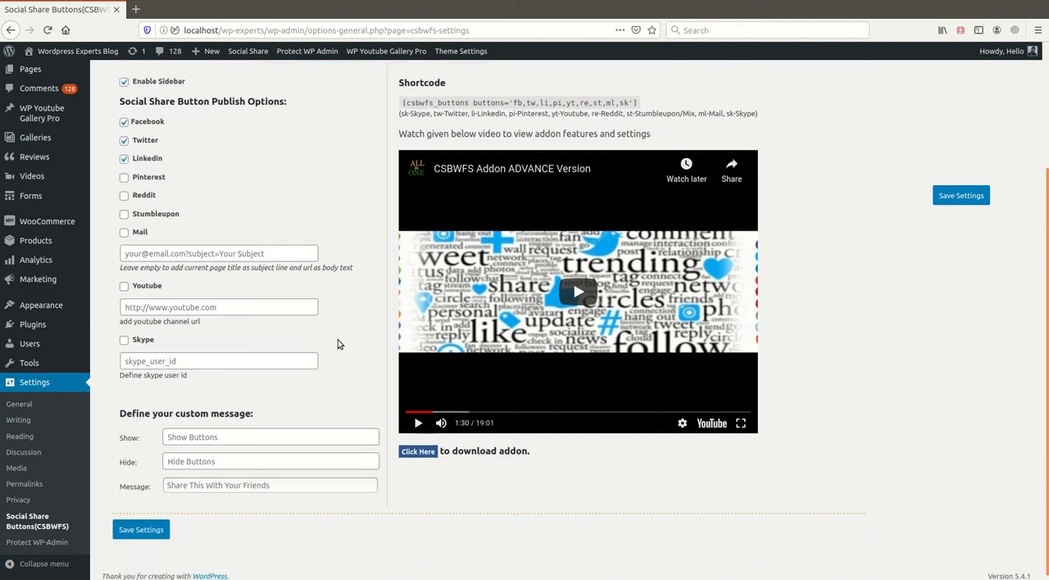
scroll(338, 344, up, 4)
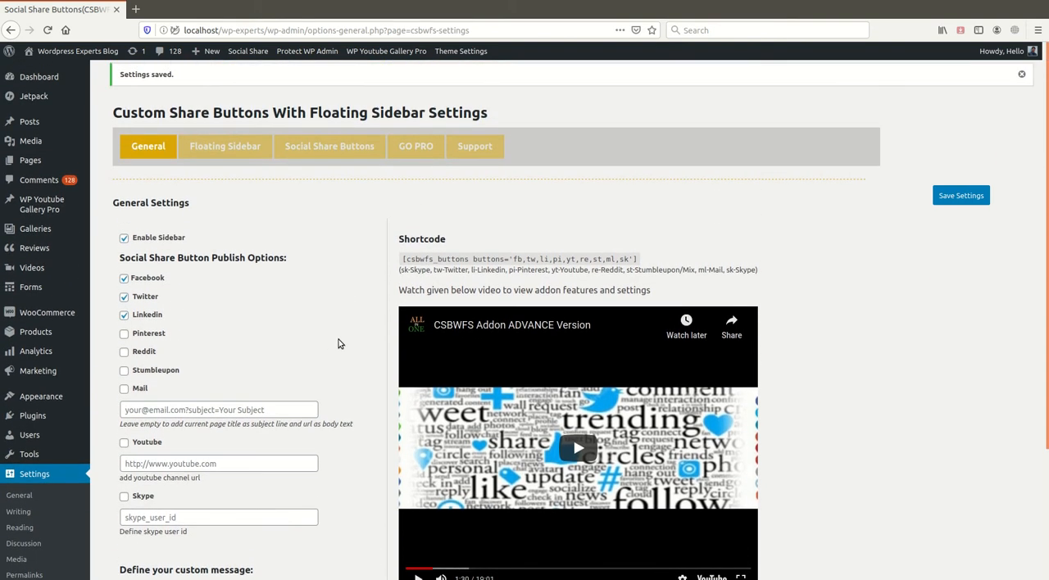
scroll(334, 340, down, 3)
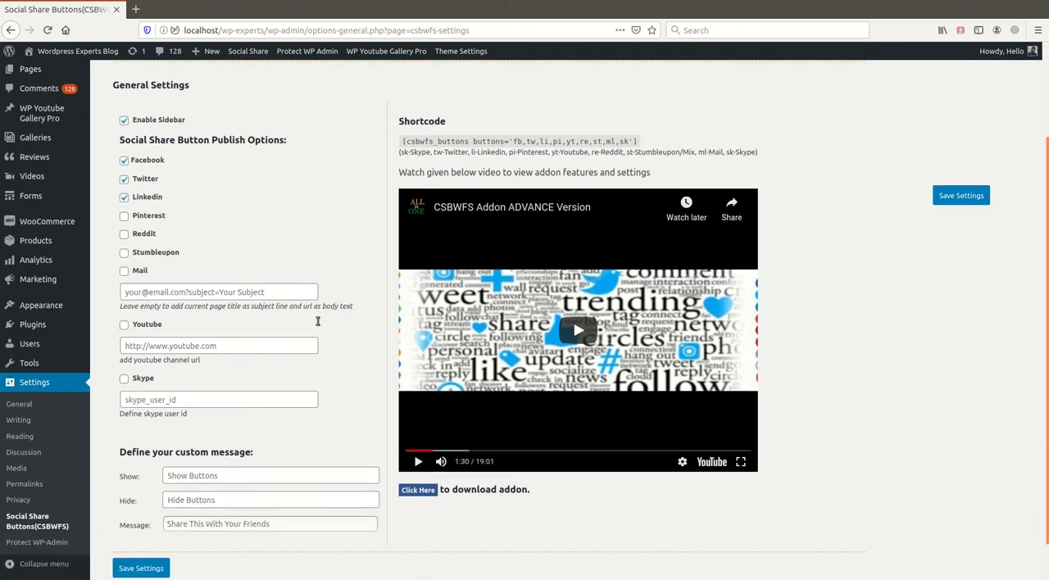
scroll(318, 322, up, 3)
- Upload and install a new plugin from the file csbwfs-pro-1.9.zip
mouse_move(37, 273)
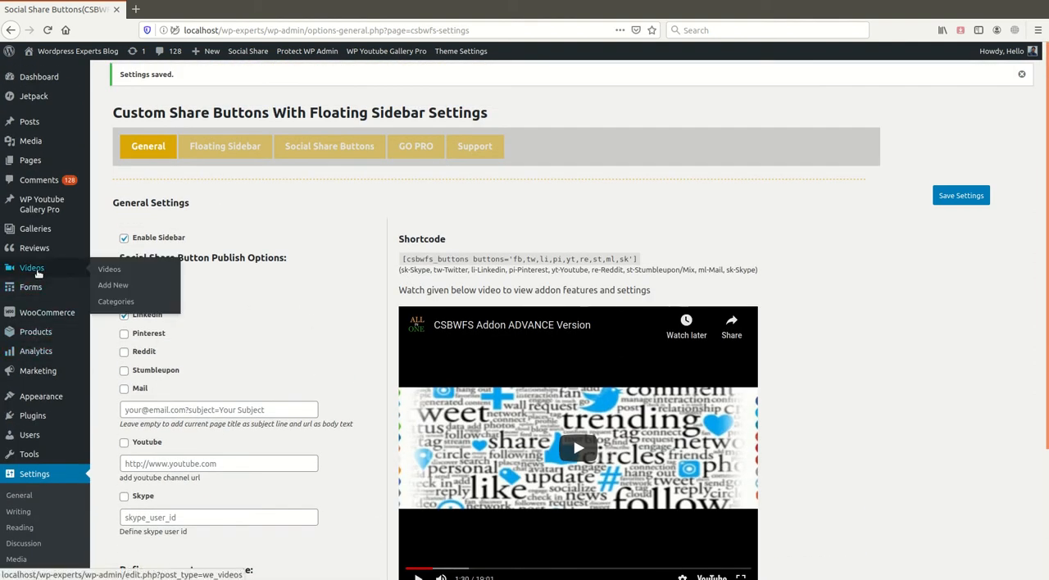
click(37, 418)
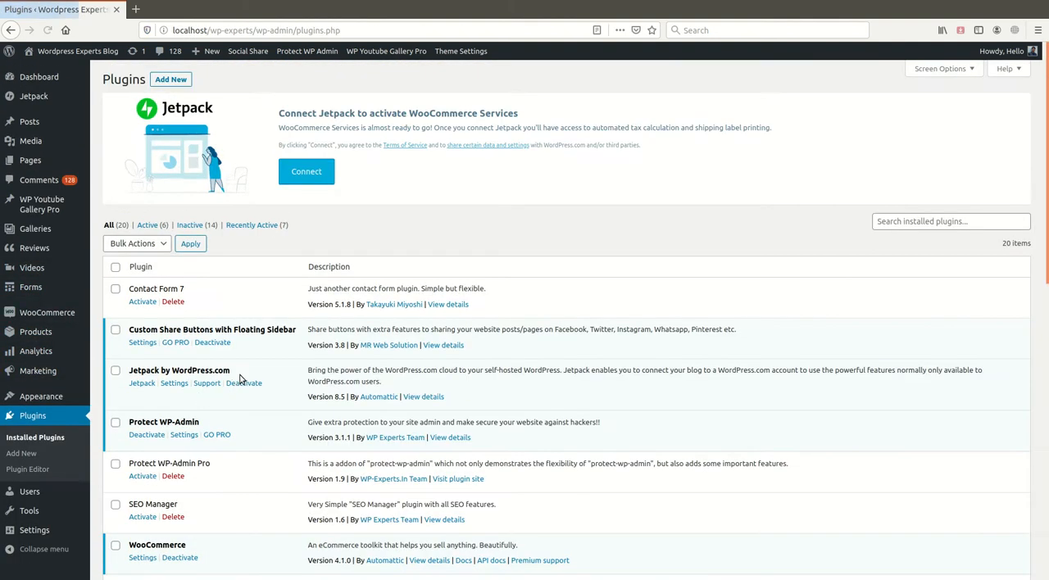
click(170, 80)
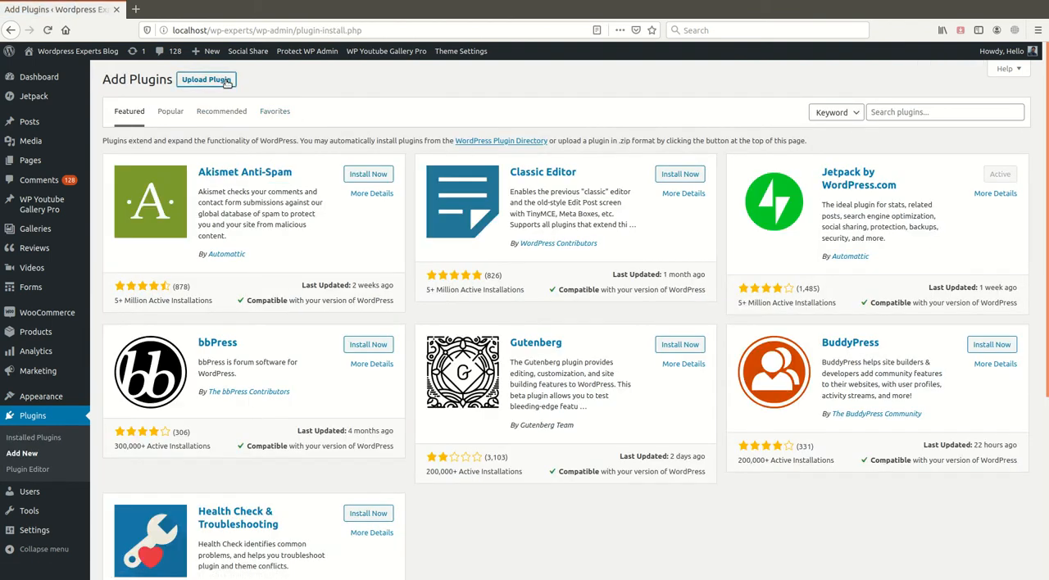
click(205, 80)
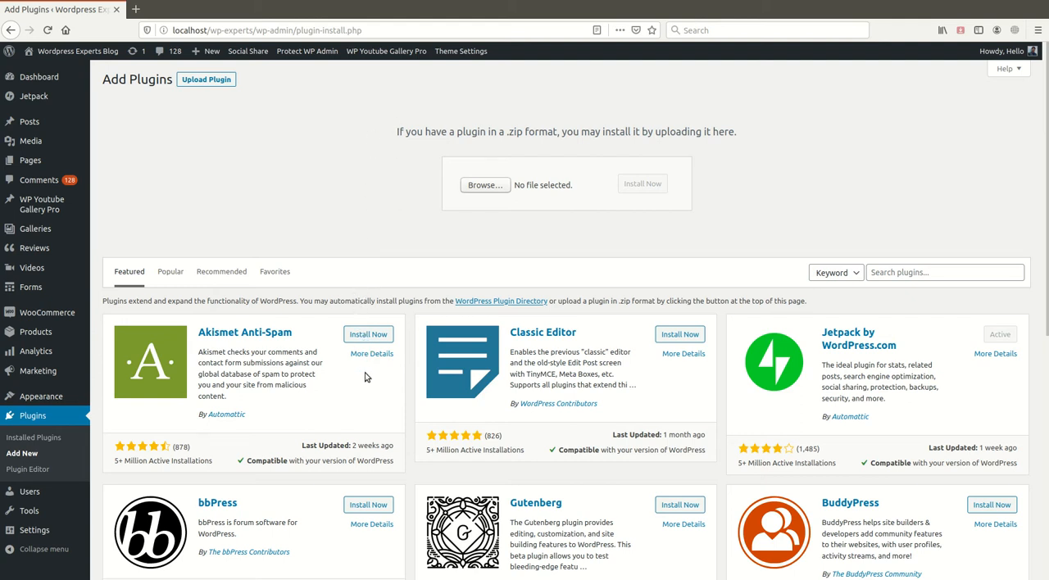
click(852, 22)
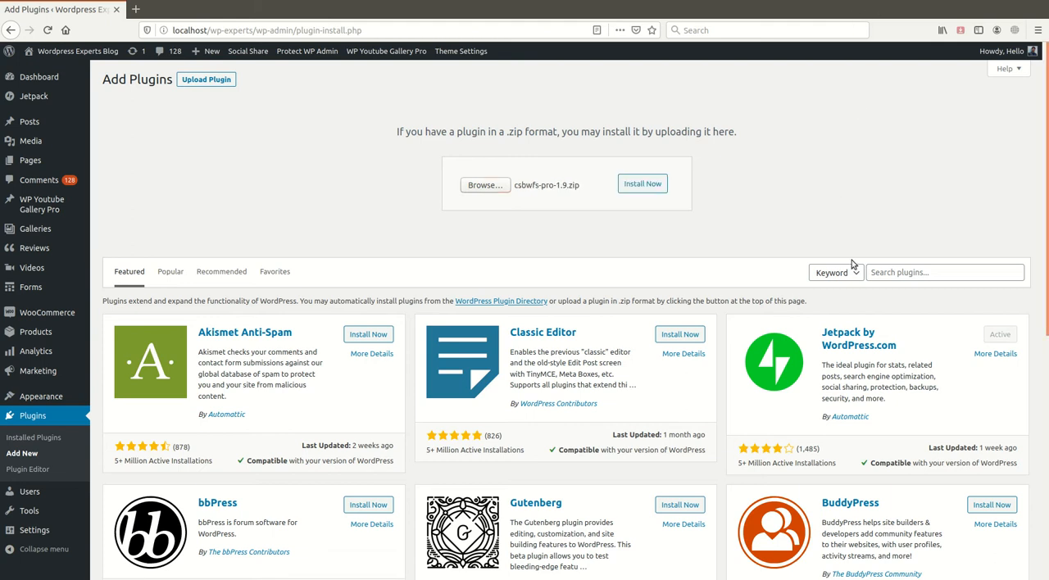
click(656, 188)
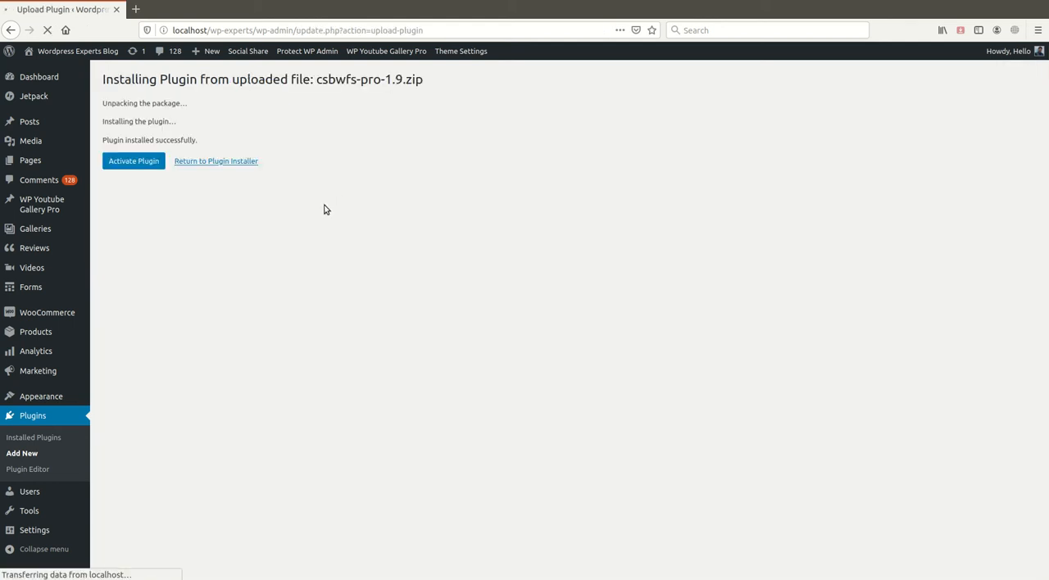
- Activate the uploaded plugin and open the settings of Custom Share Buttons with Floating Sidebar Pro
click(134, 161)
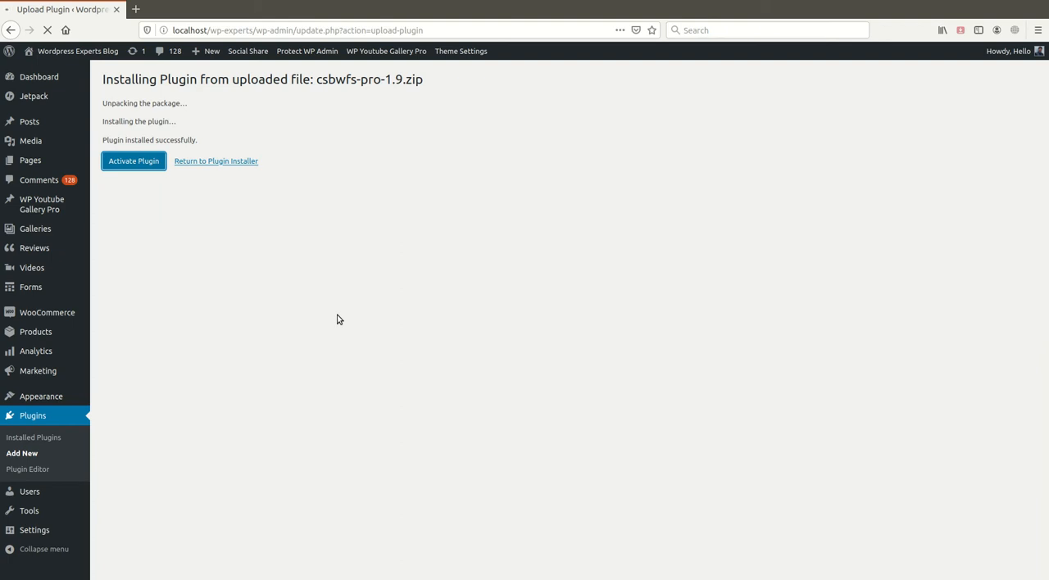
scroll(251, 241, down, 2)
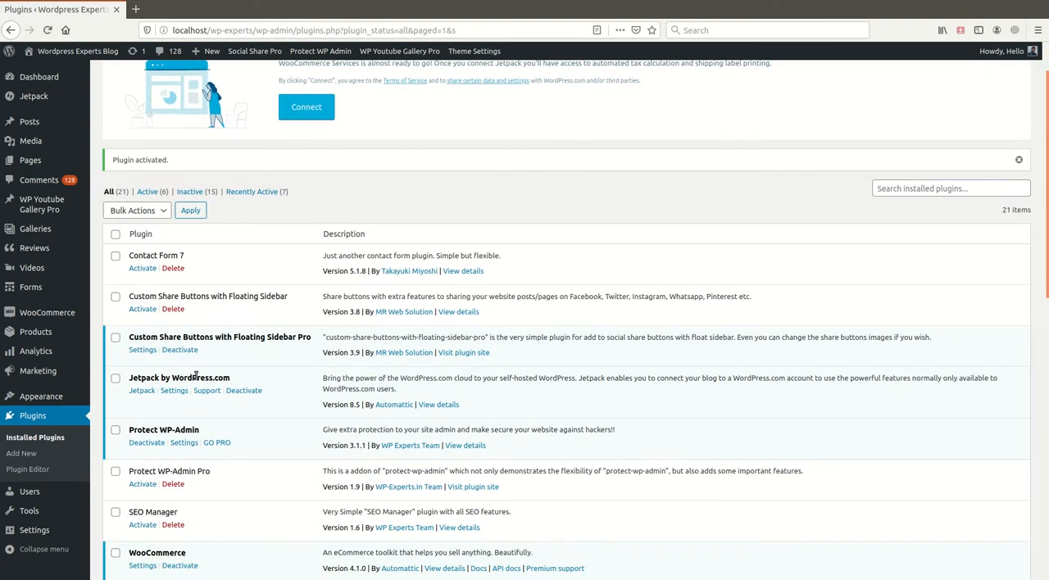
click(149, 353)
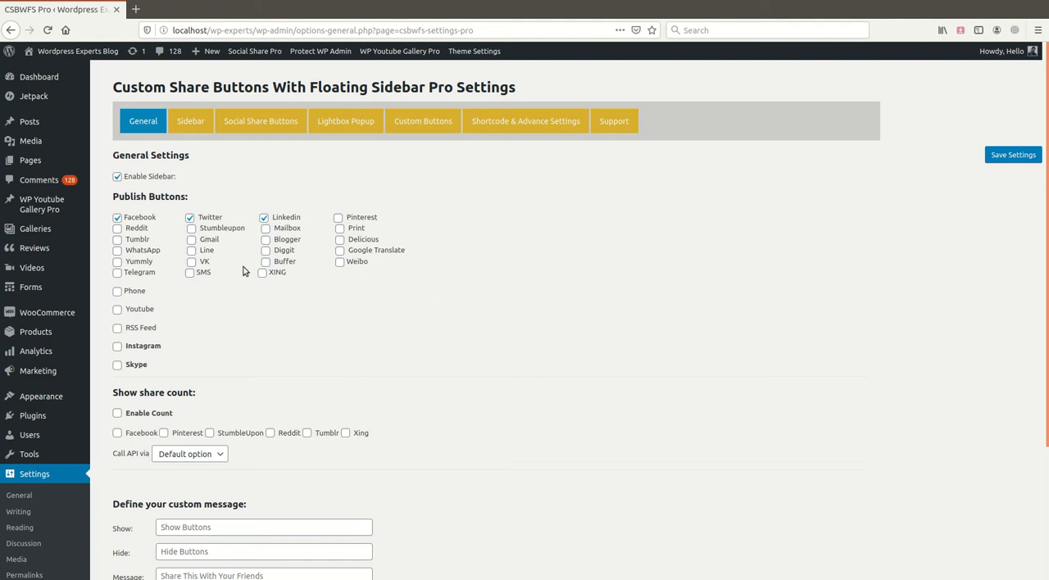
- Enable WhatsApp among the publish buttons in the general settings
click(117, 250)
scroll(443, 294, down, 2)
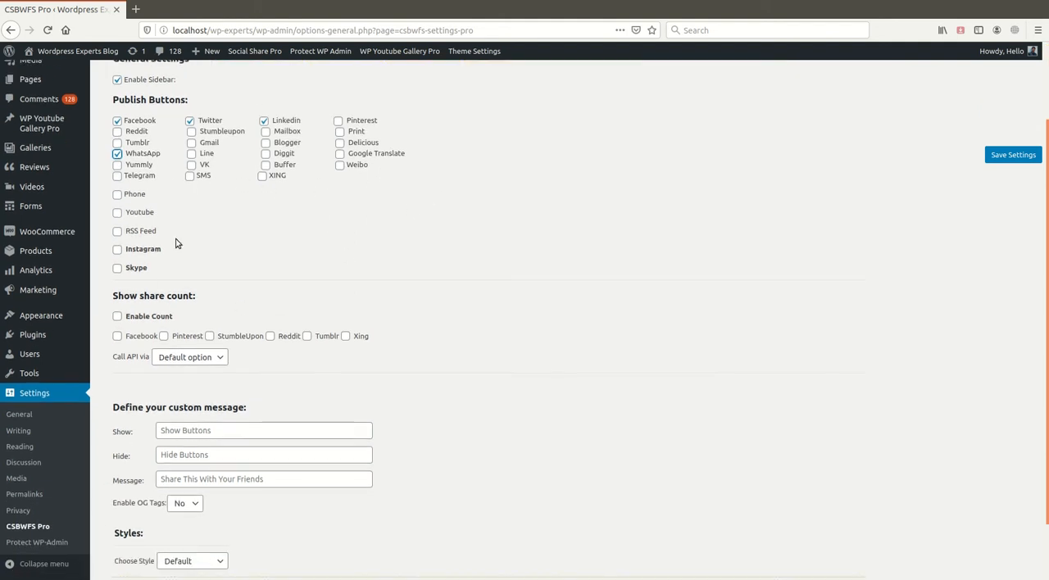
scroll(248, 273, up, 1)
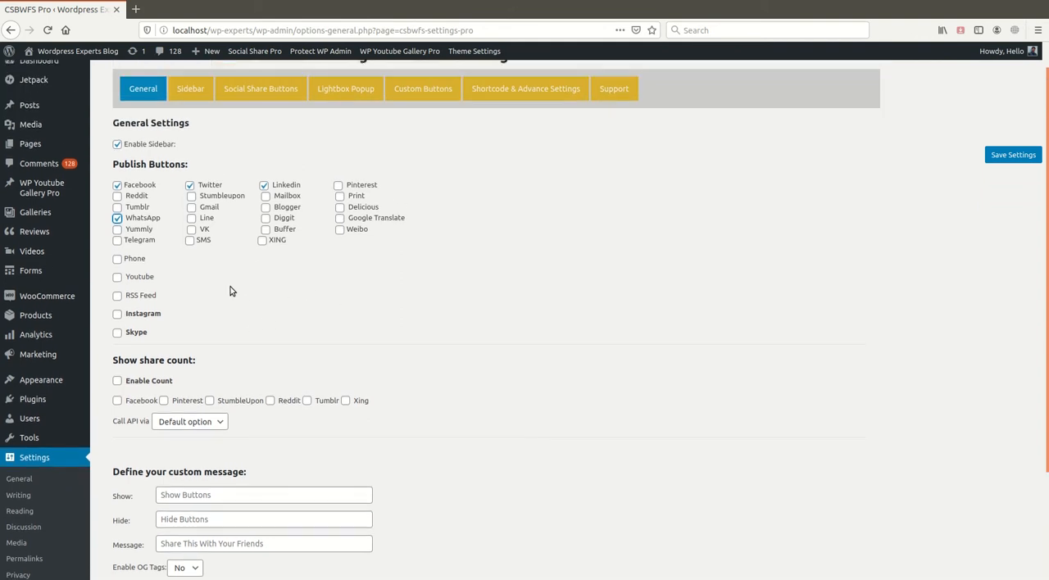
scroll(230, 291, down, 2)
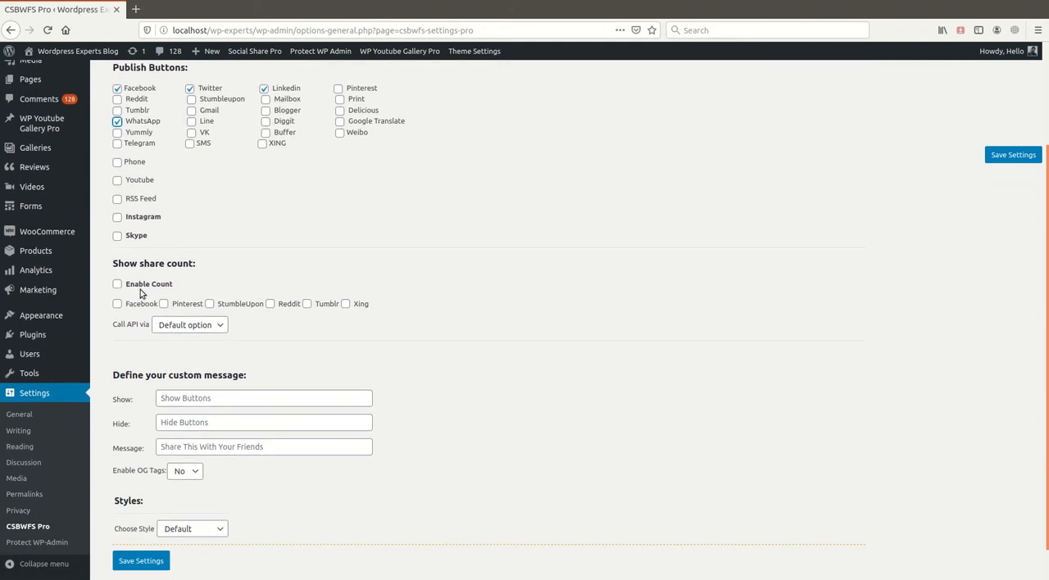
scroll(135, 288, down, 1)
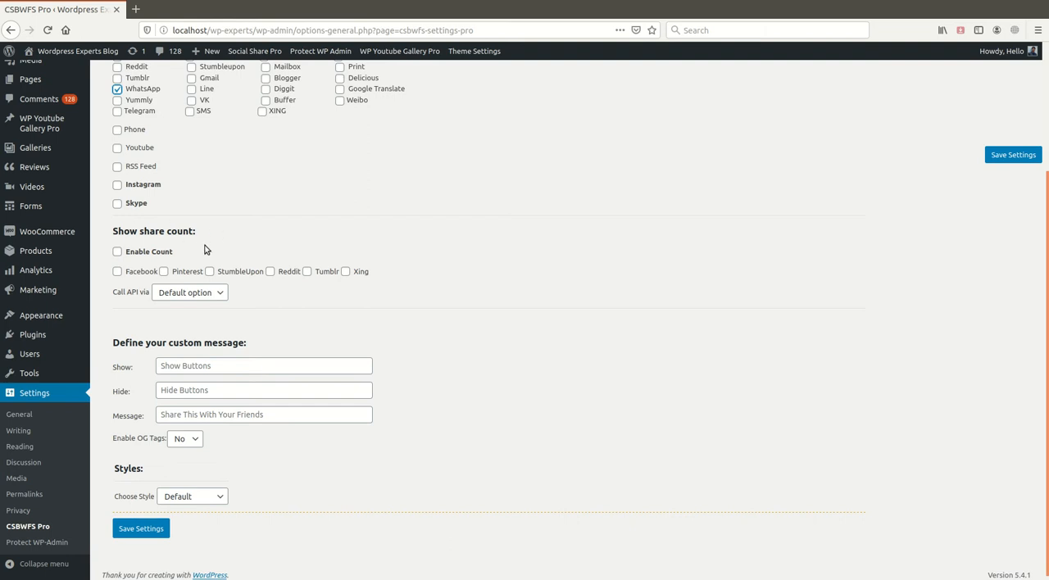
click(118, 253)
click(118, 253)
scroll(352, 351, down, 1)
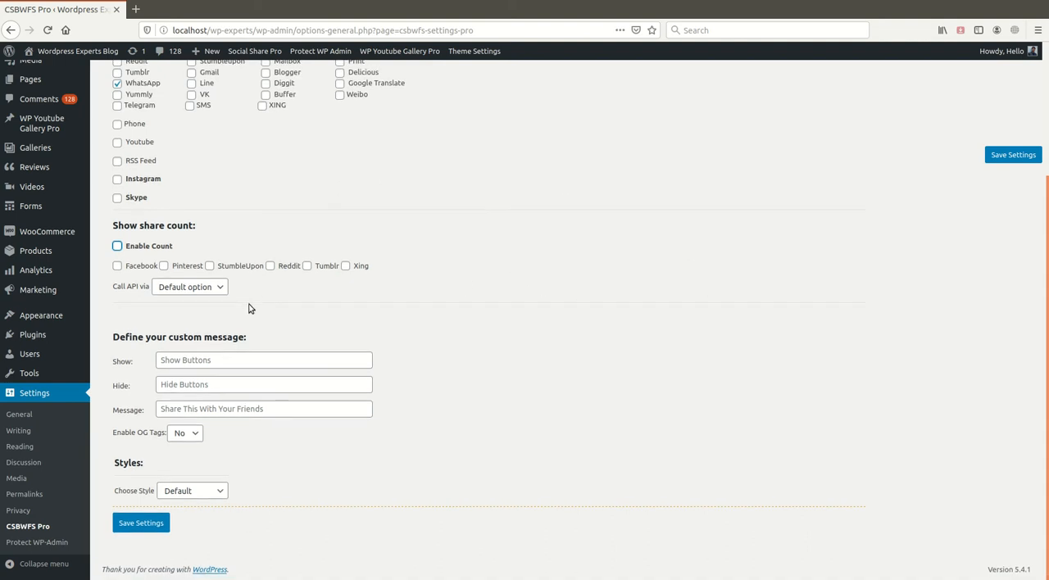
- Set the share count's API call method to cURL and set Enable OG Tags to Yes
click(217, 291)
click(179, 320)
click(195, 291)
click(199, 305)
click(195, 319)
click(205, 291)
click(202, 308)
click(207, 291)
click(208, 288)
click(203, 305)
click(211, 291)
click(190, 321)
click(252, 308)
click(194, 438)
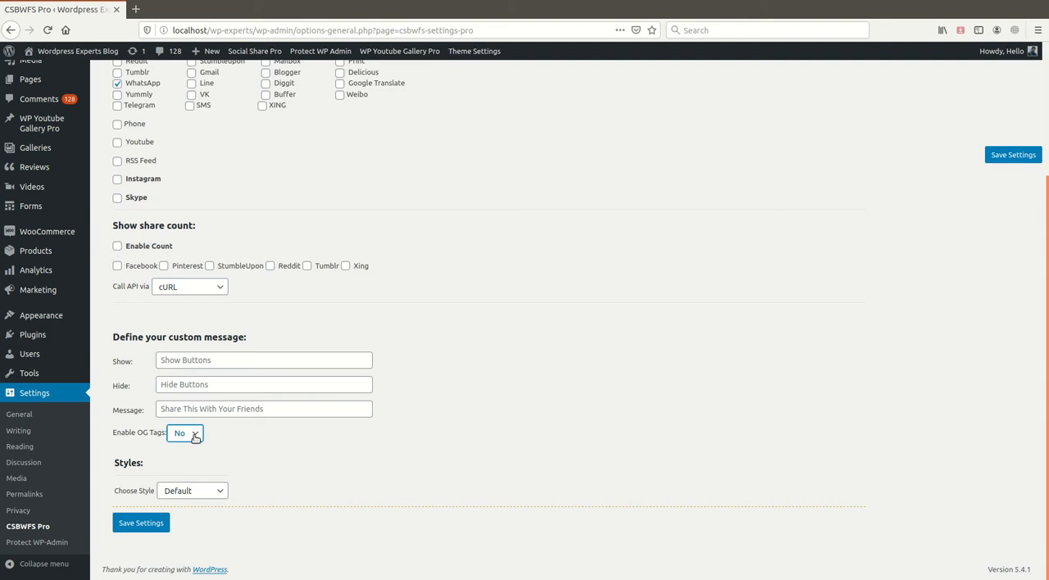
click(189, 466)
- Try the Custom Style option to examine its floating sidebar and share button colour settings, and return the style to Default
click(206, 493)
key(Down)
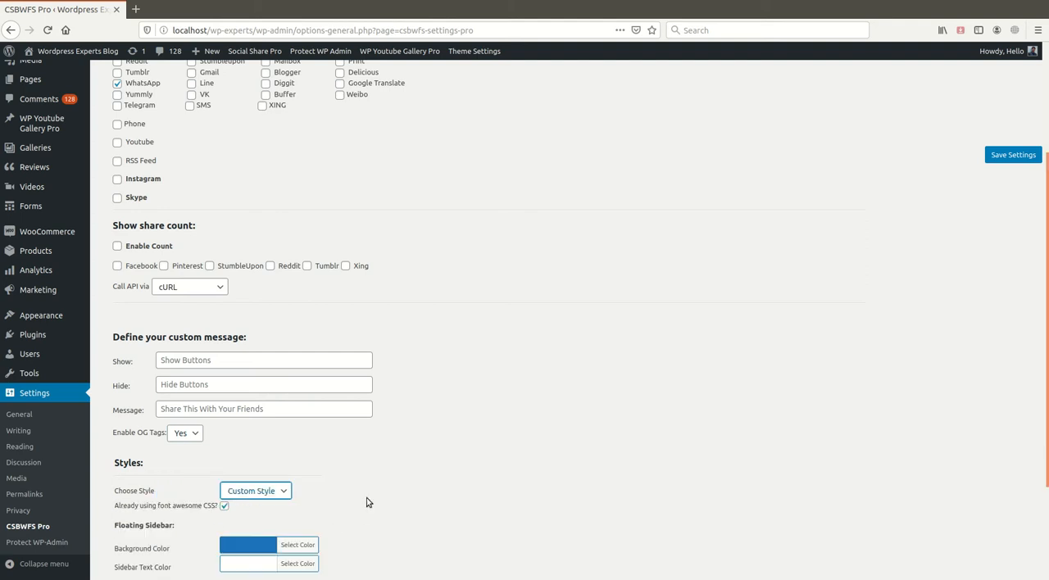
scroll(321, 430, down, 3)
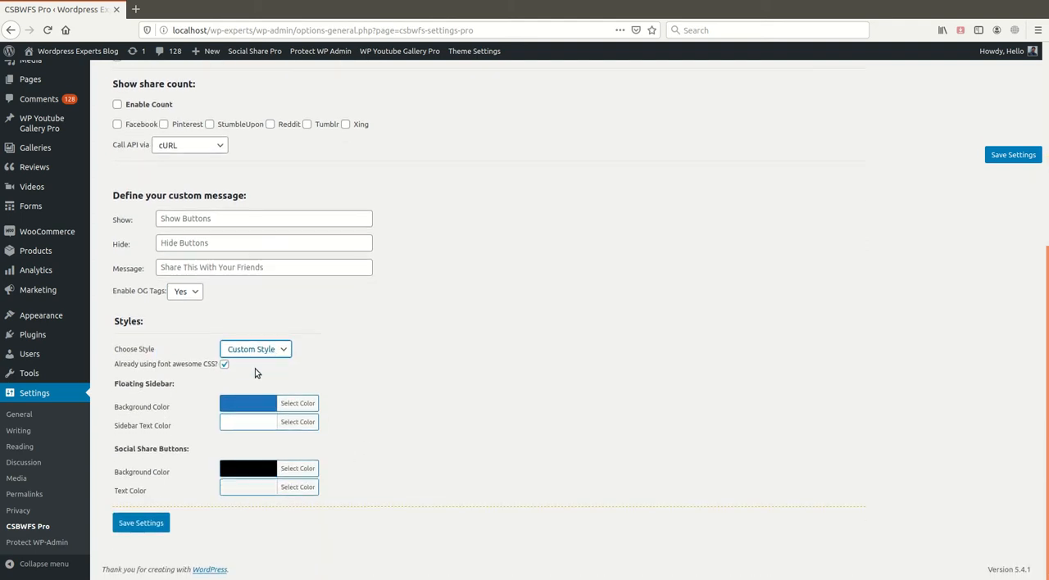
key(Up)
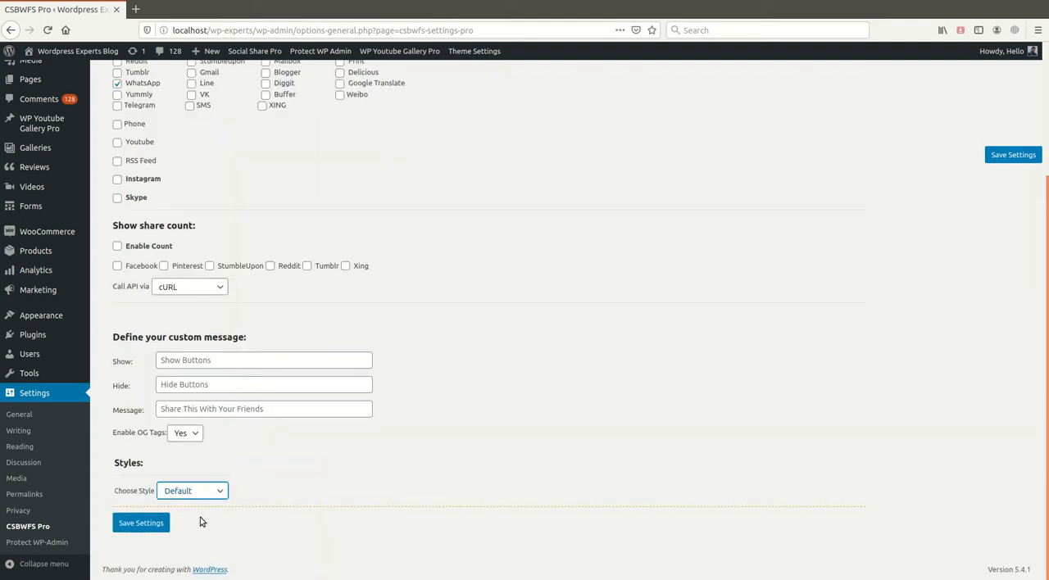
key(Down)
scroll(303, 416, down, 2)
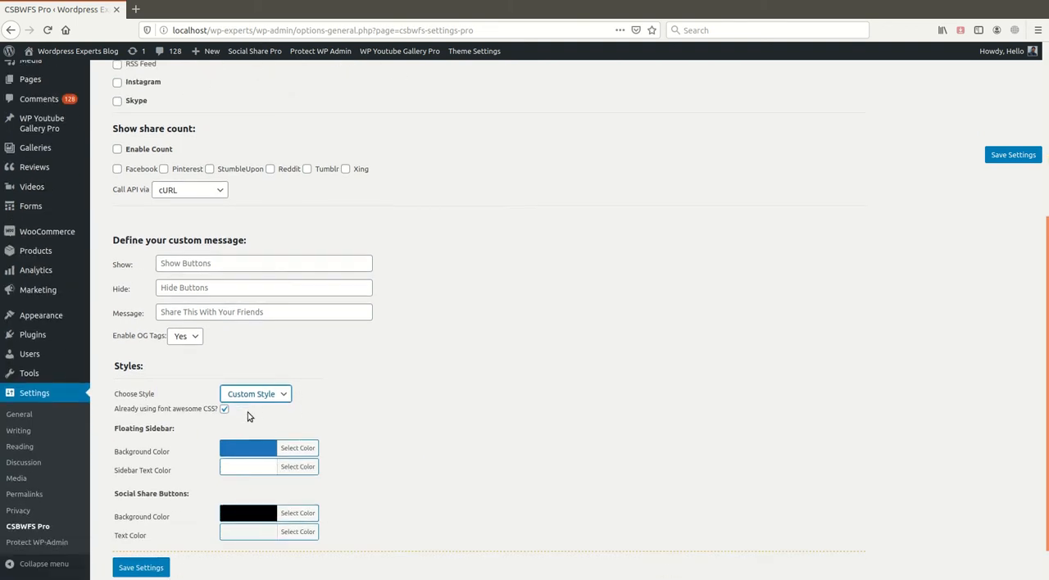
key(Up)
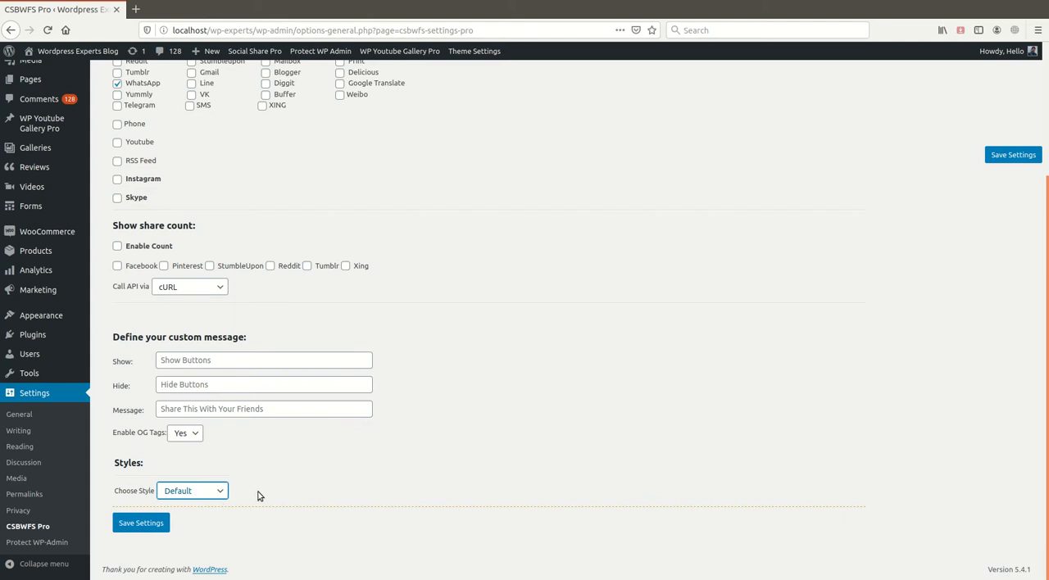
click(200, 493)
click(211, 520)
scroll(401, 490, down, 3)
scroll(401, 491, down, 1)
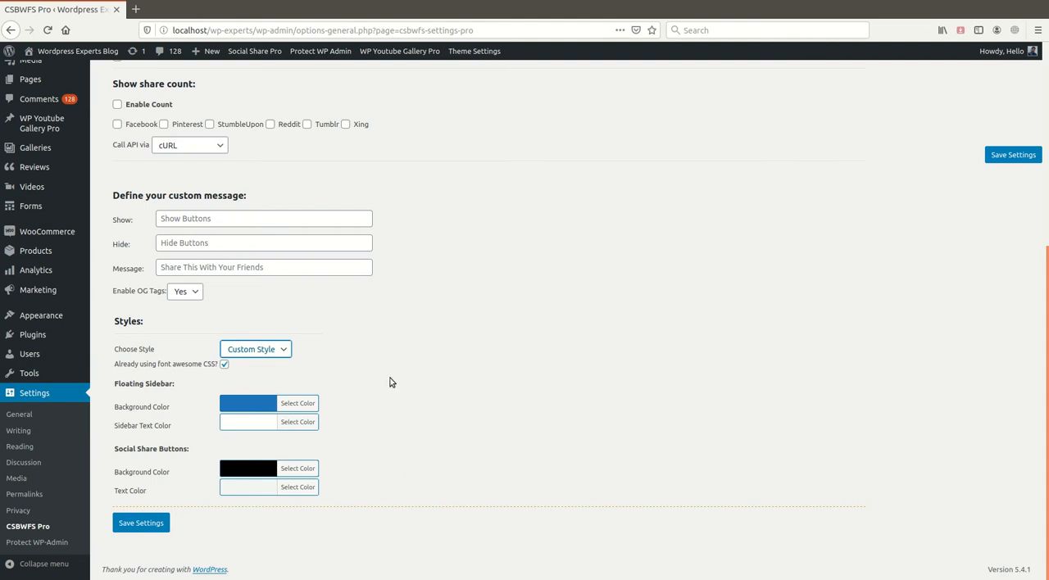
scroll(259, 372, up, 7)
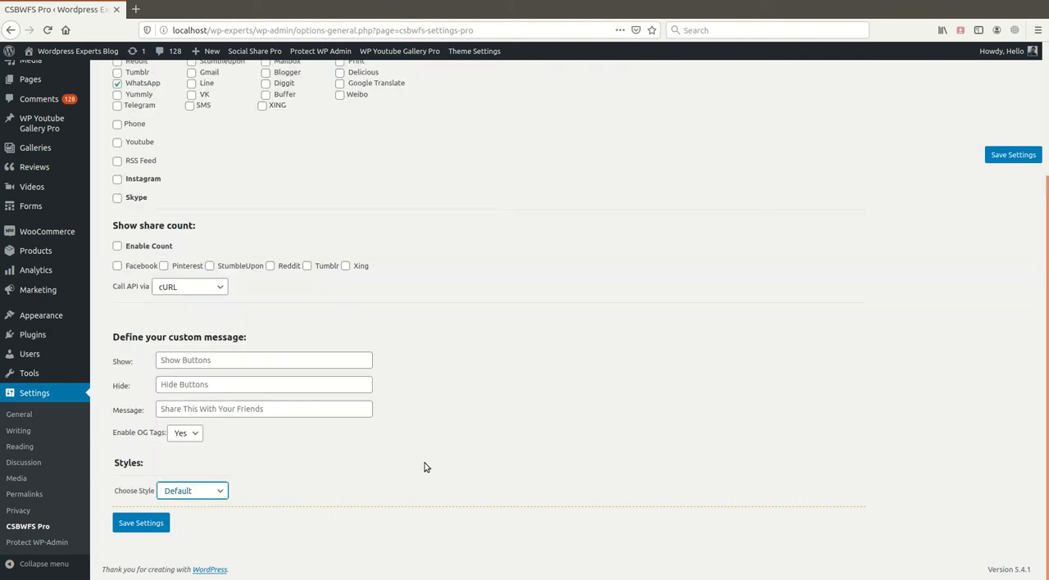
- Save the plugin settings and open the site's front page in a new tab to check the floating share sidebar
click(1037, 153)
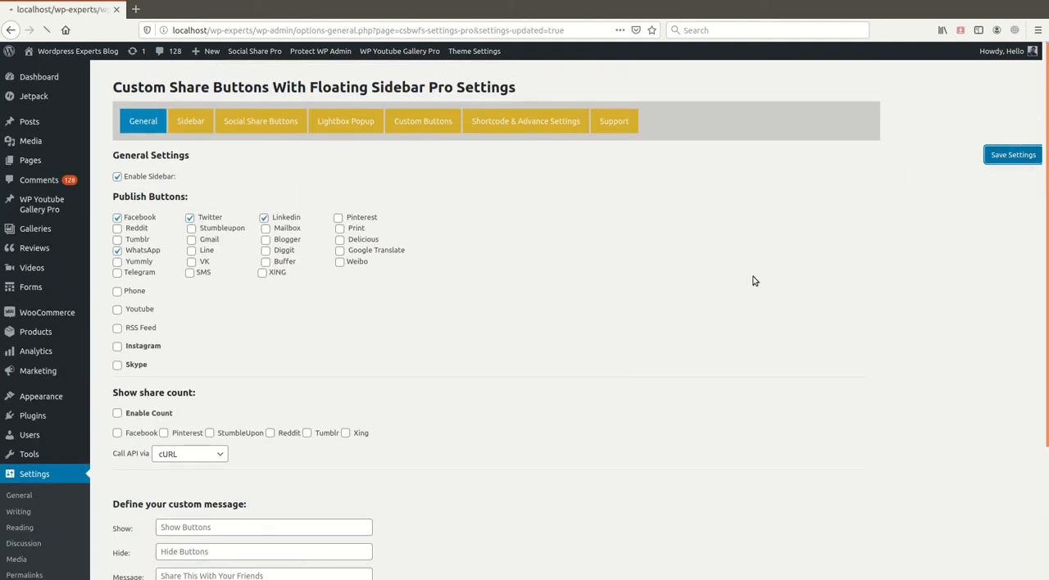
mouse_move(80, 58)
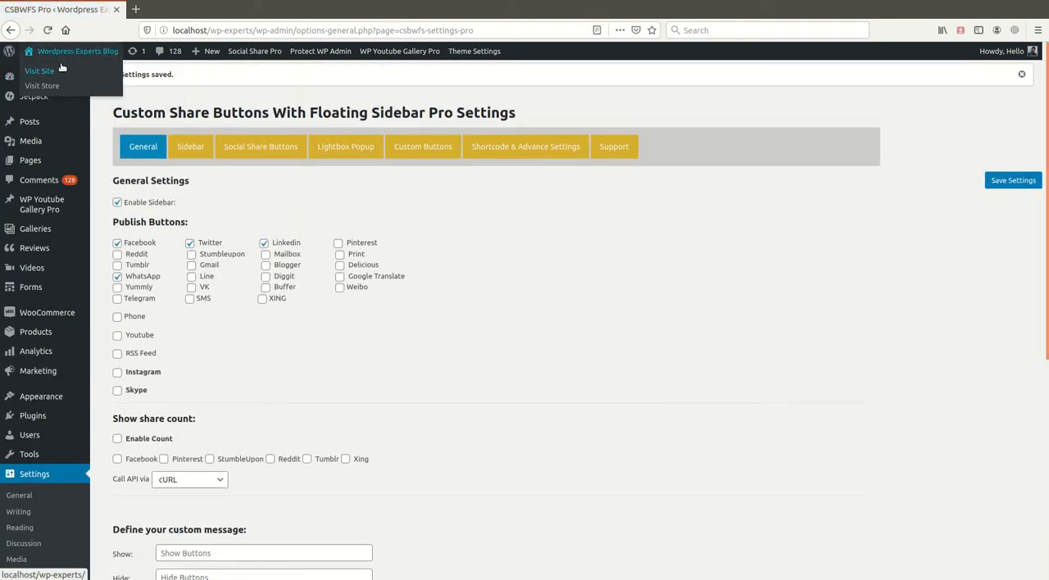
click(71, 76)
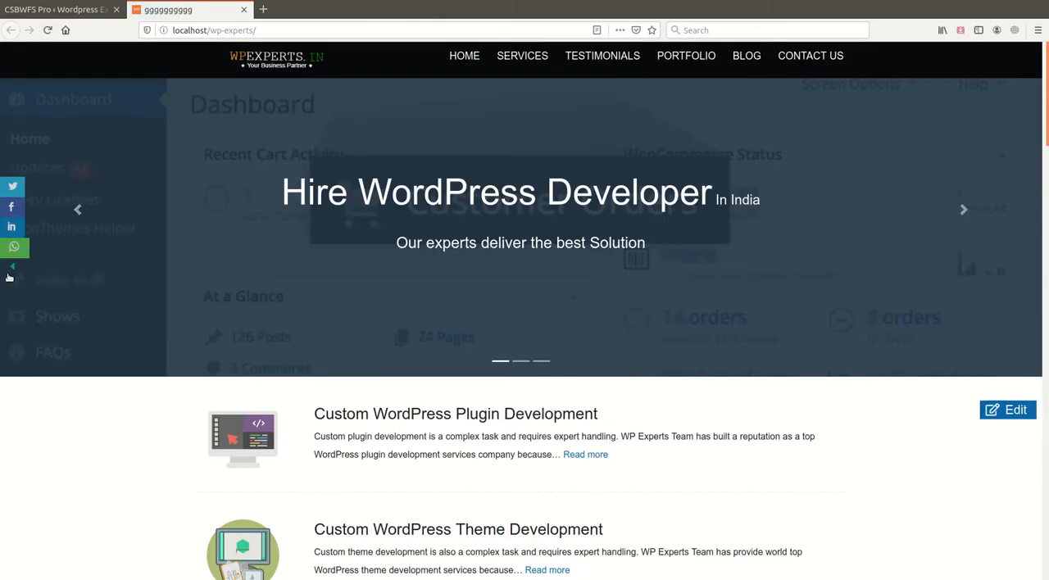
scroll(18, 257, down, 5)
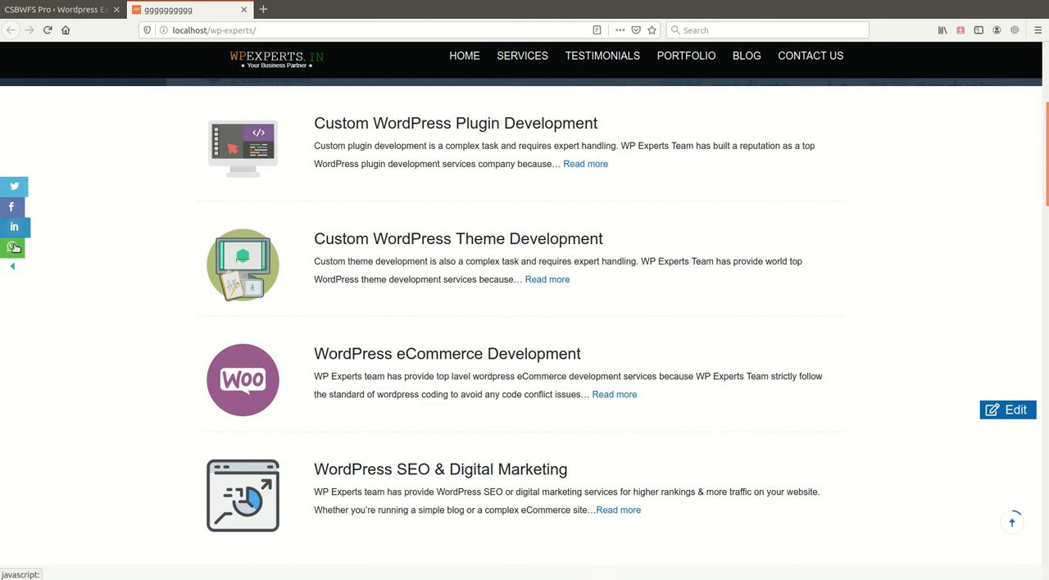
- Back in the plugin settings, enable the share count for Facebook and save the settings
click(80, 11)
scroll(327, 328, down, 2)
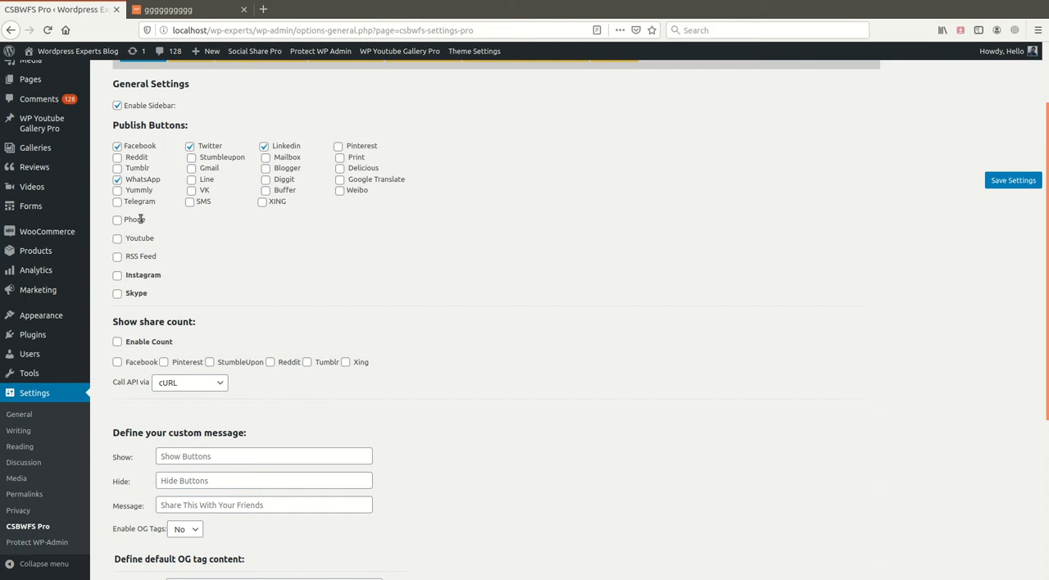
scroll(136, 382, down, 2)
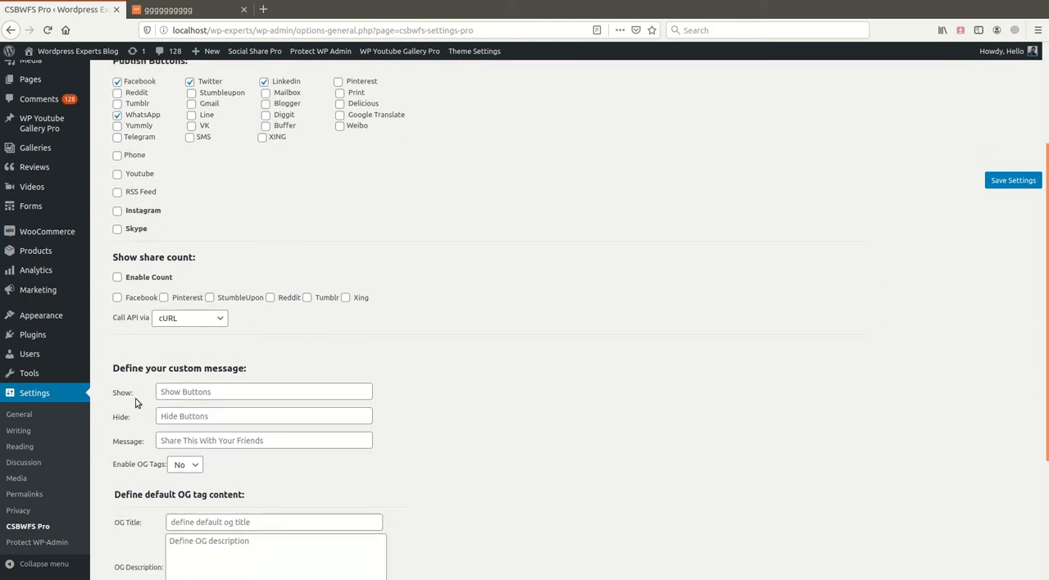
click(117, 277)
click(118, 297)
scroll(494, 433, up, 2)
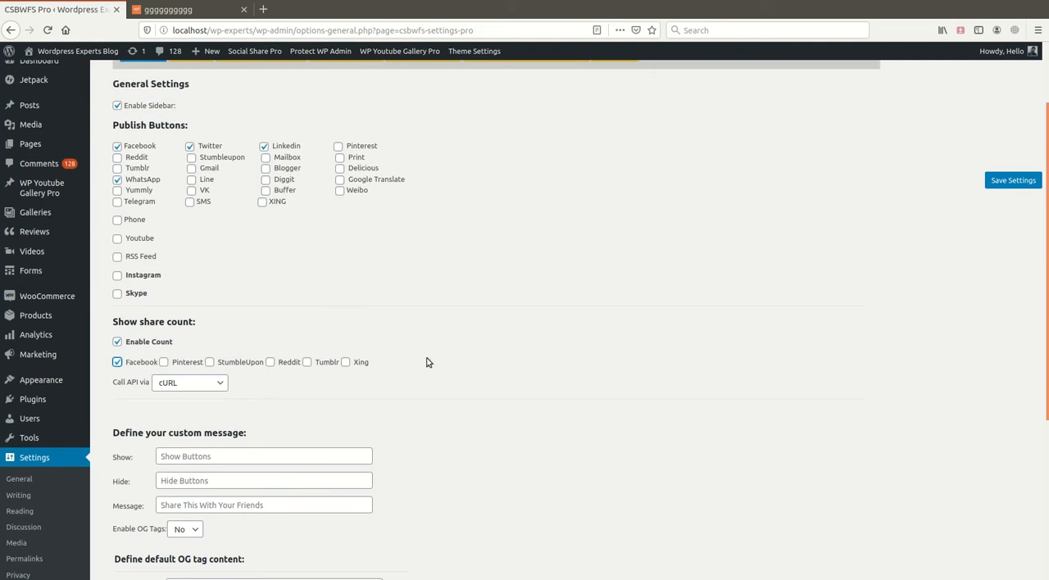
click(1016, 179)
- Reload the site's front page to check the Facebook share count in the floating sidebar
click(176, 10)
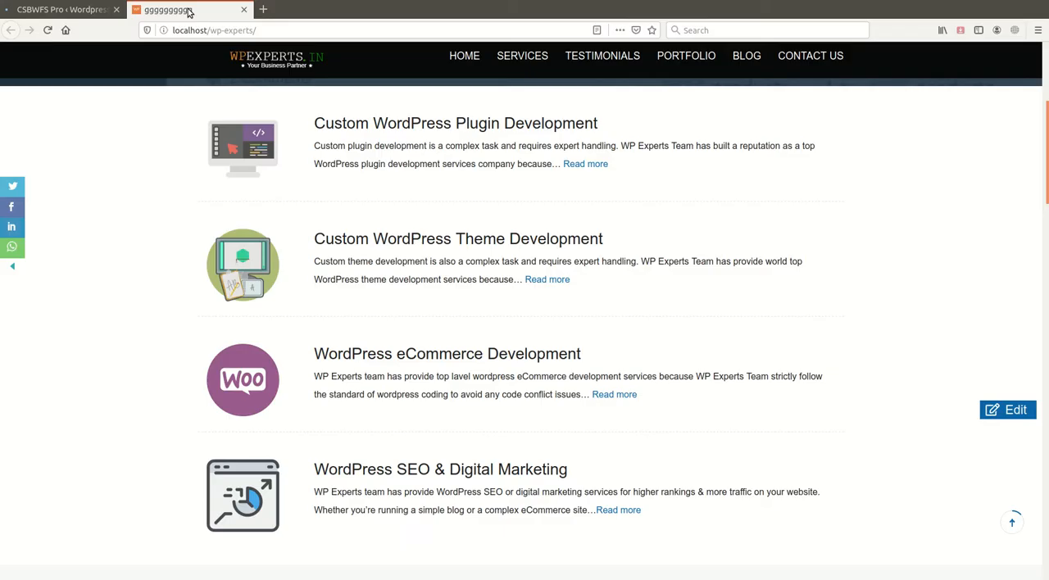
click(46, 29)
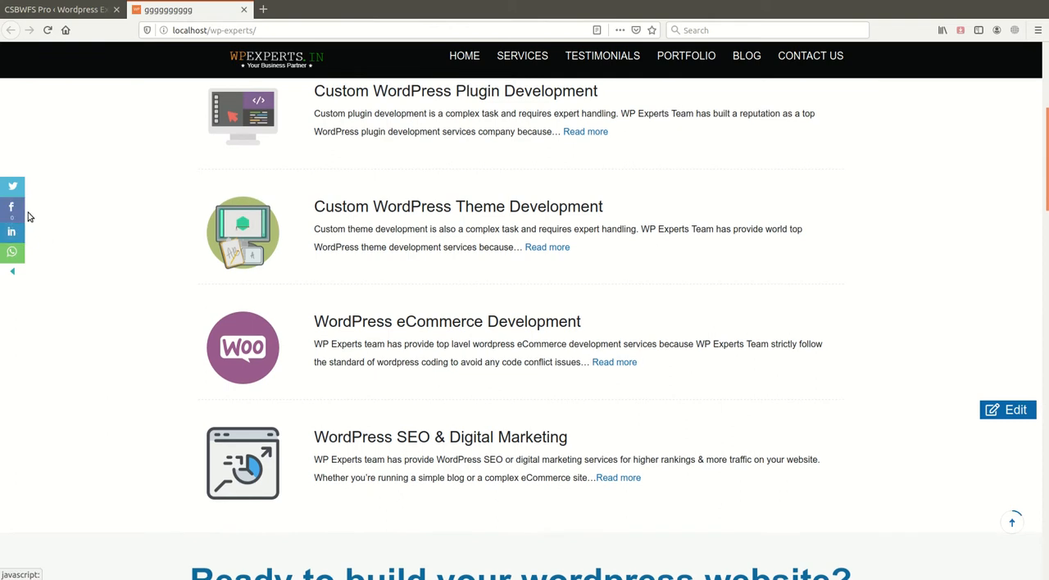
- Return to the plugin settings and turn off the Facebook share count
click(82, 9)
scroll(230, 354, down, 2)
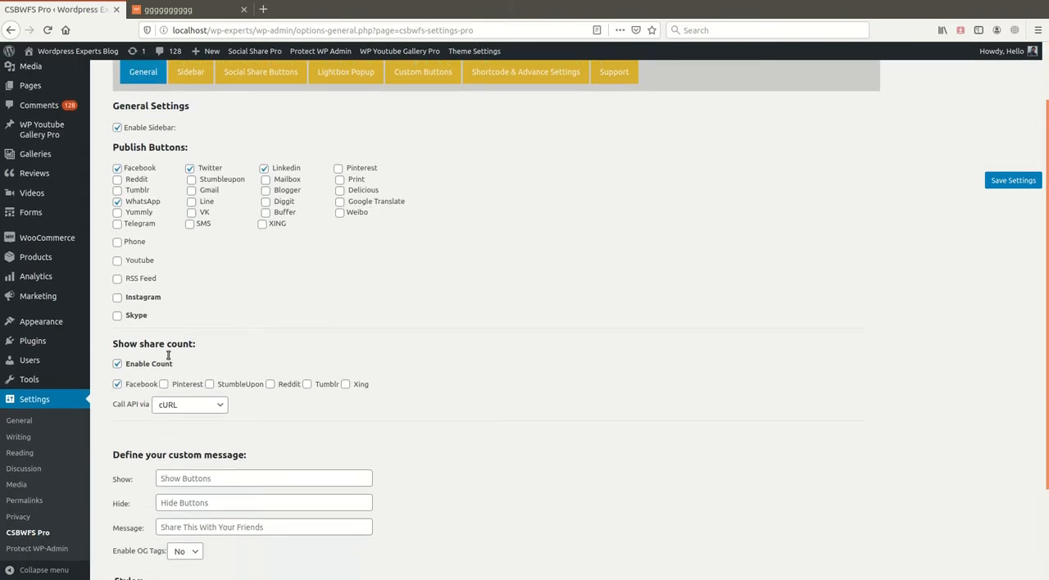
click(117, 362)
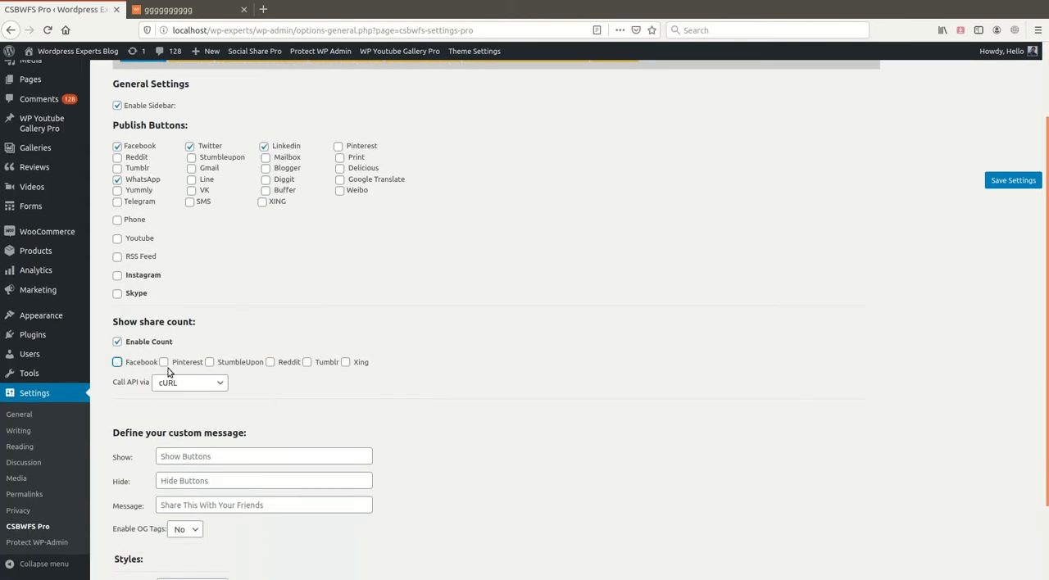
- Review the share count, custom message and style options in the general settings
click(167, 363)
click(164, 364)
scroll(427, 378, down, 2)
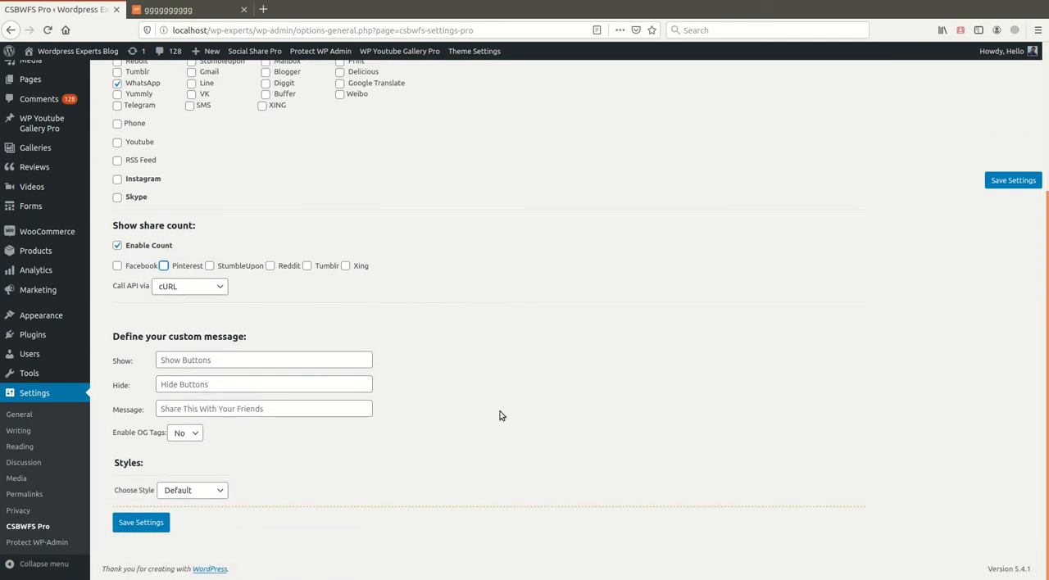
scroll(457, 414, up, 5)
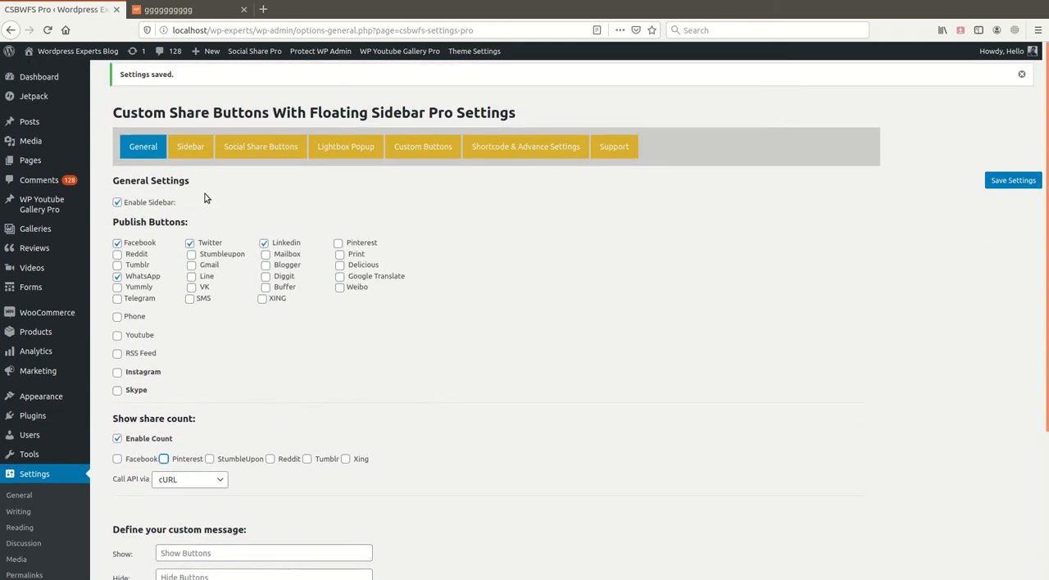
- Open the floating sidebar settings and examine the desktop position, mobile position and delay time options
click(190, 146)
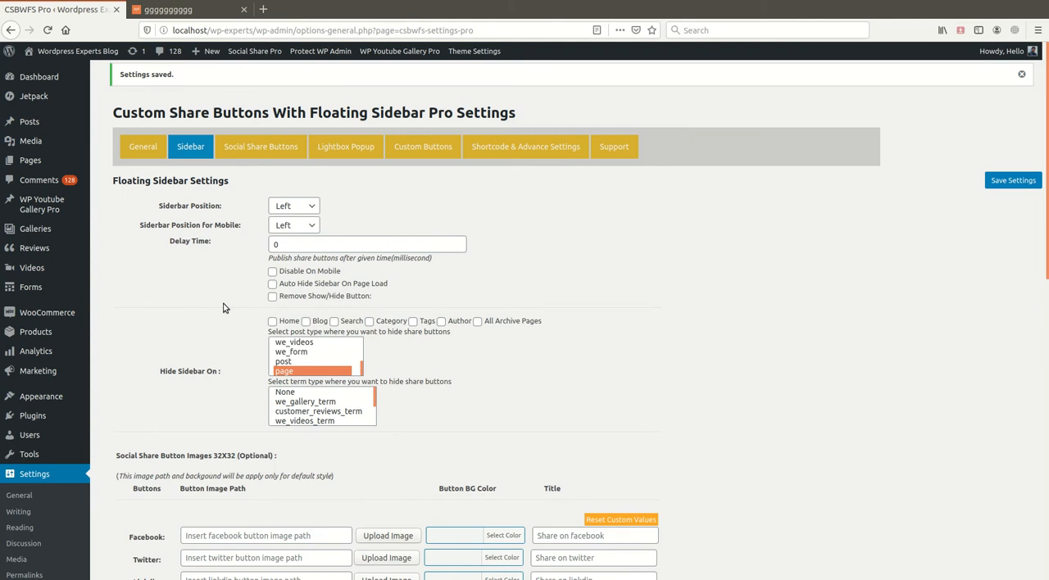
click(305, 211)
click(297, 227)
double_click(308, 246)
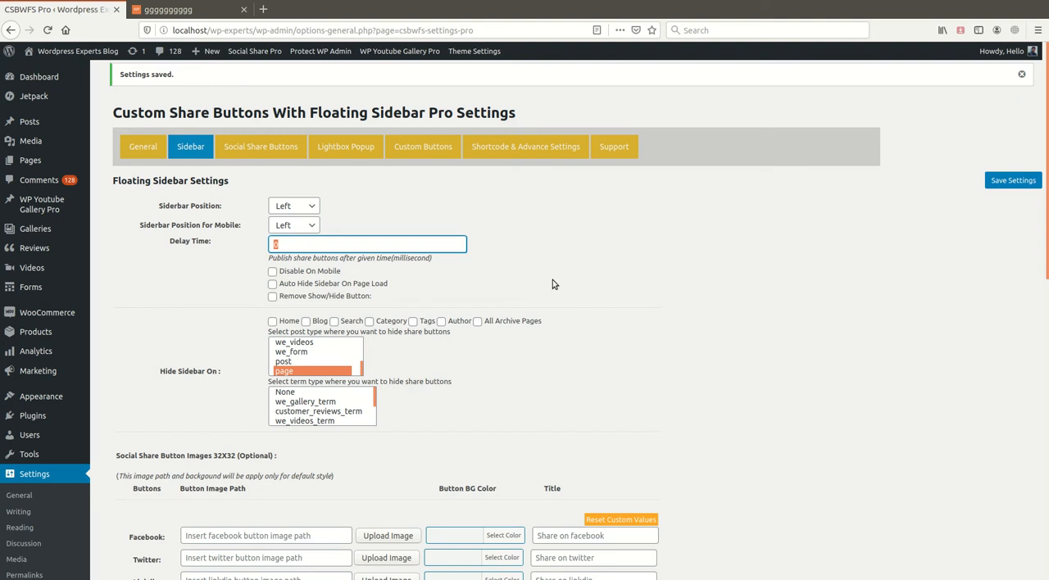
click(490, 270)
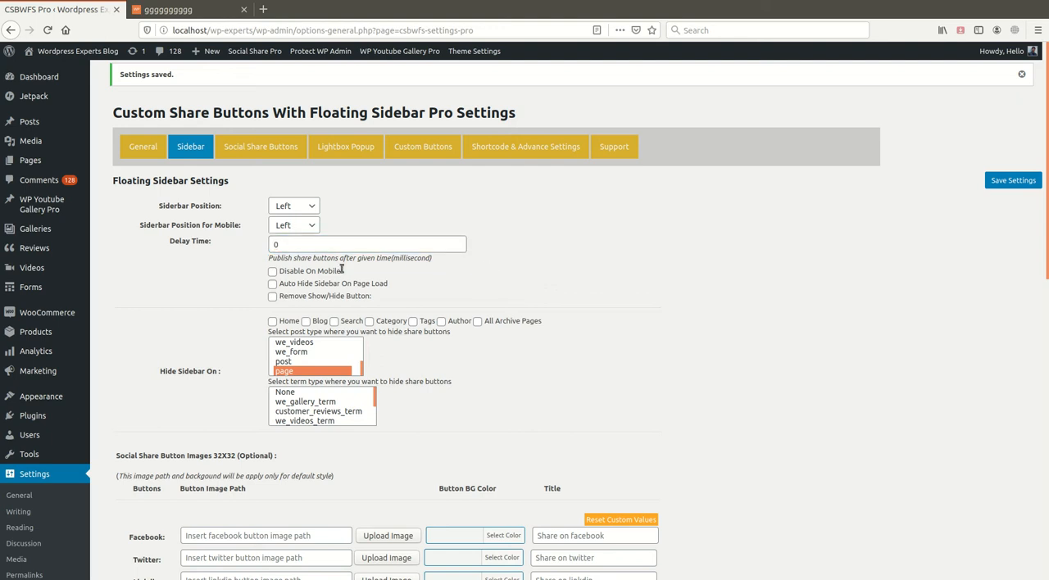
- Examine the show/hide button option and the post type and term type lists for hiding the sidebar
scroll(342, 269, down, 1)
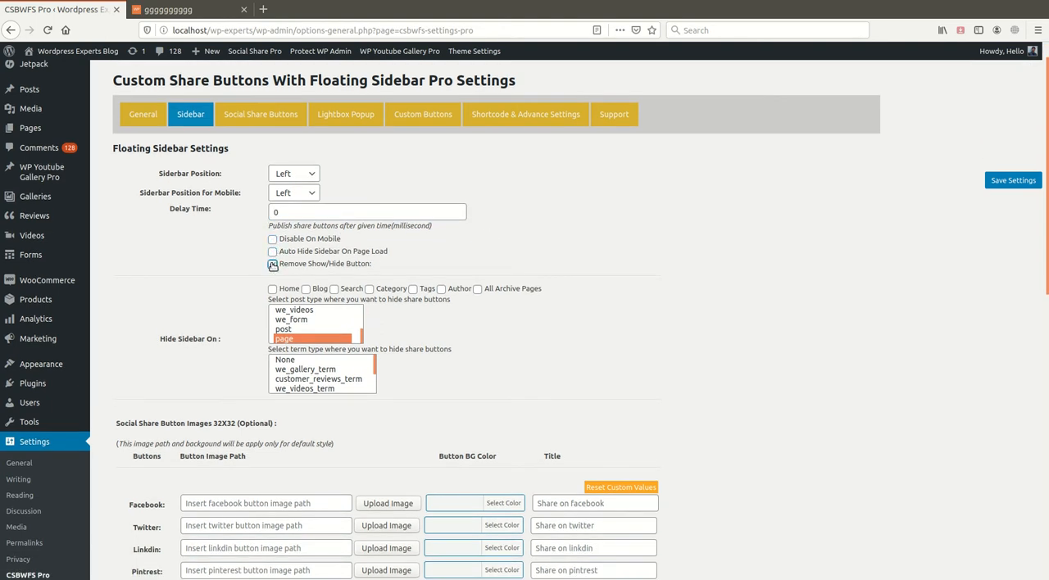
scroll(272, 371, down, 1)
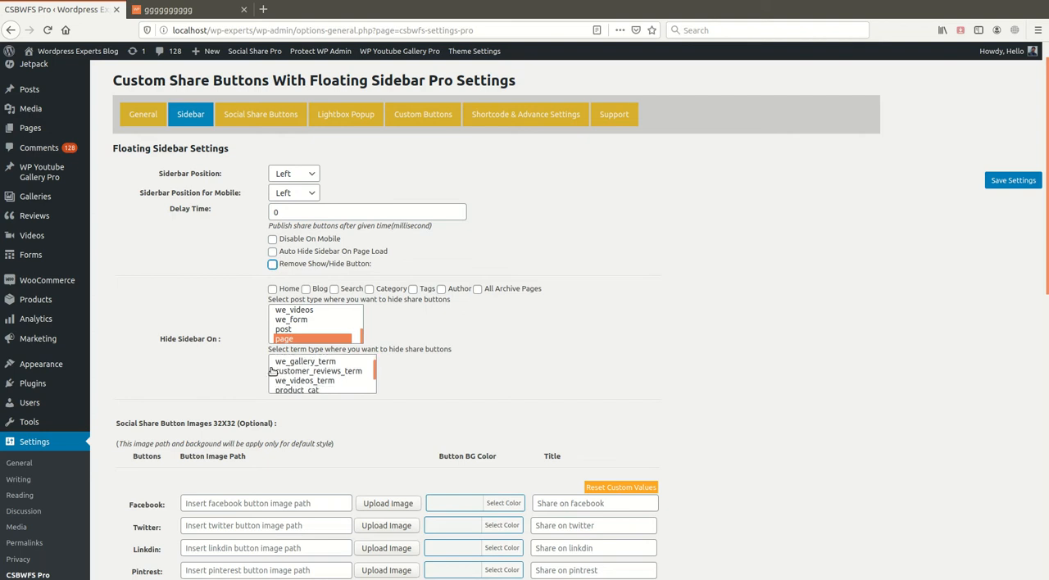
scroll(272, 371, down, 3)
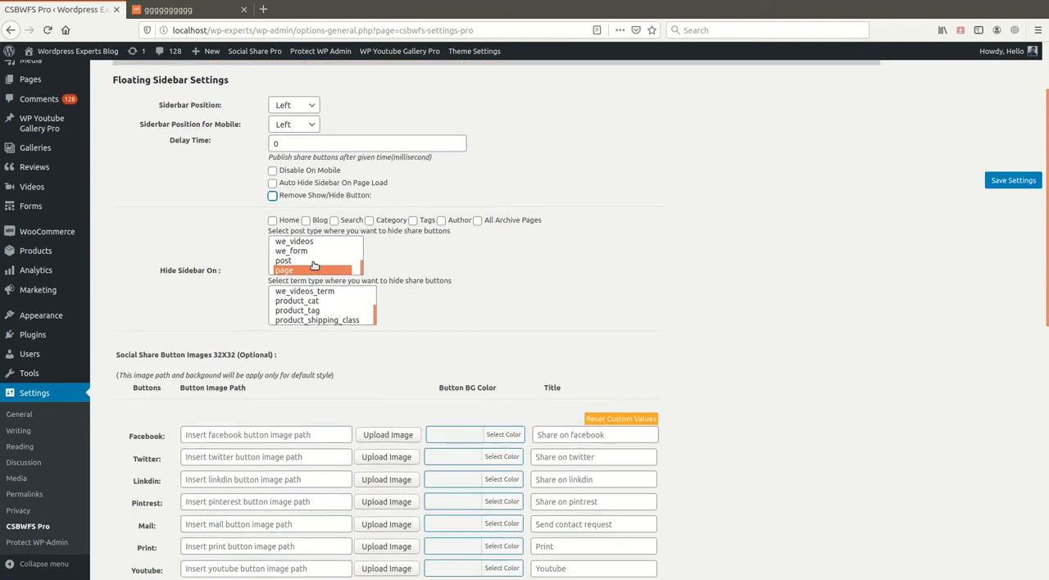
scroll(315, 266, up, 2)
scroll(311, 270, down, 1)
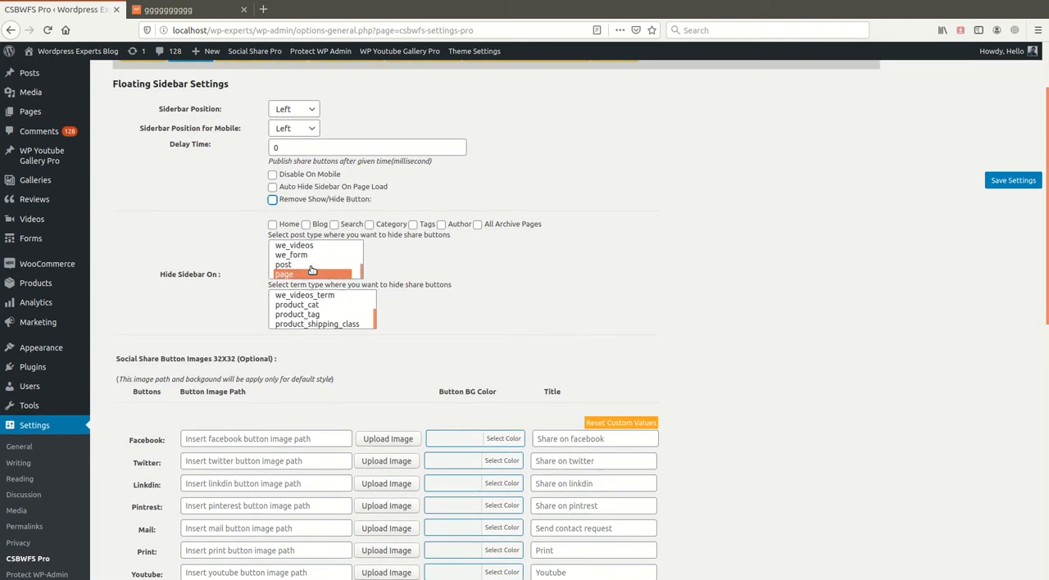
scroll(311, 270, up, 3)
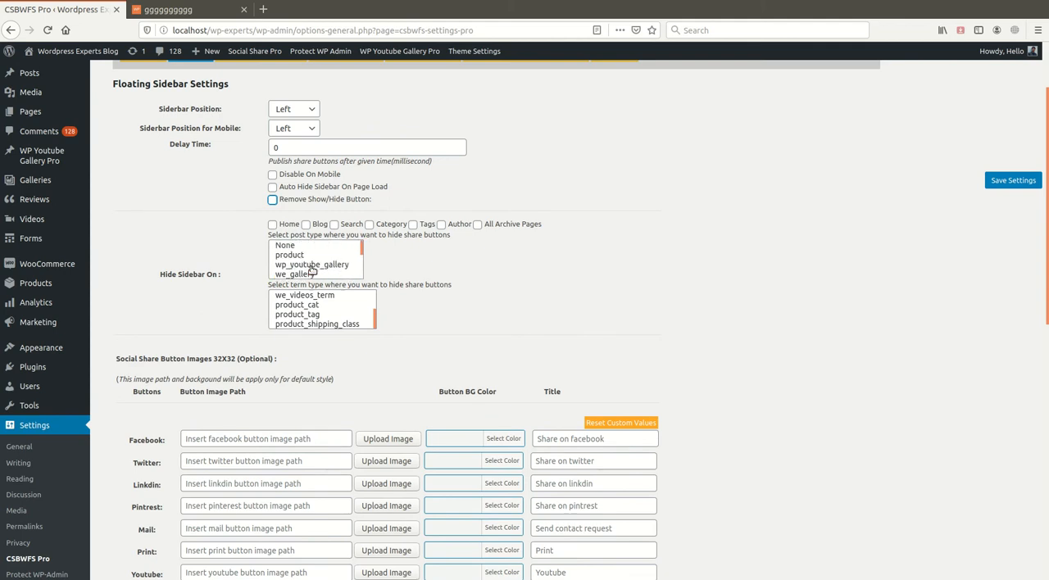
scroll(313, 271, down, 2)
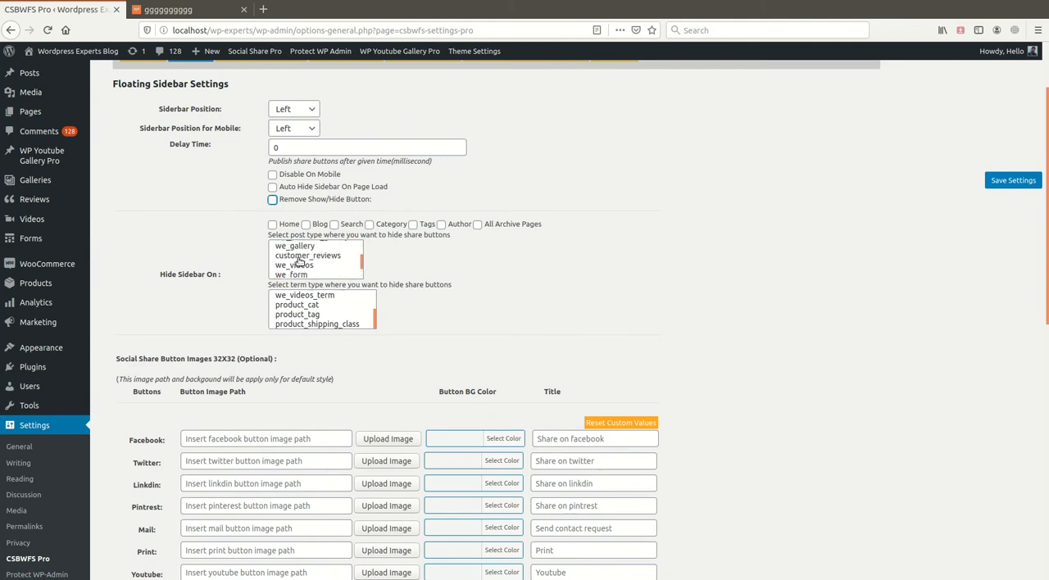
scroll(313, 270, up, 2)
scroll(316, 272, down, 3)
scroll(328, 312, down, 1)
scroll(332, 327, up, 2)
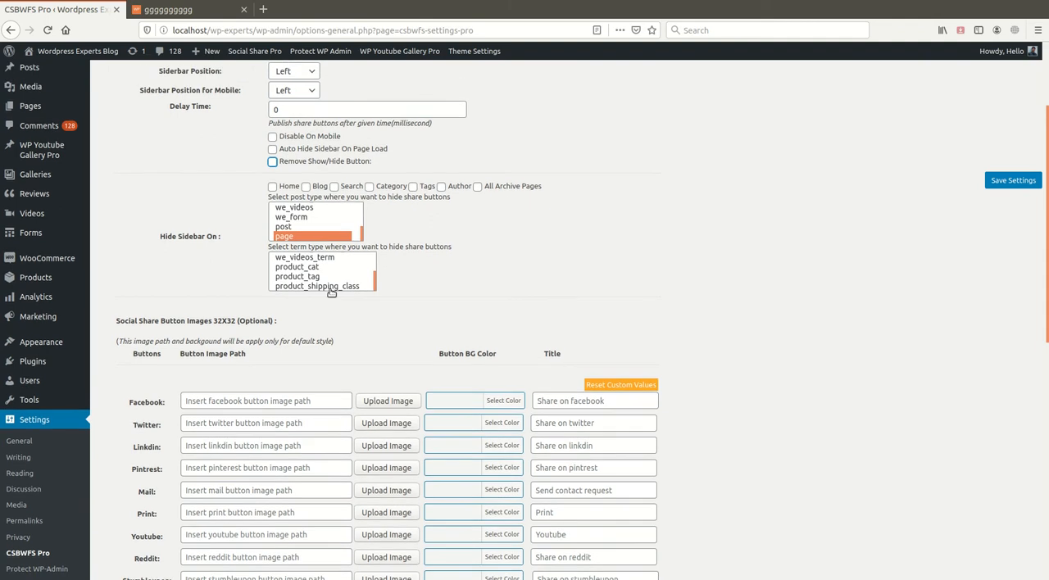
scroll(324, 344, down, 1)
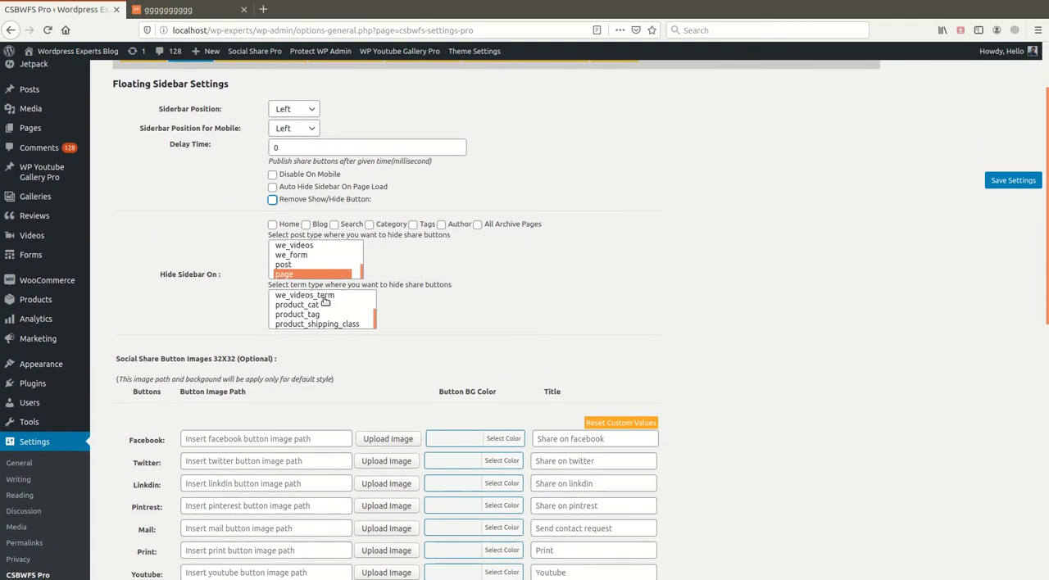
scroll(325, 312, up, 3)
scroll(325, 312, up, 1)
scroll(315, 340, down, 2)
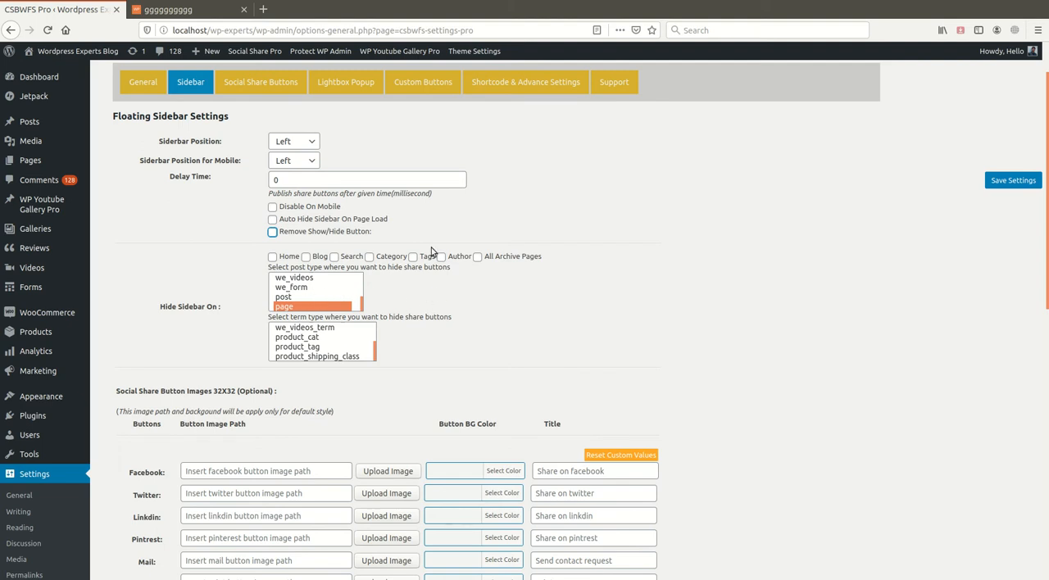
- Set the sidebar to hide on Home, save the settings and reload the site's front page to check it
click(273, 256)
click(1013, 181)
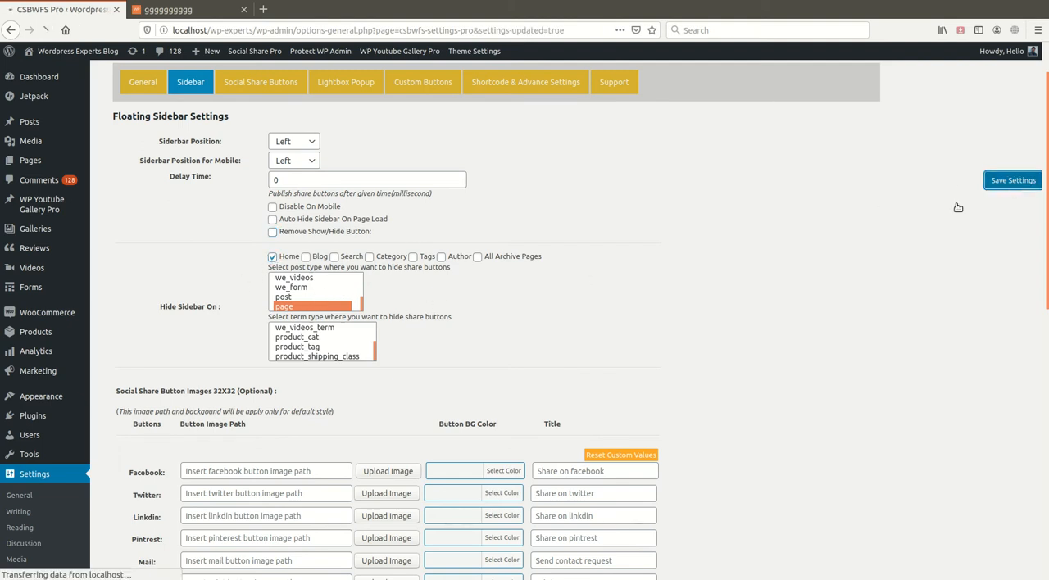
click(168, 9)
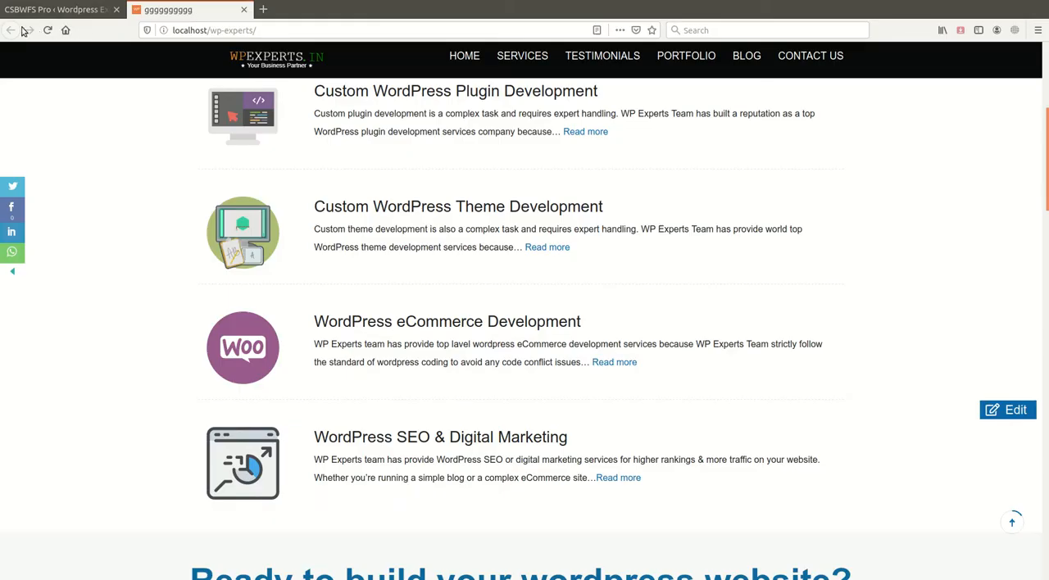
click(47, 30)
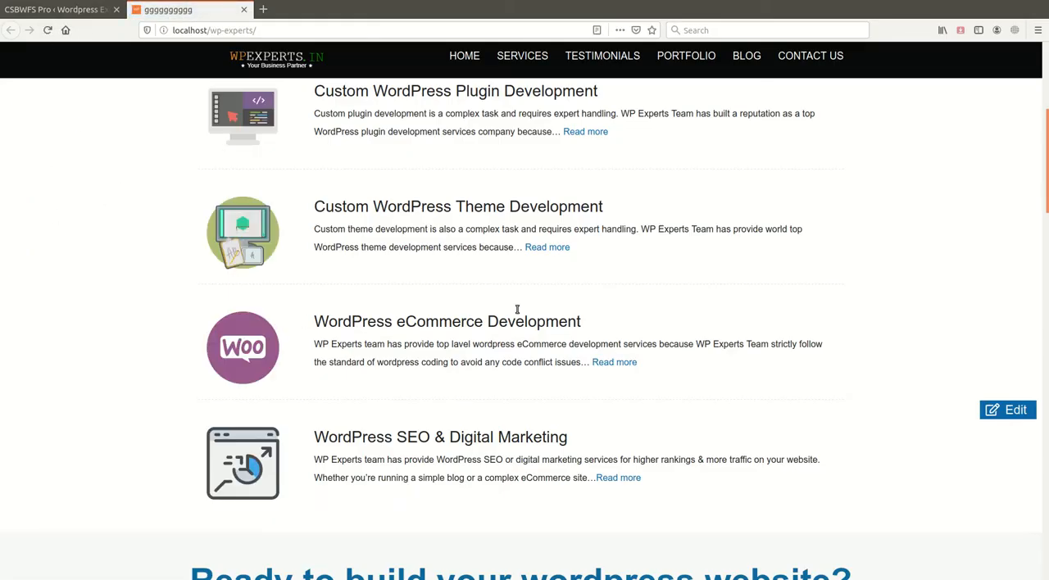
- Open the site's Services page and check whether the floating share sidebar appears there
click(522, 55)
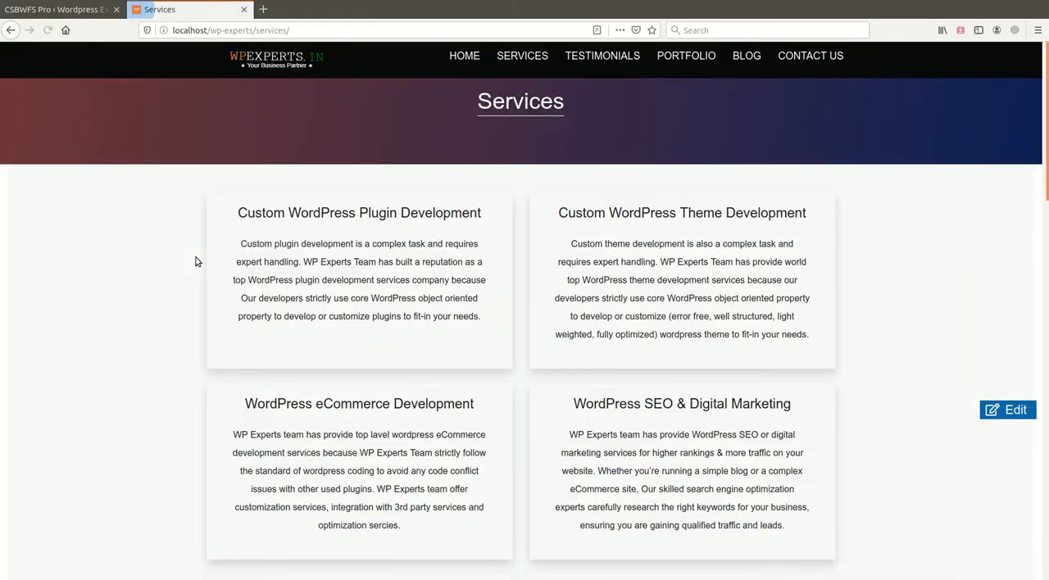
scroll(286, 358, down, 6)
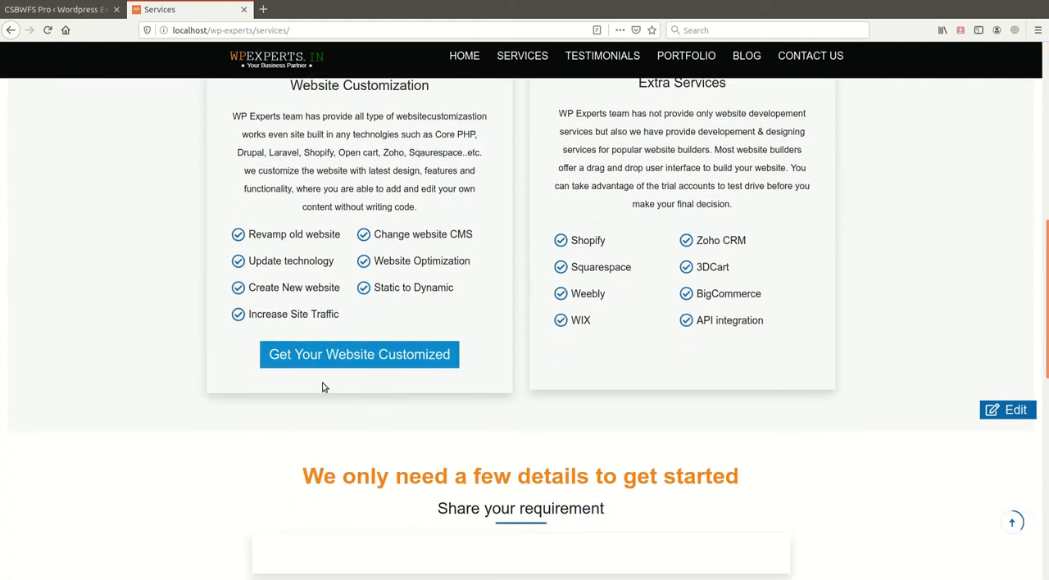
scroll(351, 391, up, 8)
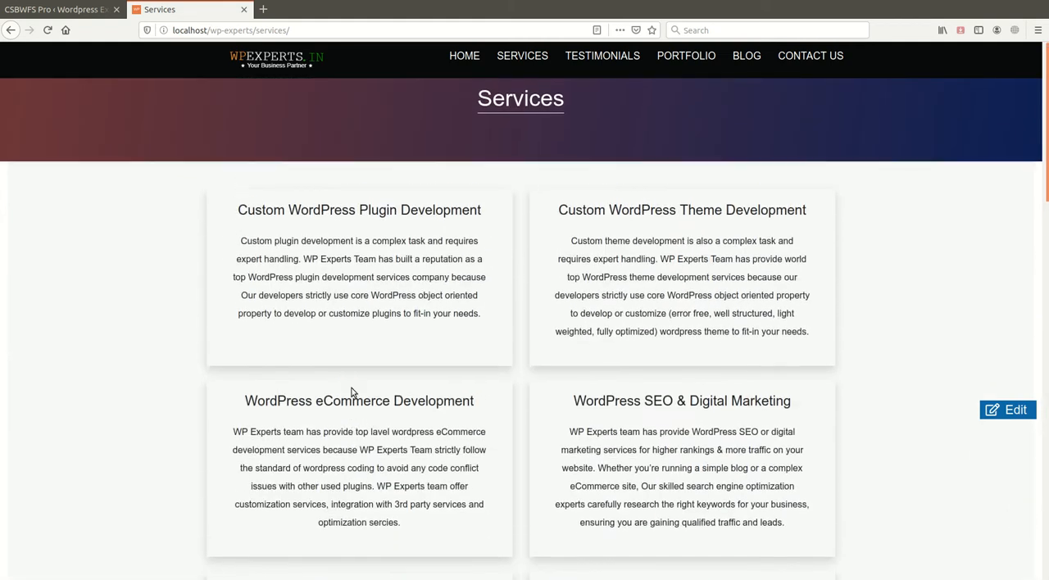
- In the sidebar settings, select only "post" as the post type hiding share buttons, save, and reload the Services page to check
click(69, 13)
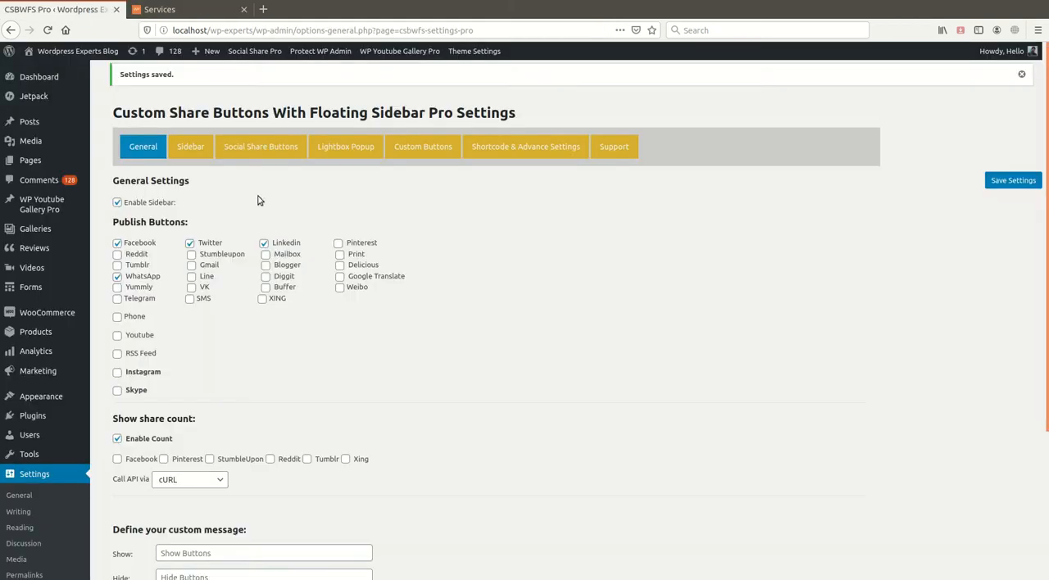
click(203, 150)
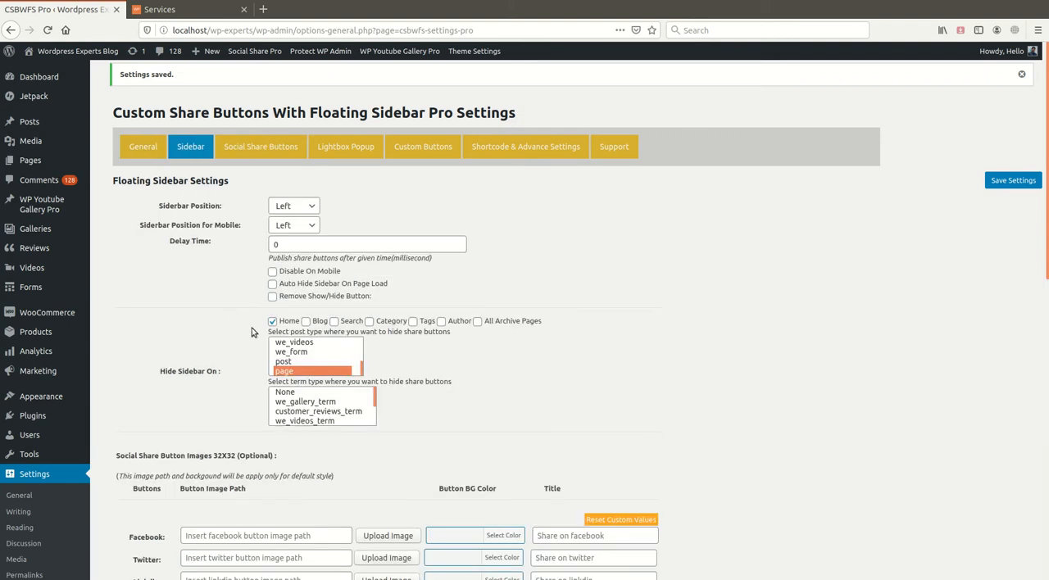
click(295, 361)
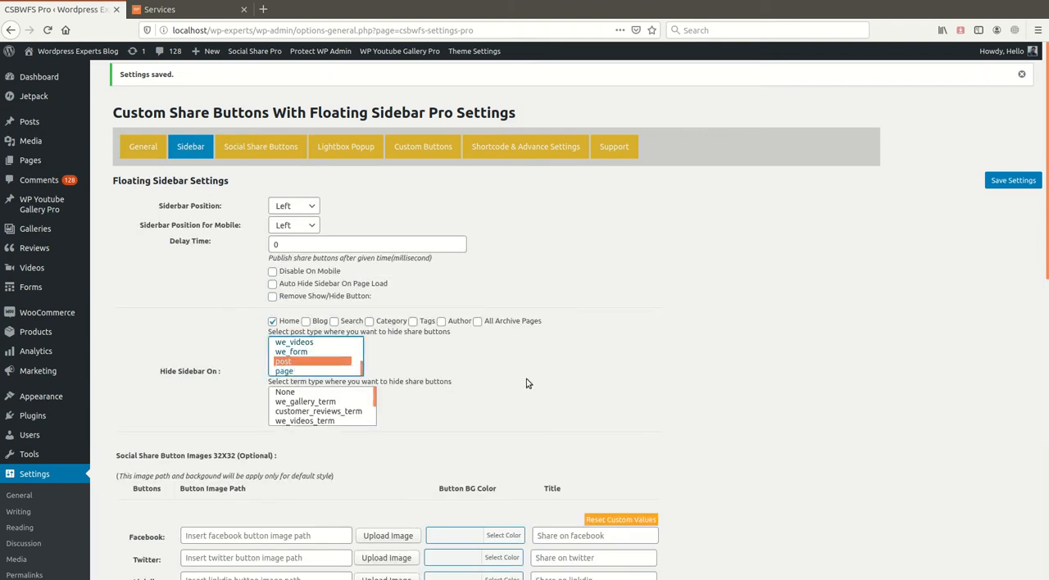
click(1014, 182)
click(164, 9)
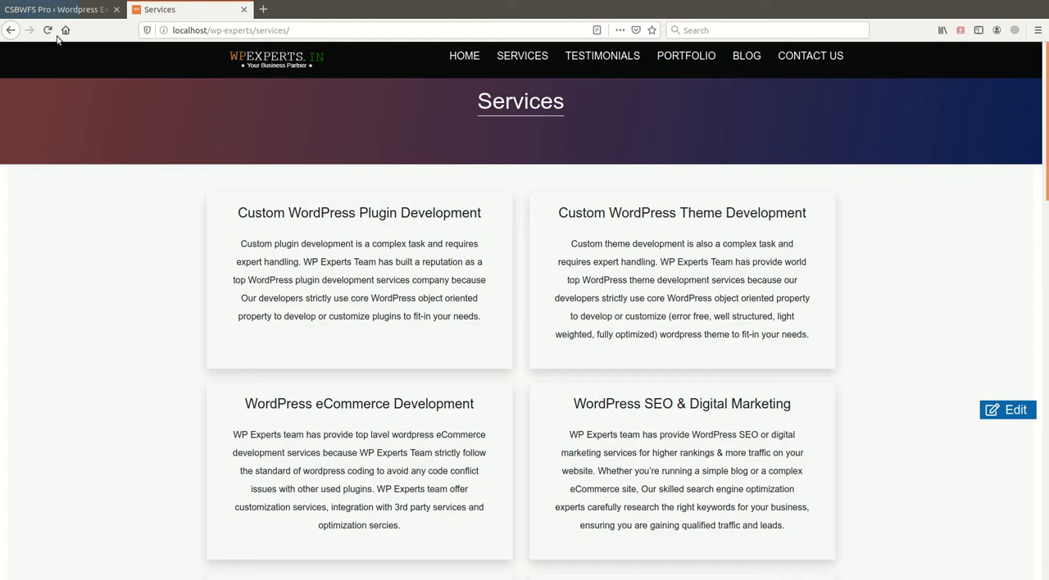
click(49, 33)
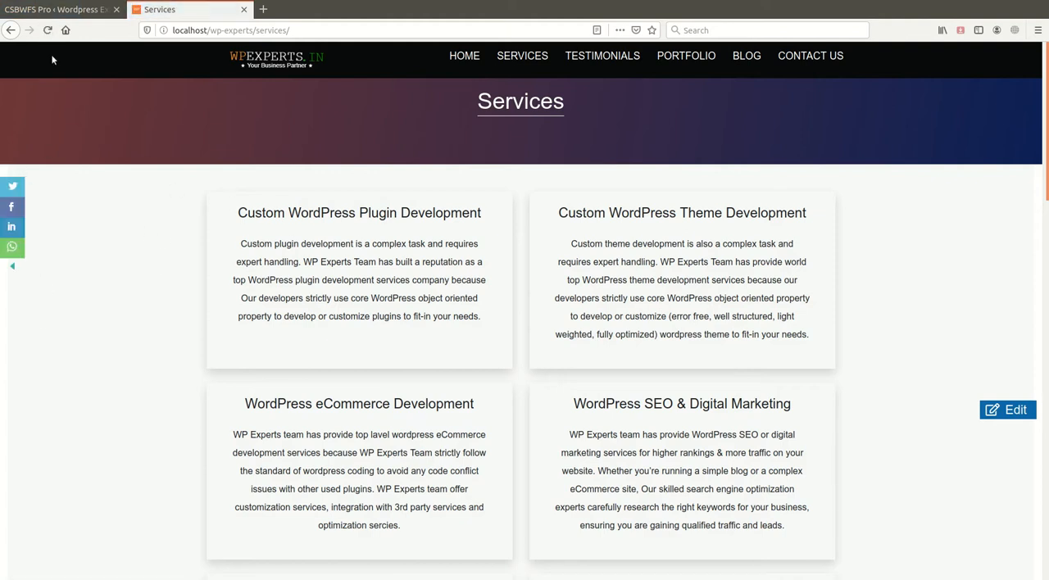
- Back in the sidebar settings, set the Facebook button image to icons8-facebook-35 from the media library
click(55, 9)
click(187, 147)
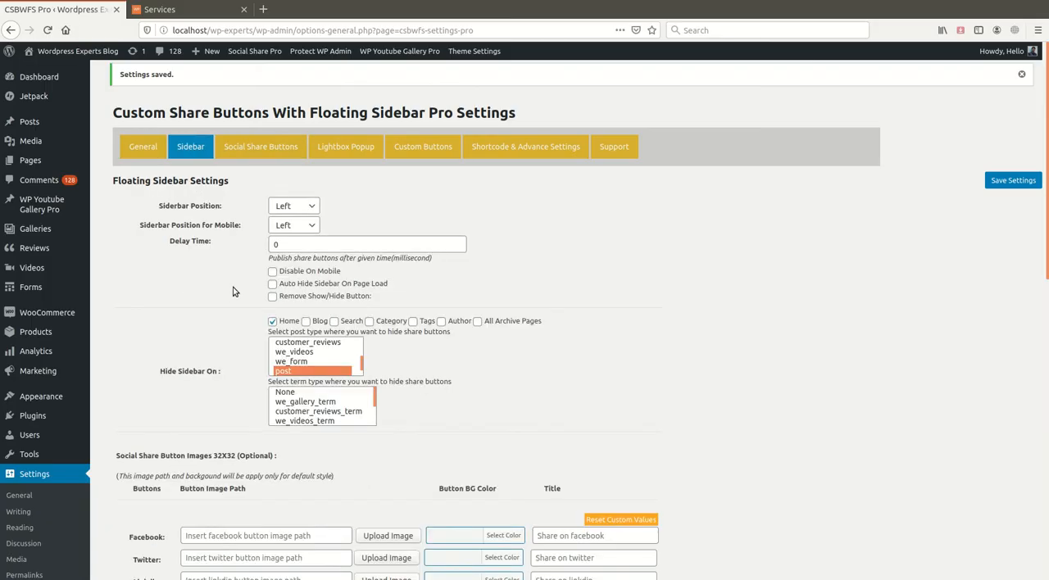
scroll(233, 291, down, 5)
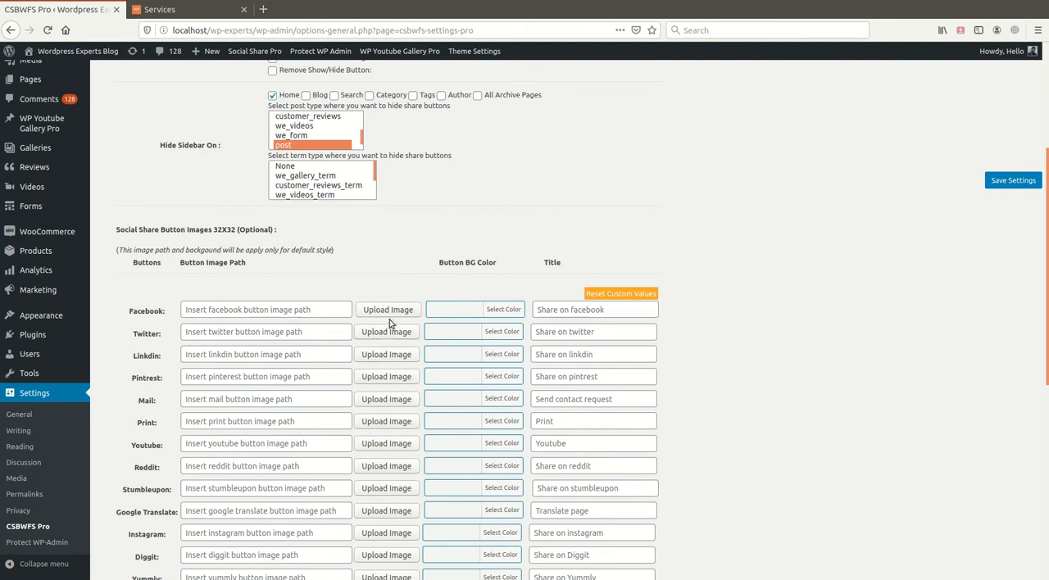
click(390, 324)
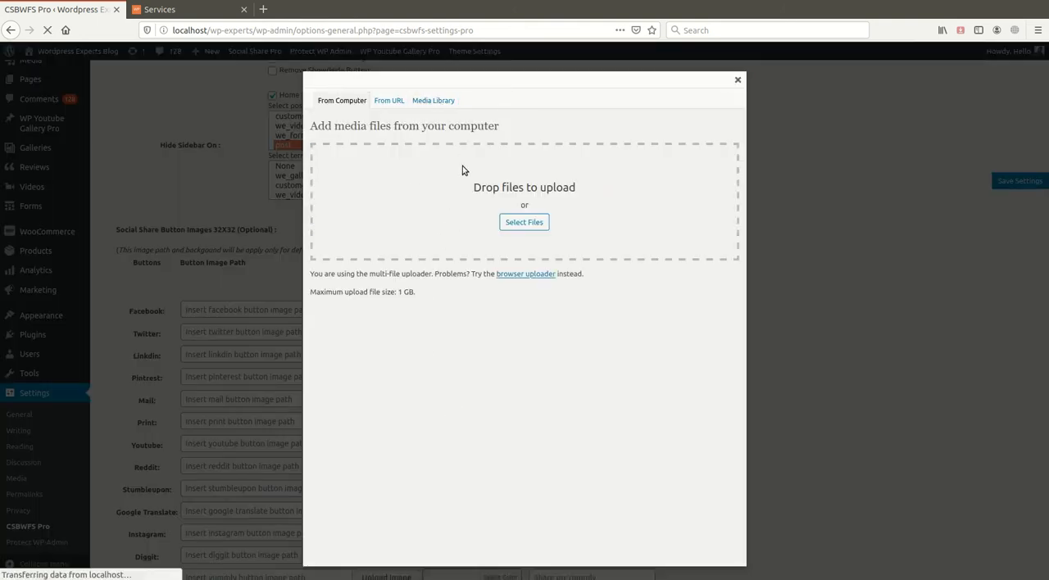
click(717, 203)
scroll(480, 286, down, 3)
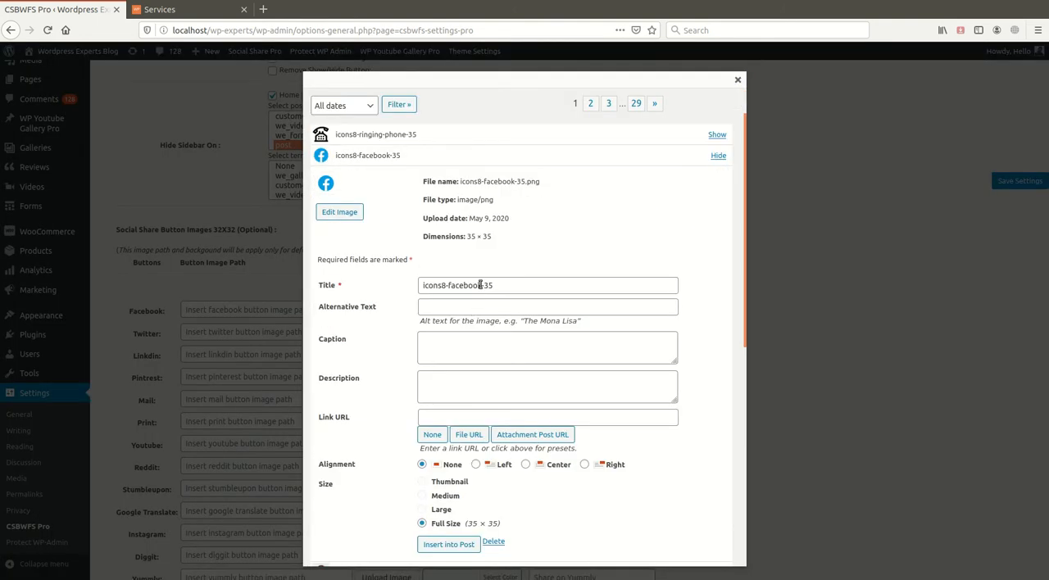
click(451, 482)
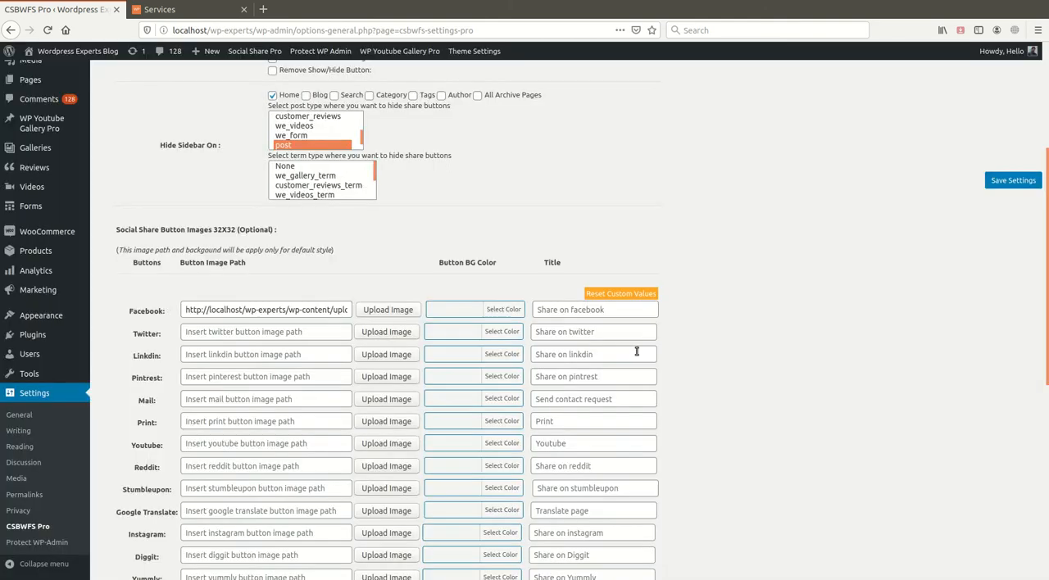
- Set the Facebook button's background color to white (#ffffff)
click(506, 311)
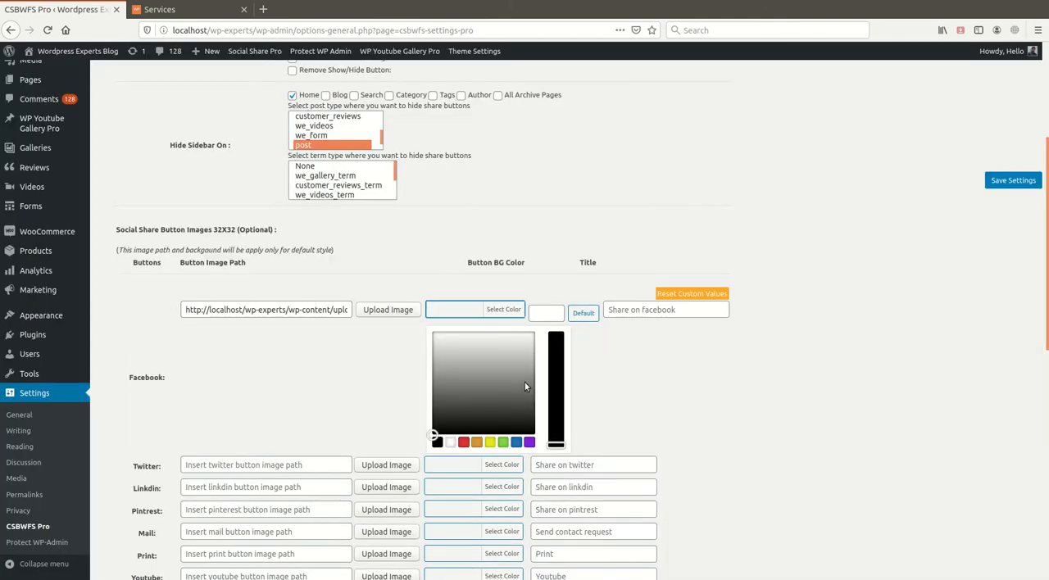
click(450, 443)
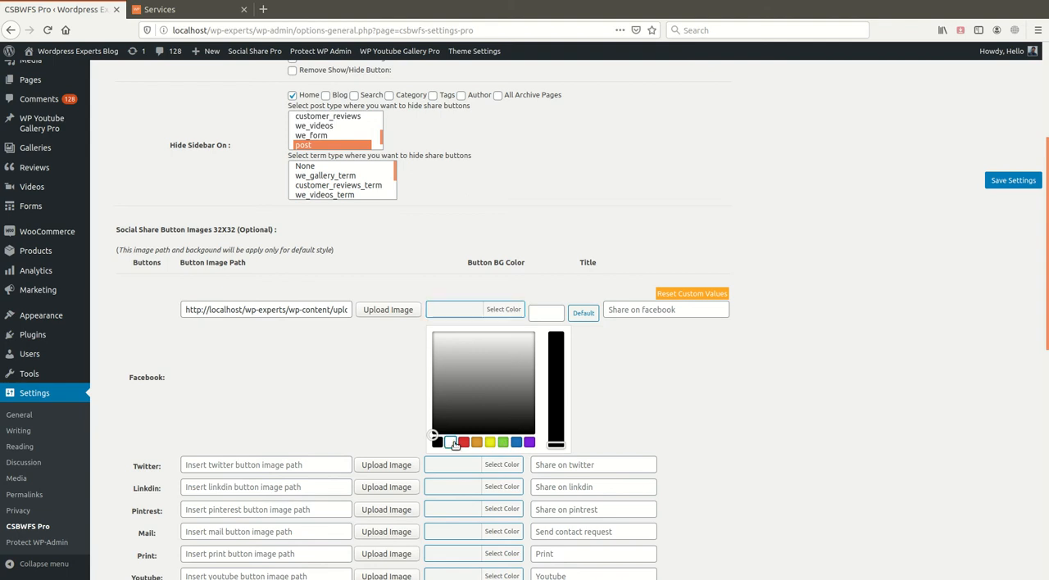
click(699, 380)
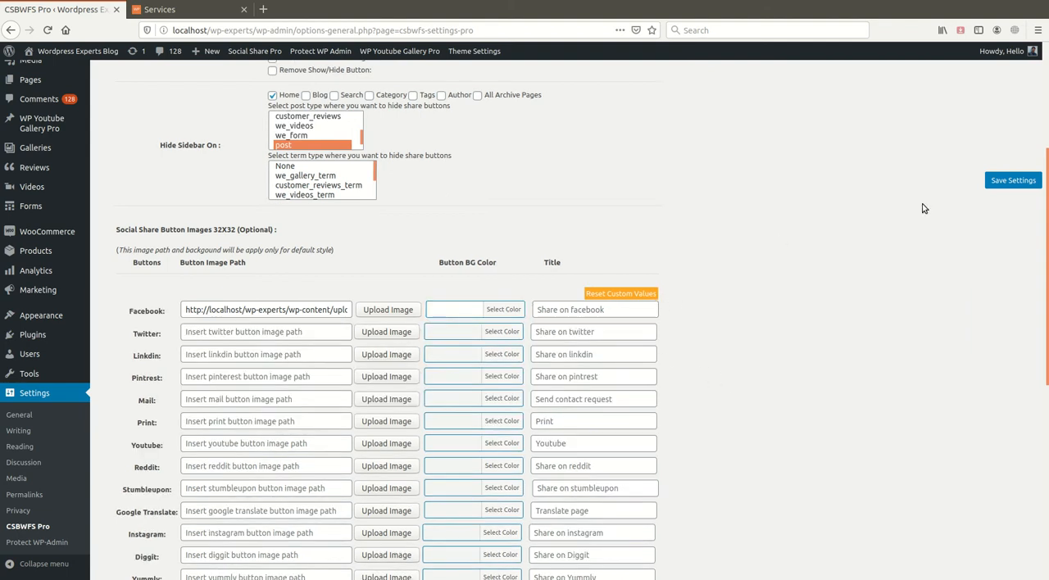
- Save the settings and reload the Services page to check the custom Facebook button in the floating sidebar
click(1009, 181)
click(164, 9)
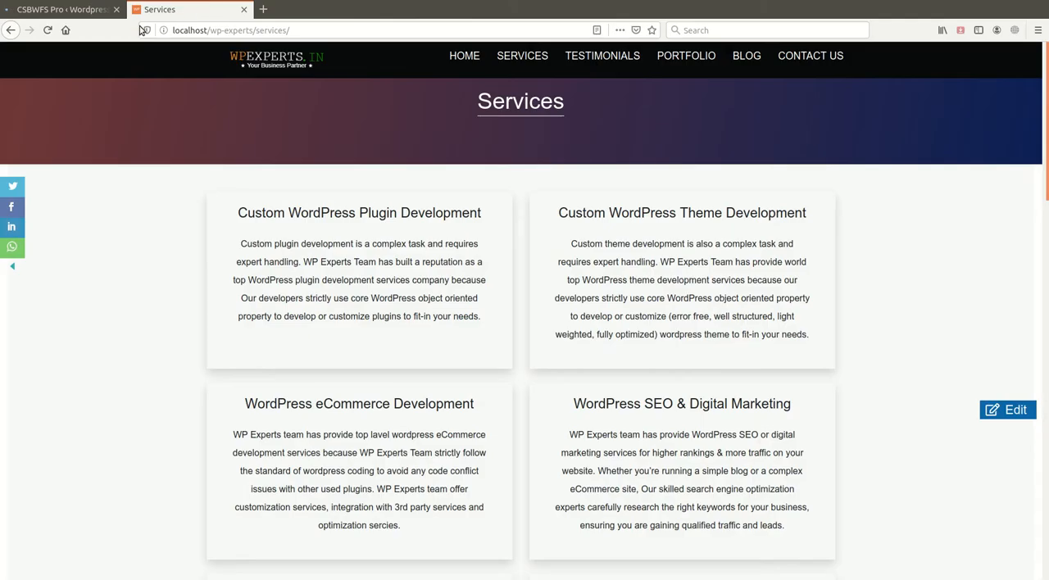
click(46, 31)
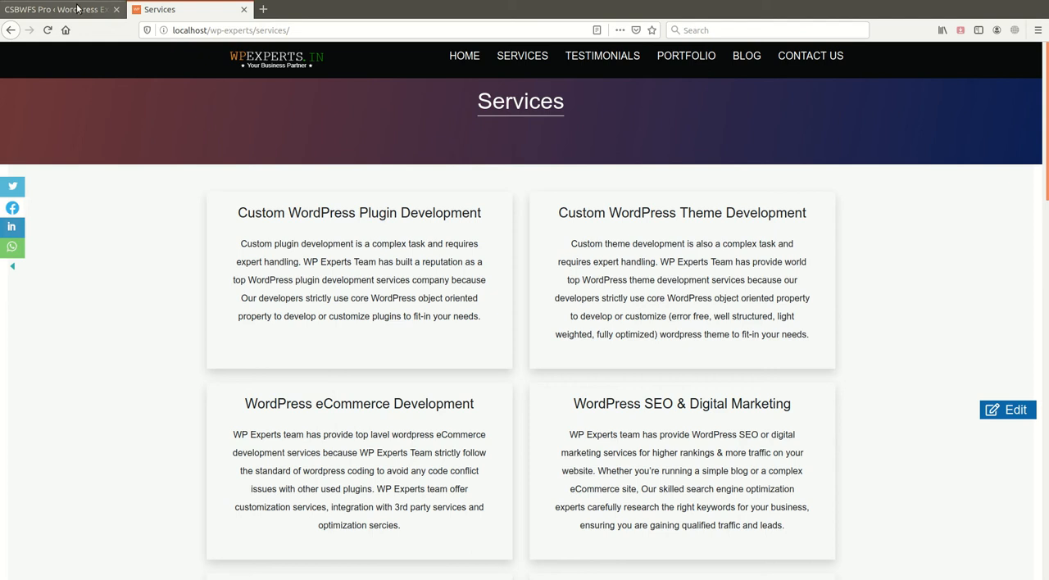
- Return to the plugin's sidebar settings and clear the Facebook button's image path
click(78, 9)
click(260, 147)
click(190, 147)
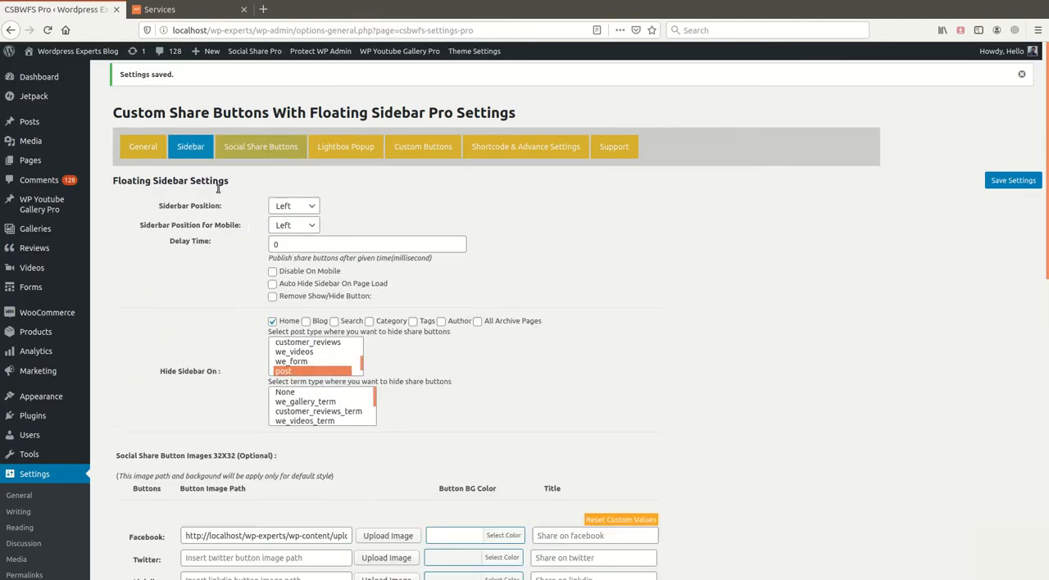
scroll(338, 396, down, 5)
triple_click(310, 310)
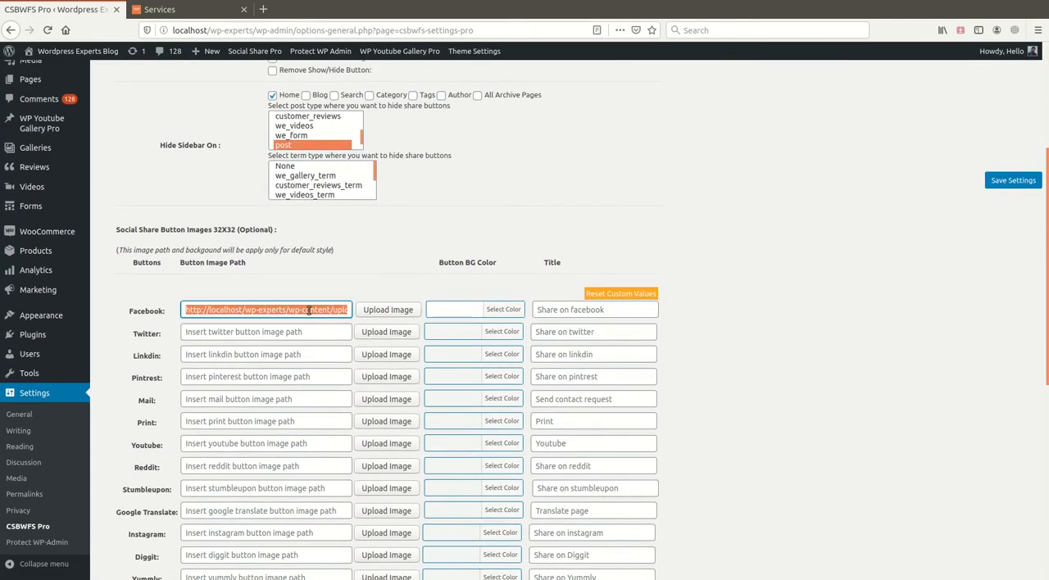
key(BackSpace)
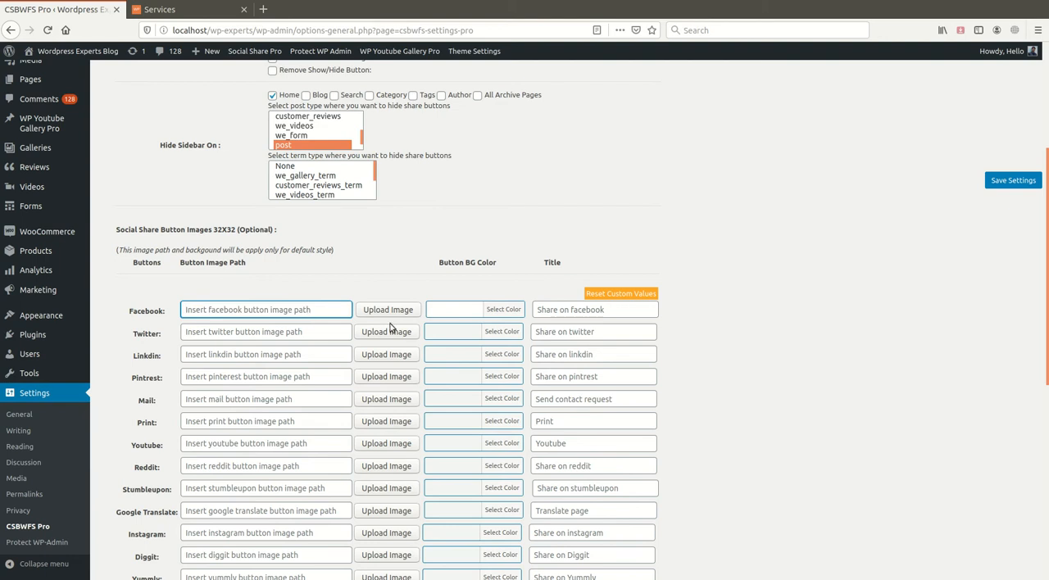
- Review the image path, background color and title fields for each social share button in the sidebar settings
click(754, 345)
scroll(749, 381, down, 2)
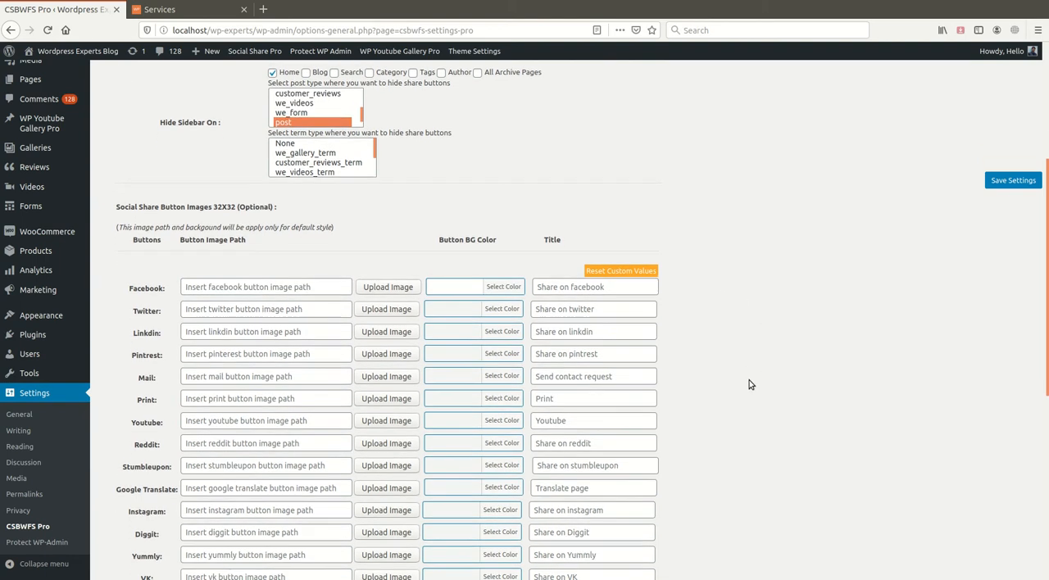
scroll(750, 383, down, 2)
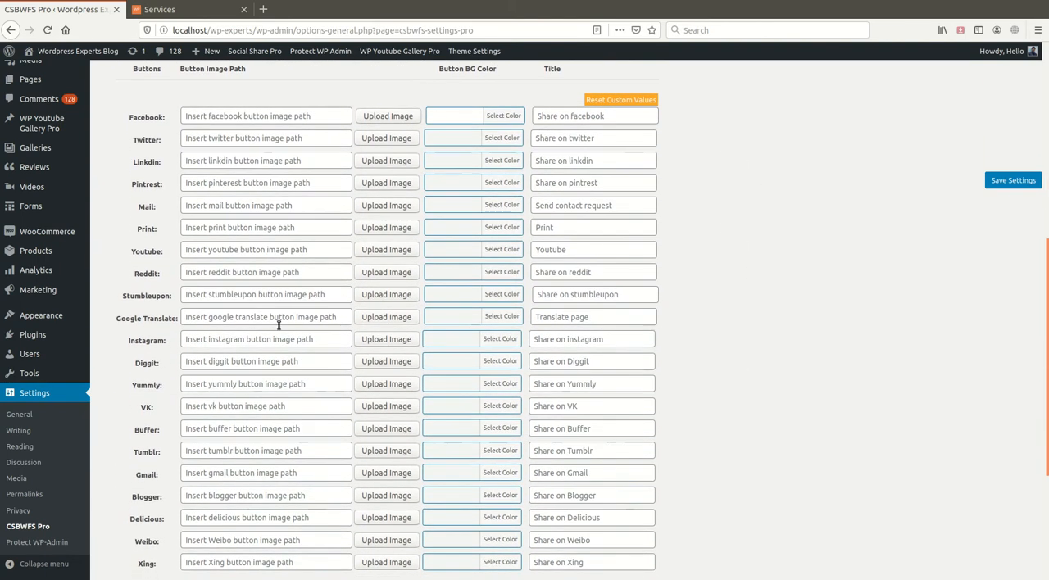
scroll(154, 447, down, 3)
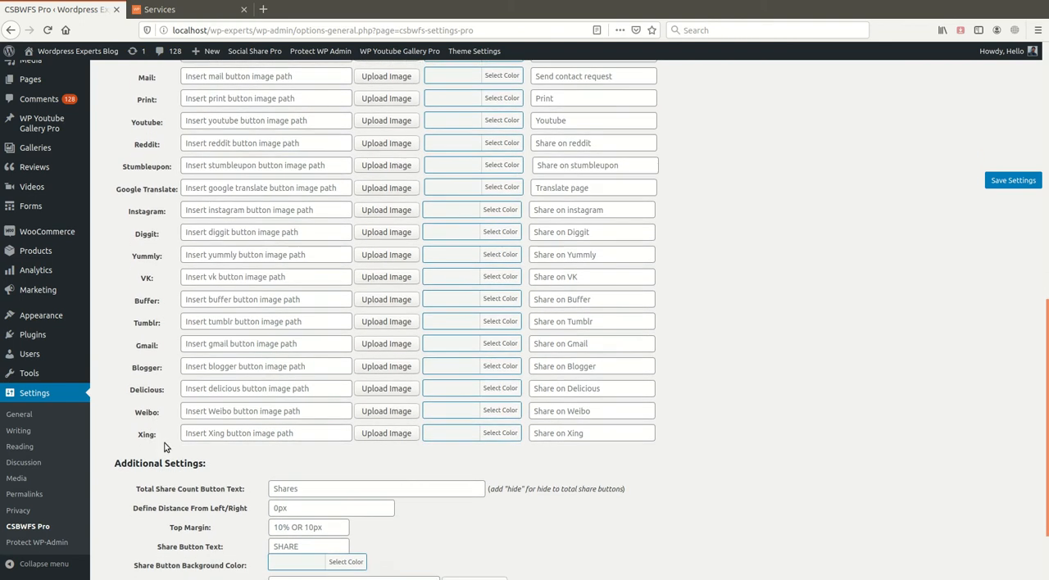
scroll(166, 447, up, 1)
scroll(160, 426, up, 4)
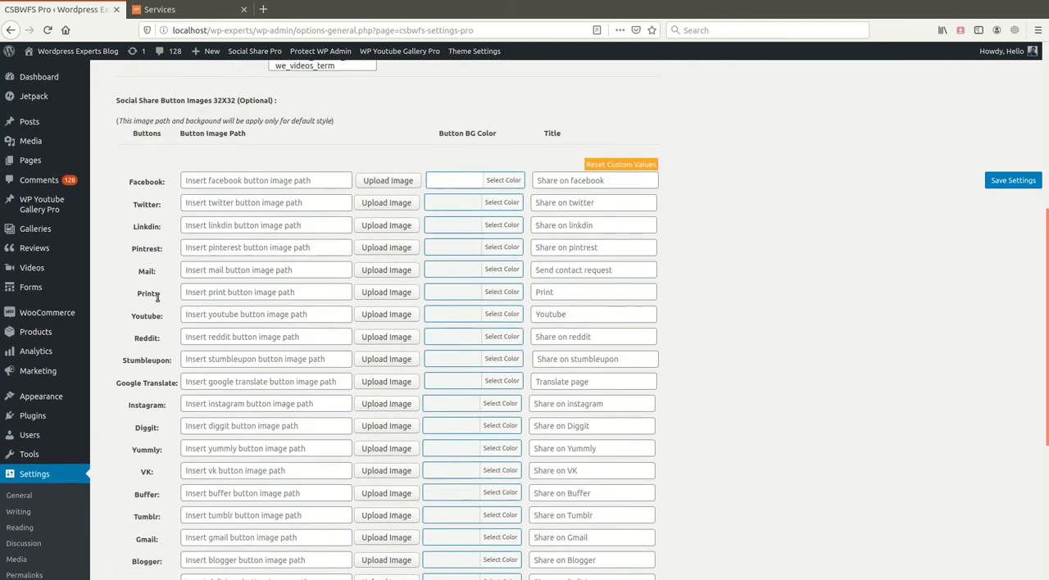
scroll(153, 395, down, 1)
scroll(152, 394, down, 2)
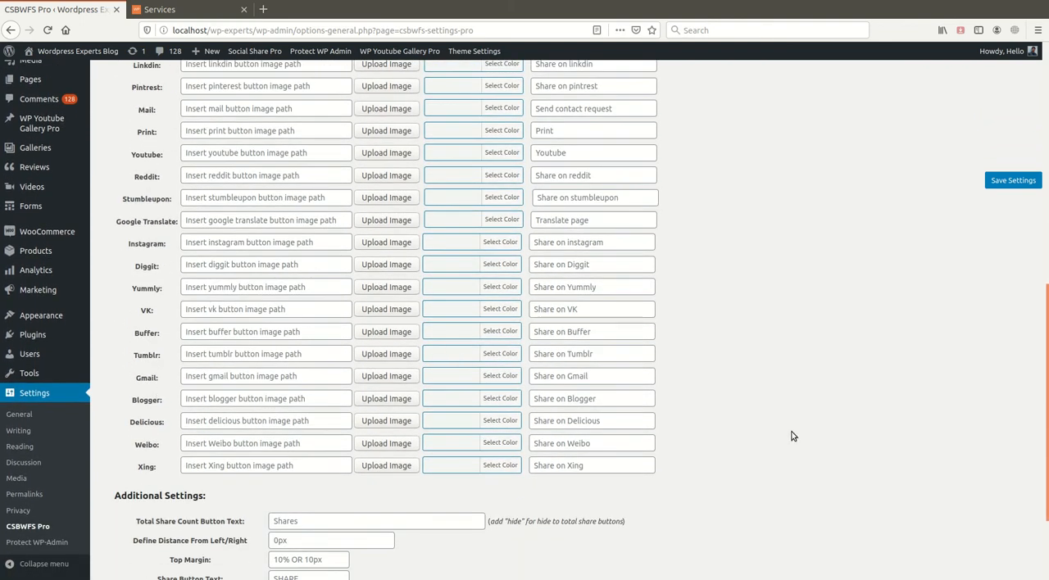
- In the sidebar's Additional Settings, set the top margin to 40%
scroll(778, 432, down, 3)
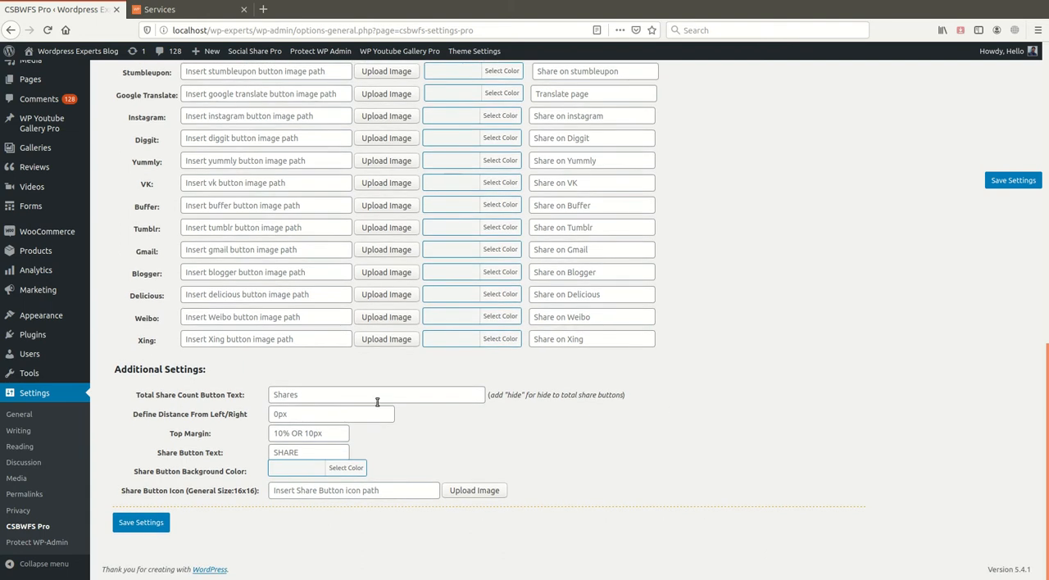
click(327, 415)
drag(220, 395, 252, 401)
drag(191, 432, 212, 435)
click(305, 434)
text(40)
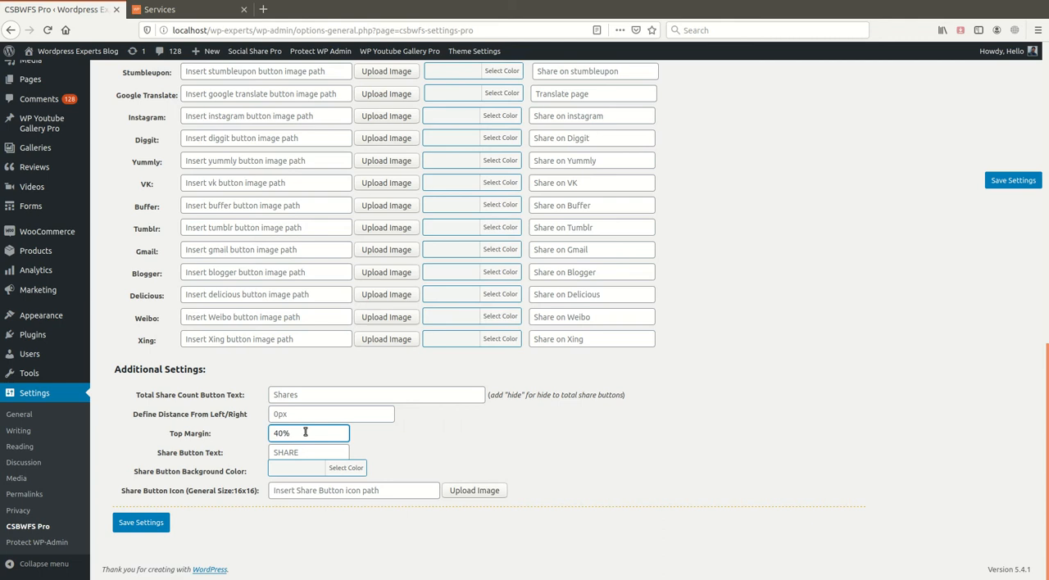
- Save the settings and reload the Services page to check the floating sidebar's vertical position
click(141, 522)
click(163, 9)
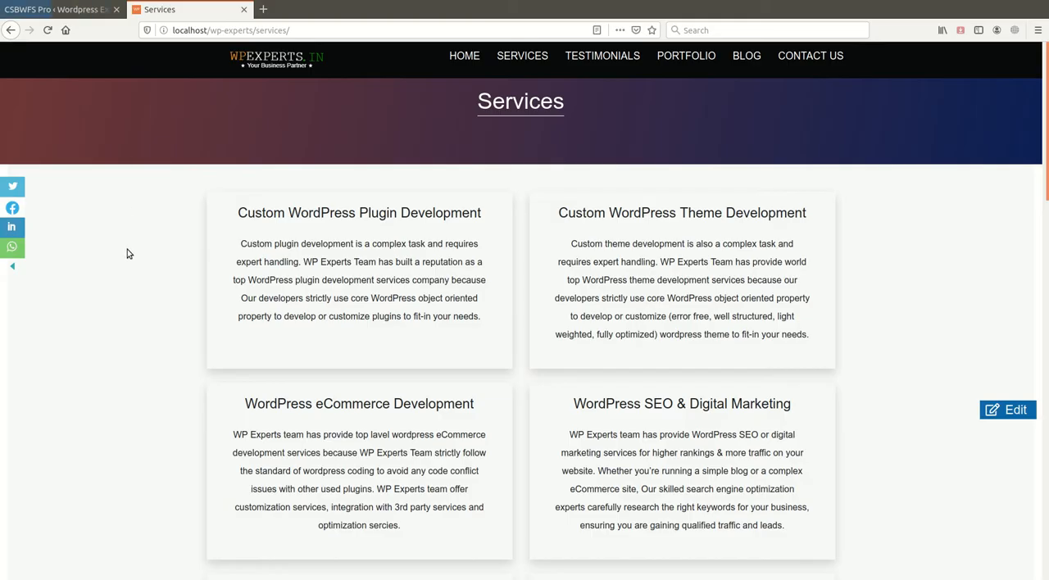
key(F5)
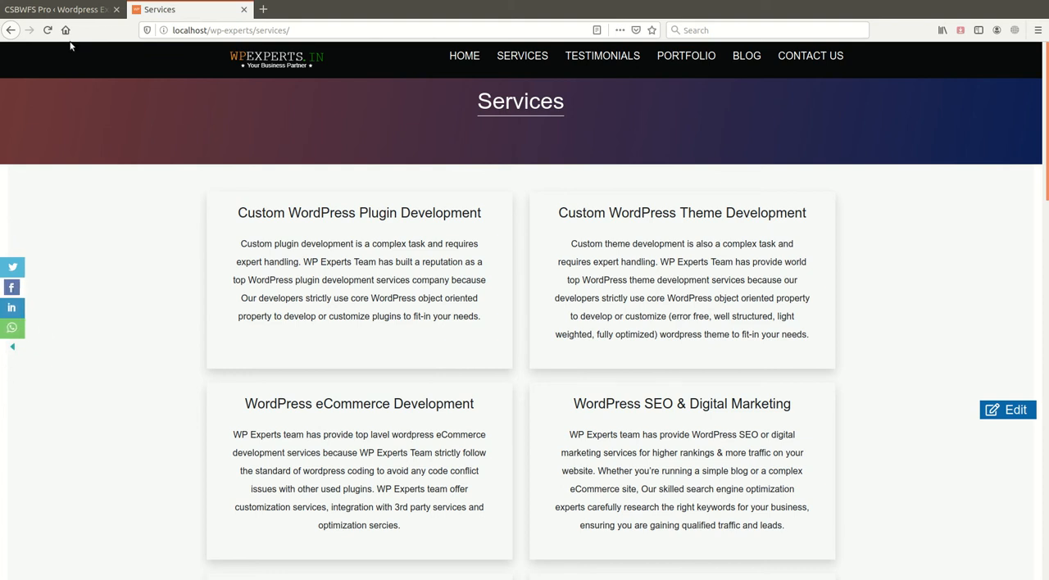
- Reset the custom share button values in the sidebar settings, save, and check the Facebook button on the Services page
click(65, 9)
click(190, 147)
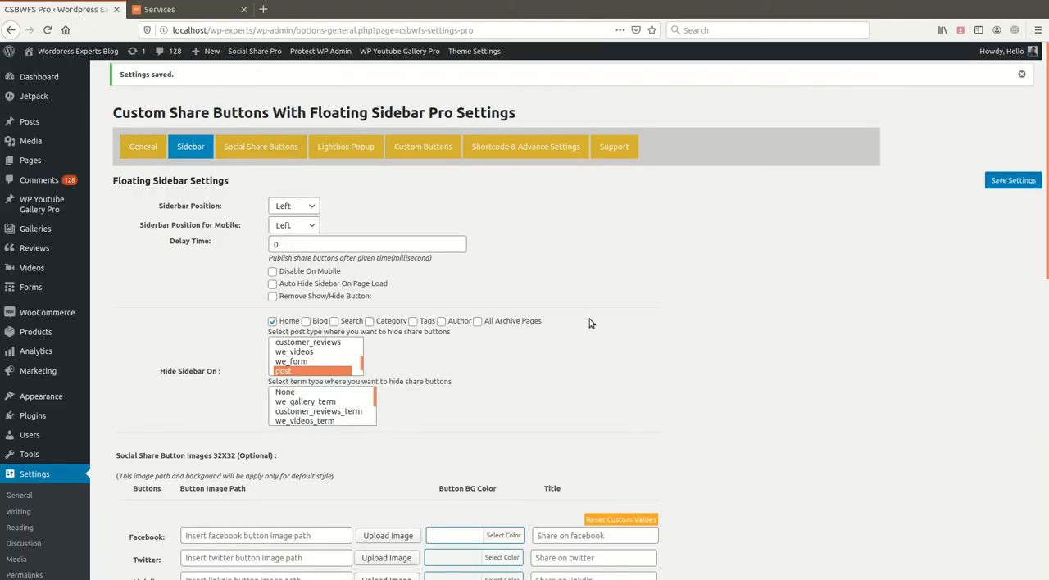
scroll(291, 442, down, 5)
scroll(291, 441, down, 5)
scroll(459, 402, up, 7)
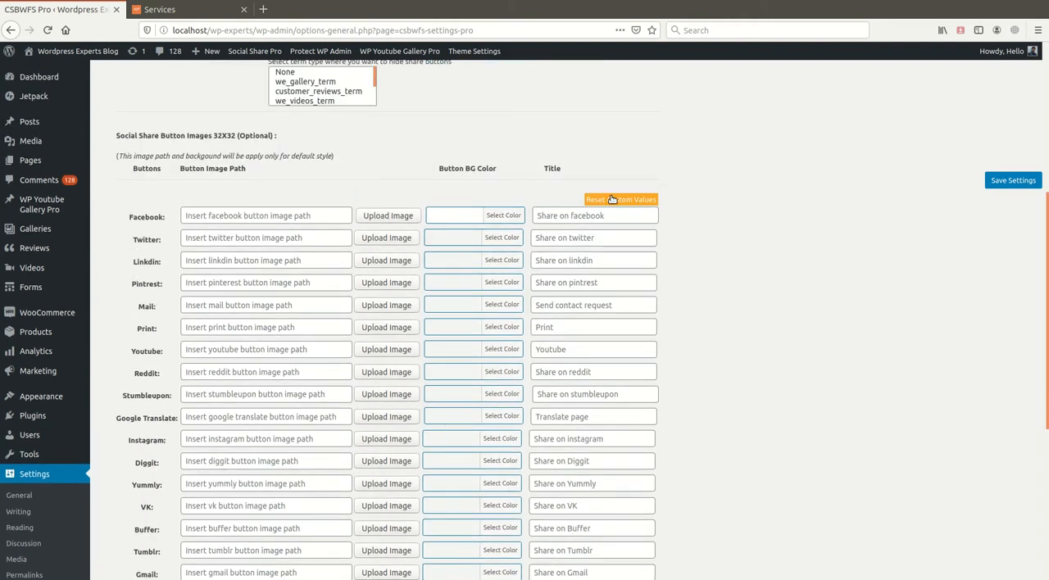
scroll(691, 328, down, 4)
scroll(761, 321, up, 3)
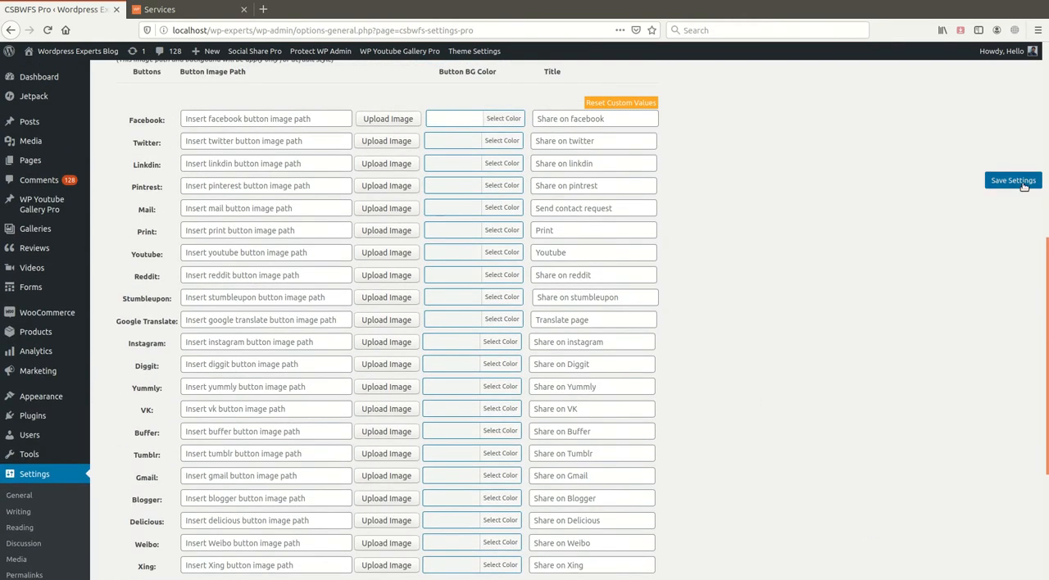
click(1013, 180)
click(175, 11)
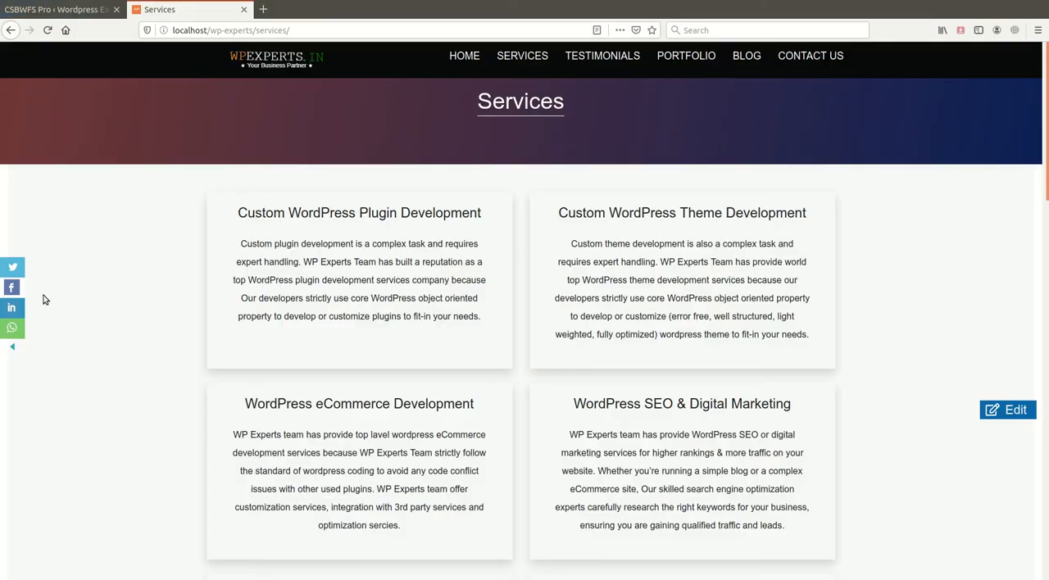
- Return to the plugin's sidebar settings and review the Additional Settings section
click(74, 11)
scroll(347, 438, down, 3)
scroll(347, 428, up, 3)
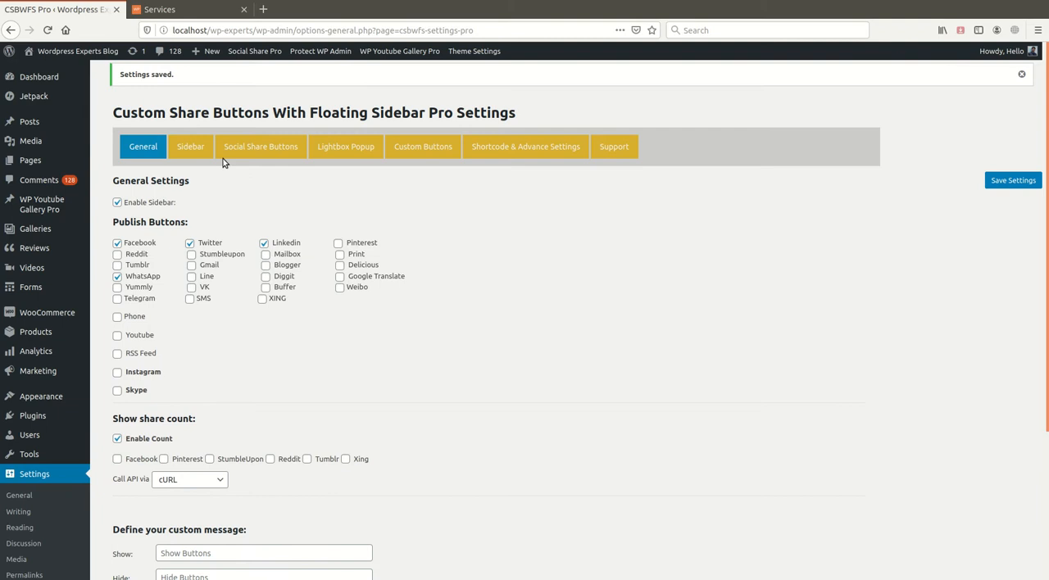
click(193, 147)
scroll(256, 388, down, 10)
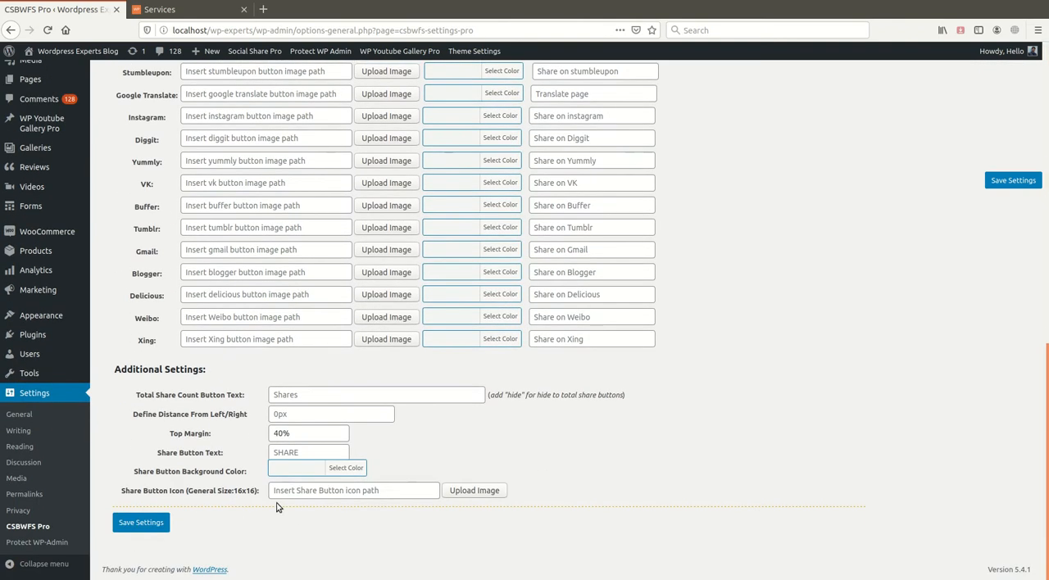
scroll(277, 508, up, 10)
- In the Social Share Buttons settings, enable the buttons, set their position to Right, and display them at Bottom Of The Content
click(260, 147)
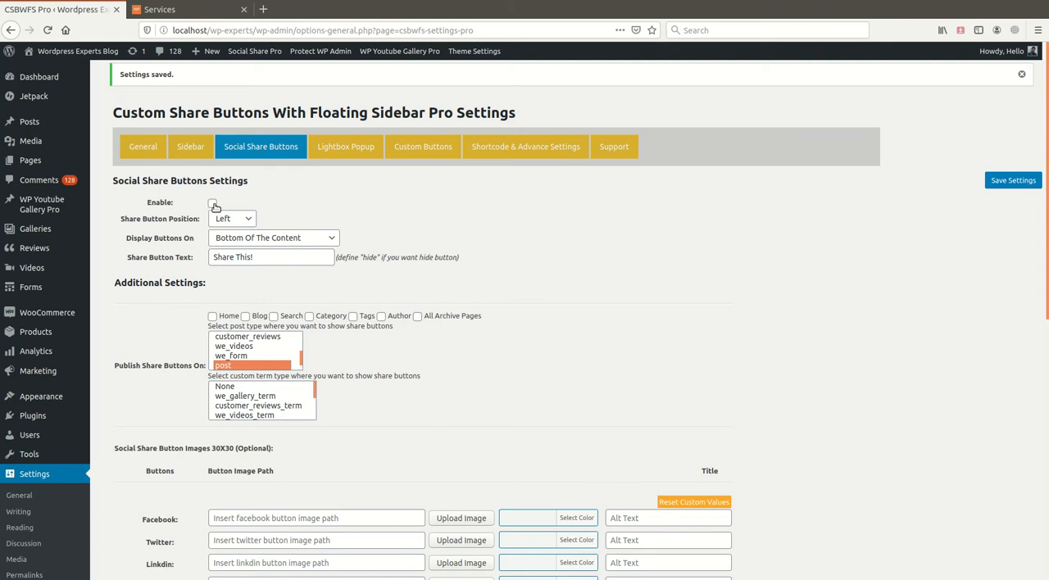
click(232, 220)
click(232, 253)
click(291, 236)
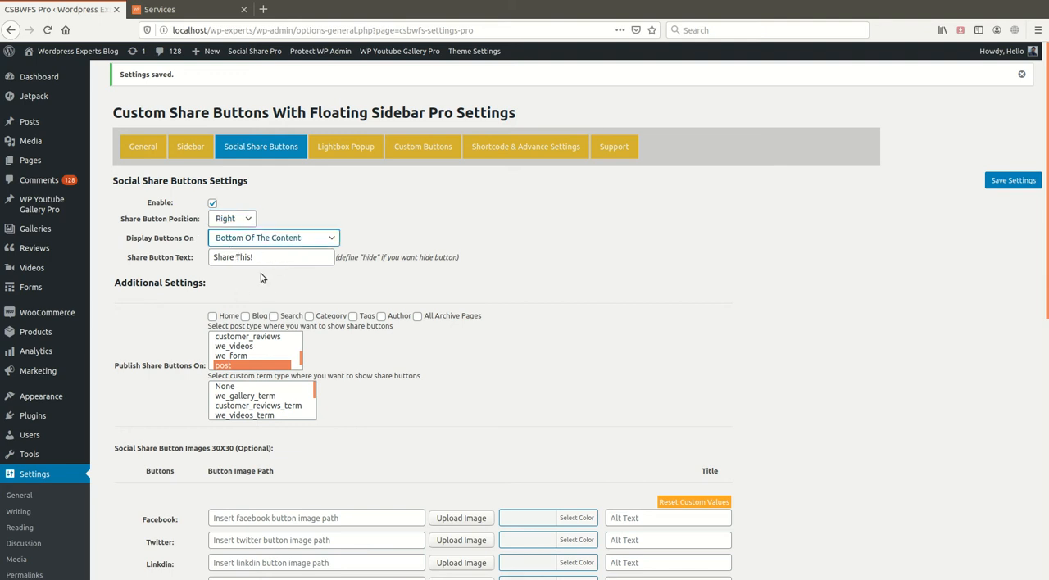
click(263, 271)
click(287, 239)
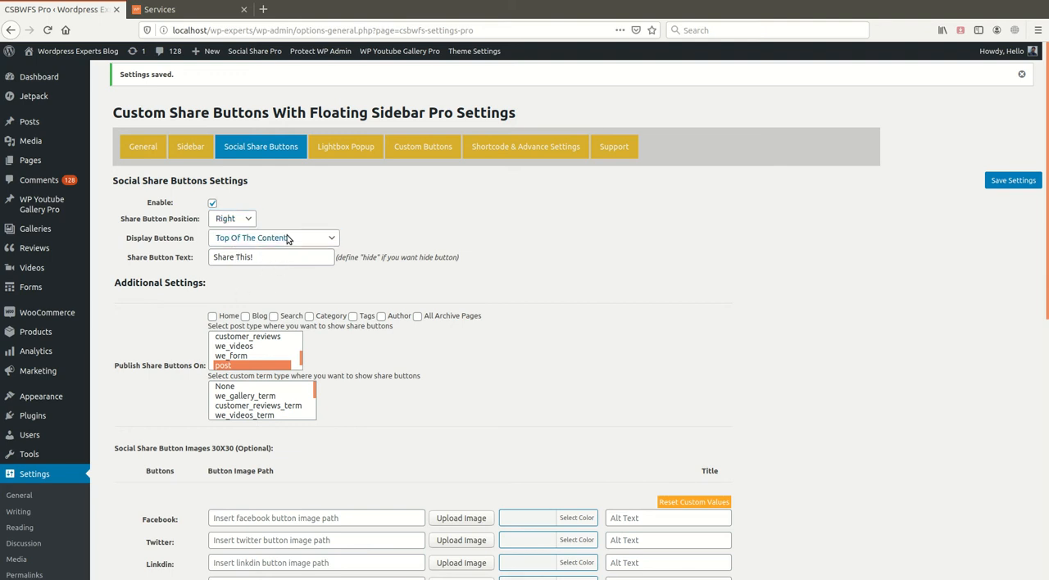
click(268, 282)
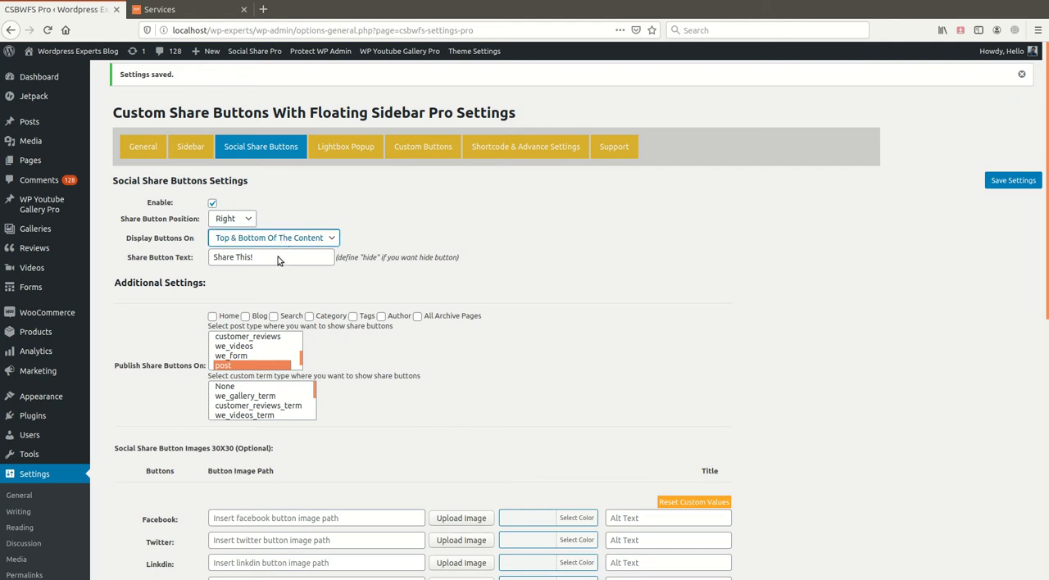
click(277, 260)
- Examine the post type and term options for publishing share buttons, comparing them with the sidebar's hide options
scroll(242, 310, down, 2)
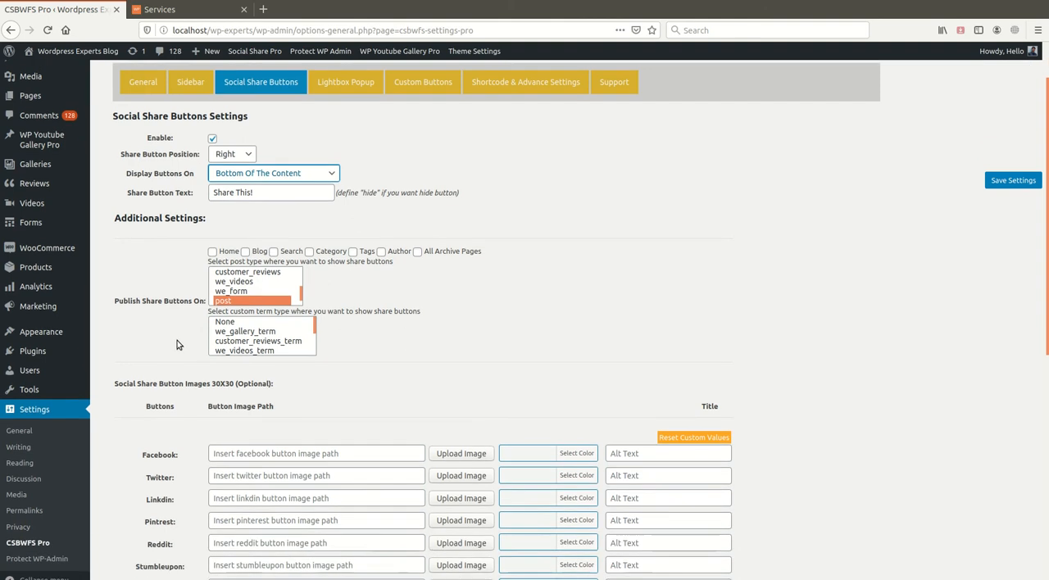
scroll(246, 303, down, 1)
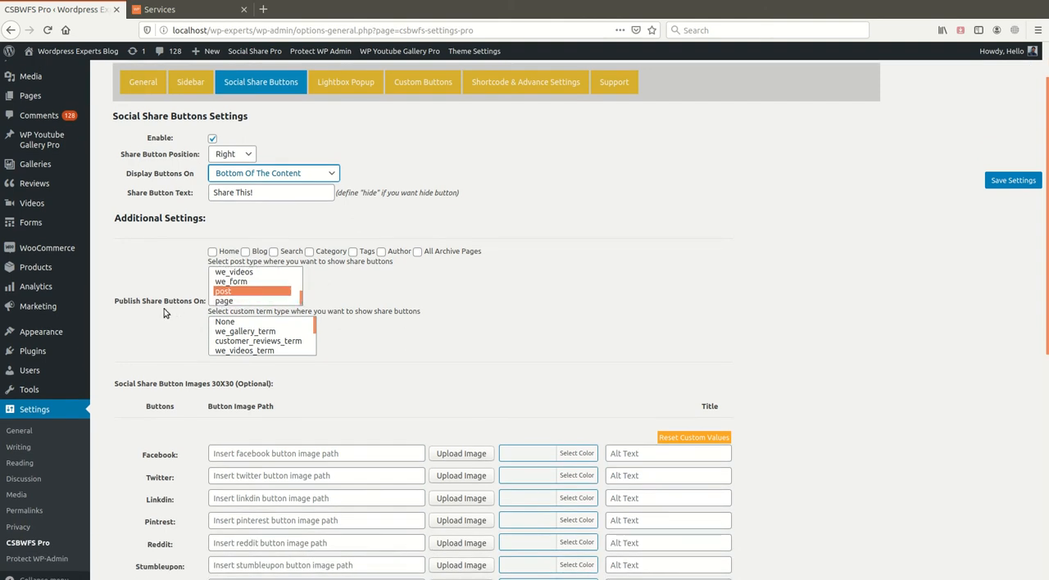
double_click(117, 300)
drag(150, 302, 182, 300)
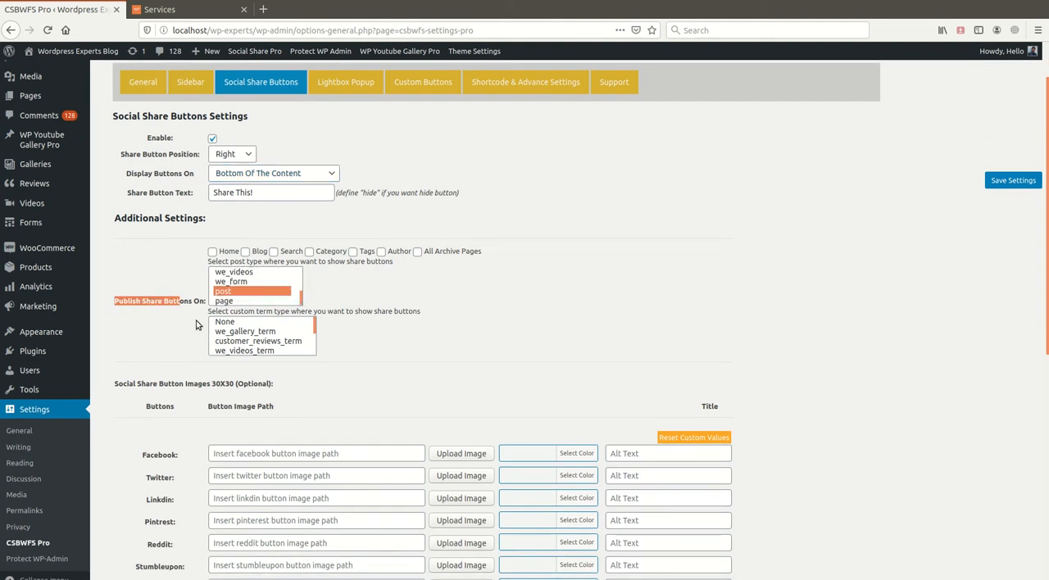
click(179, 324)
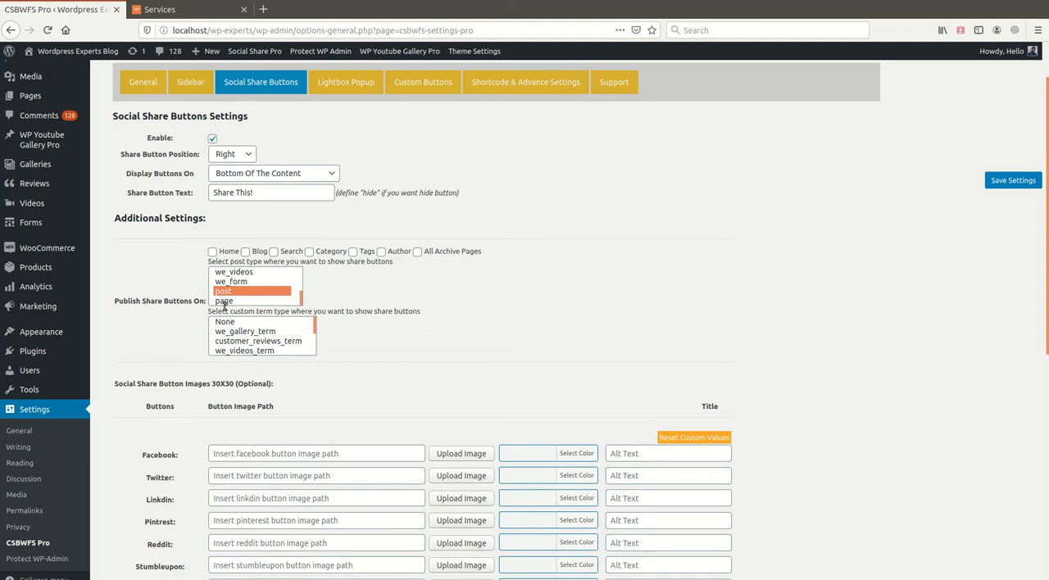
scroll(334, 352, up, 1)
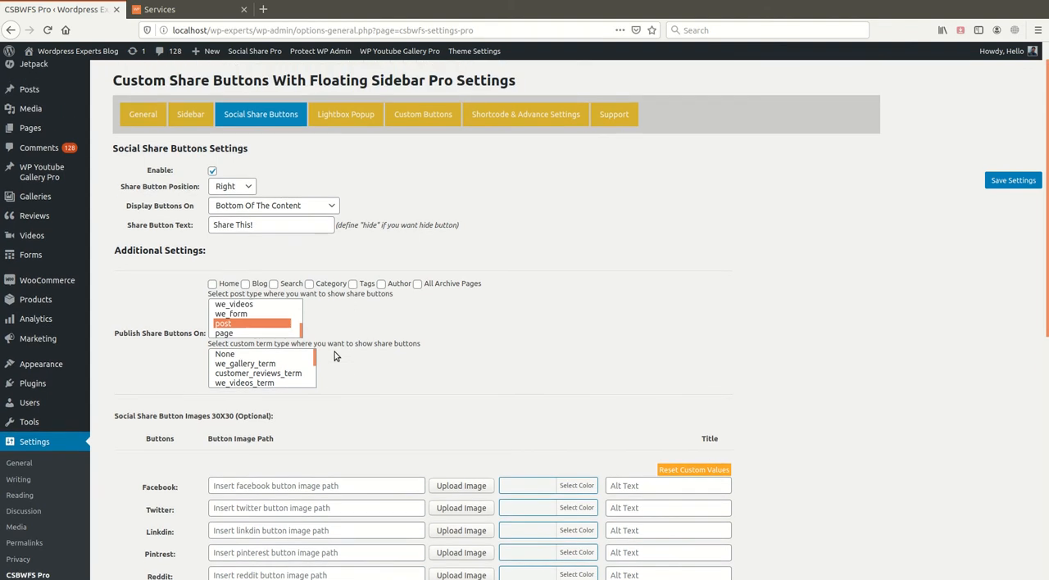
click(191, 114)
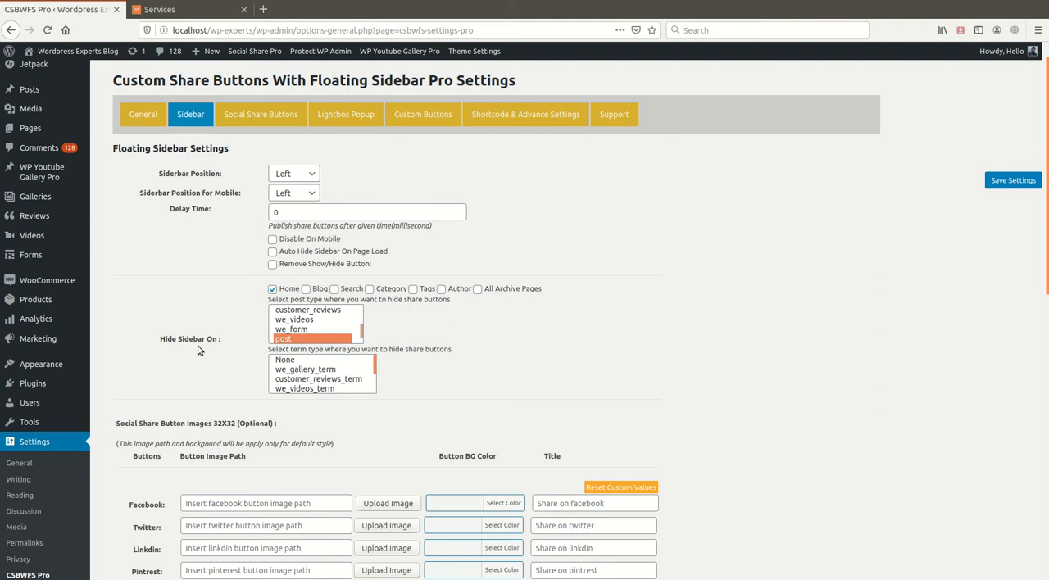
click(246, 118)
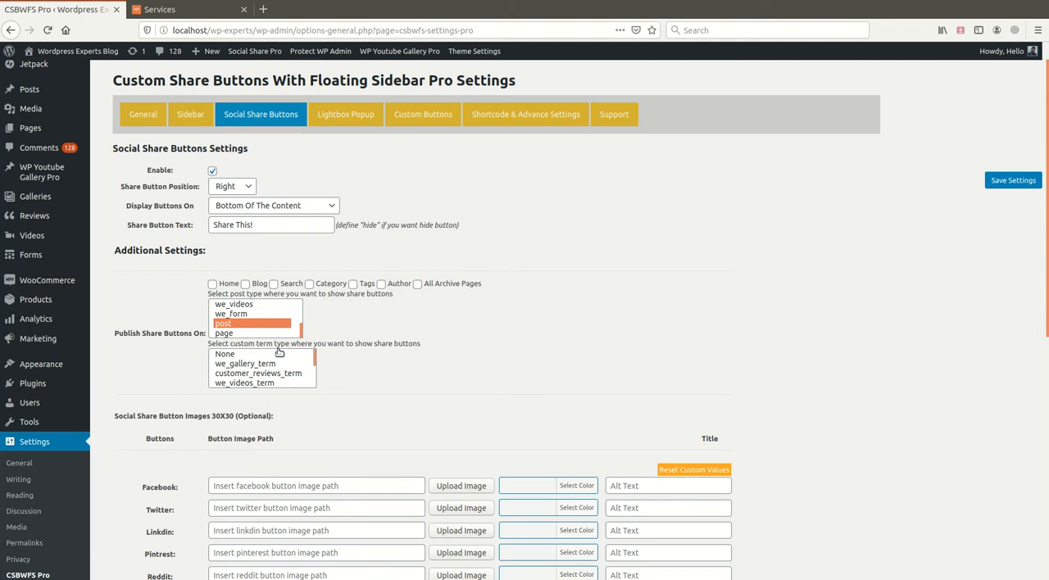
scroll(279, 353, down, 2)
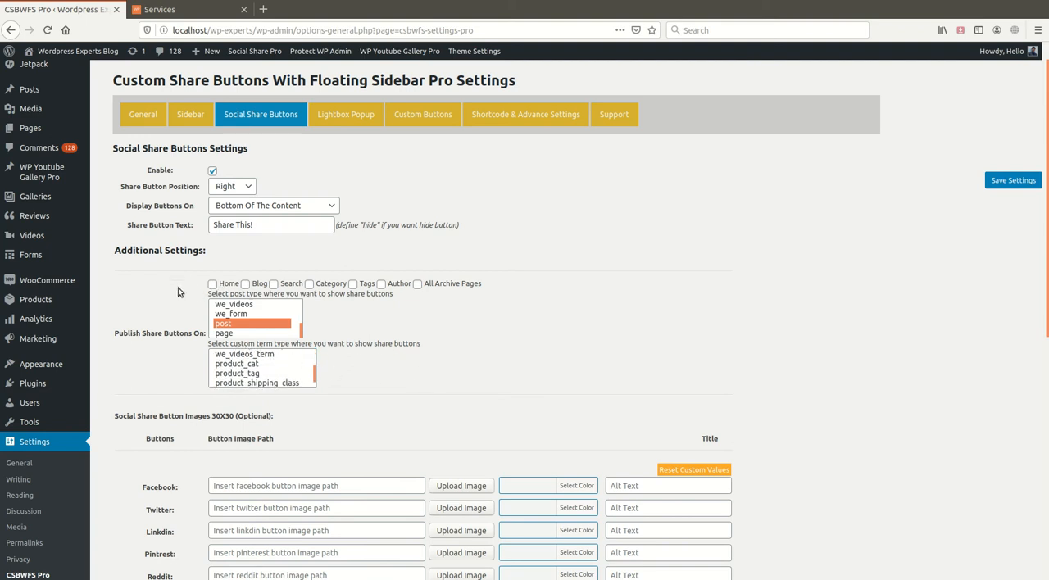
scroll(174, 316, up, 1)
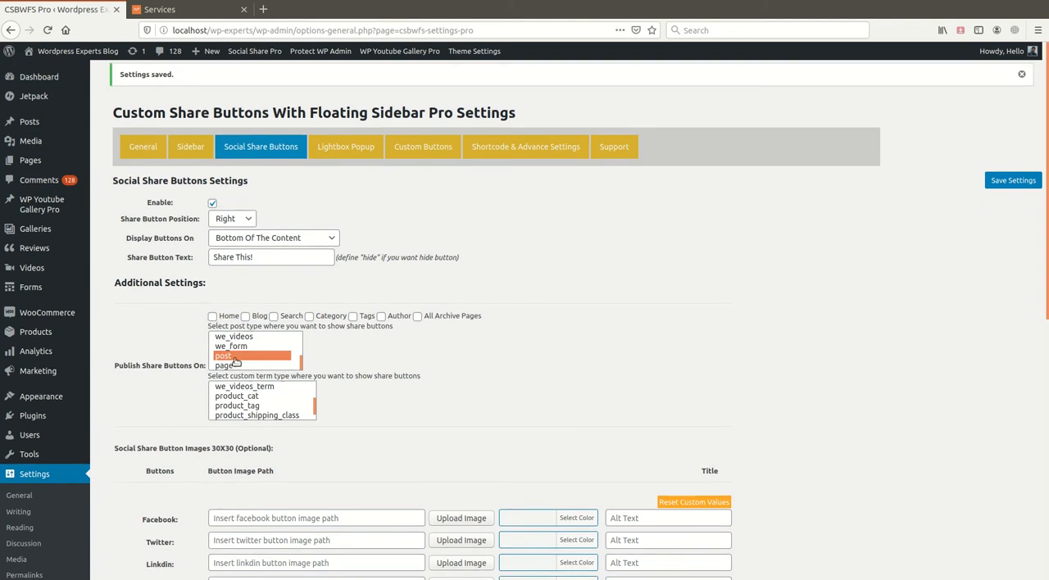
- Save the settings and open the blog post "How To Redirect To Another Page After Download – PHP" to check the share buttons below its content
click(1021, 182)
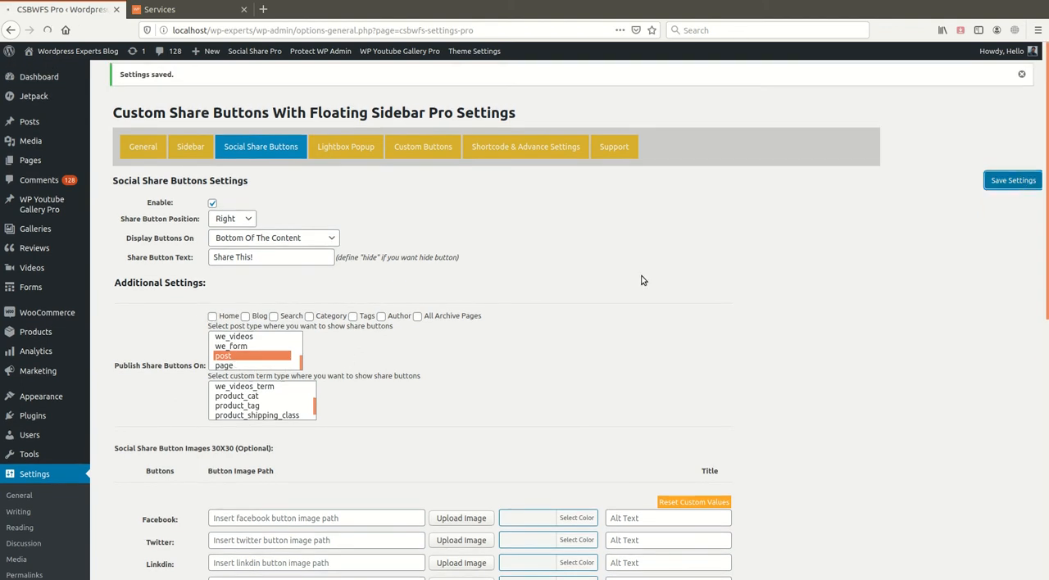
key(ctrl+Tab)
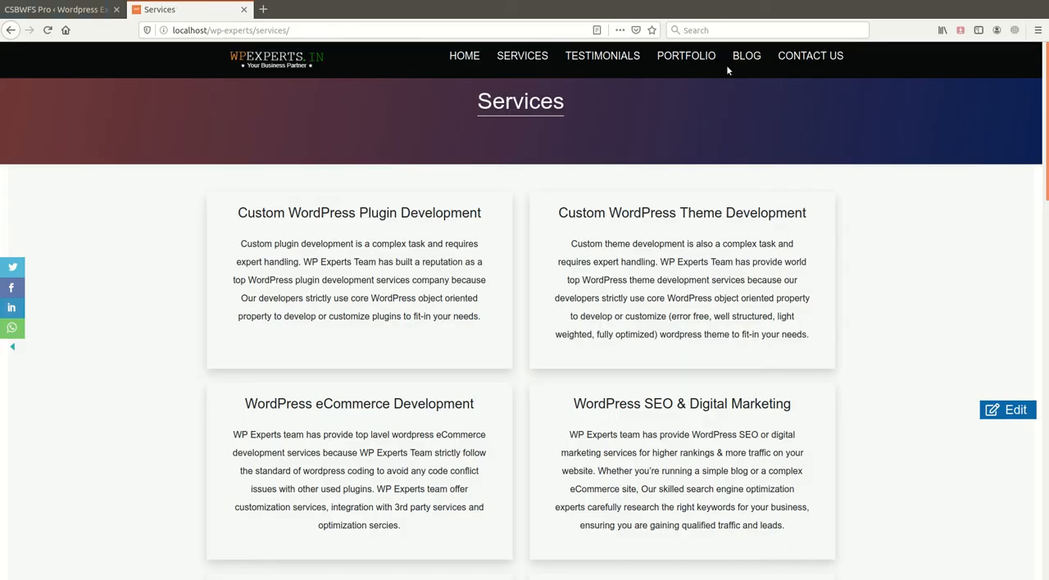
click(742, 59)
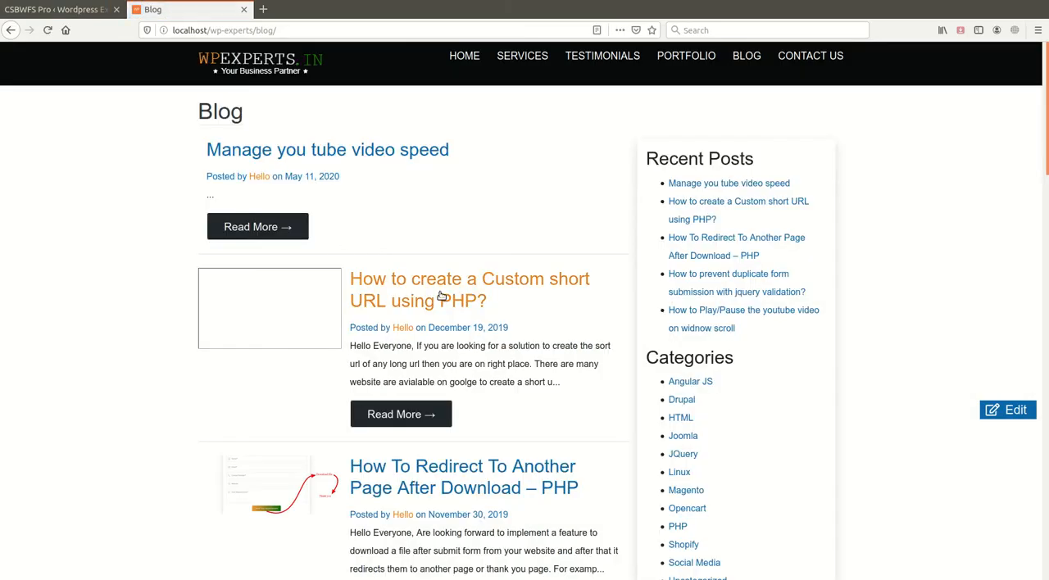
click(440, 297)
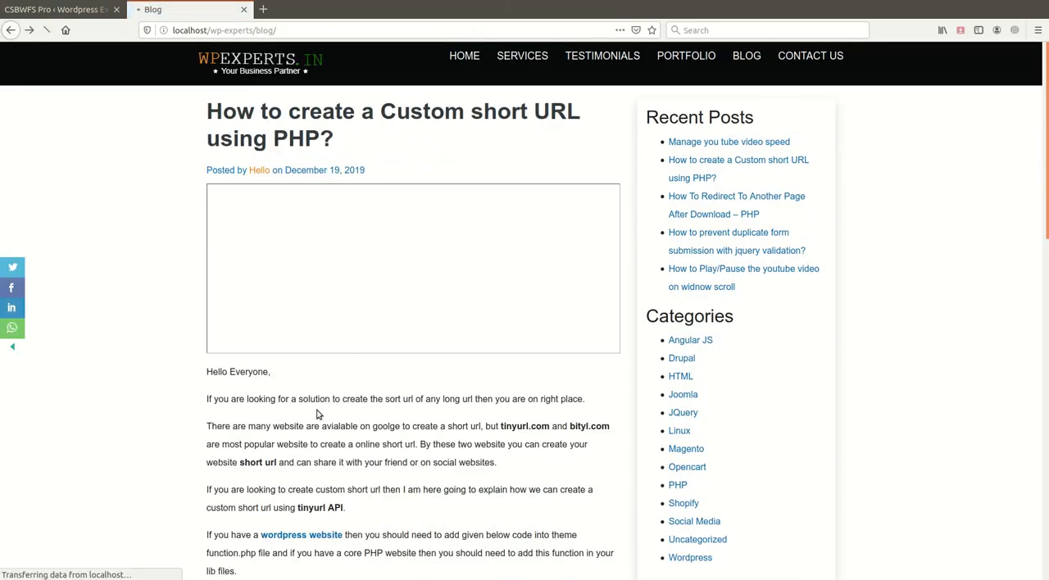
click(353, 469)
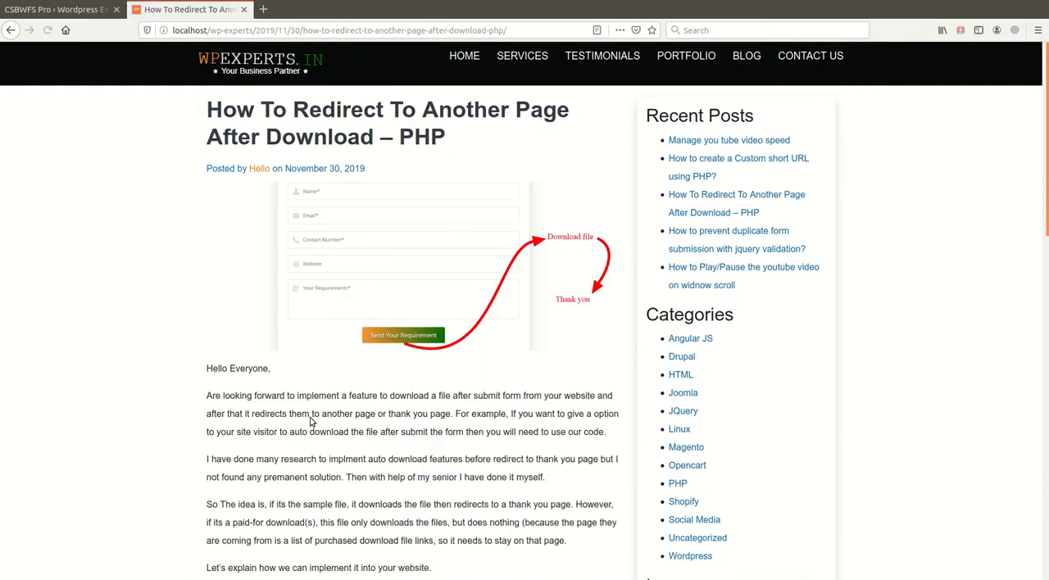
scroll(311, 420, down, 20)
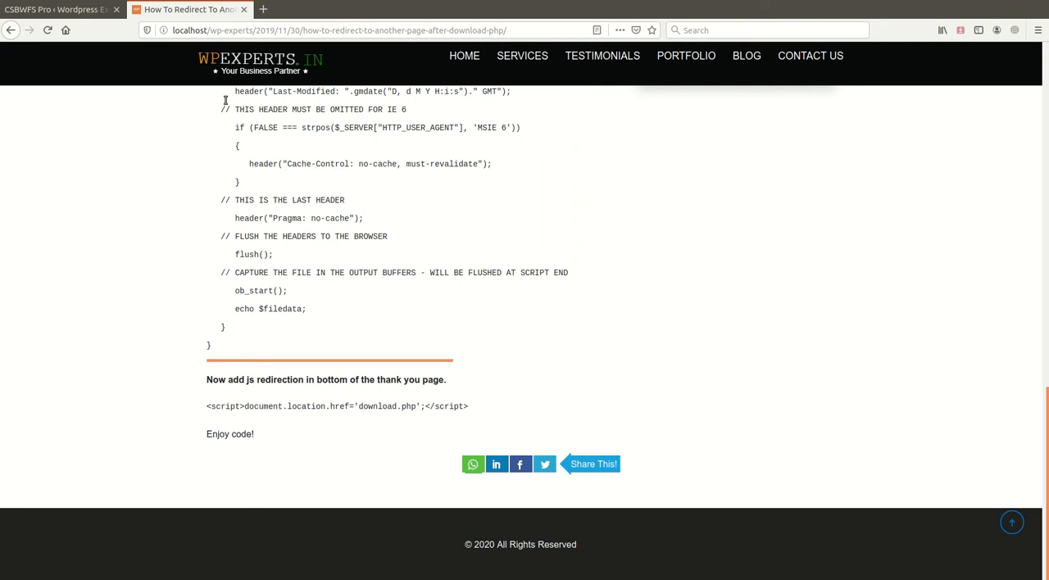
- In the General settings, disable the WhatsApp button, enable Gmail, save, and reload the blog post to check its share buttons
click(85, 18)
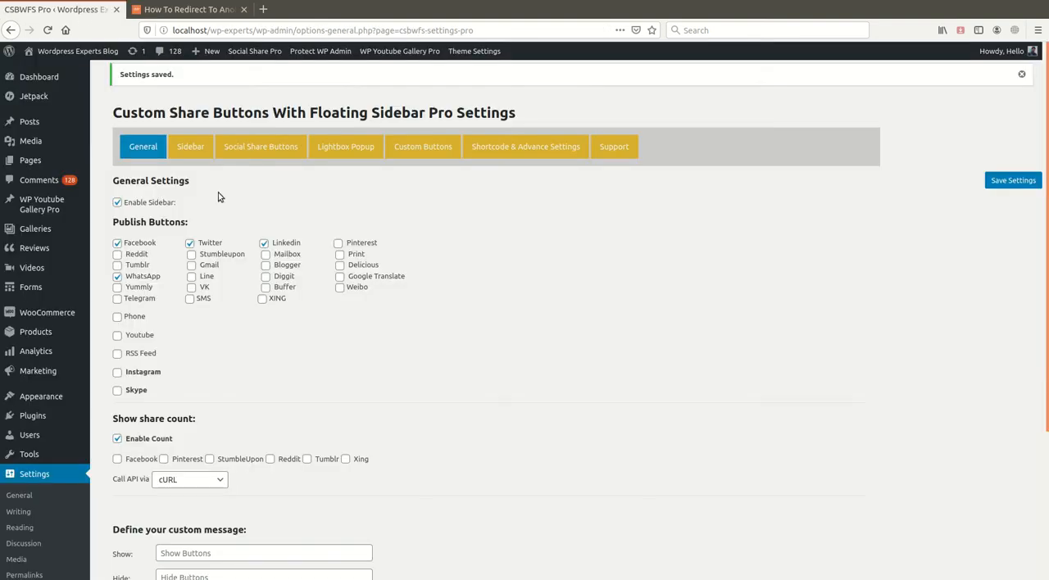
click(118, 278)
click(191, 266)
click(1003, 182)
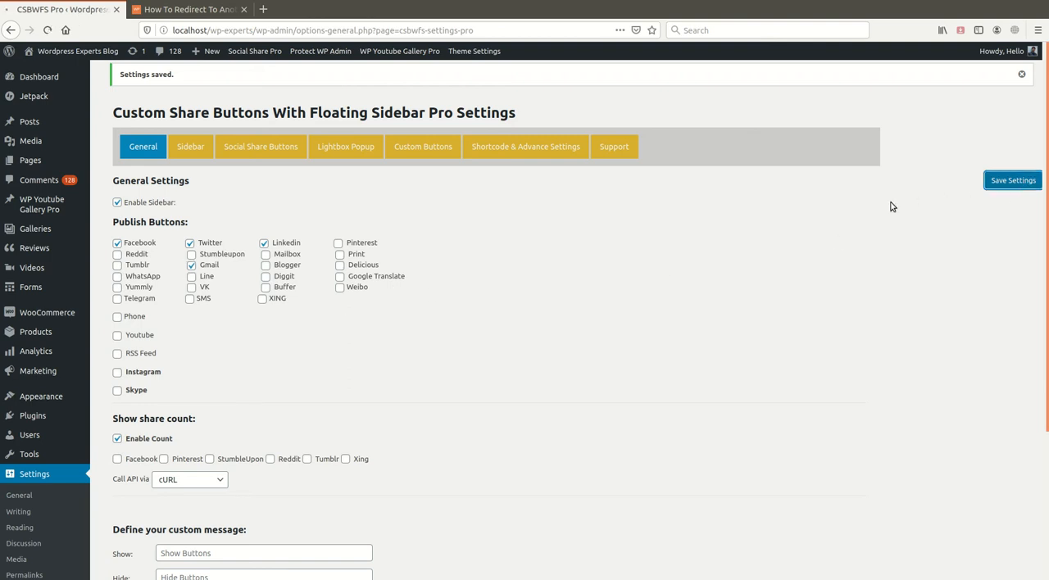
click(150, 10)
click(47, 34)
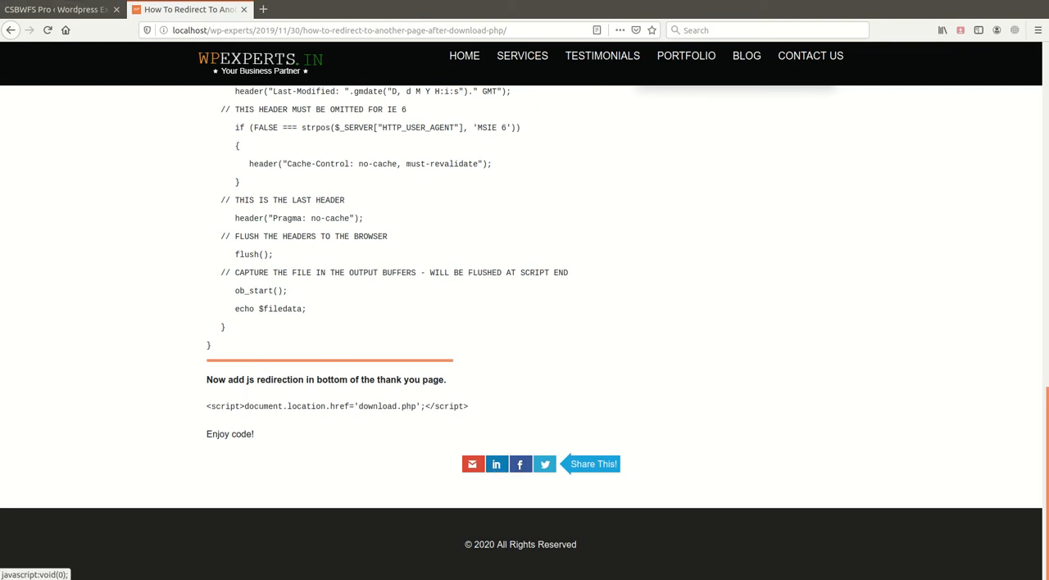
- Set the Social Share Buttons position to Left, save the settings, and check the buttons on the blog post
click(74, 9)
click(270, 147)
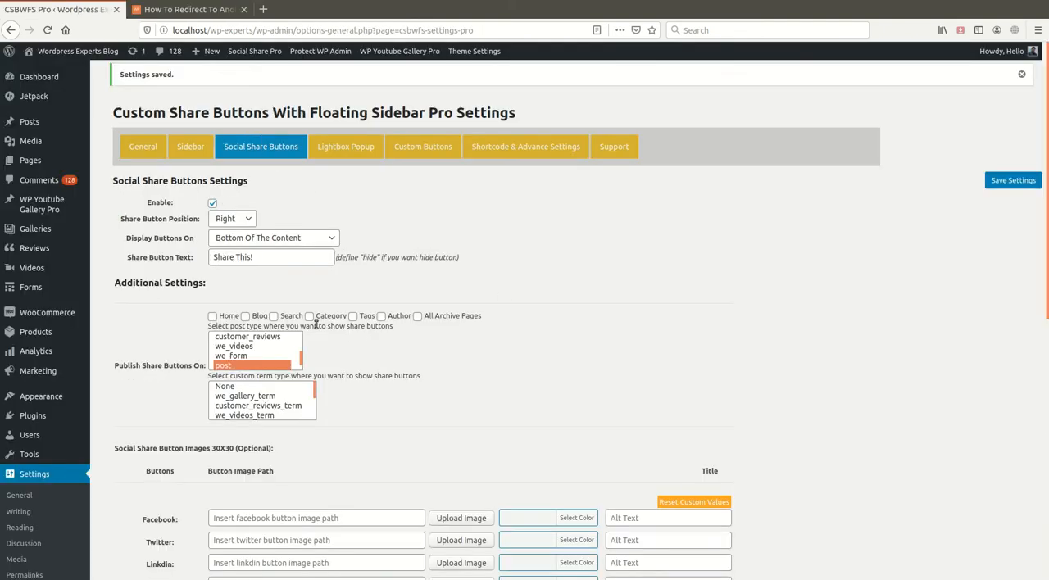
click(240, 220)
click(250, 238)
click(1013, 180)
click(187, 9)
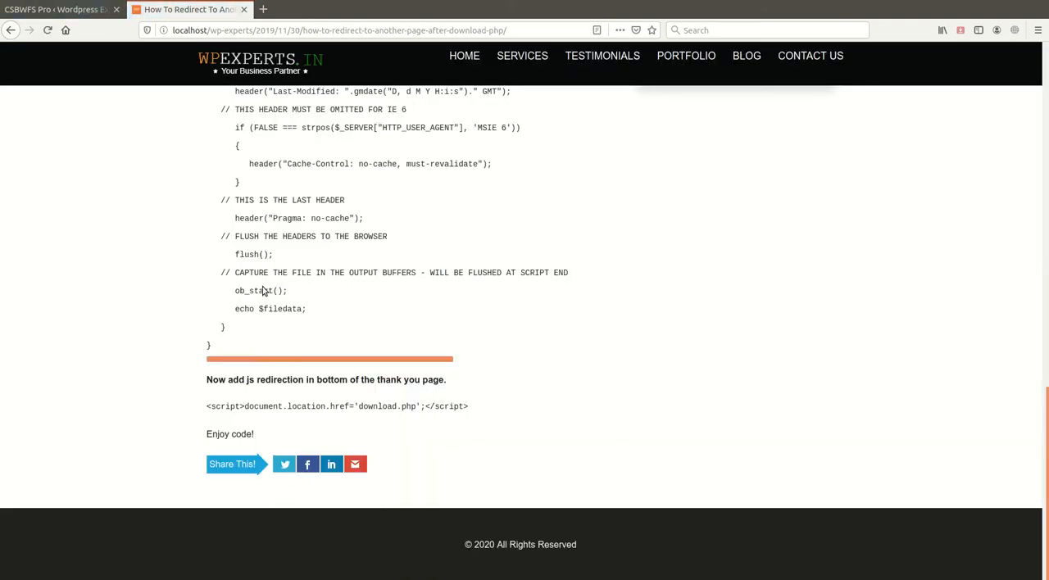
- Return to the Social Share Buttons settings and review the optional 30X30 button image, color and title fields
click(76, 12)
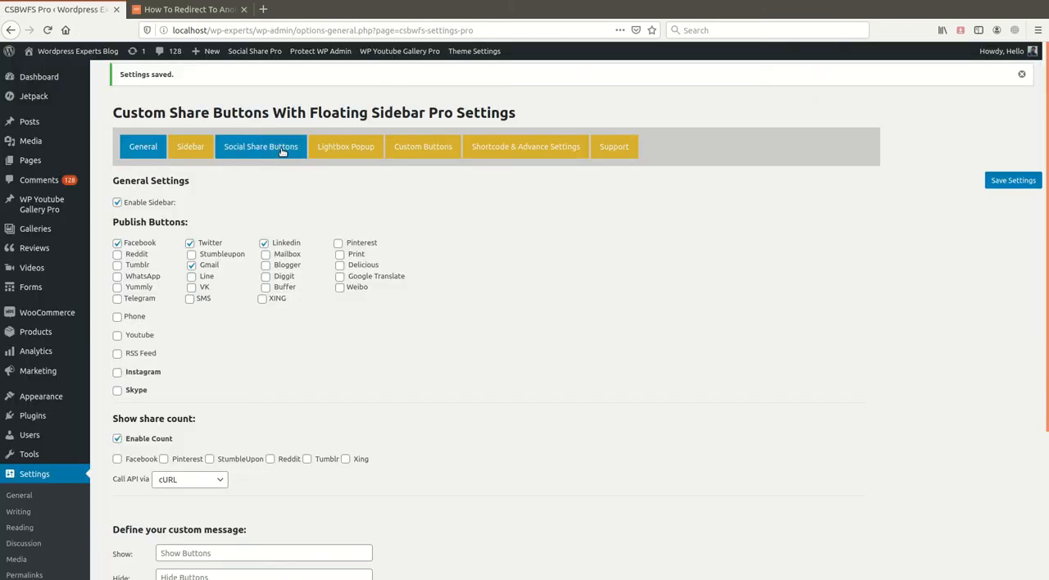
click(270, 147)
scroll(382, 205, down, 3)
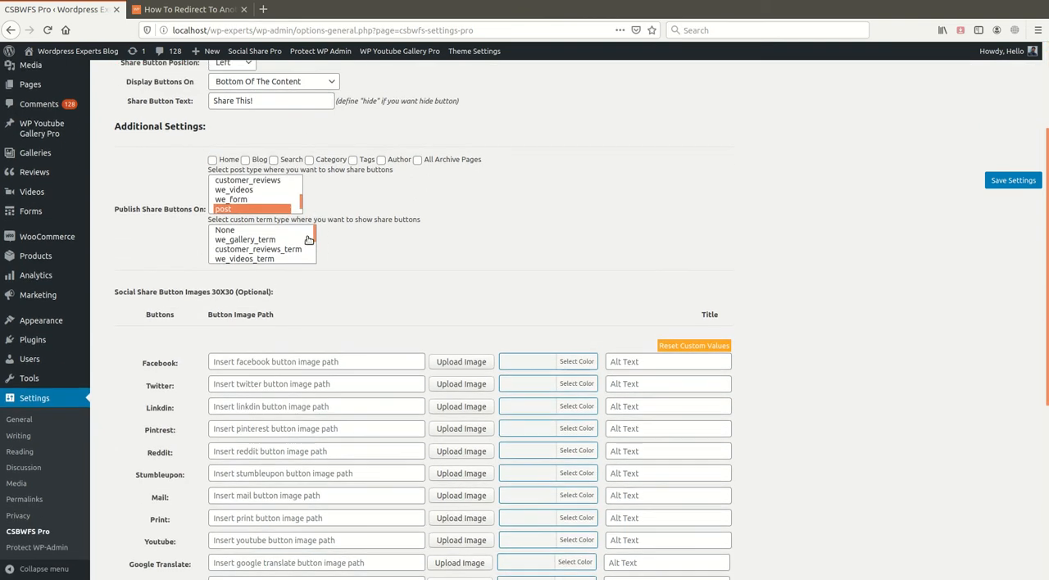
scroll(381, 339, up, 2)
scroll(382, 343, down, 5)
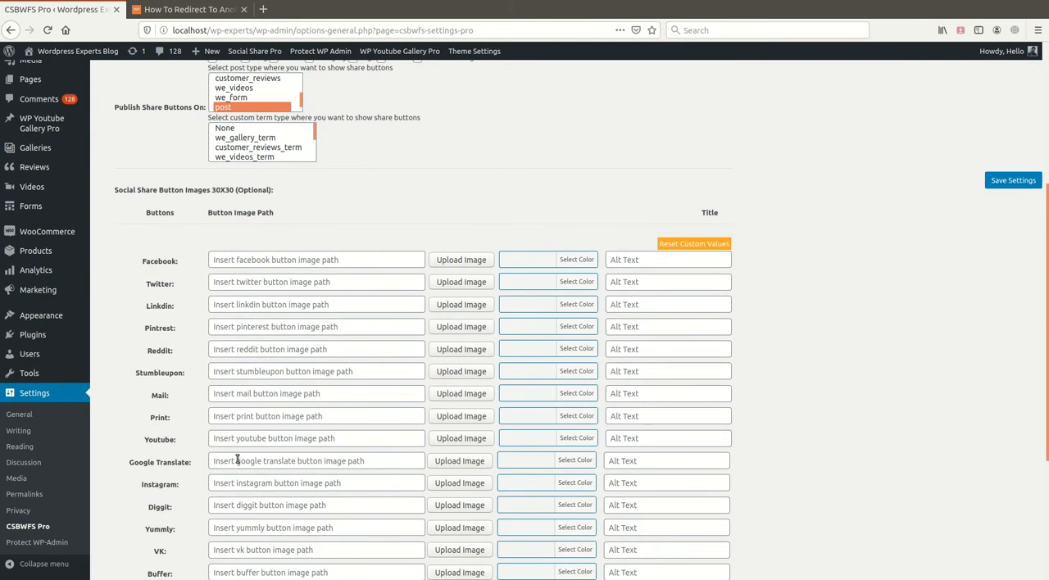
scroll(358, 454, down, 2)
scroll(360, 463, down, 3)
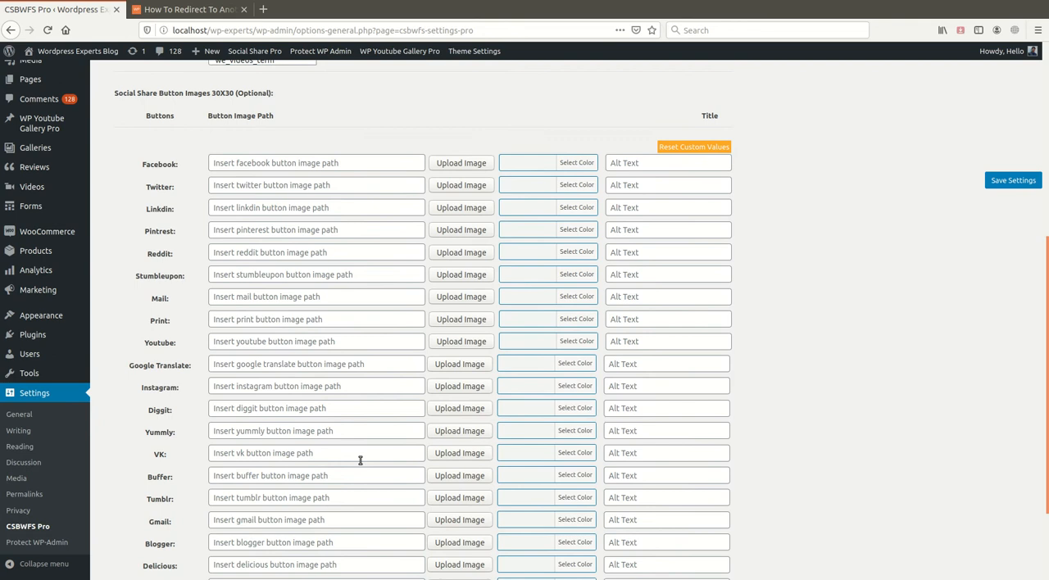
scroll(331, 368, up, 1)
scroll(331, 368, up, 2)
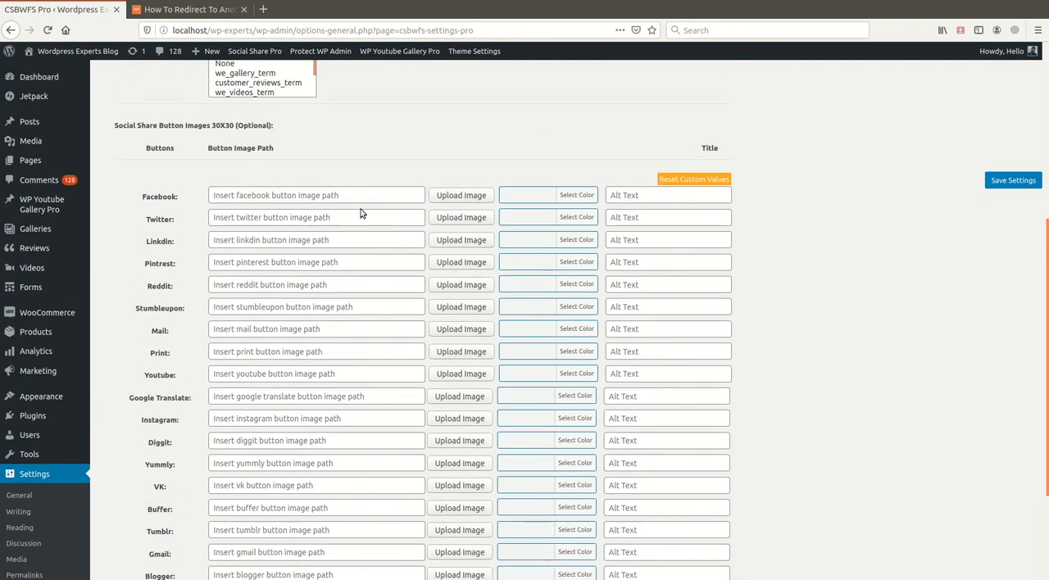
- Browse the Media Library images for the Facebook share button, and close the upload window without choosing one
click(451, 198)
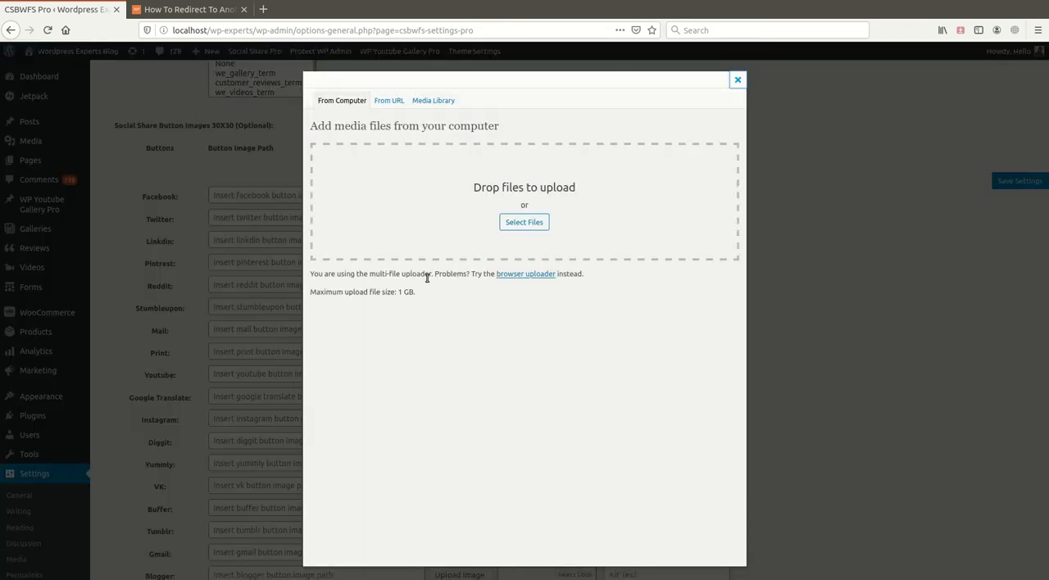
click(432, 104)
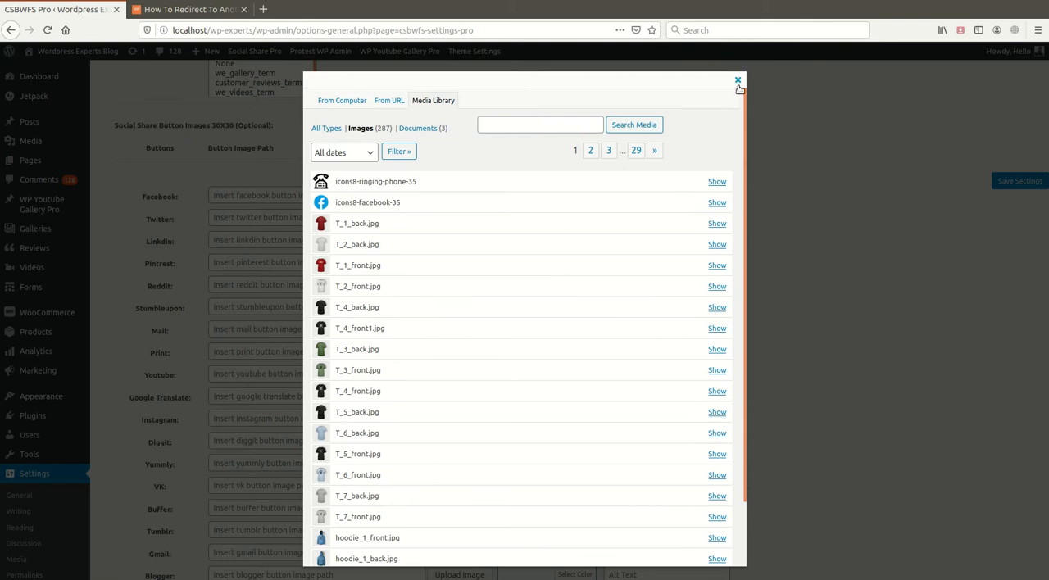
click(738, 80)
scroll(614, 237, down, 3)
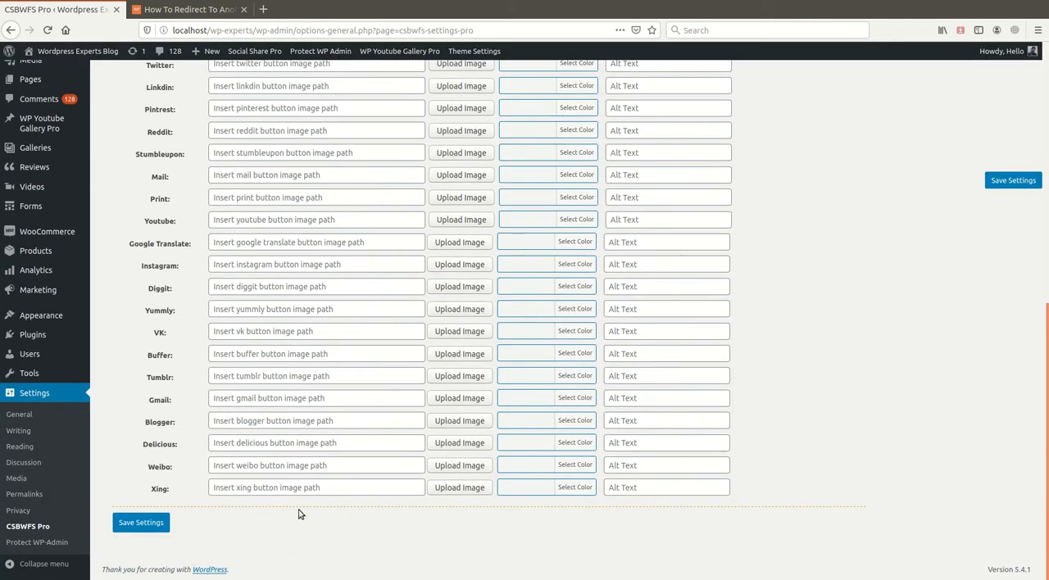
scroll(299, 514, up, 10)
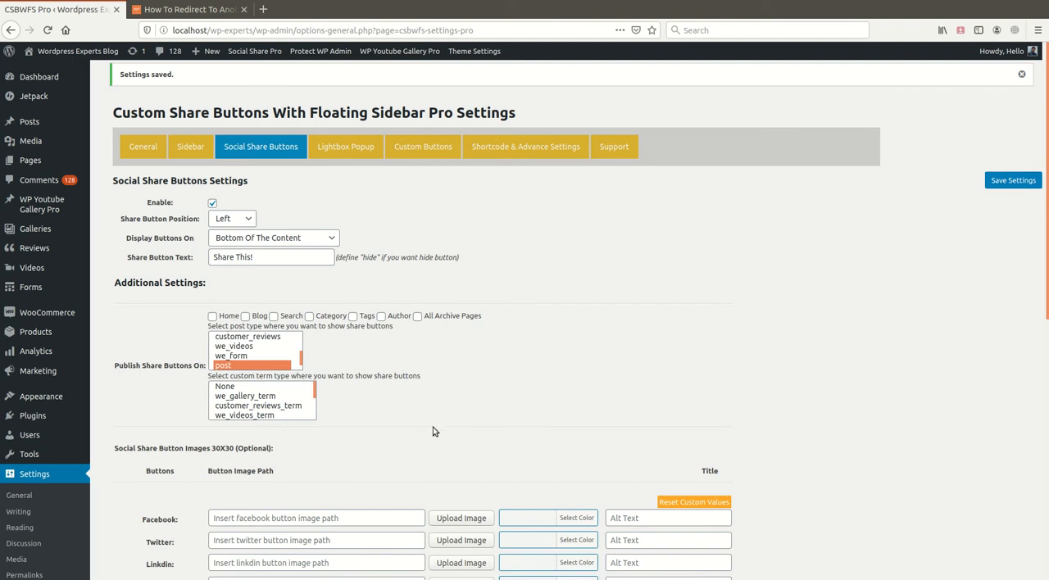
- Try enabling share buttons on Home, Blog and Category under Publish Share Buttons On, and clear those options again
scroll(379, 366, down, 4)
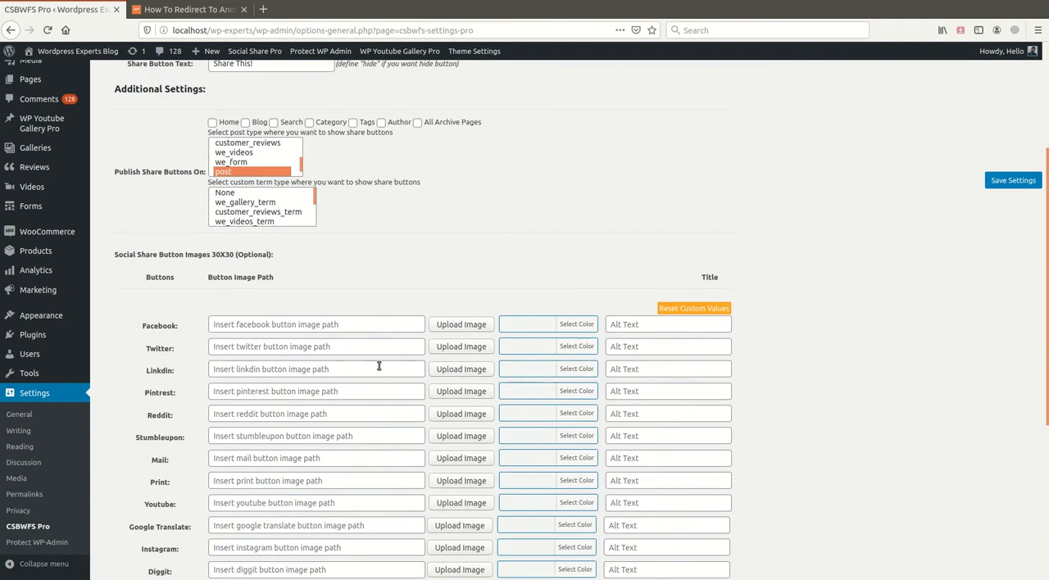
scroll(344, 354, down, 4)
scroll(195, 398, up, 6)
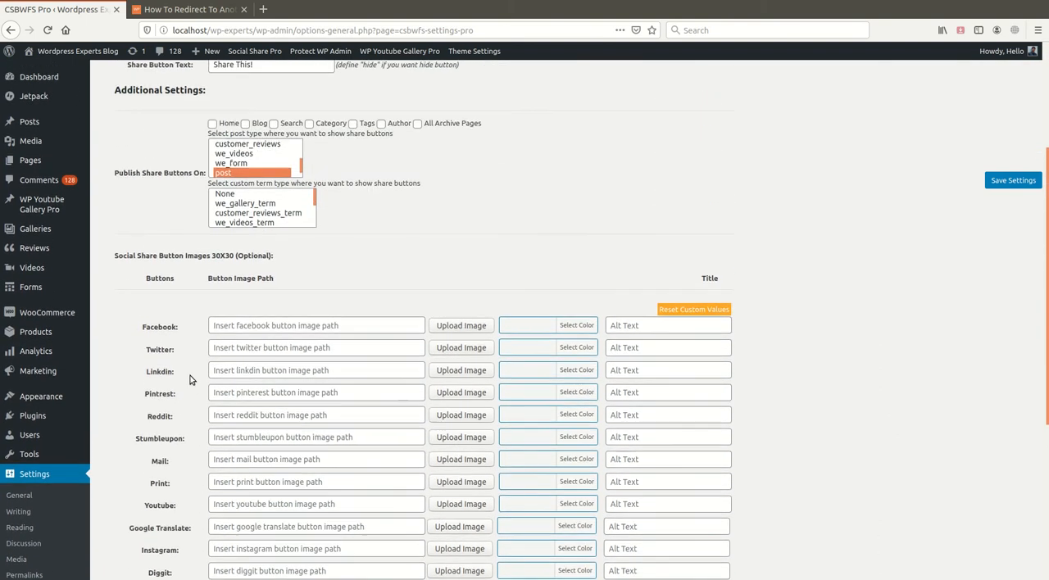
scroll(164, 348, up, 1)
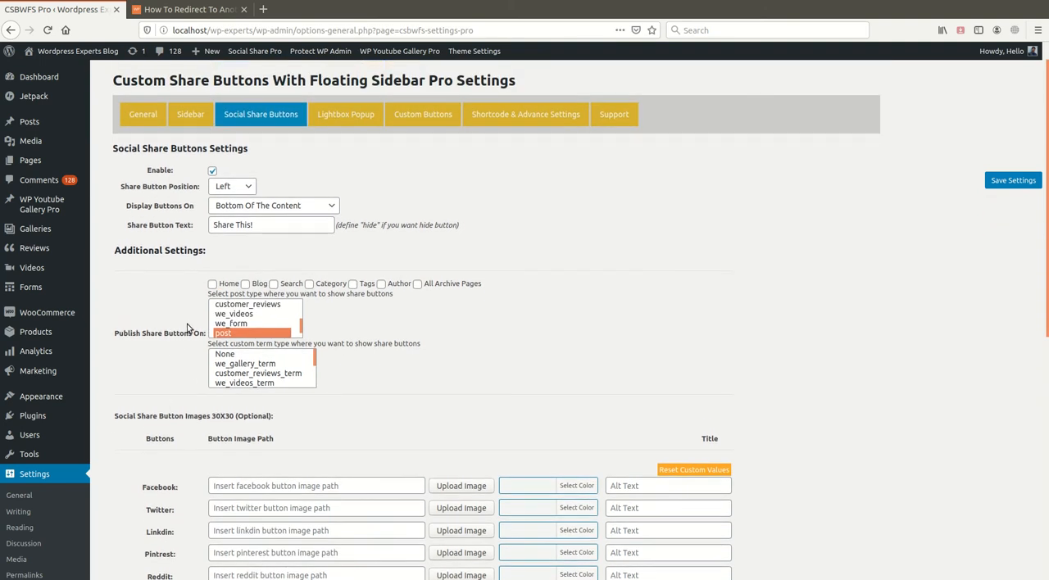
click(212, 284)
click(245, 285)
click(309, 285)
click(309, 284)
click(245, 284)
click(213, 285)
scroll(211, 336, down, 10)
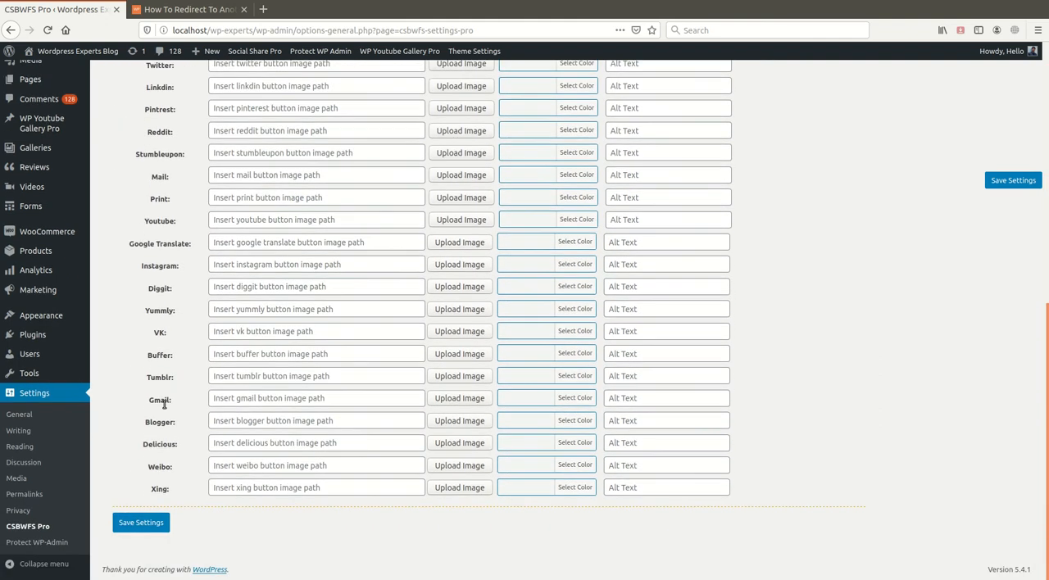
scroll(165, 404, up, 10)
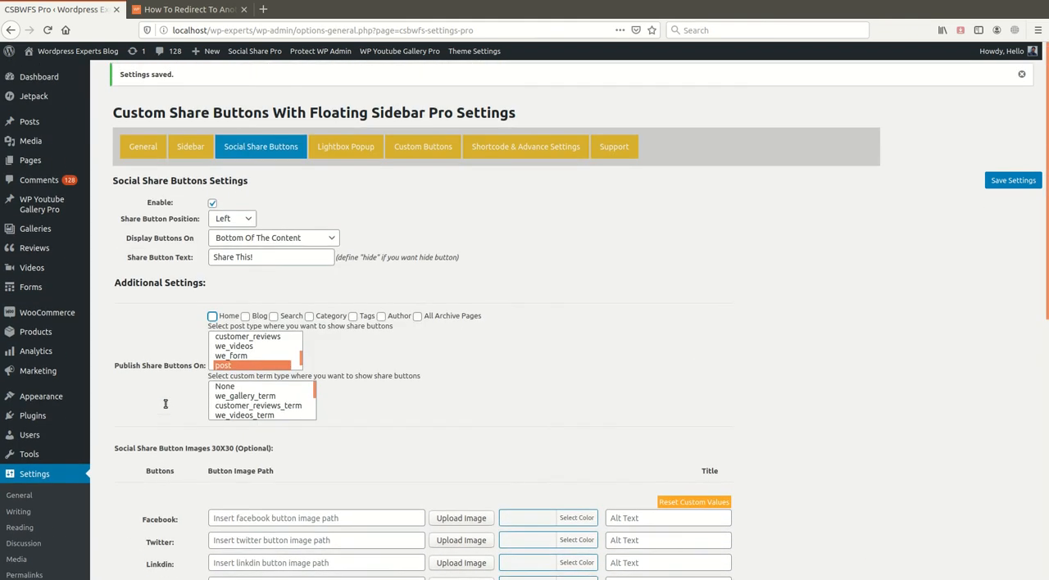
- Review the Lightbox Popup form, custom content and advance settings, and save the settings
click(346, 146)
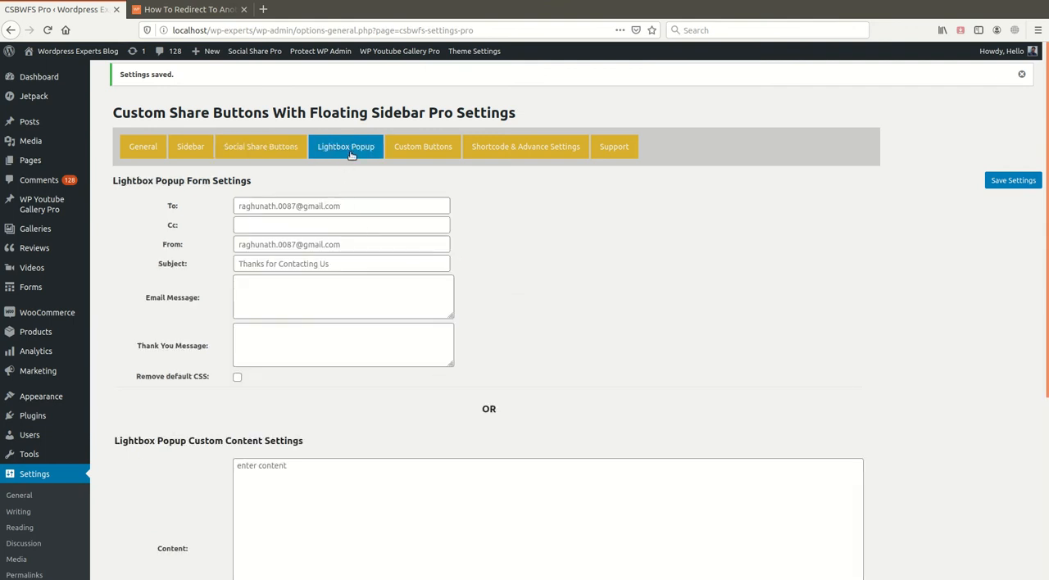
scroll(316, 304, down, 2)
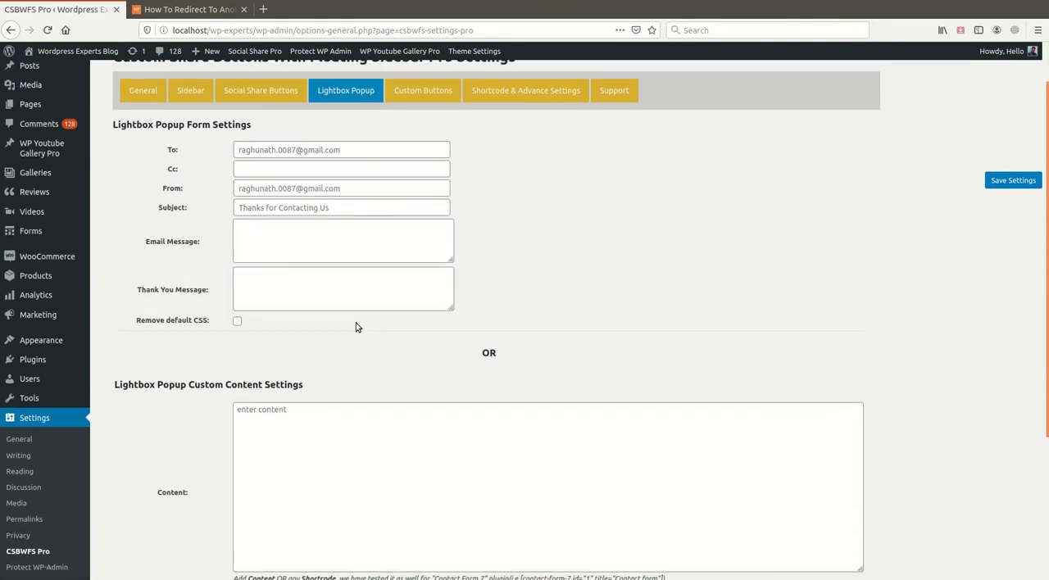
scroll(356, 325, up, 2)
scroll(368, 375, down, 6)
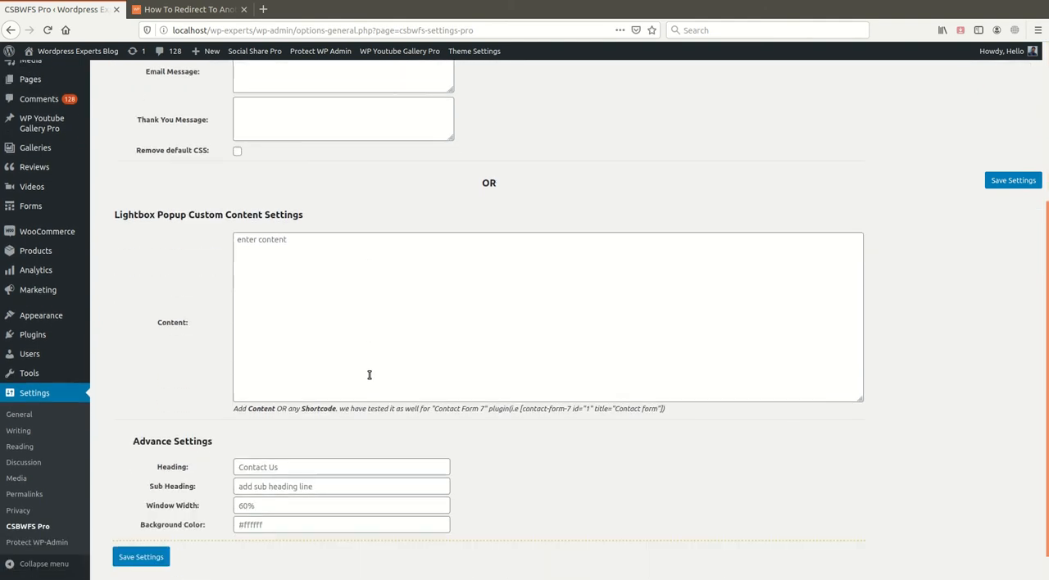
scroll(580, 405, up, 6)
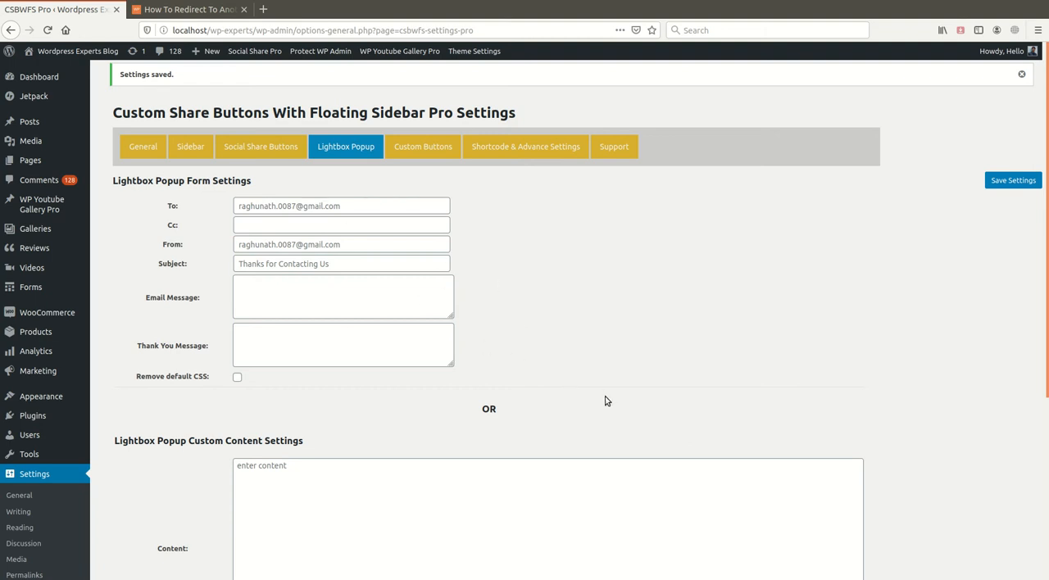
scroll(921, 270, down, 4)
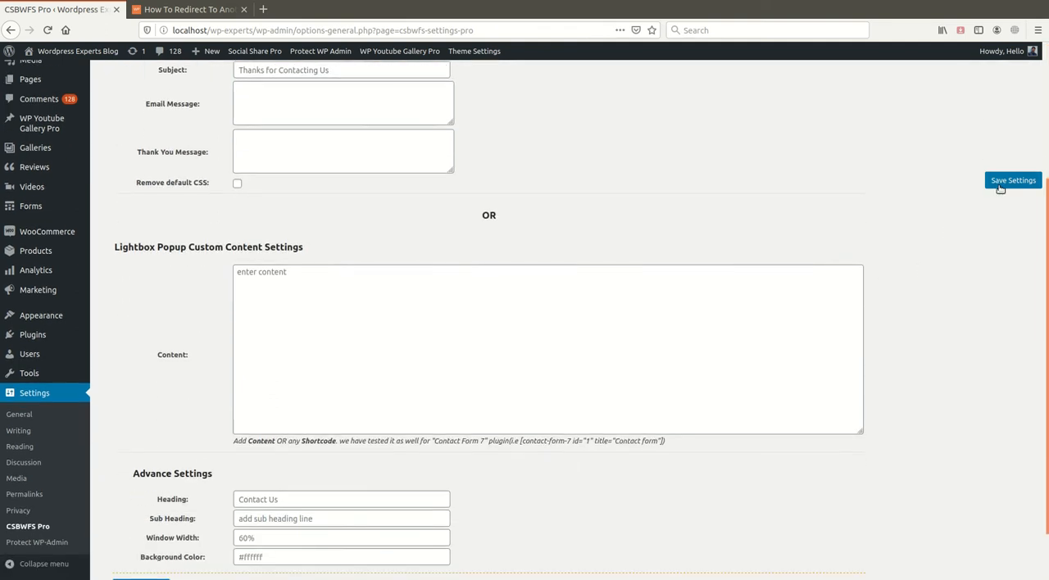
click(1000, 182)
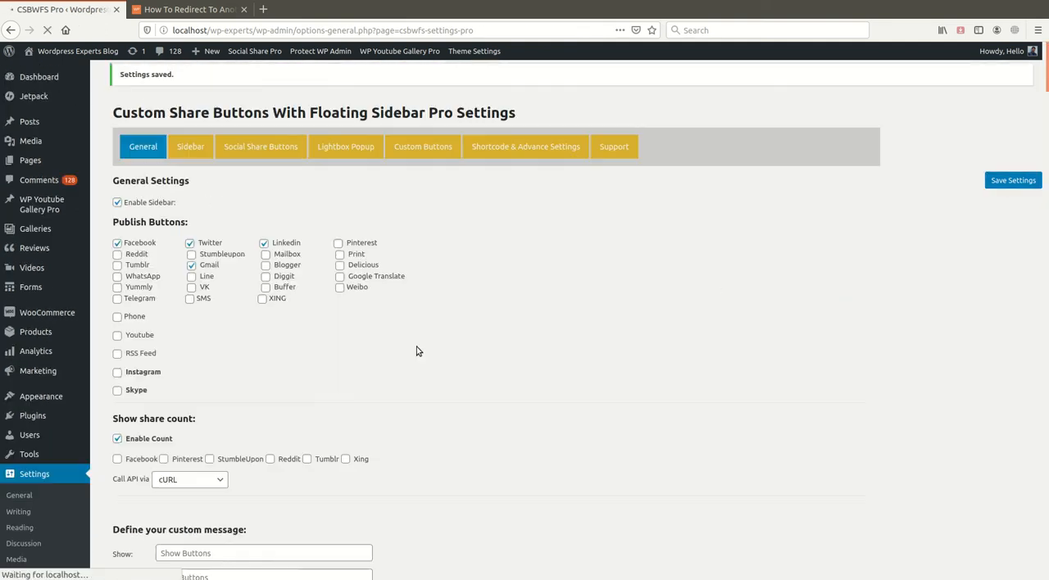
- Enable the Mailbox button in the General settings, save, and reload the blog post to check its share buttons
click(190, 9)
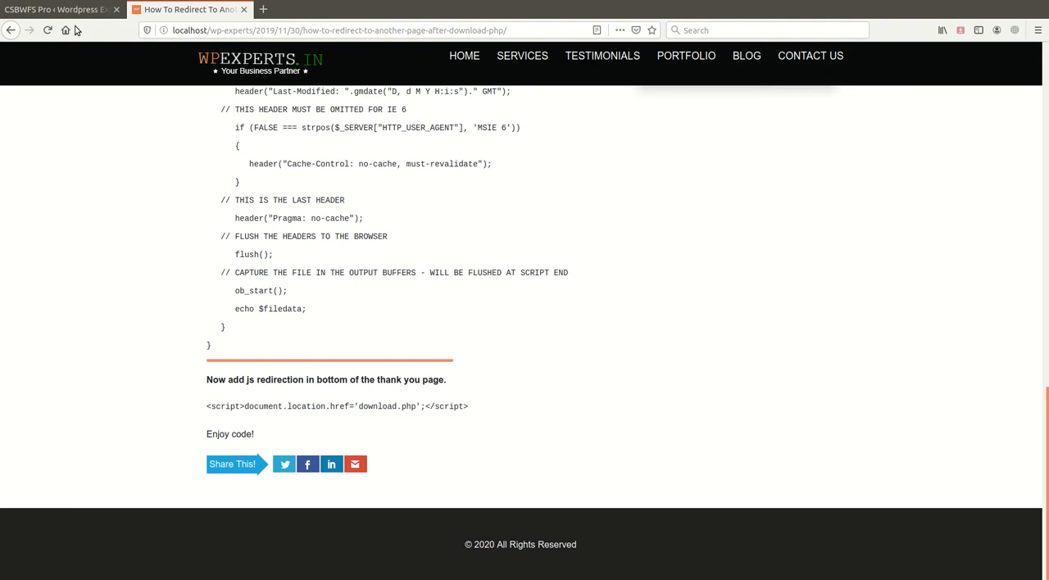
click(58, 9)
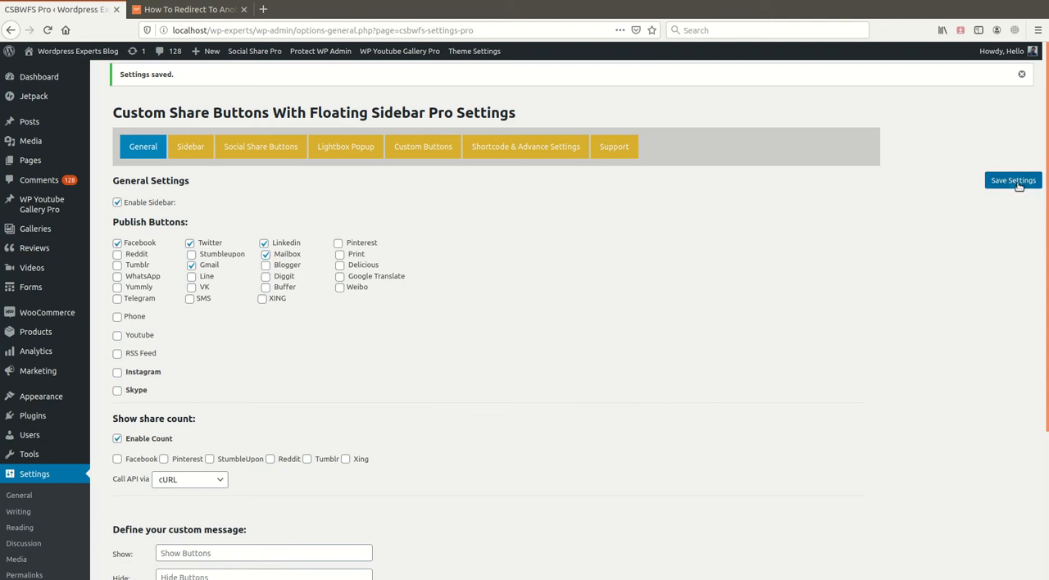
click(164, 9)
click(47, 31)
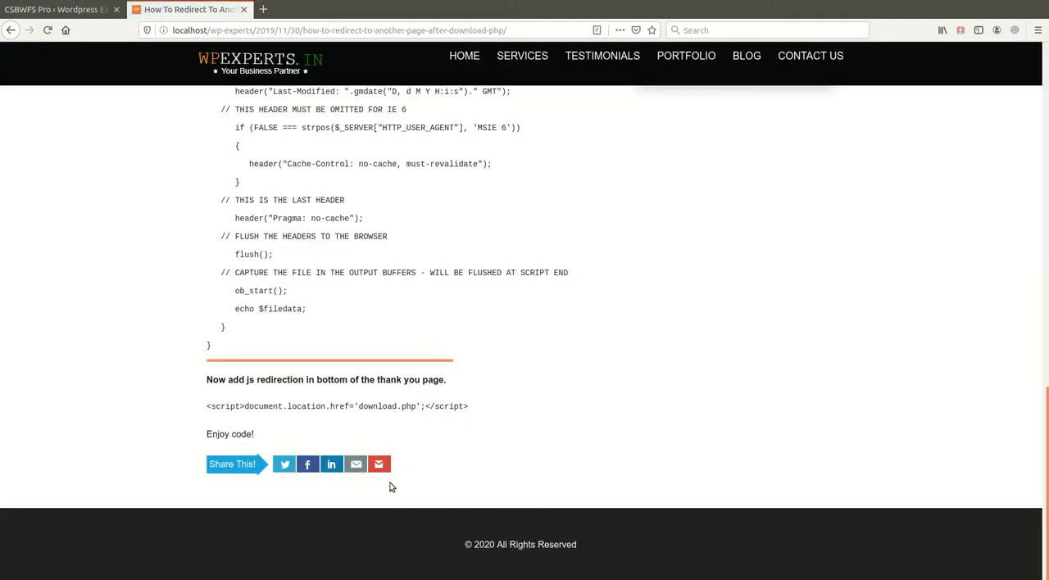
scroll(393, 496, up, 3)
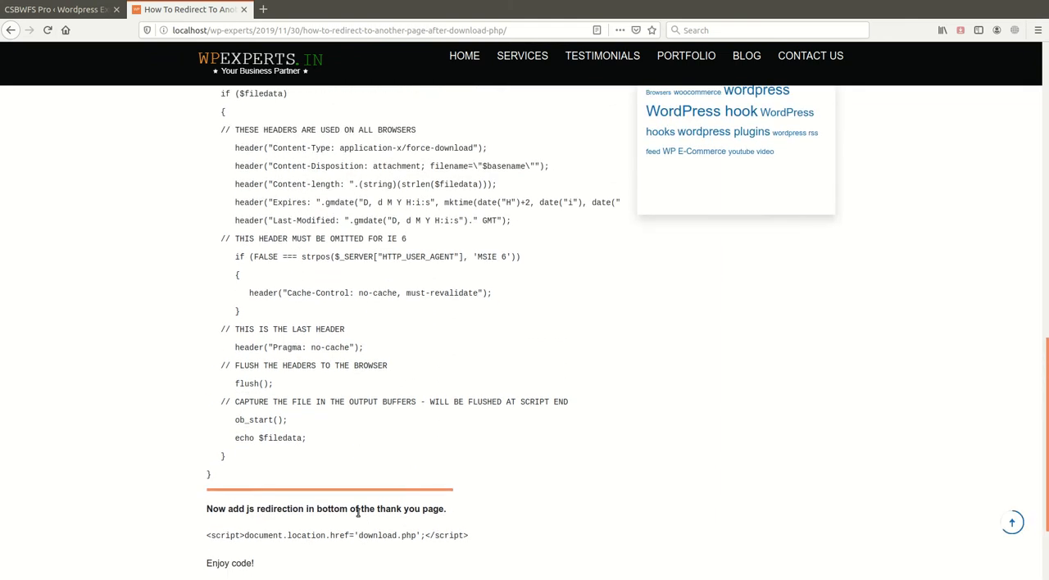
scroll(414, 504, down, 2)
scroll(410, 475, up, 5)
scroll(419, 449, up, 12)
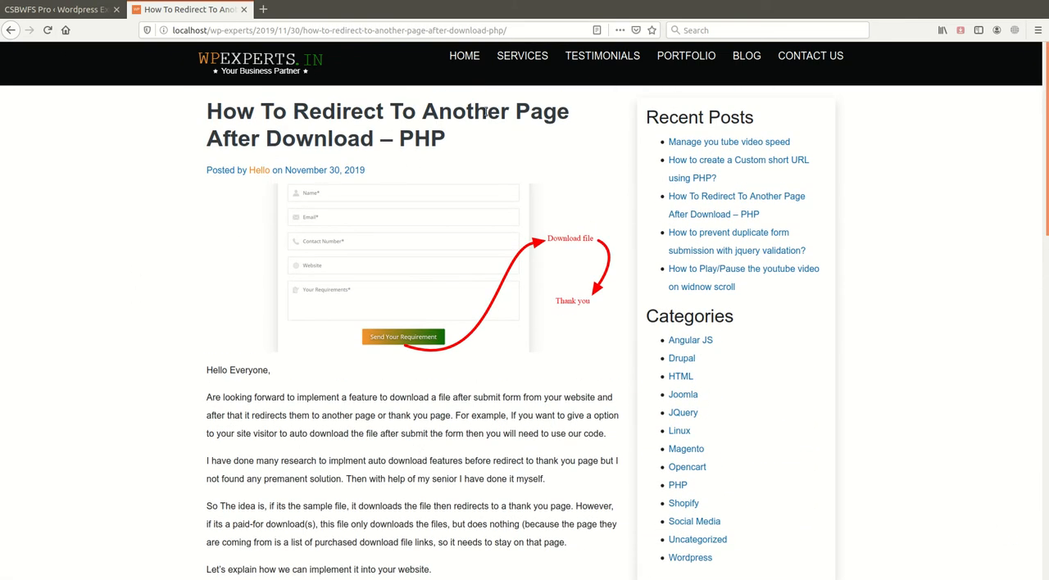
- Return to the Social Share Buttons settings and examine the post type list for publishing share buttons
click(57, 9)
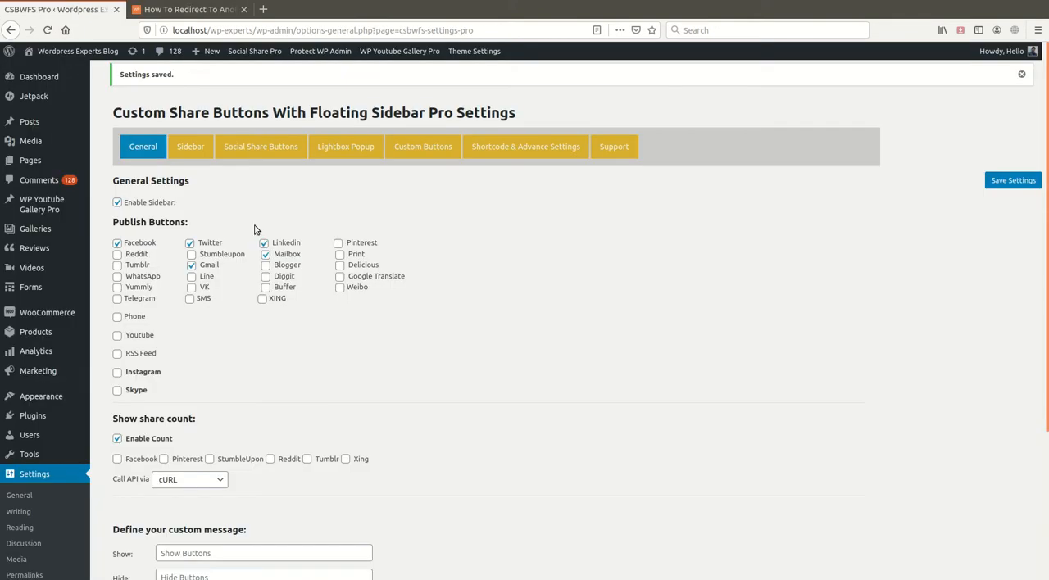
click(260, 149)
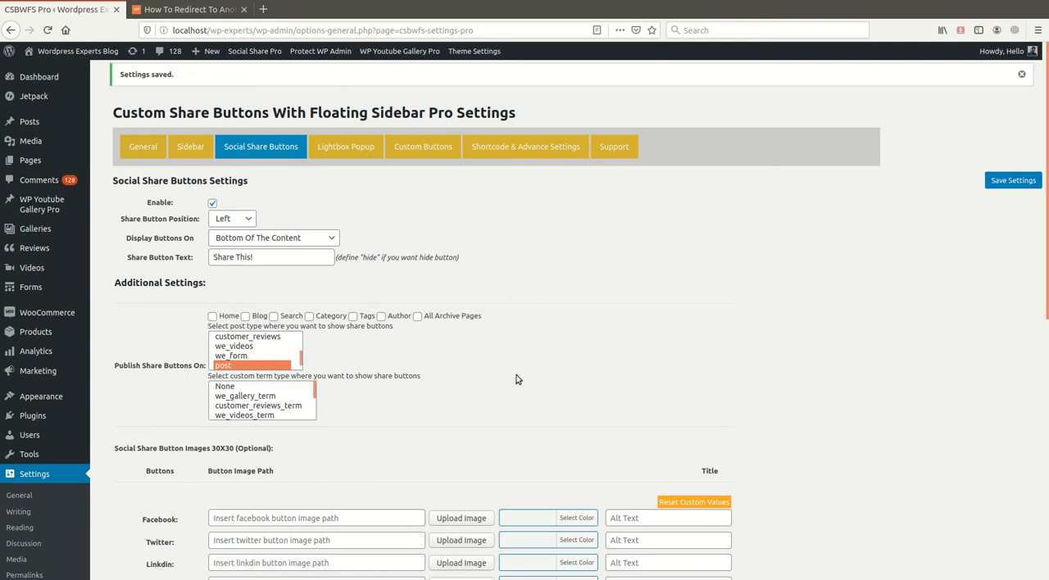
scroll(516, 380, down, 3)
scroll(417, 358, up, 3)
scroll(270, 370, down, 1)
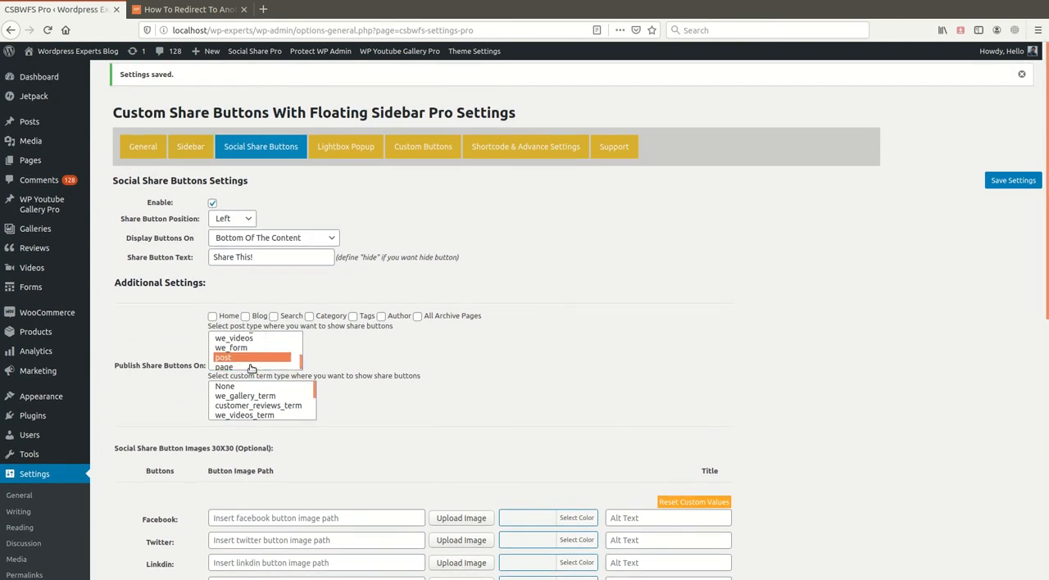
- In the Sidebar settings, set the Hide Sidebar On post type to None and save the settings
click(191, 150)
scroll(427, 352, down, 1)
scroll(313, 305, down, 1)
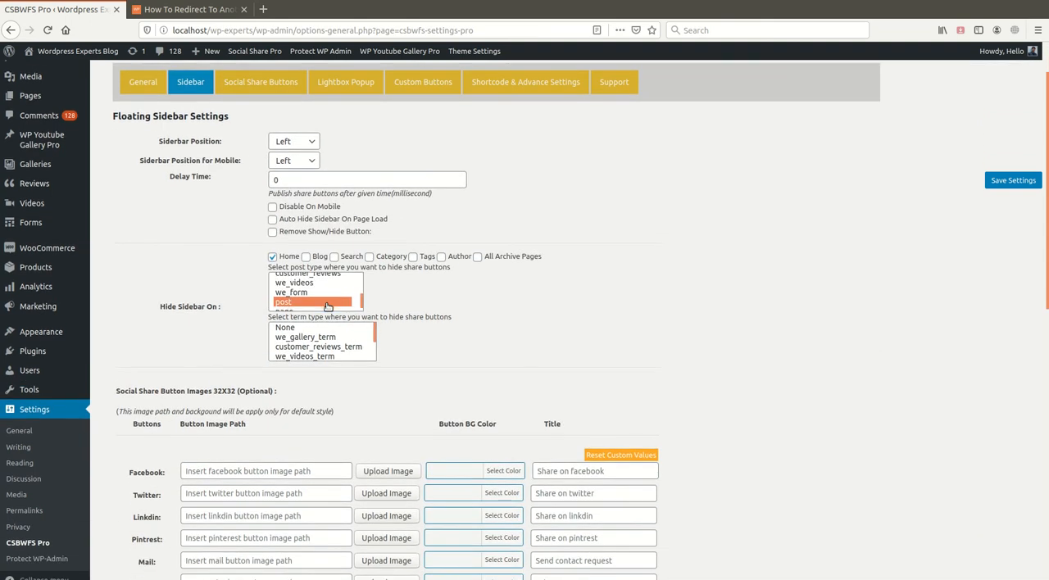
scroll(313, 305, up, 3)
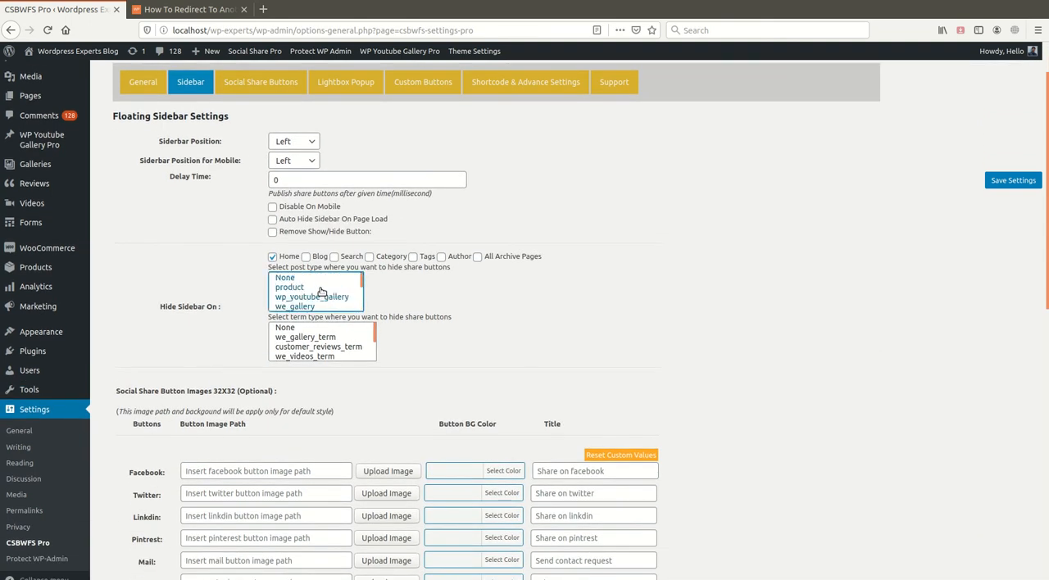
click(319, 279)
scroll(467, 304, up, 1)
click(1013, 181)
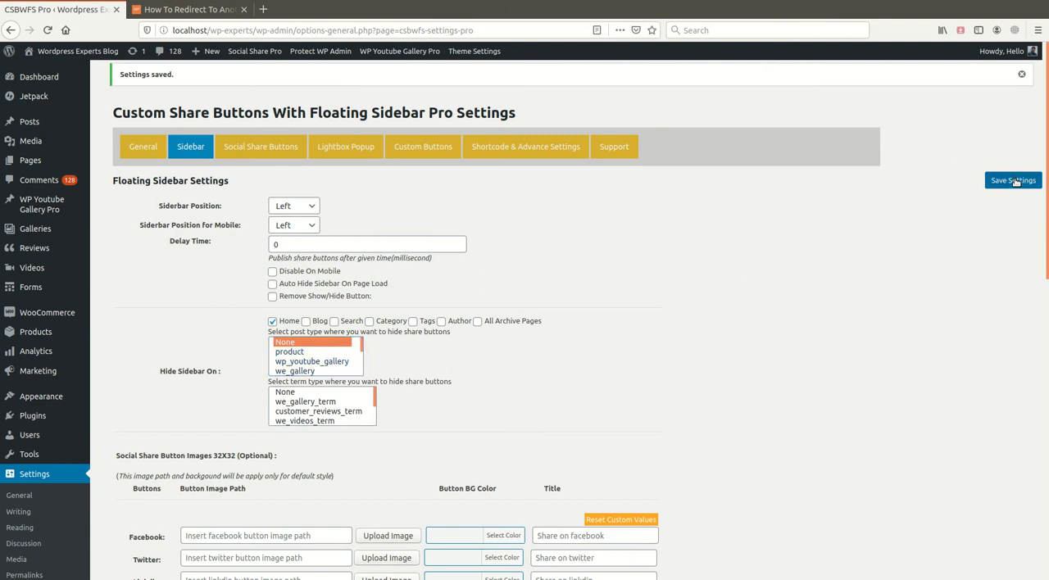
- Reload the blog post about redirecting after download and check its floating sidebar
click(188, 9)
click(45, 32)
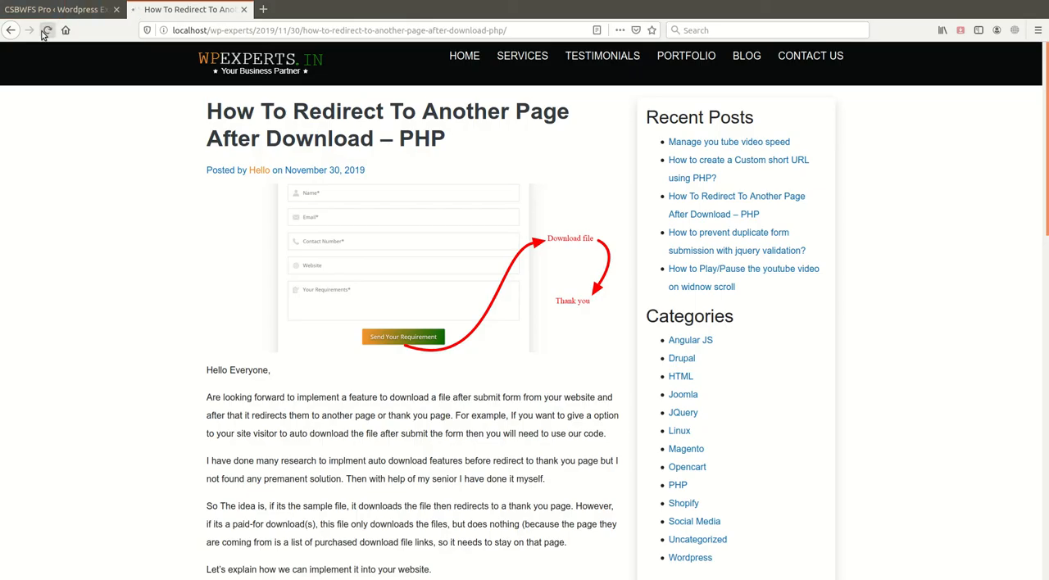
scroll(114, 351, down, 4)
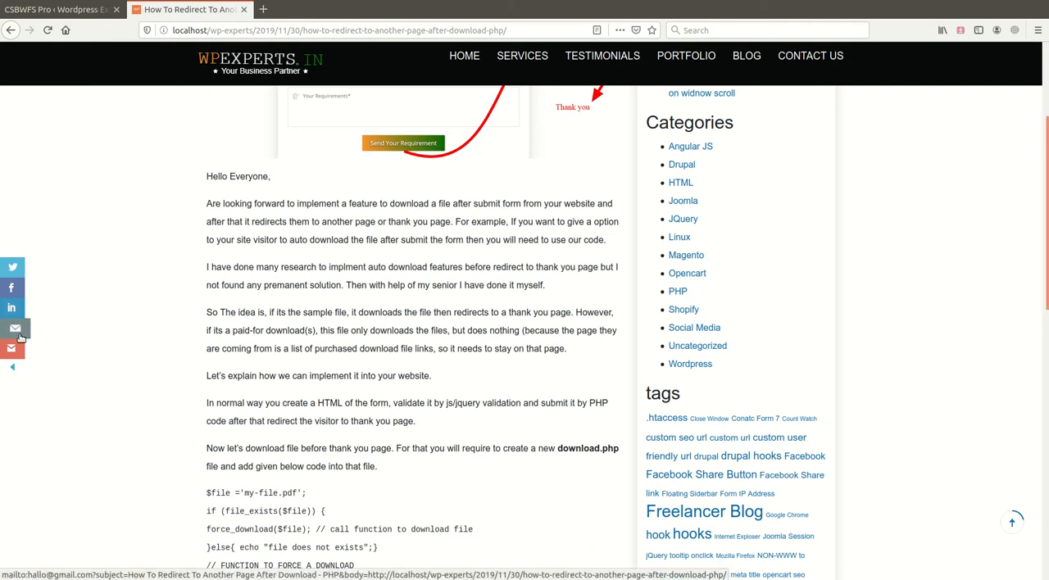
- Clear the Mail Button URL in the Shortcode & Advance Settings, save, and review the emptied field
click(33, 9)
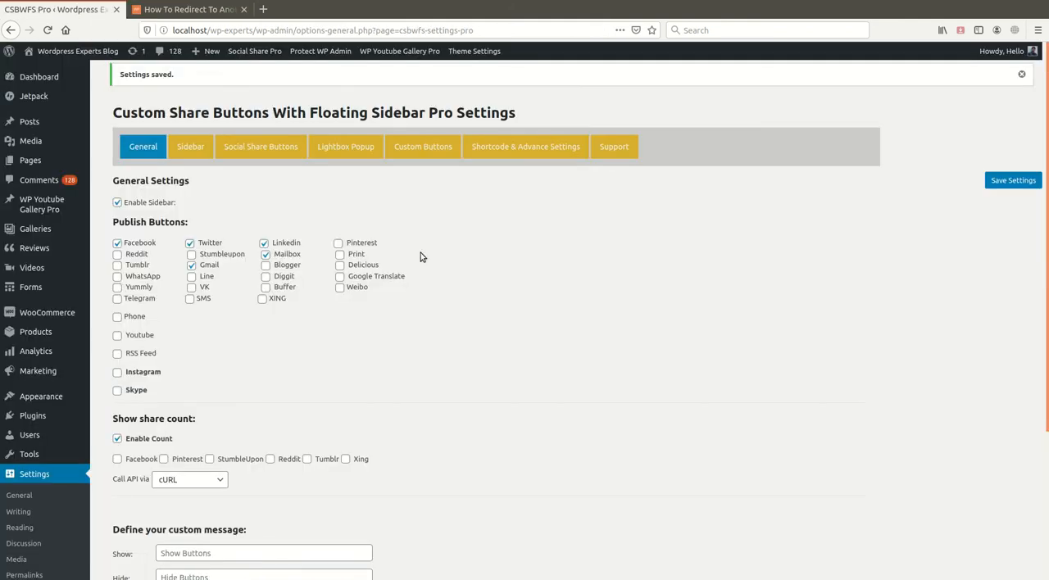
click(434, 146)
click(496, 148)
scroll(466, 280, down, 3)
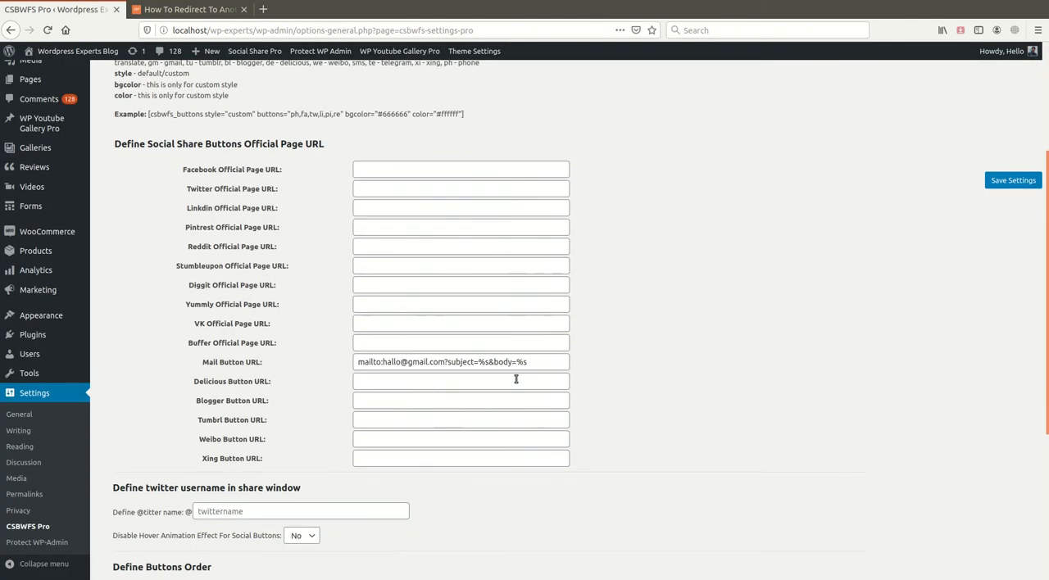
drag(548, 362, 252, 343)
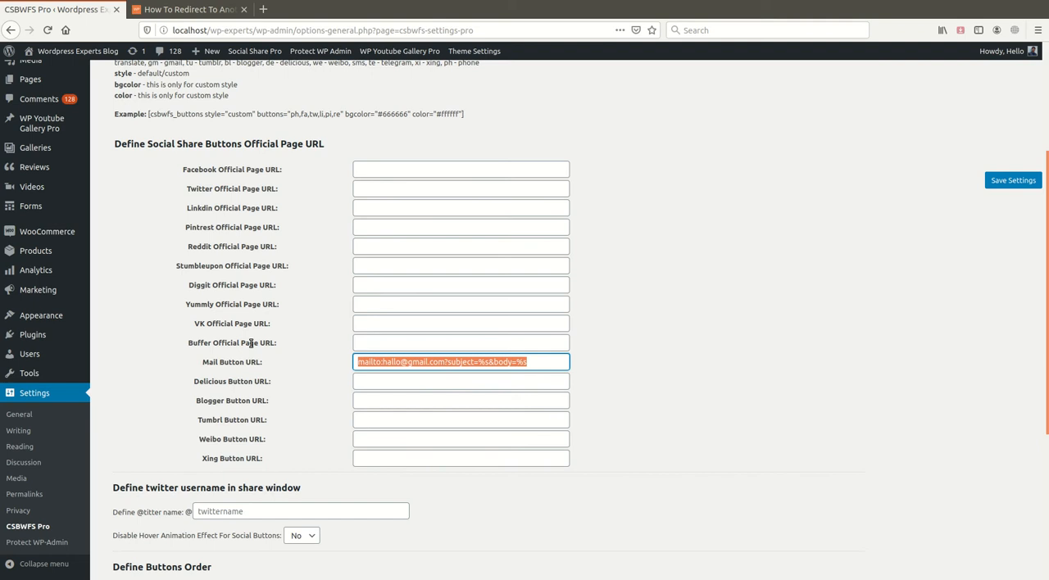
key(BackSpace)
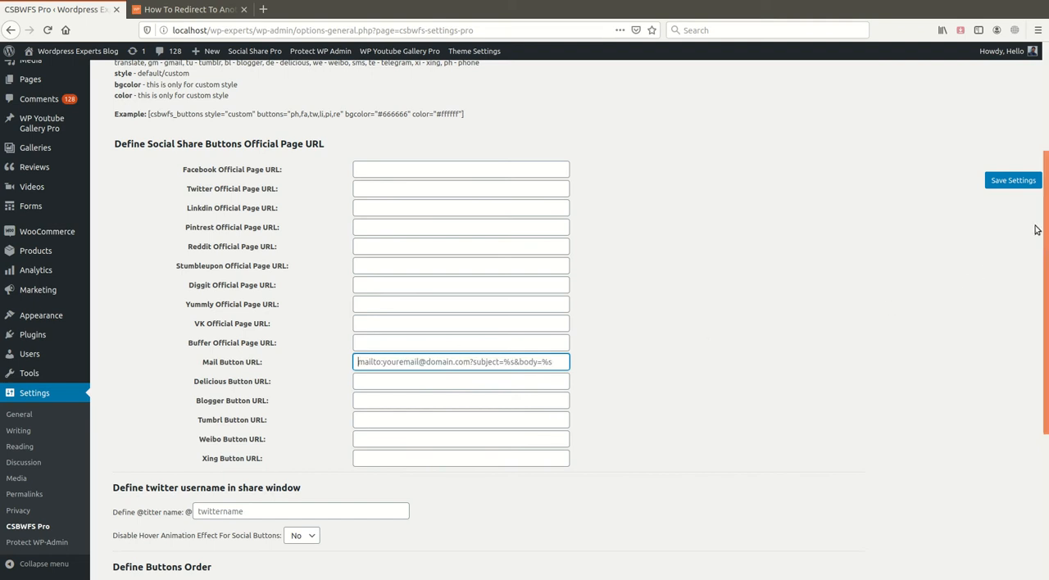
click(998, 186)
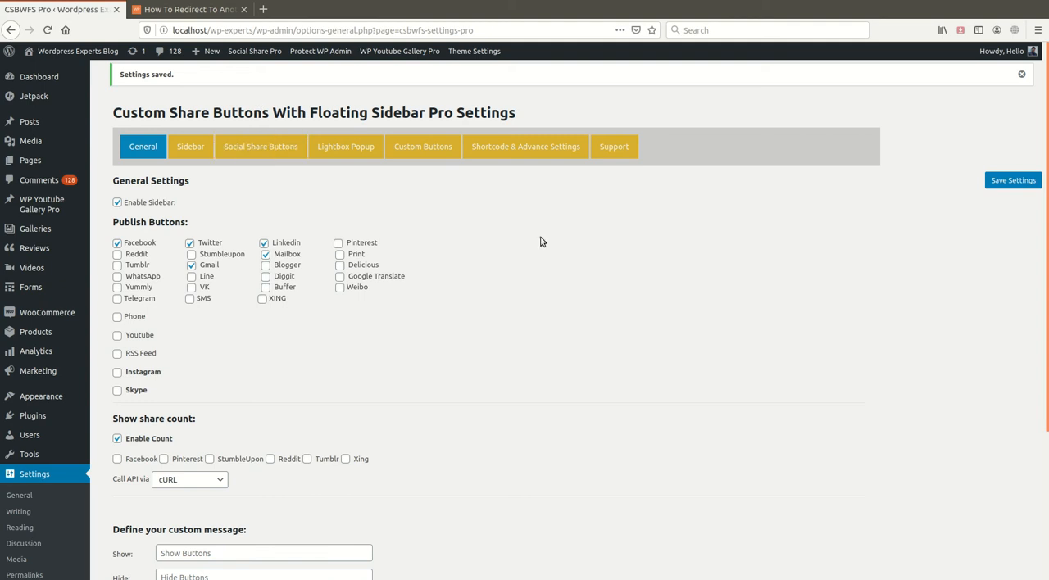
click(525, 146)
scroll(496, 477, down, 4)
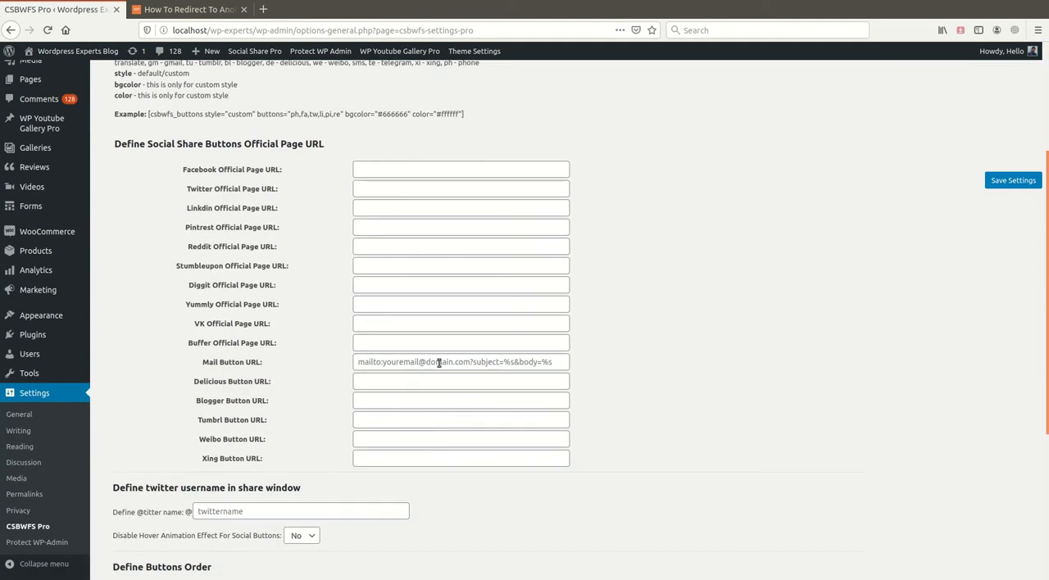
scroll(434, 394, up, 5)
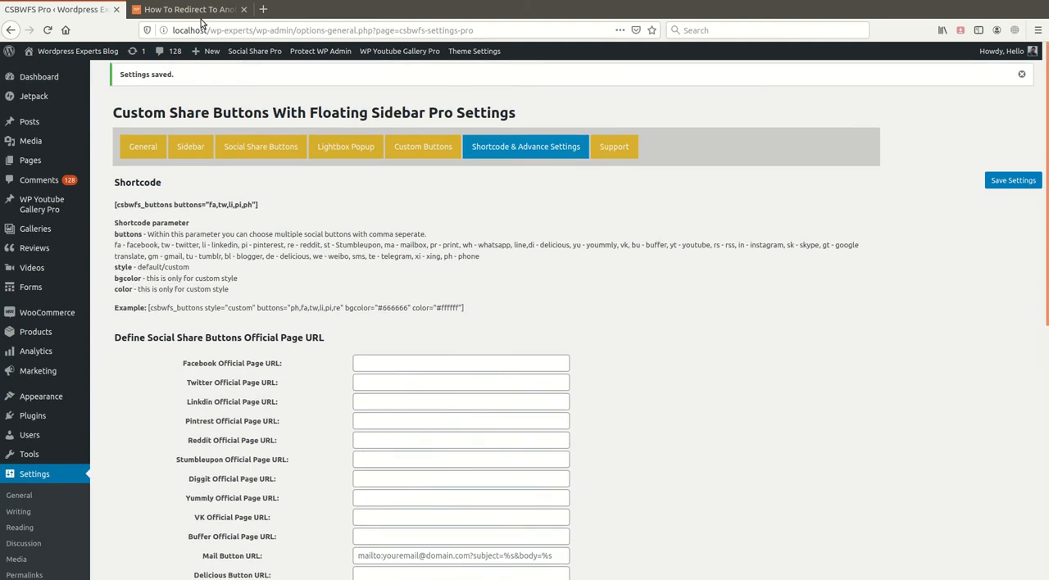
- On the blog post, open the sidebar mail button's contact form popup and close it again
click(200, 10)
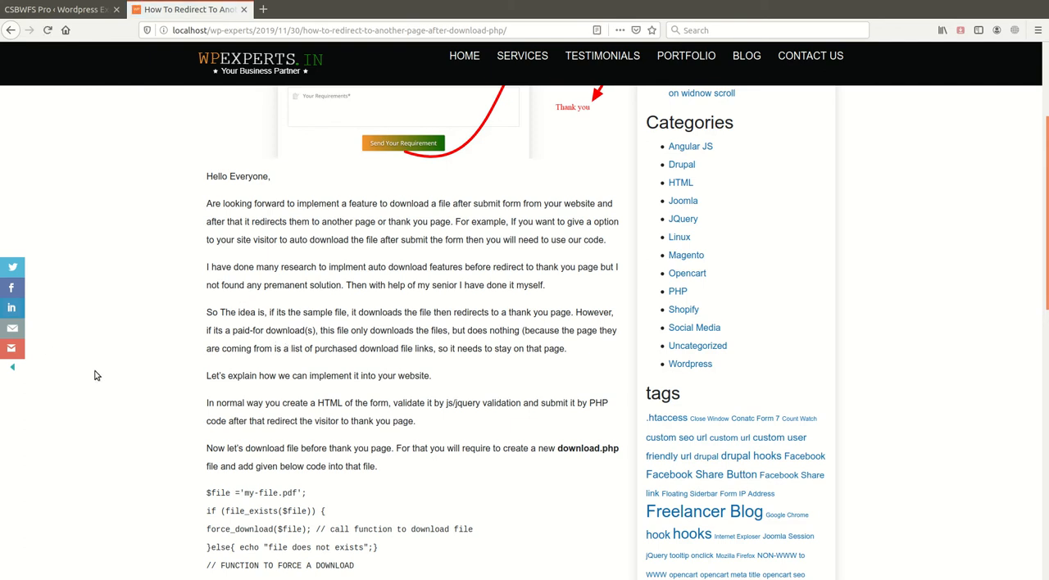
scroll(49, 353, down, 1)
click(17, 328)
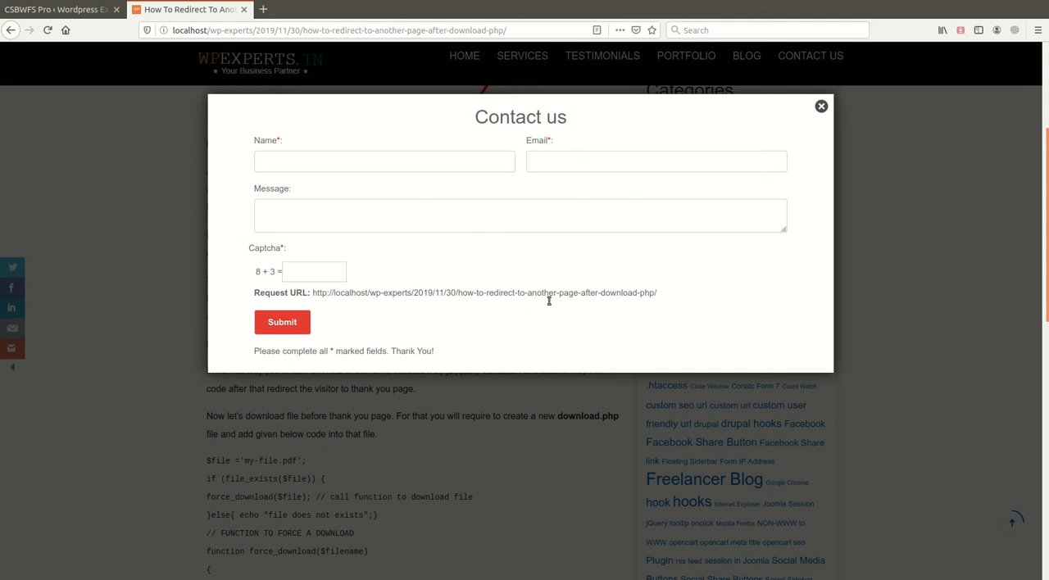
click(821, 107)
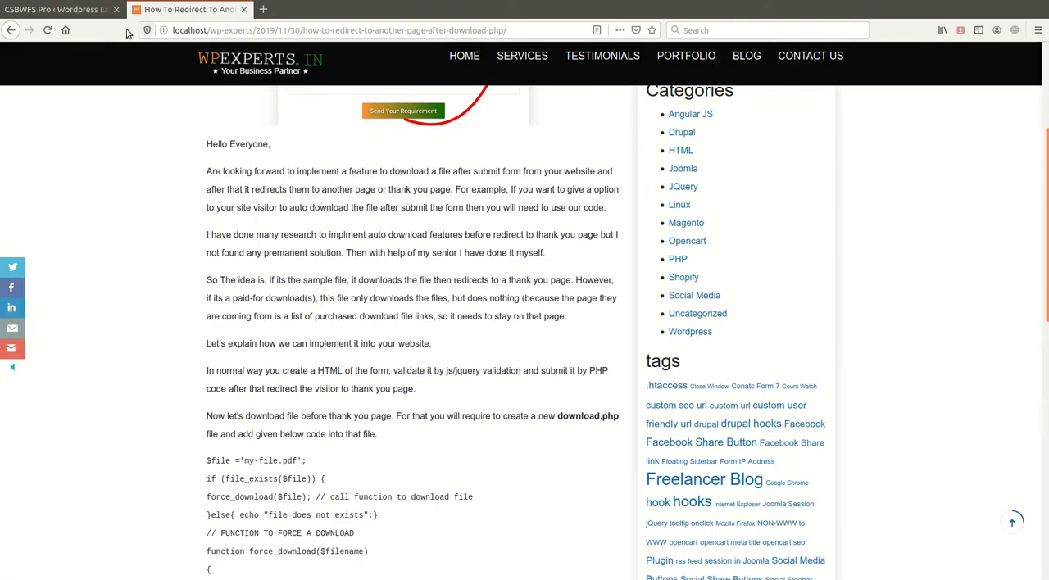
- Set the Heading in the Lightbox Popup's advance settings to "Refer a friend" and save the settings
click(57, 9)
scroll(328, 344, down, 3)
scroll(318, 326, up, 5)
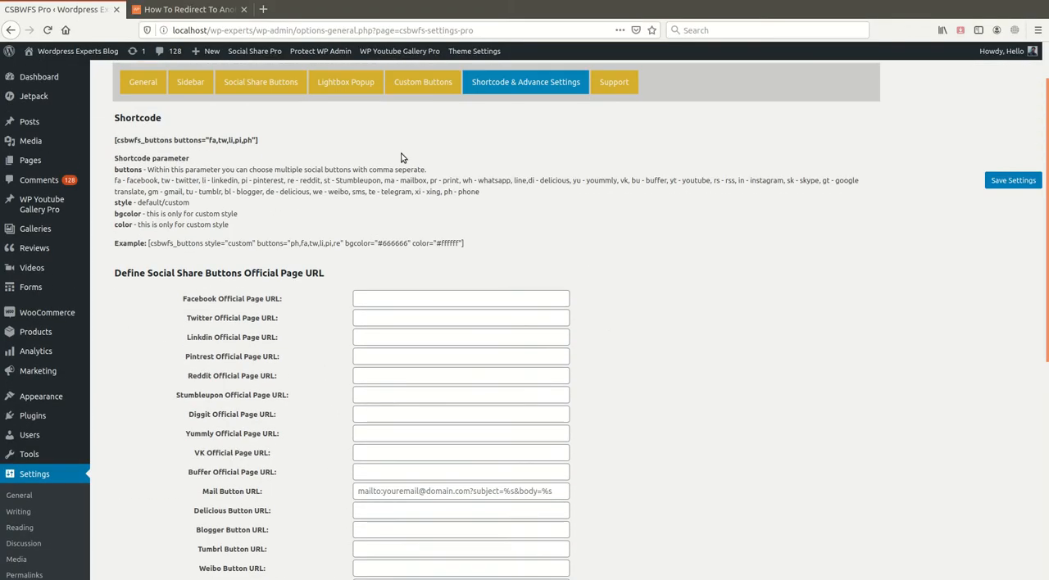
click(346, 82)
scroll(232, 424, down, 2)
scroll(232, 423, down, 1)
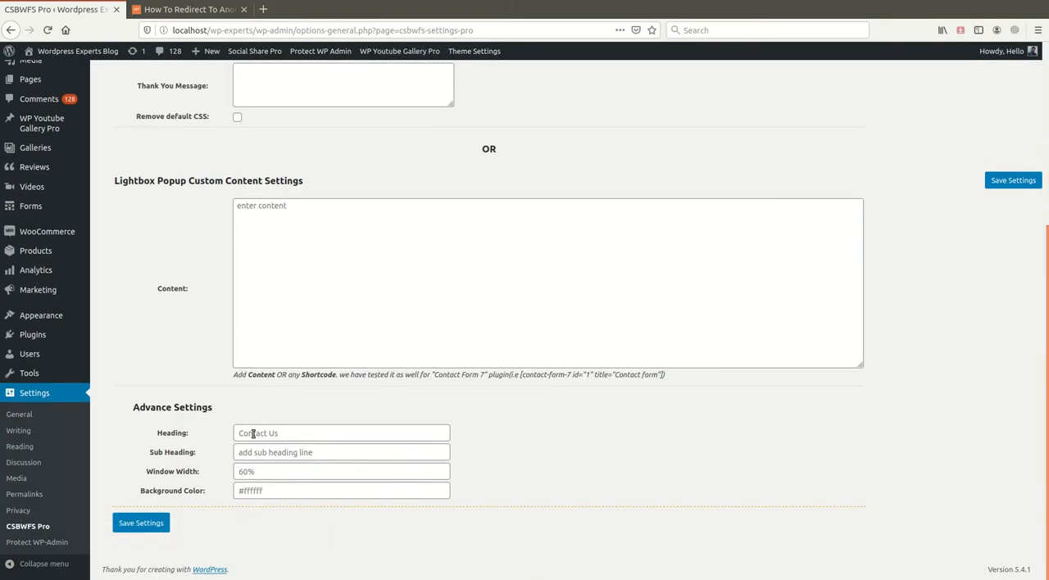
click(285, 435)
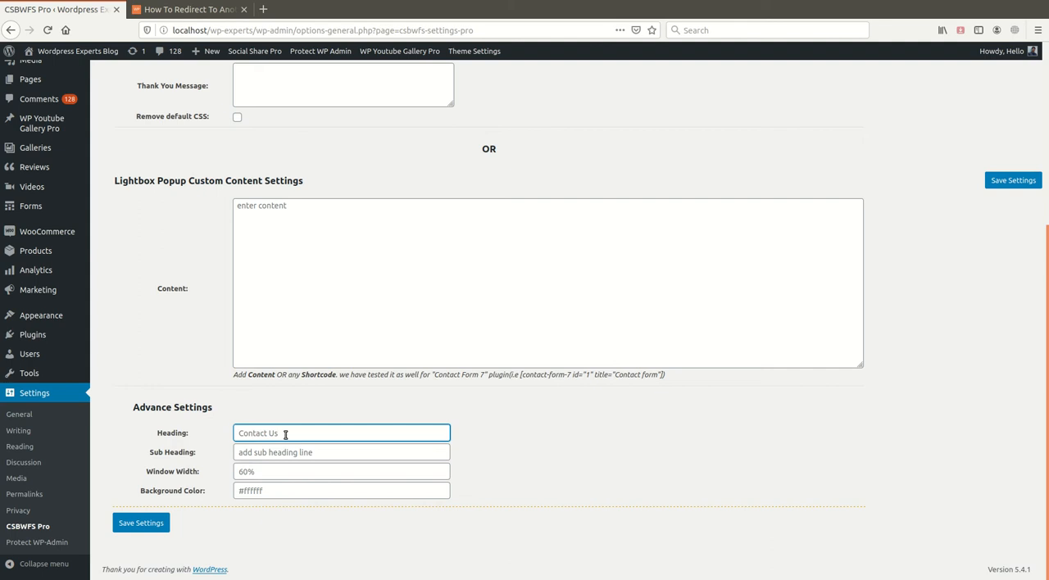
key(ctrl+a)
text(Re)
text(fer a friend)
click(1013, 180)
- Check the new popup heading on the blog post by opening the mail form twice, closing it each time
click(188, 9)
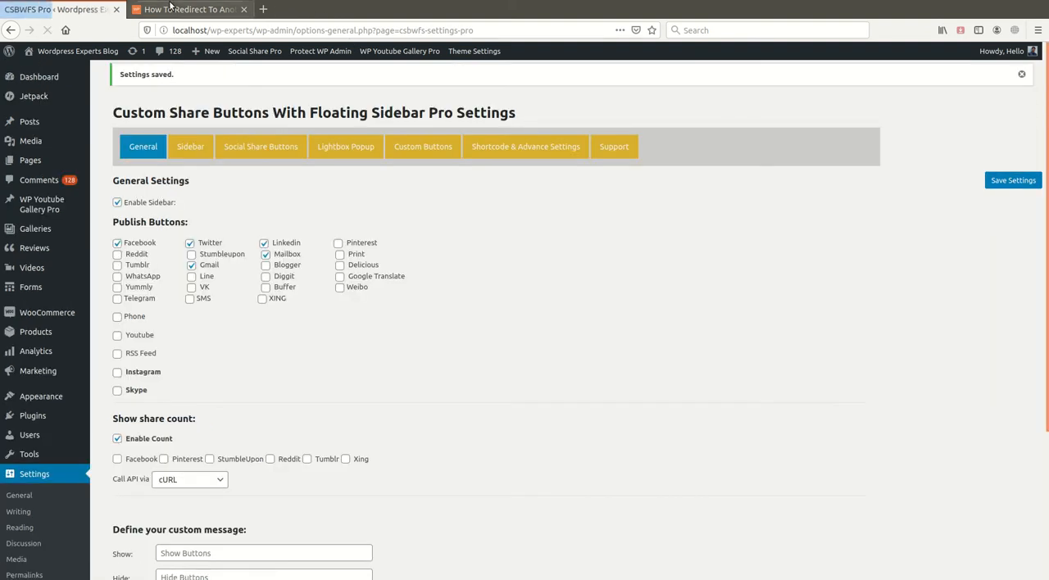
click(13, 329)
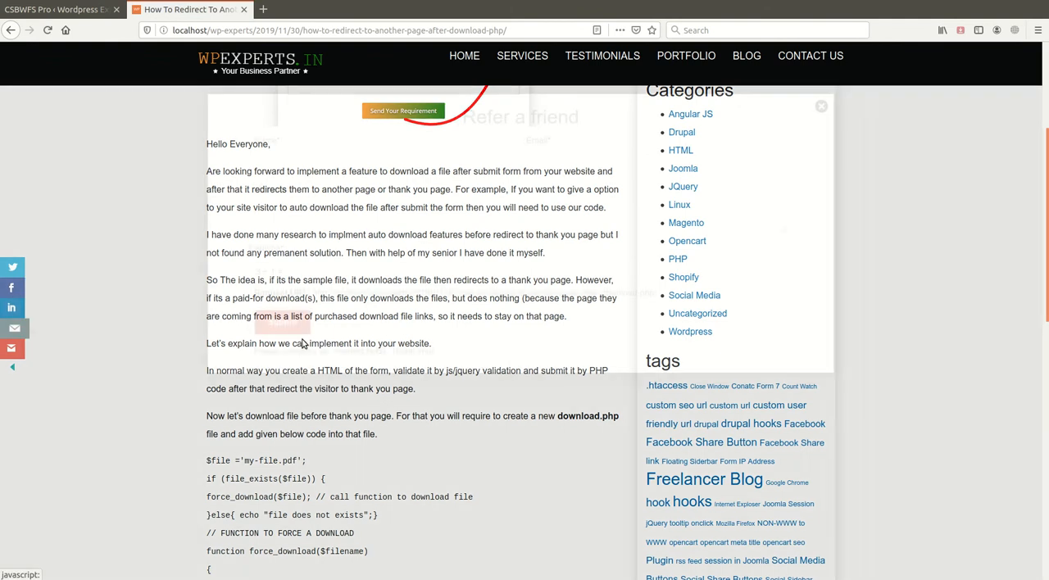
scroll(532, 307, up, 1)
click(821, 107)
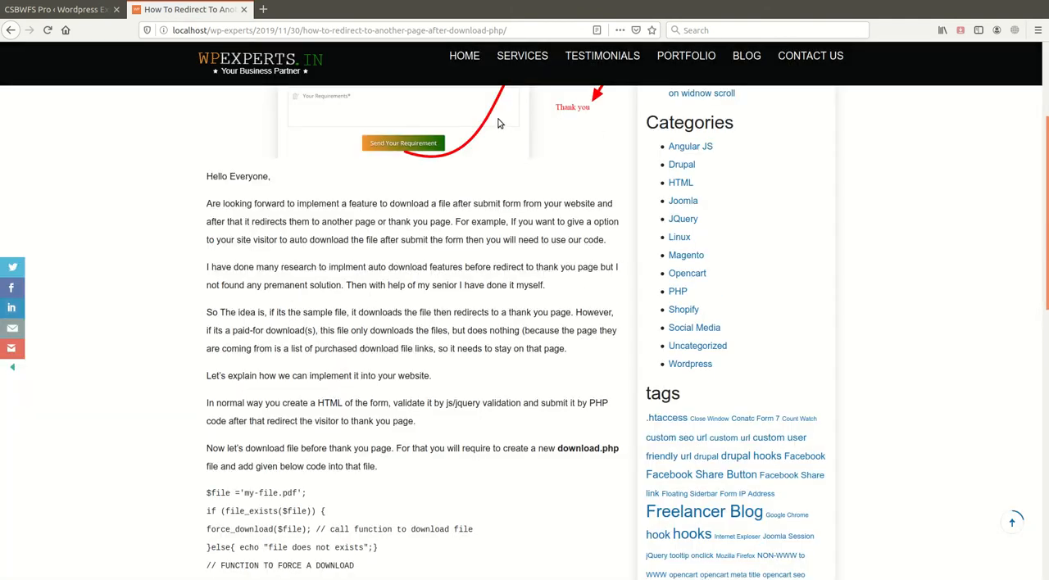
click(13, 328)
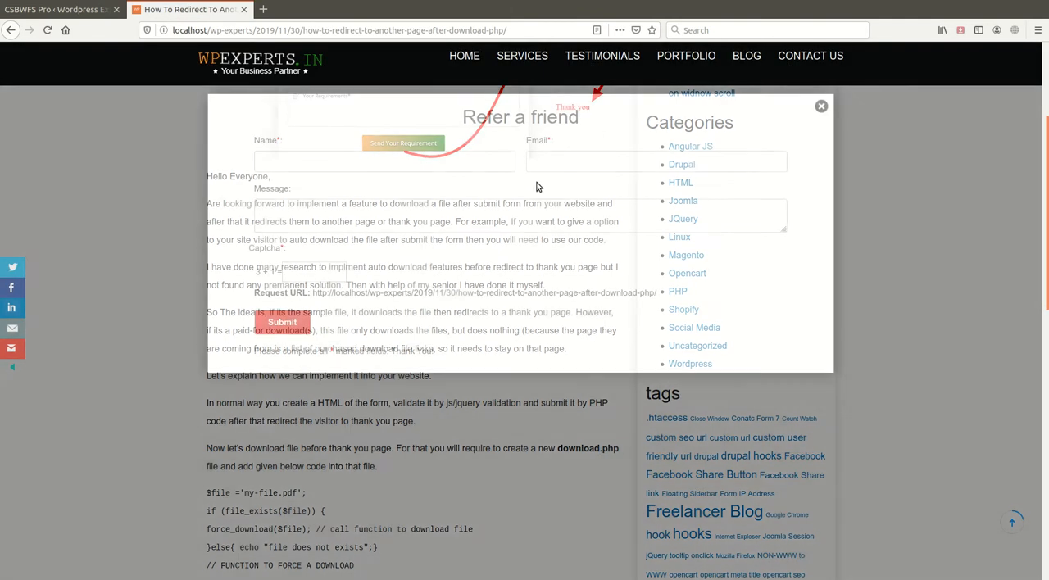
click(821, 107)
- Return to the Lightbox Popup settings and reset the Heading to the default "Contact Us"
click(57, 9)
scroll(315, 348, down, 3)
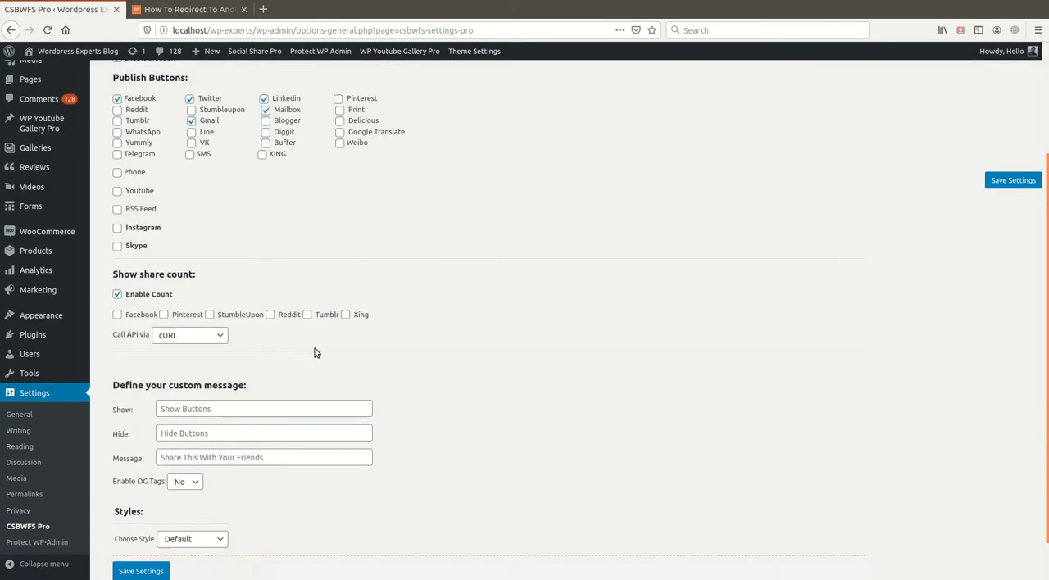
scroll(314, 349, up, 3)
click(346, 147)
scroll(314, 421, down, 5)
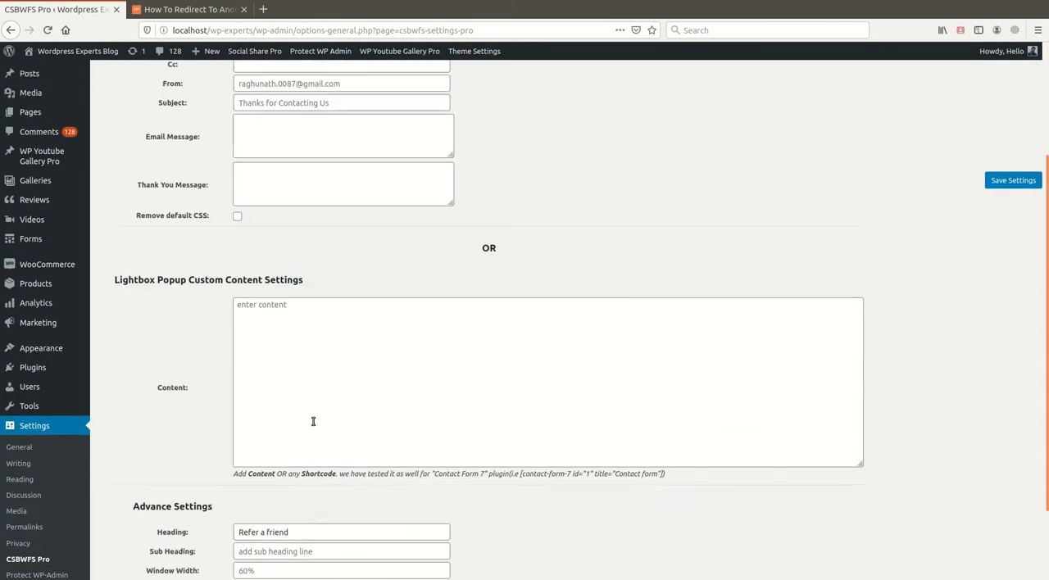
scroll(313, 422, up, 4)
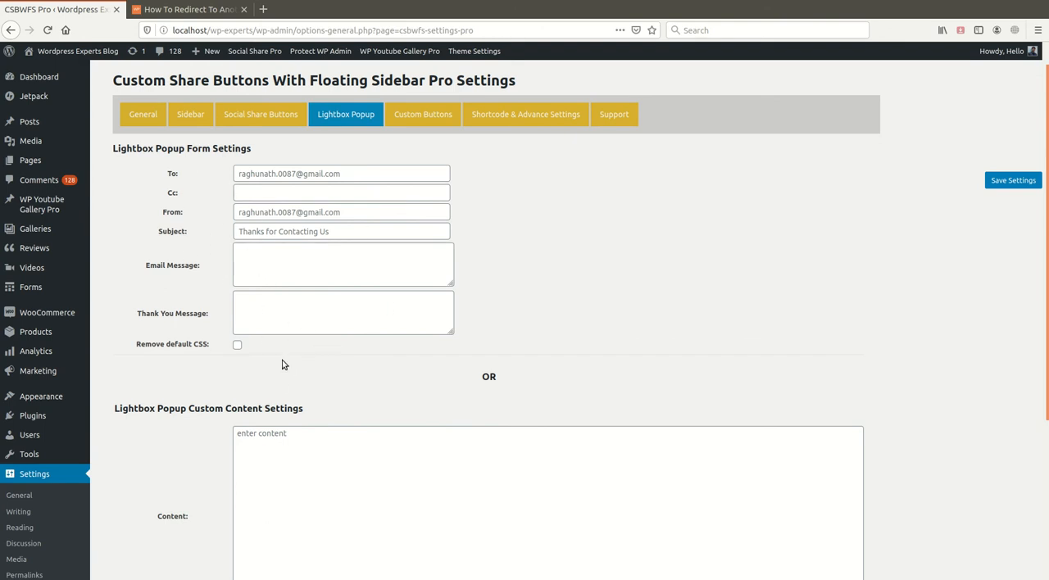
scroll(293, 402, down, 5)
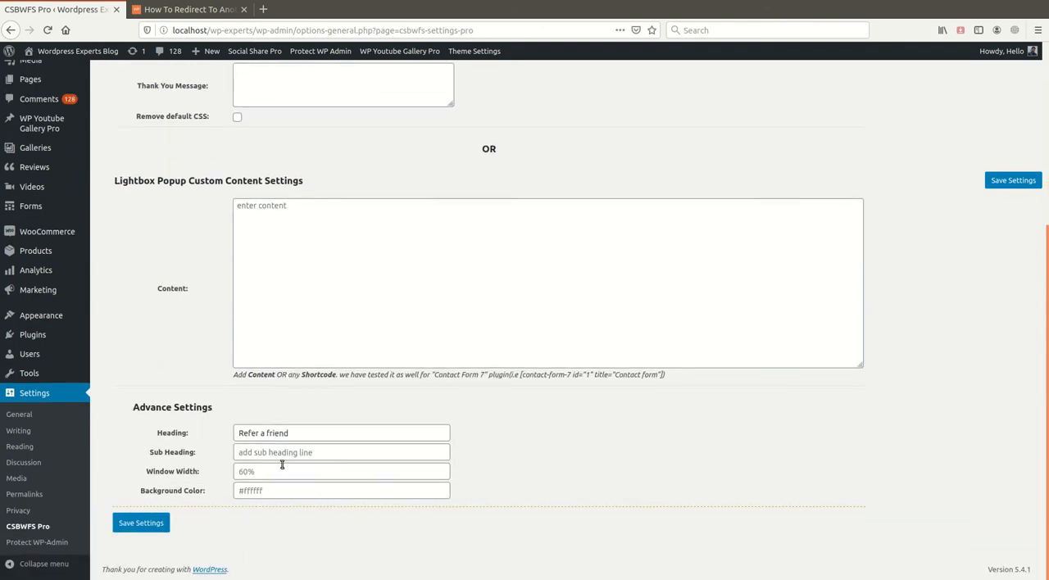
triple_click(318, 434)
text(Contact Us)
- Review the custom content note, open the list of all forms in a new tab, and copy the Contact us From shortcode
drag(235, 374, 579, 386)
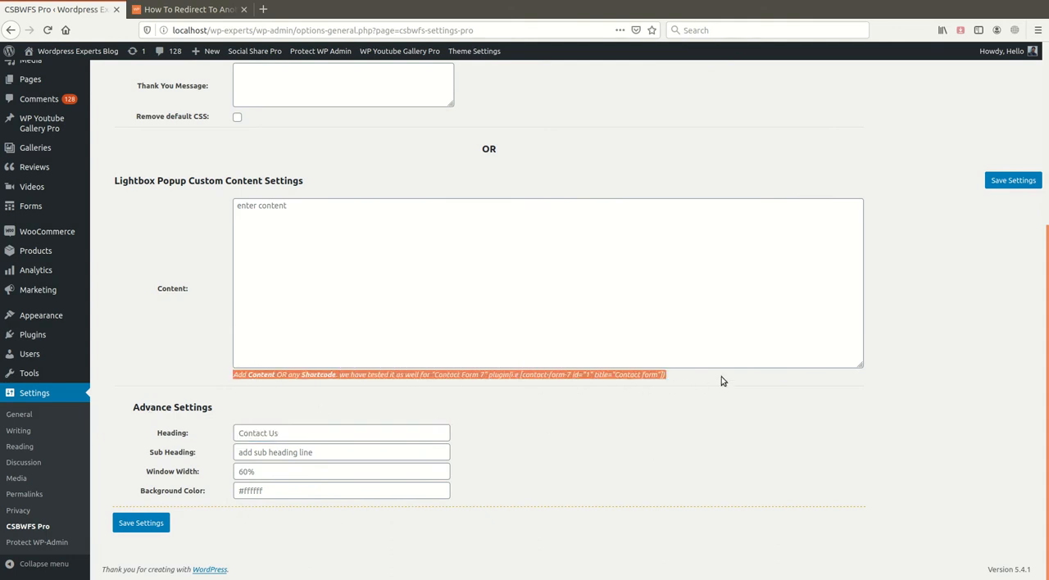
click(415, 245)
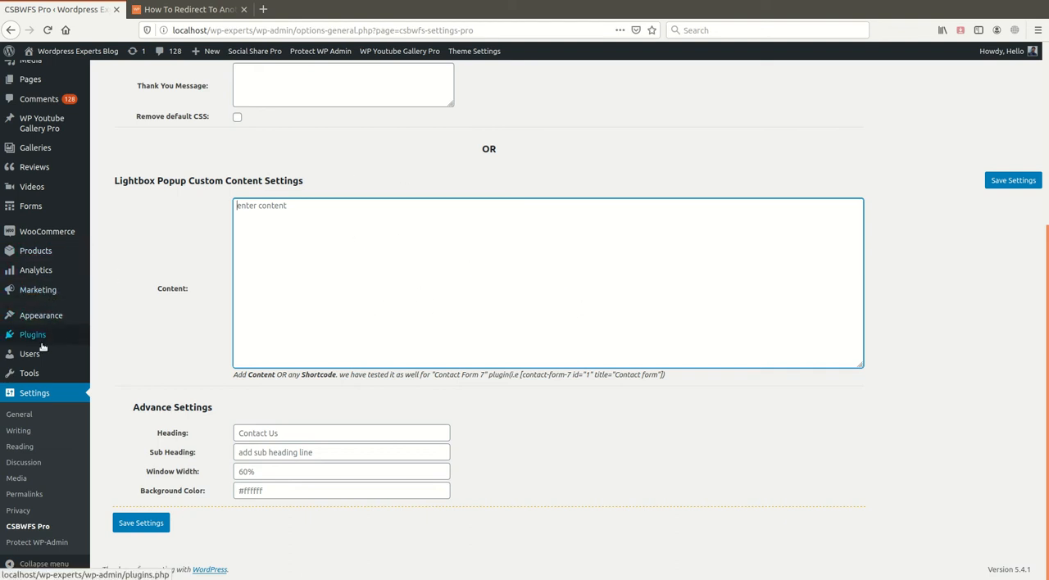
mouse_move(42, 211)
ctrl+click(124, 211)
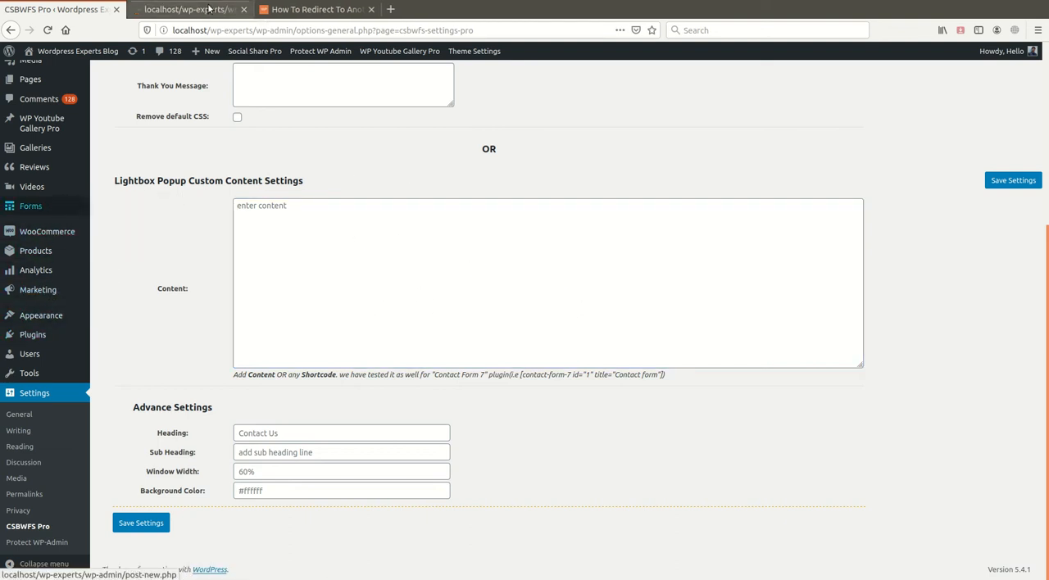
click(209, 8)
click(736, 167)
key(ctrl+c)
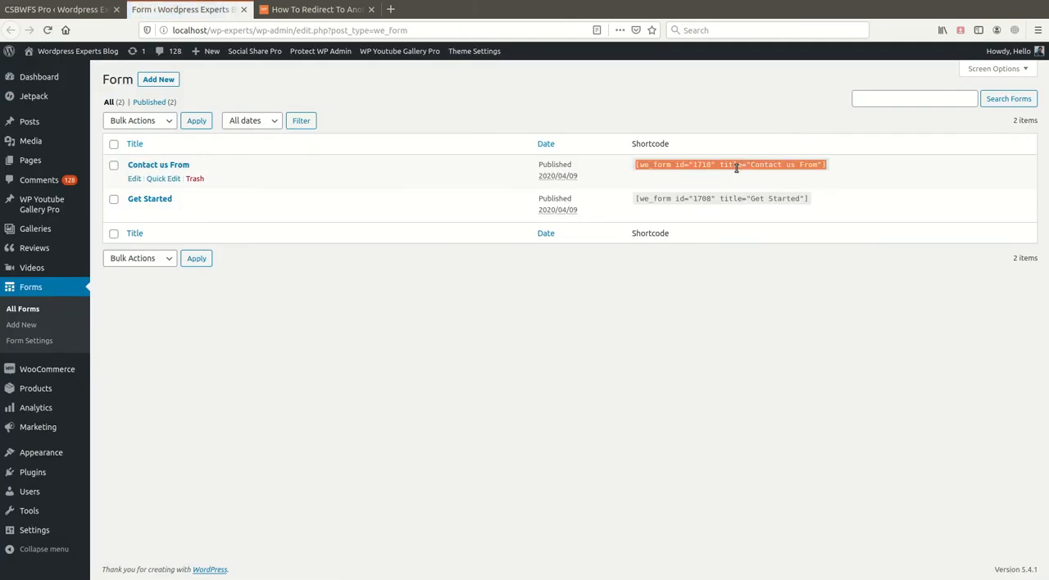
- Paste [we_form id="1710" title="Contact us From"] into the Lightbox Popup custom content and save the settings
click(57, 9)
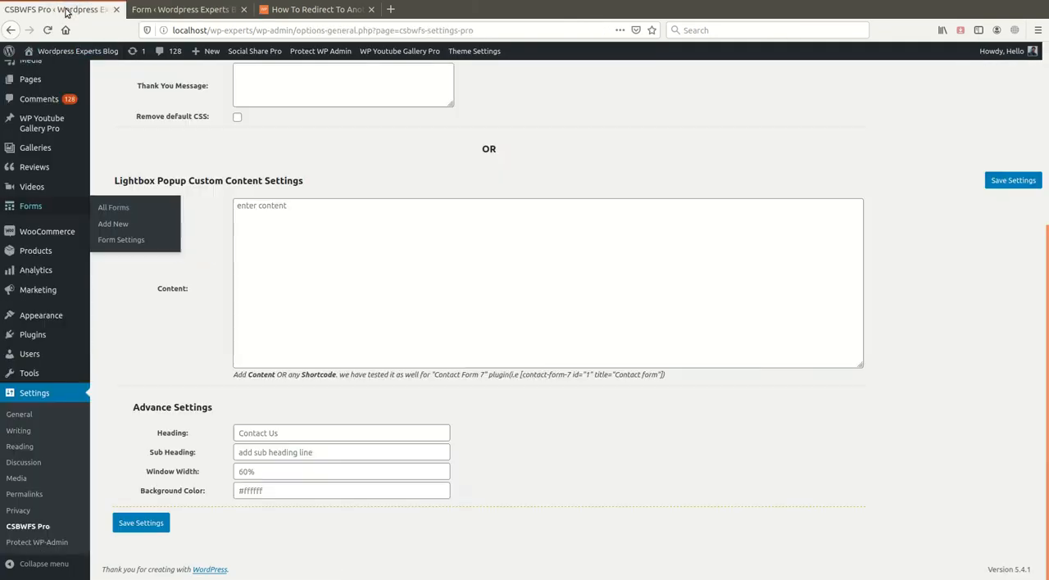
click(311, 208)
key(ctrl+v)
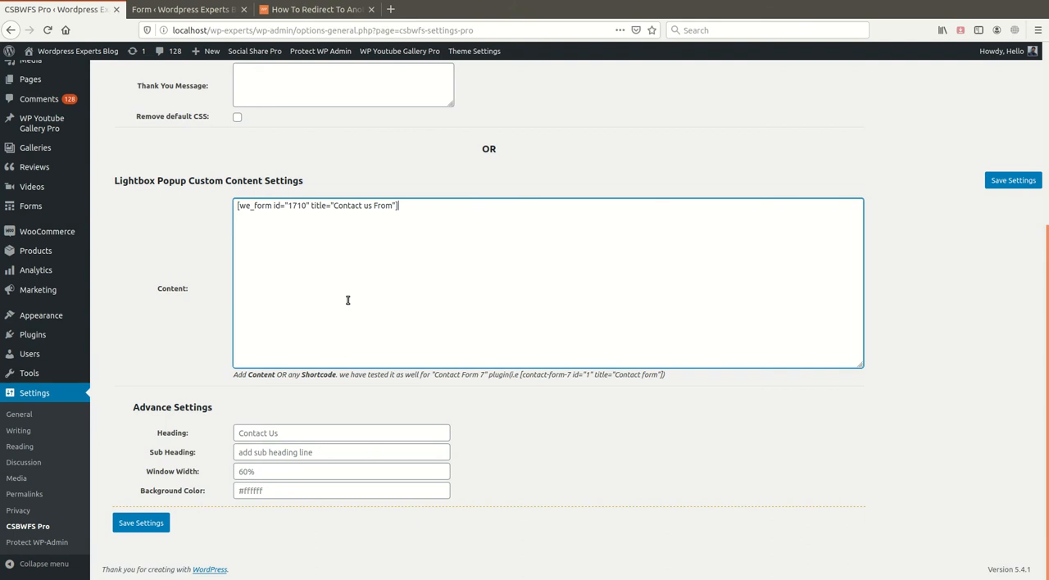
scroll(350, 300, up, 1)
click(1014, 179)
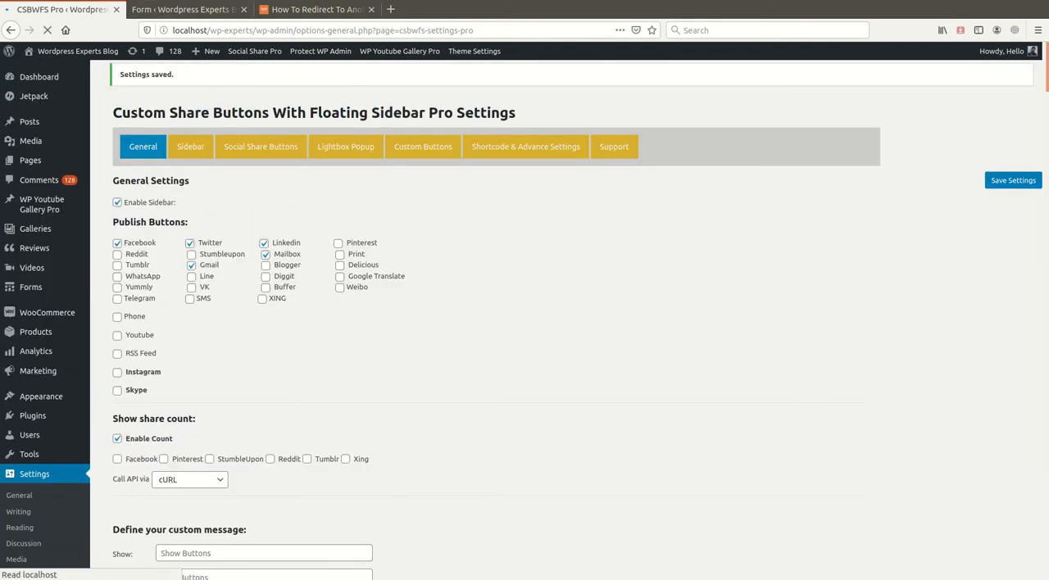
- Switch back to the blog post, examine the mail popup for the custom form content, and close it
click(315, 9)
click(12, 328)
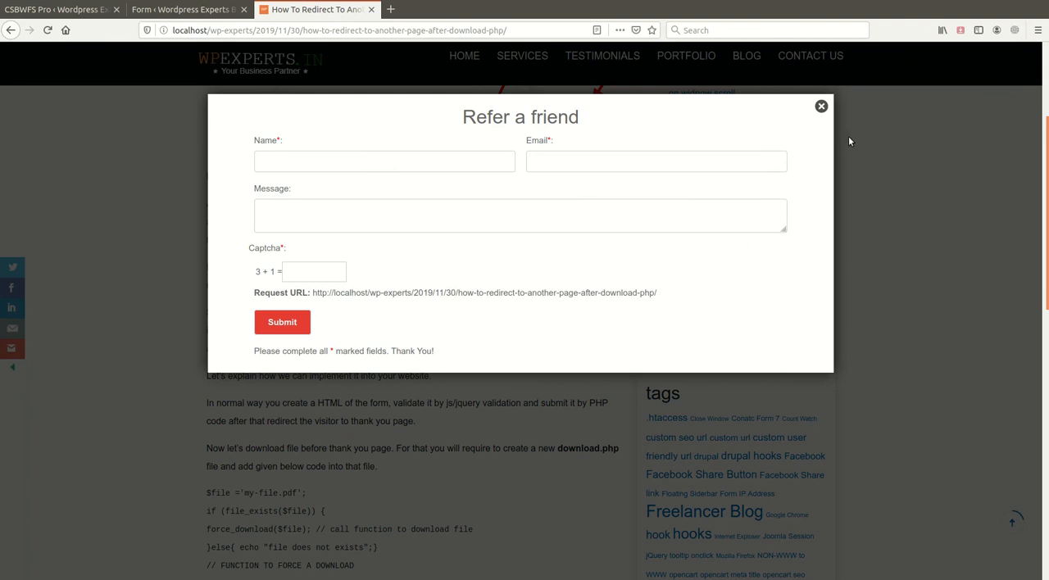
click(821, 106)
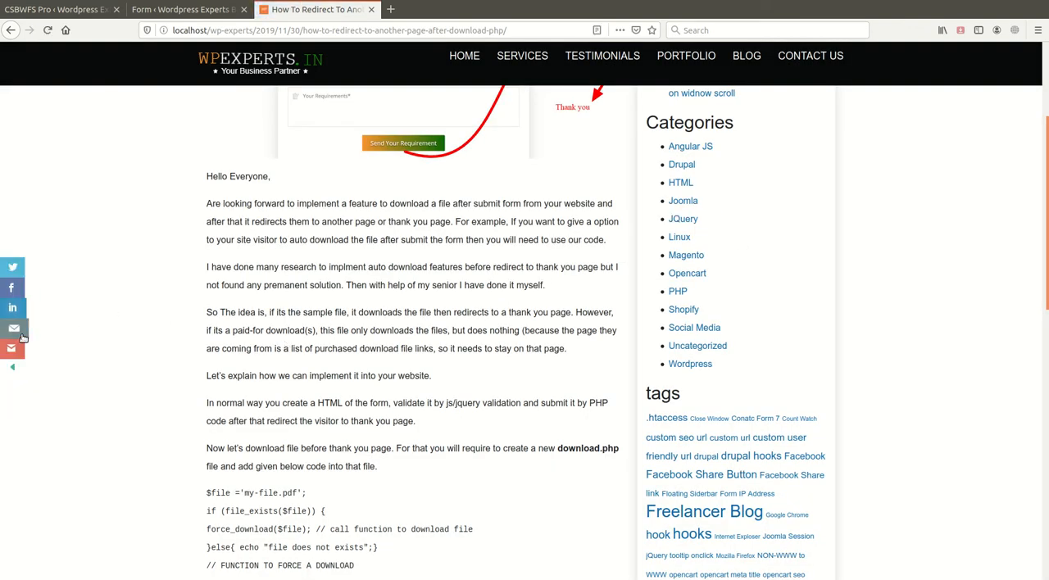
- Reopen the mail popup on the blog post, try submitting its empty contact form, and close the popup
click(13, 330)
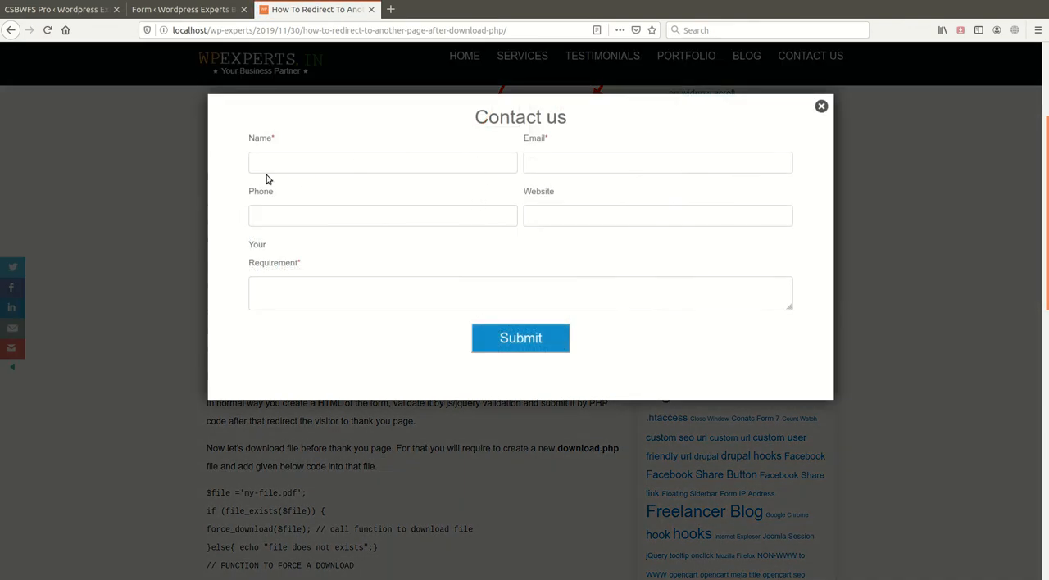
click(542, 338)
click(822, 108)
- Return to the plugin's Lightbox Popup settings and clear the form shortcode from the custom content
click(57, 9)
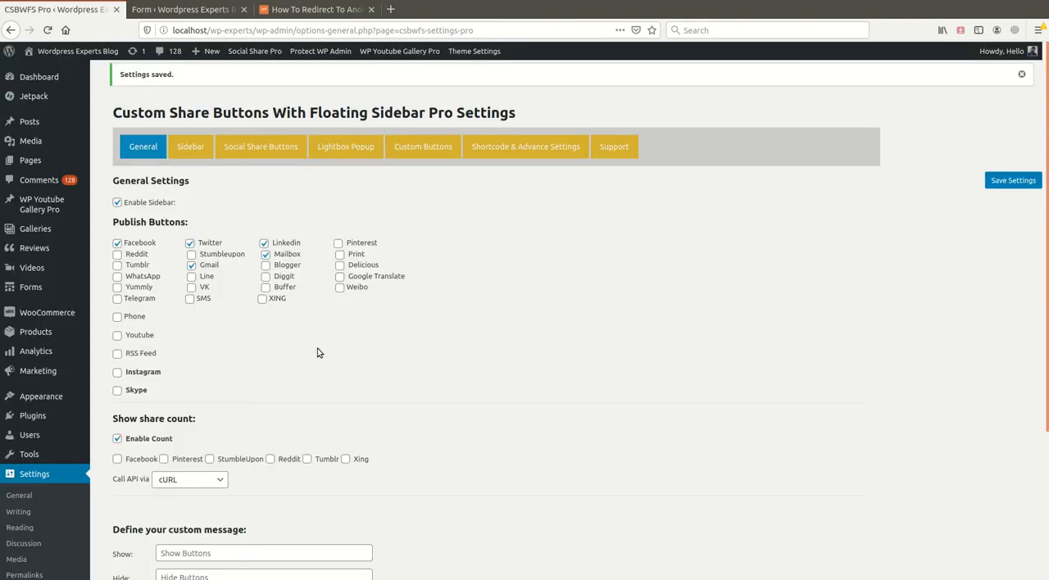
click(360, 153)
scroll(491, 434, down, 3)
click(494, 405)
key(ctrl+a)
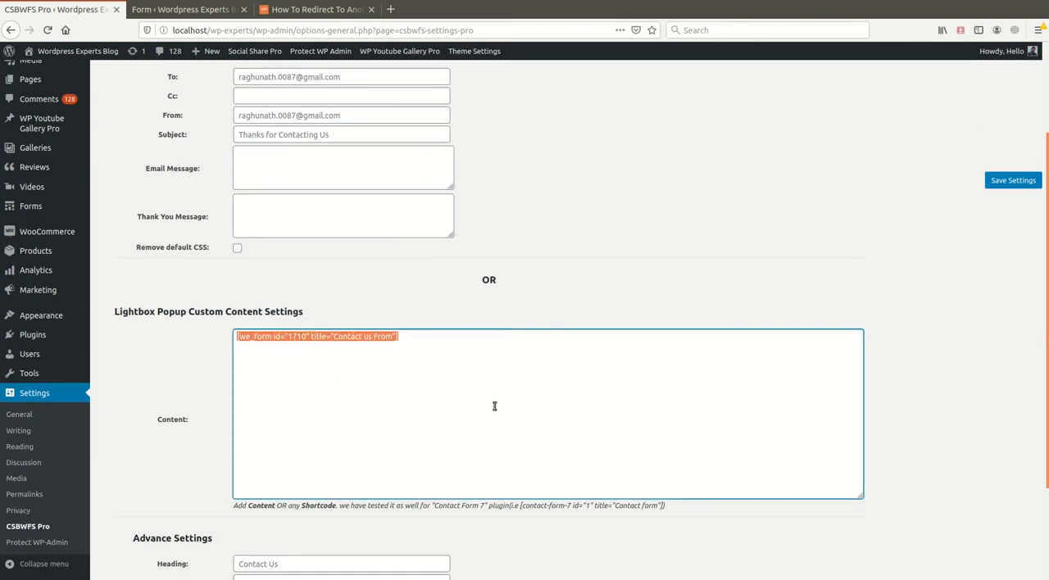
key(BackSpace)
- Examine the Lightbox Popup form fields, the custom content area and the Advance Settings for heading, width and background color
scroll(417, 454, down, 3)
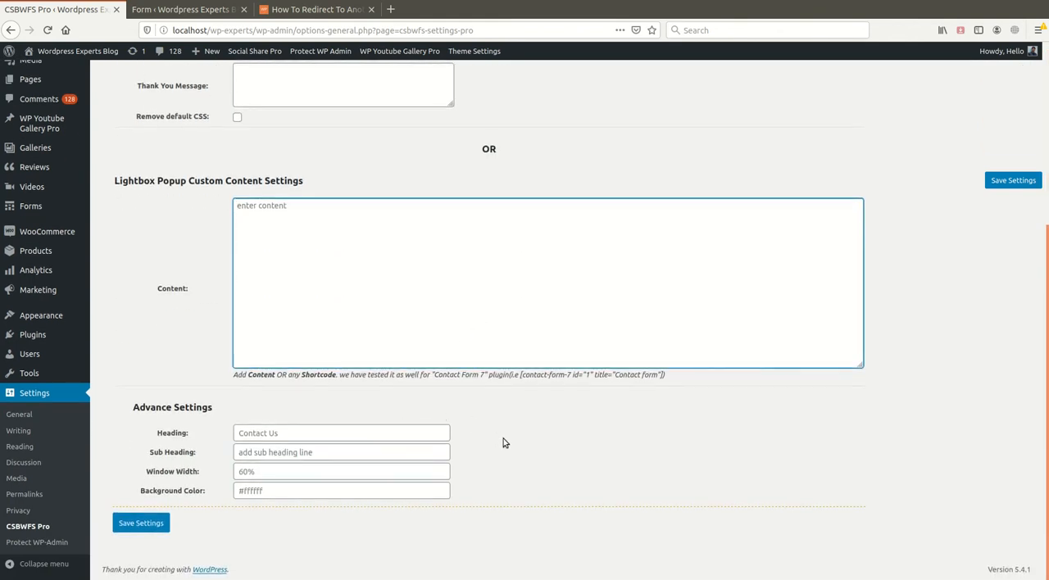
scroll(503, 443, up, 2)
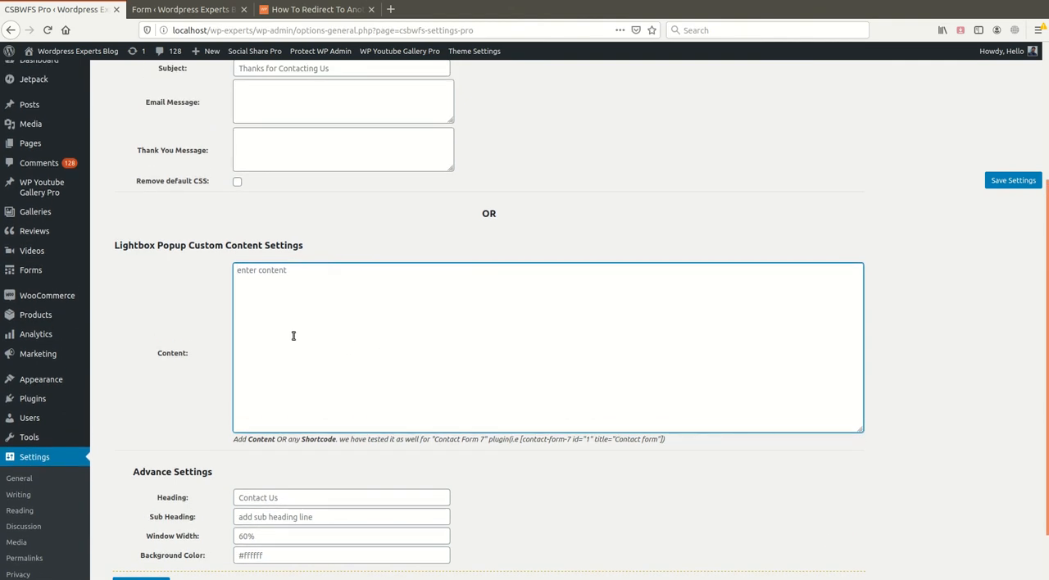
scroll(344, 389, up, 3)
scroll(337, 430, down, 2)
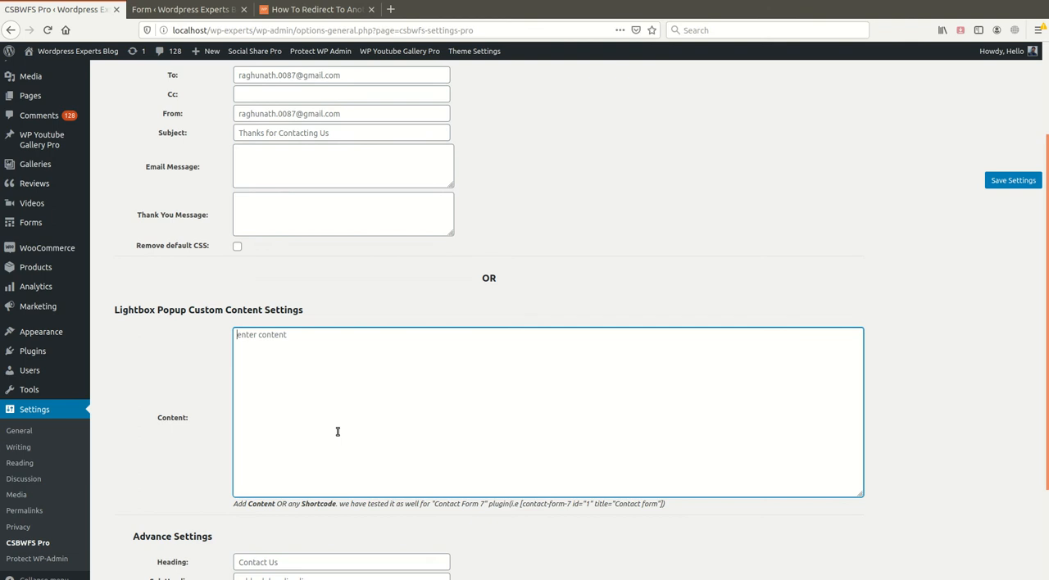
scroll(337, 431, up, 4)
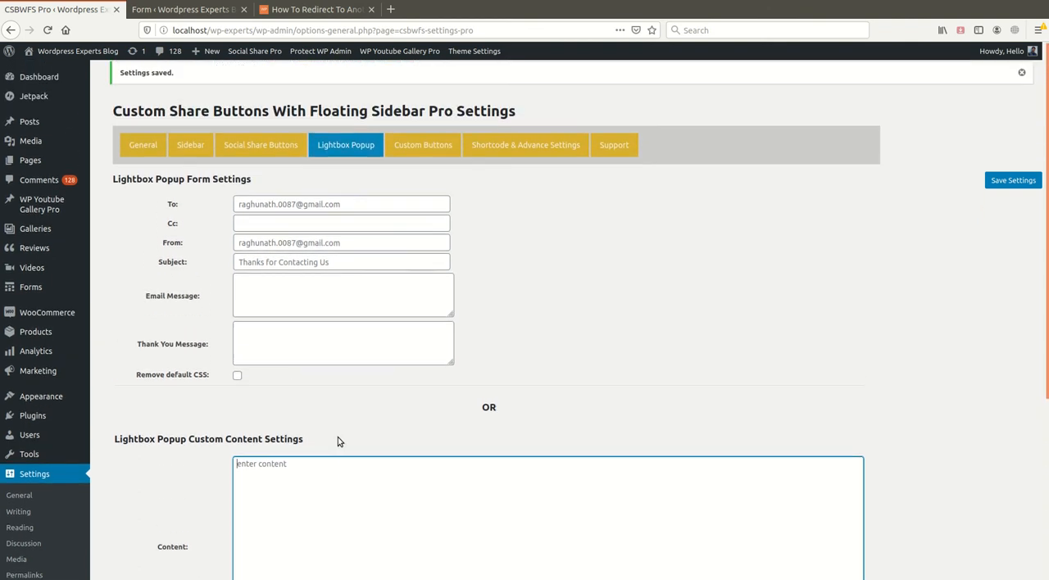
scroll(414, 534, down, 2)
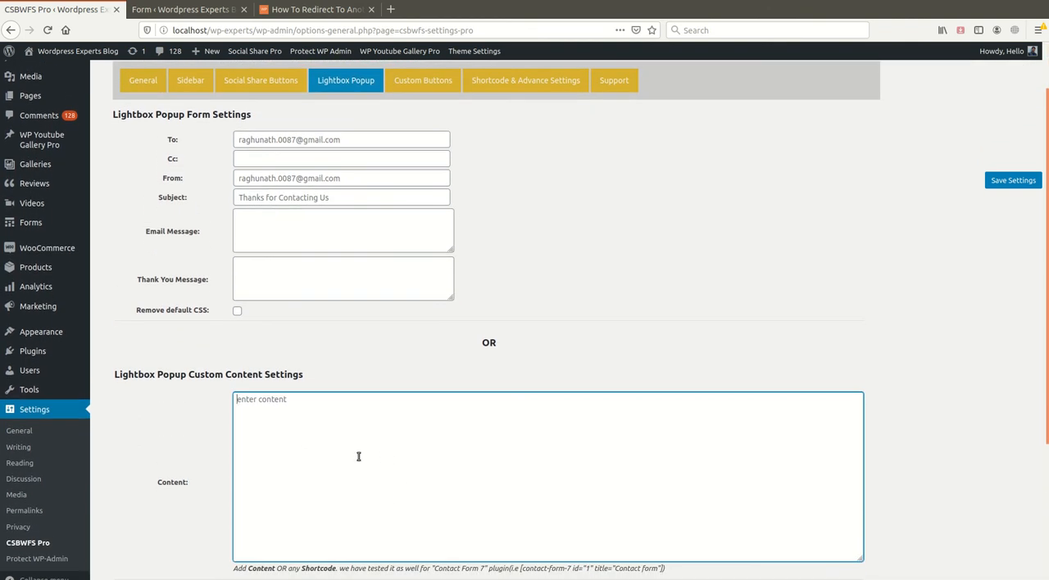
scroll(358, 457, down, 2)
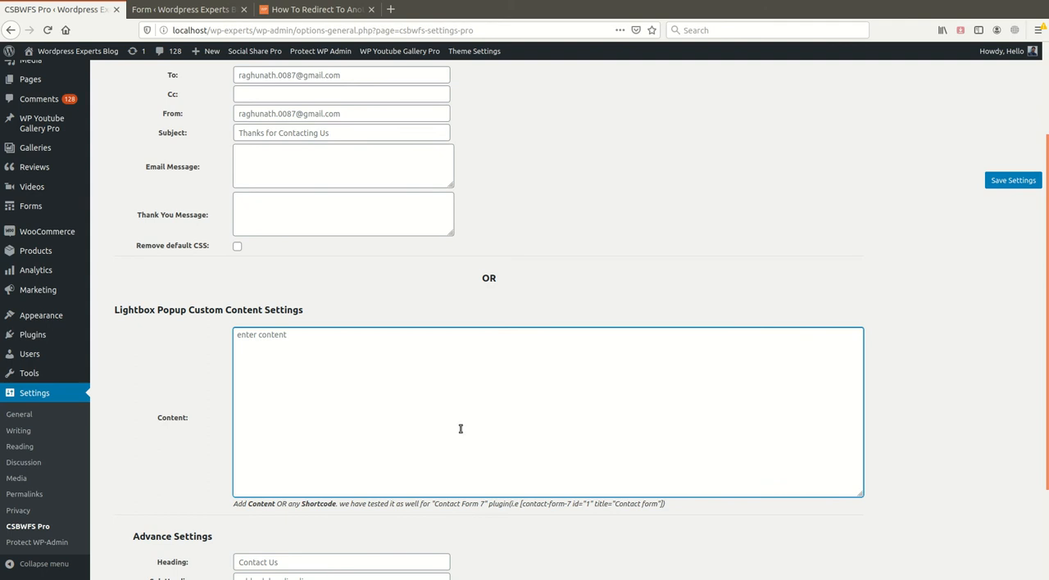
scroll(461, 429, up, 4)
scroll(365, 415, down, 7)
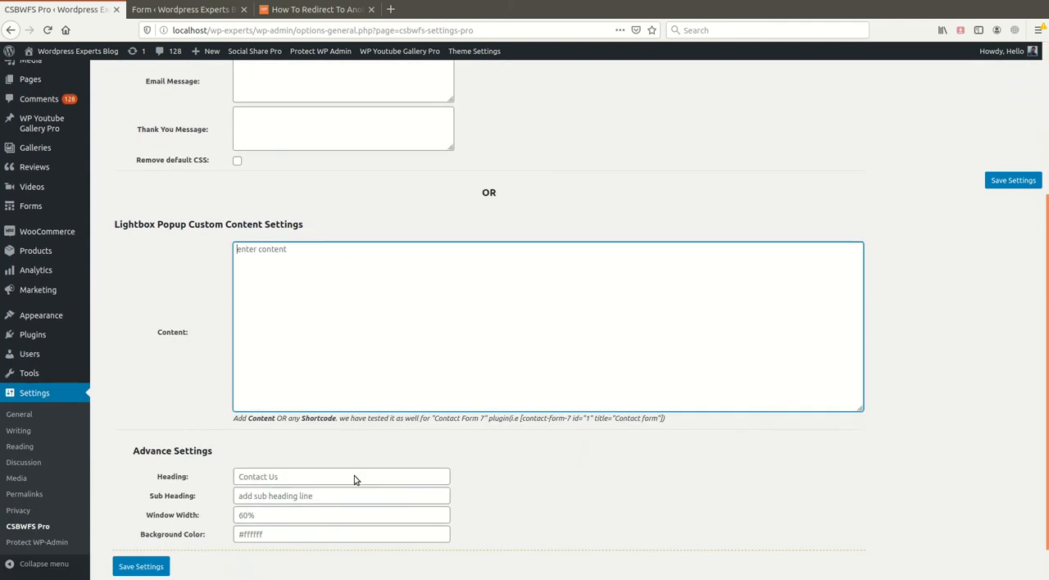
scroll(358, 403, up, 7)
- Enable Custom Image Button 1 in the Custom Buttons settings and insert the full-size icons8-ringing-phone-35 image from the media library
click(424, 150)
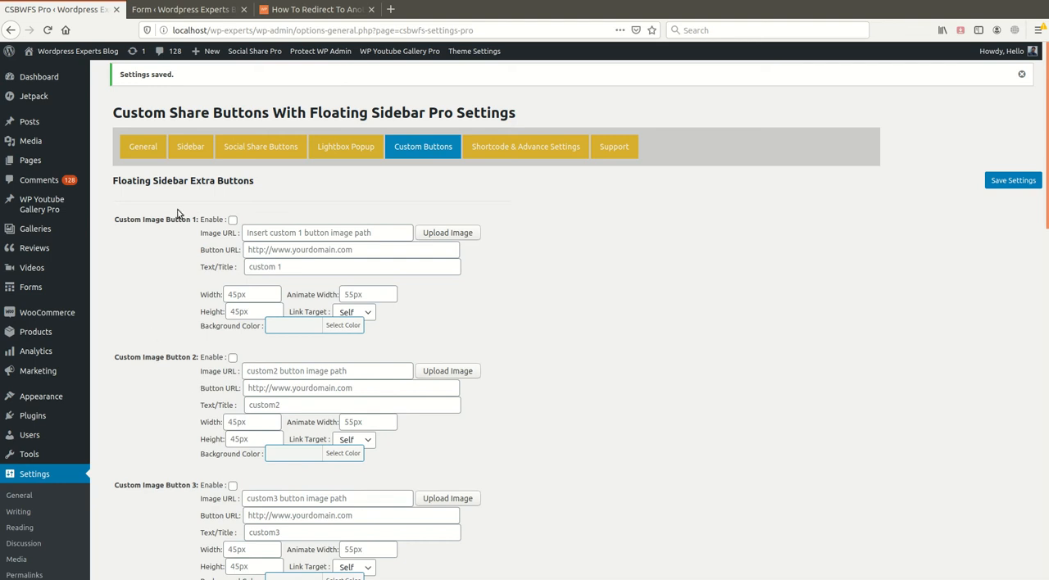
scroll(175, 474, down, 10)
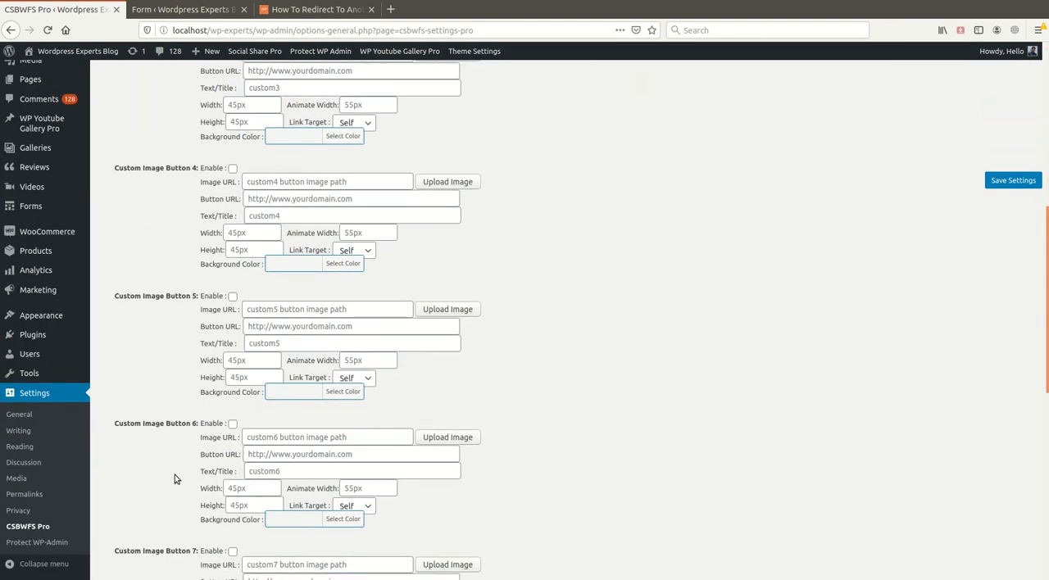
scroll(175, 475, down, 6)
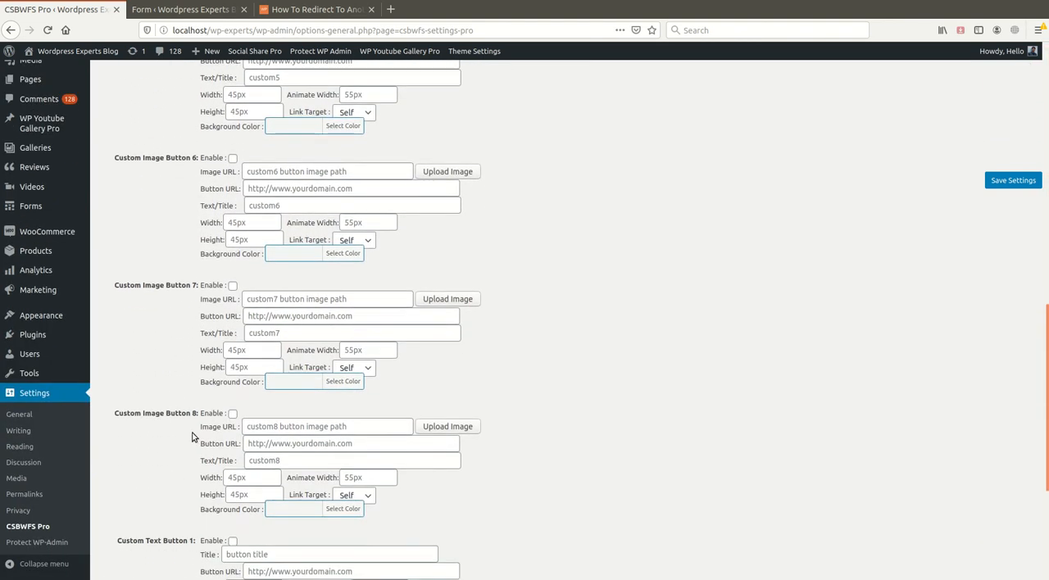
scroll(192, 437, up, 16)
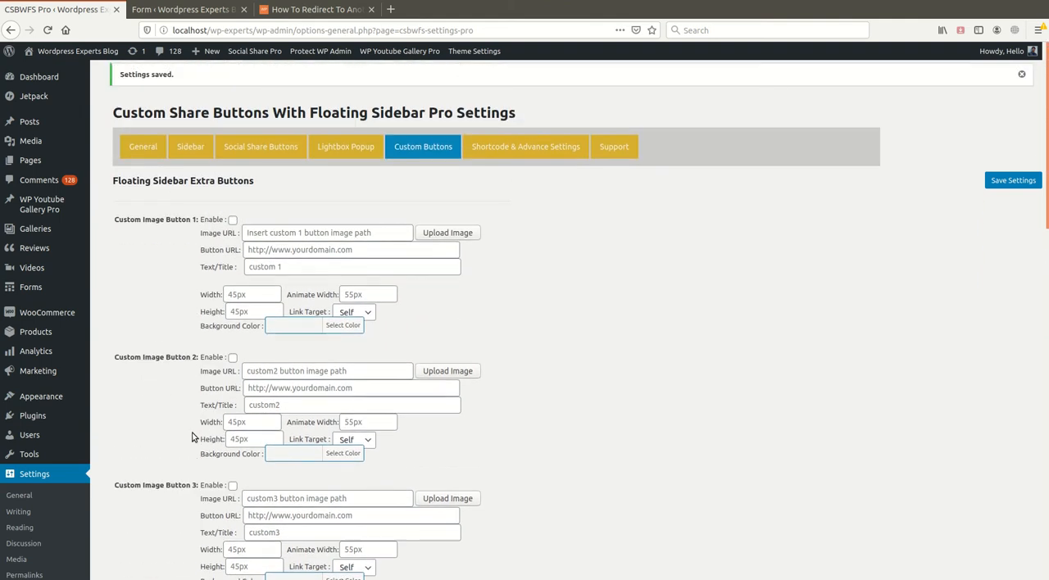
click(233, 220)
click(454, 233)
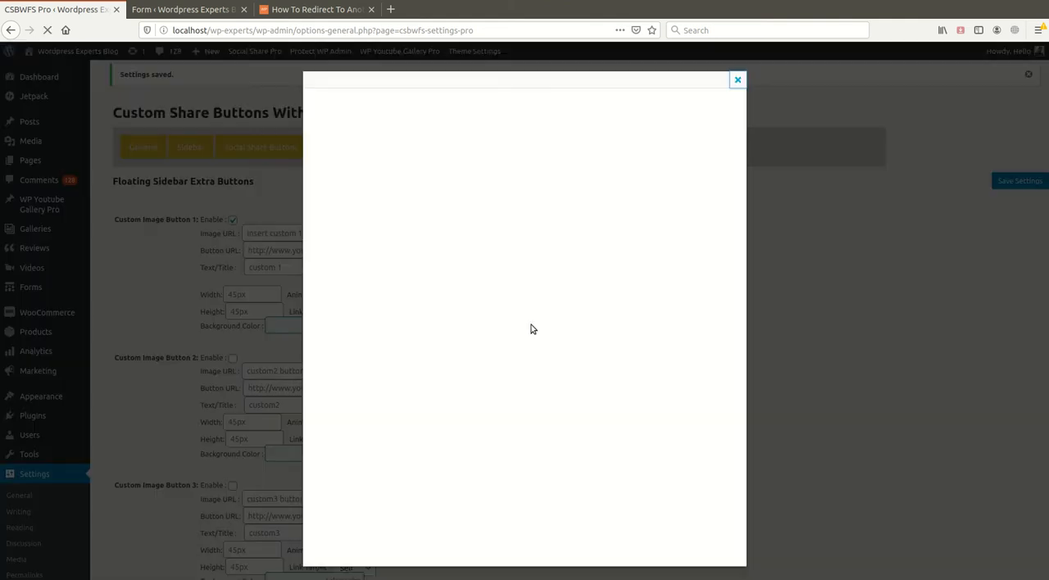
click(444, 100)
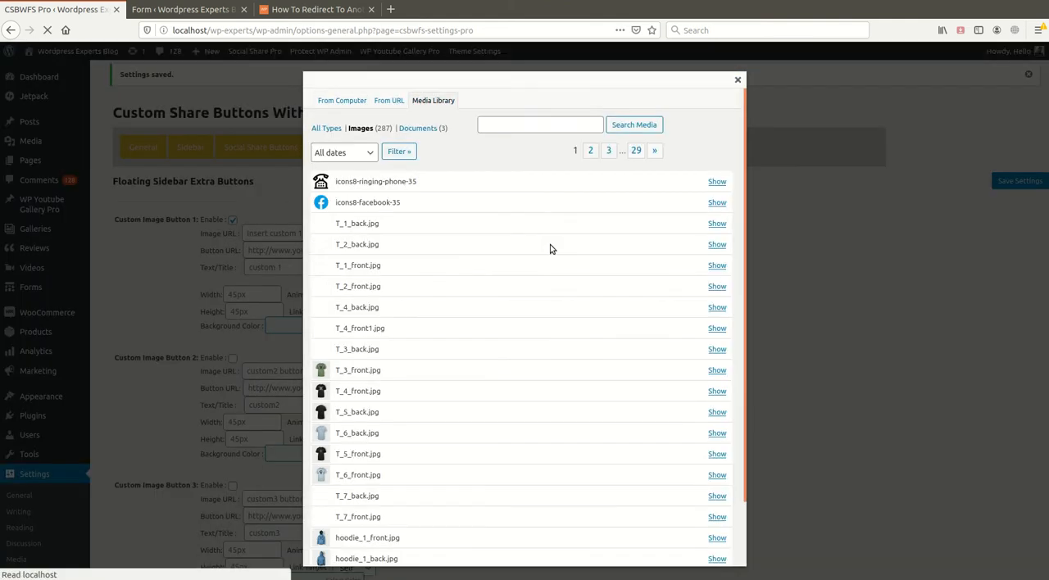
click(716, 181)
scroll(451, 356, down, 5)
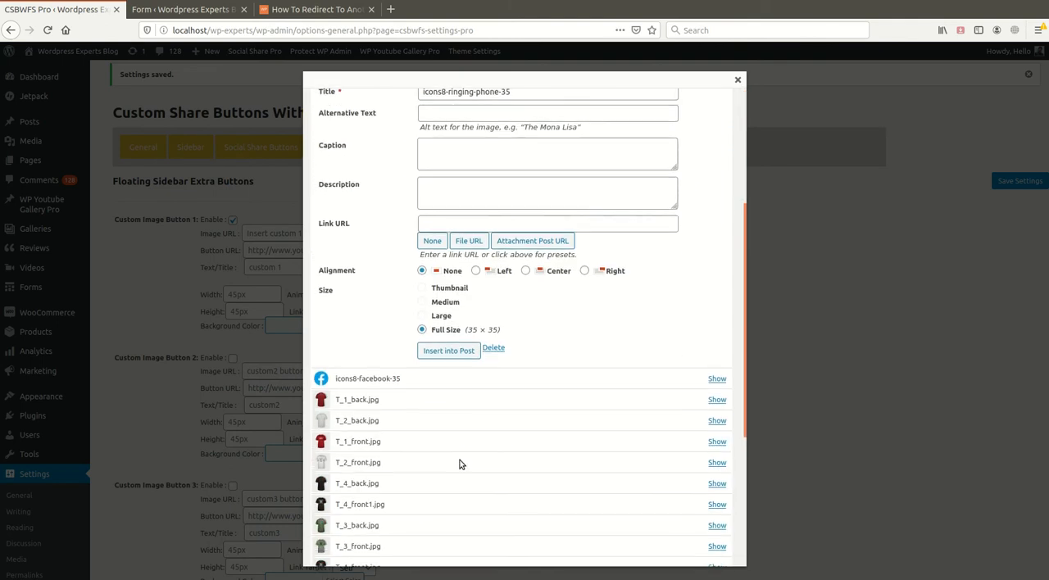
click(448, 351)
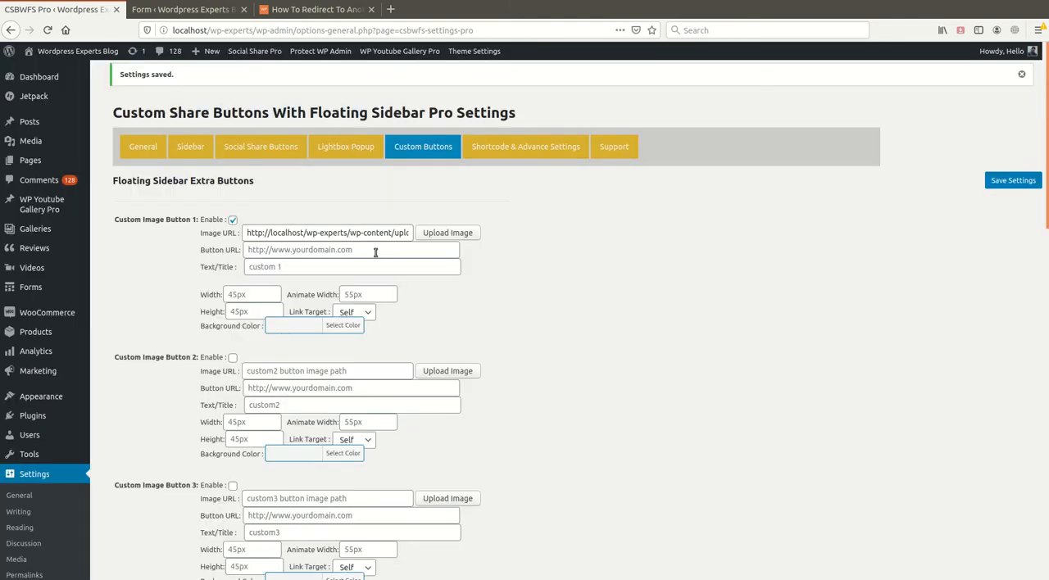
click(288, 10)
drag(258, 30, 172, 30)
key(ctrl+c)
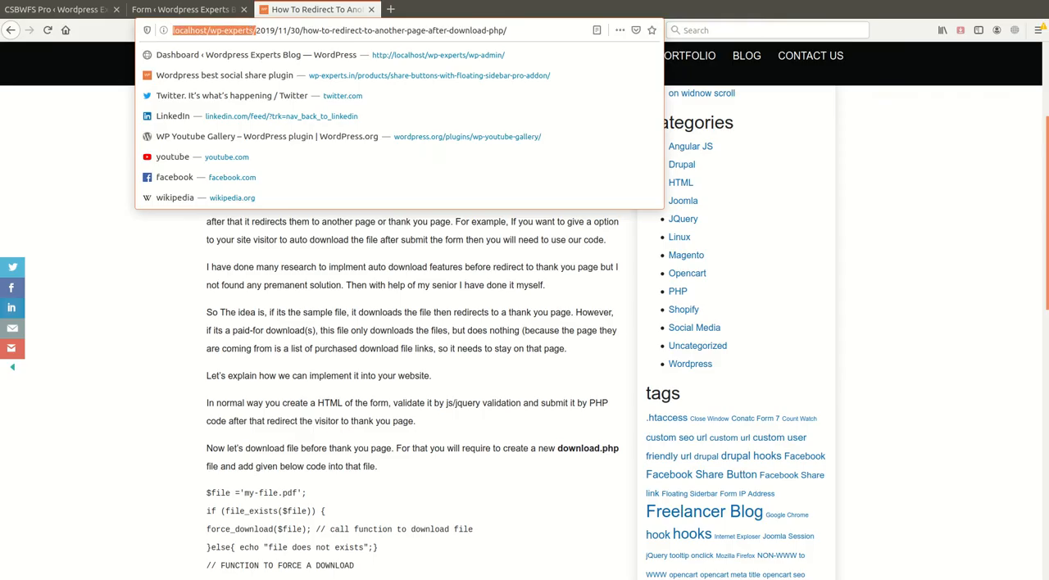
click(9, 11)
click(341, 254)
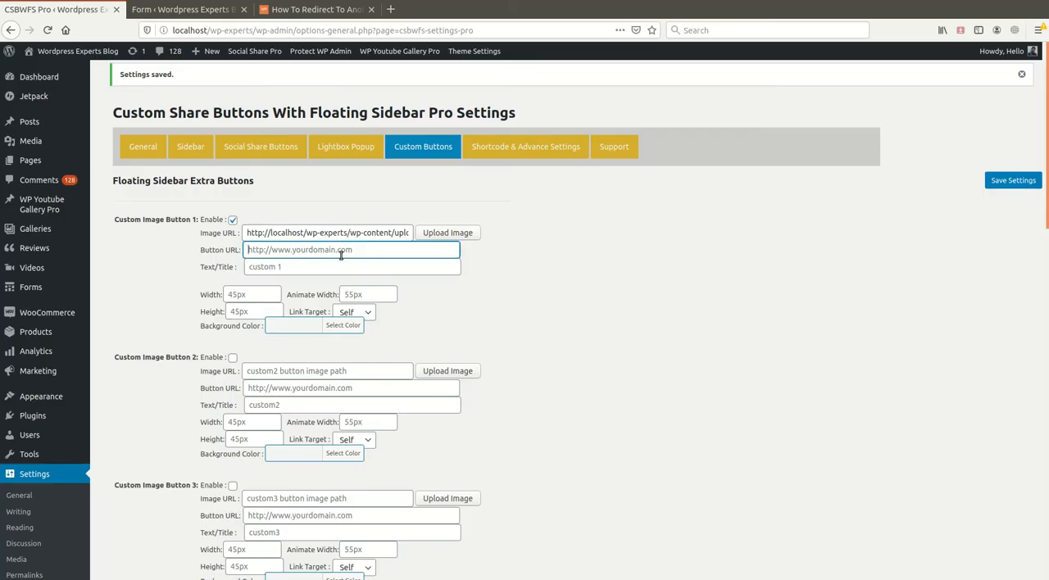
key(ctrl+v)
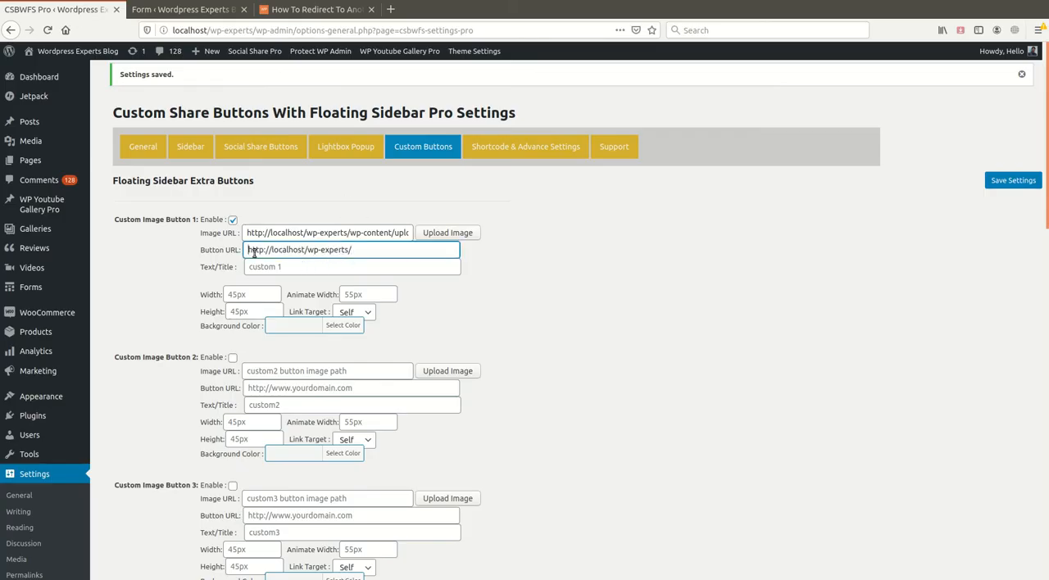
click(272, 264)
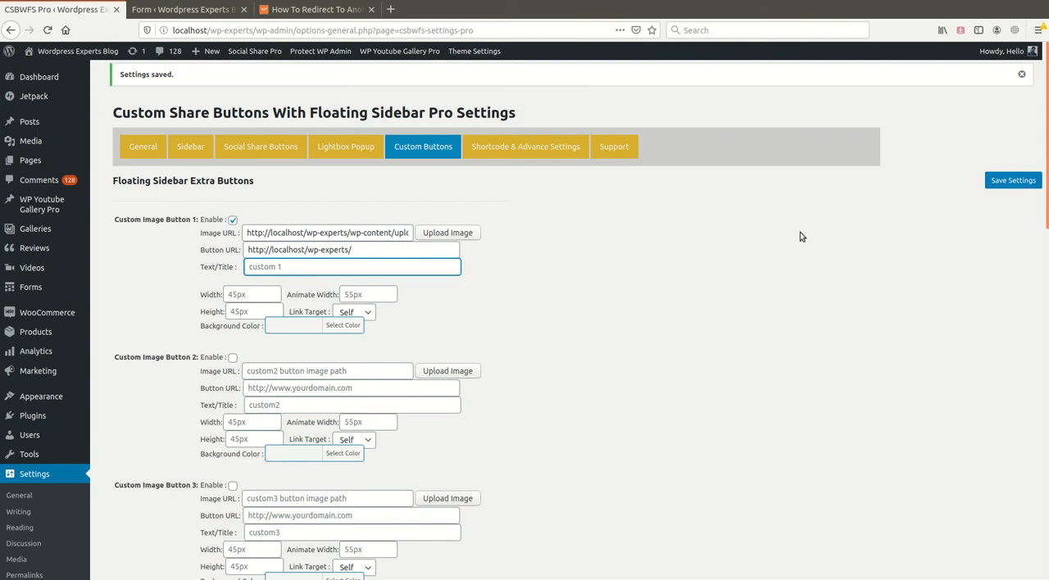
click(1013, 180)
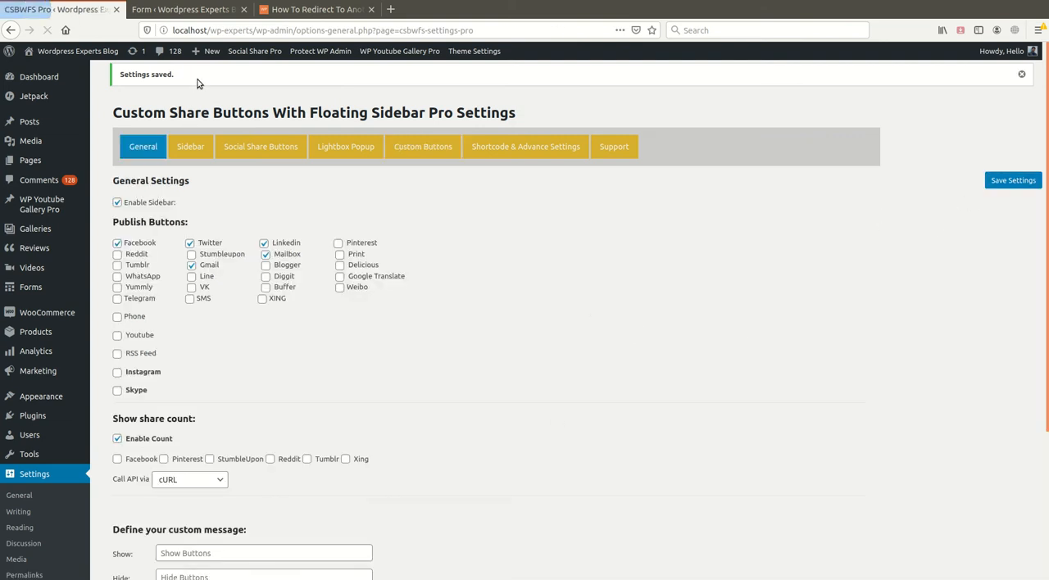
- Close the forms list tab and check the blog post's floating sidebar for the custom phone button
click(234, 9)
click(244, 9)
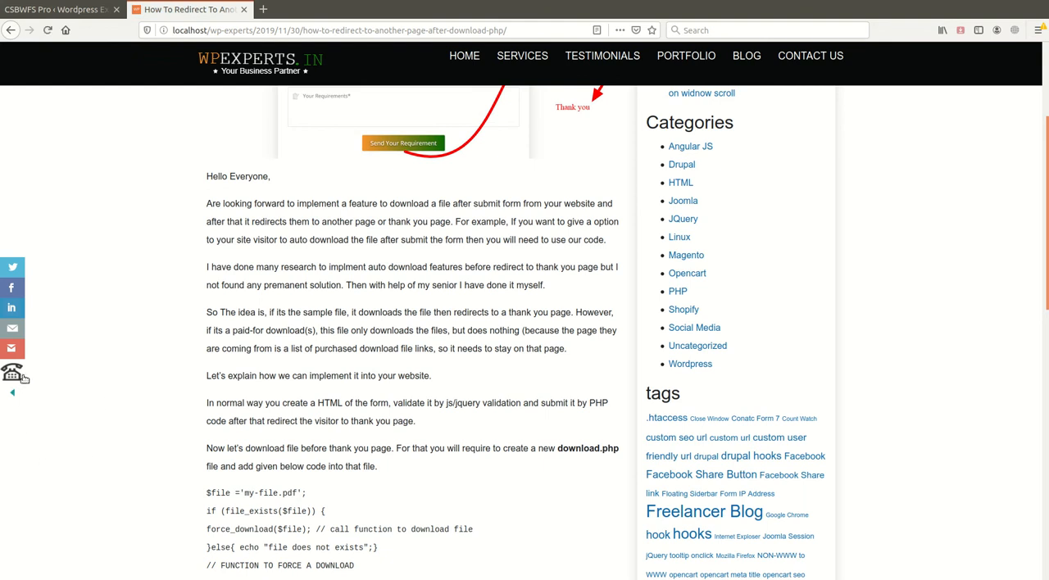
scroll(305, 521, down, 15)
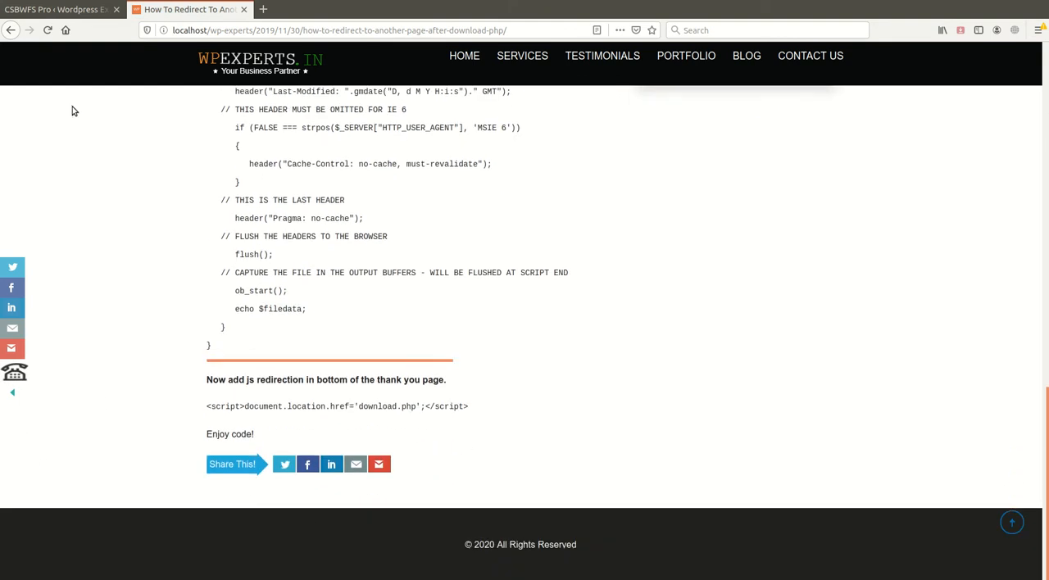
- Review the Custom Image Button 1 settings again and compare them with the Share This bar under the blog post
click(75, 11)
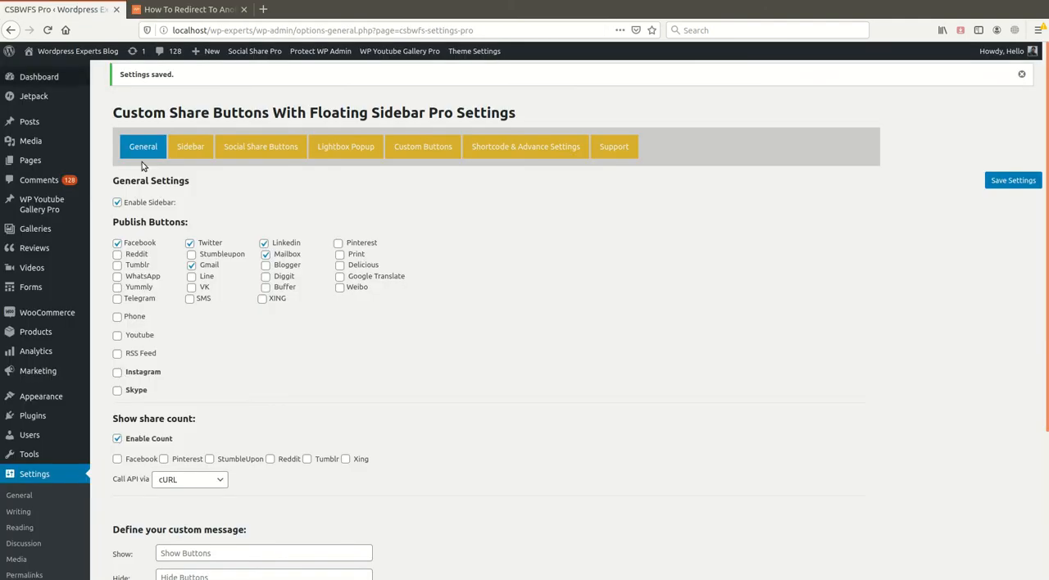
click(442, 156)
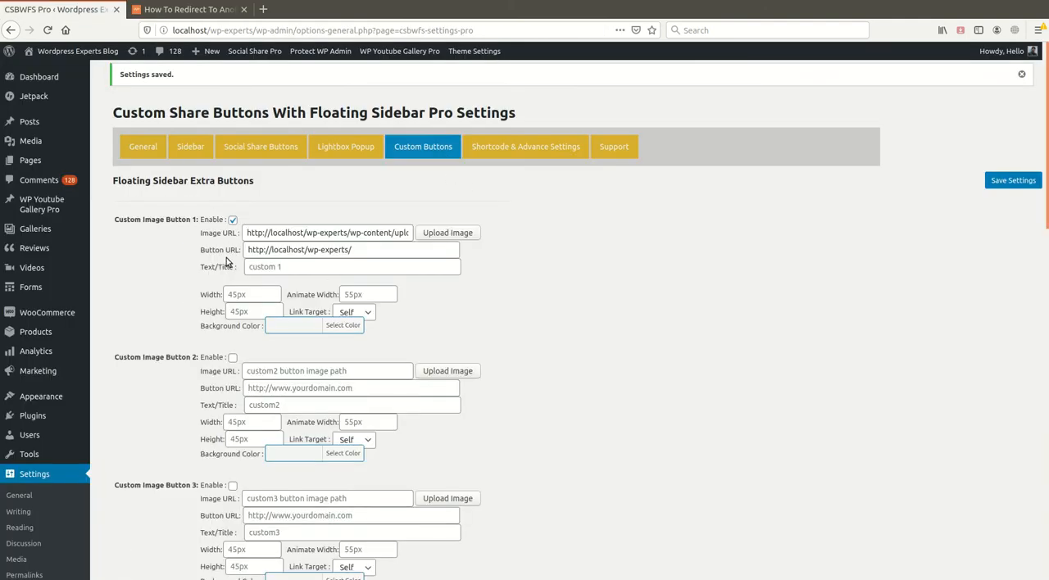
click(180, 10)
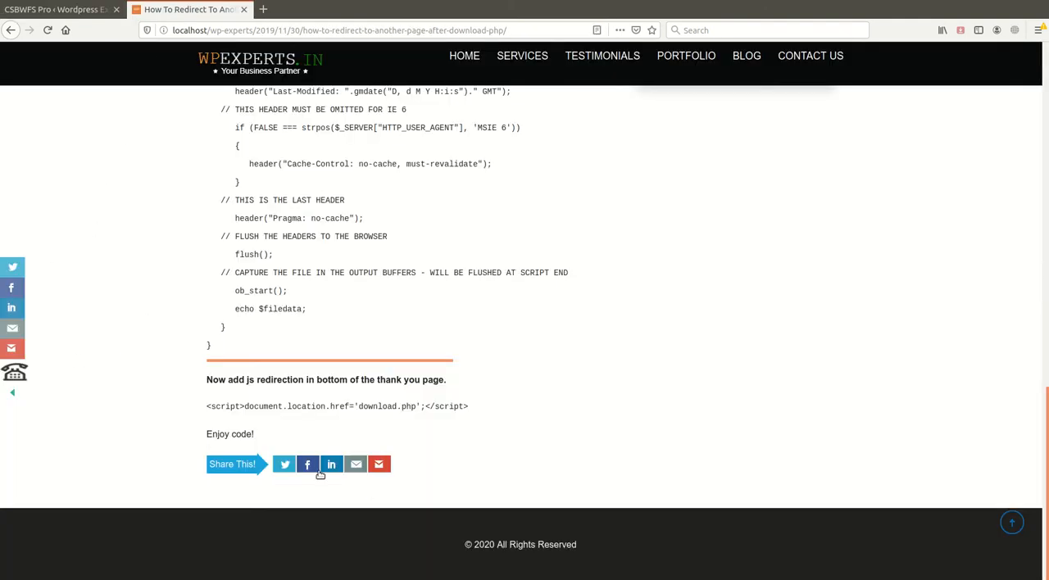
- Go back to the Custom Buttons settings, clear Custom Image Button 1's Button URL and Image URL, and disable the button
click(90, 10)
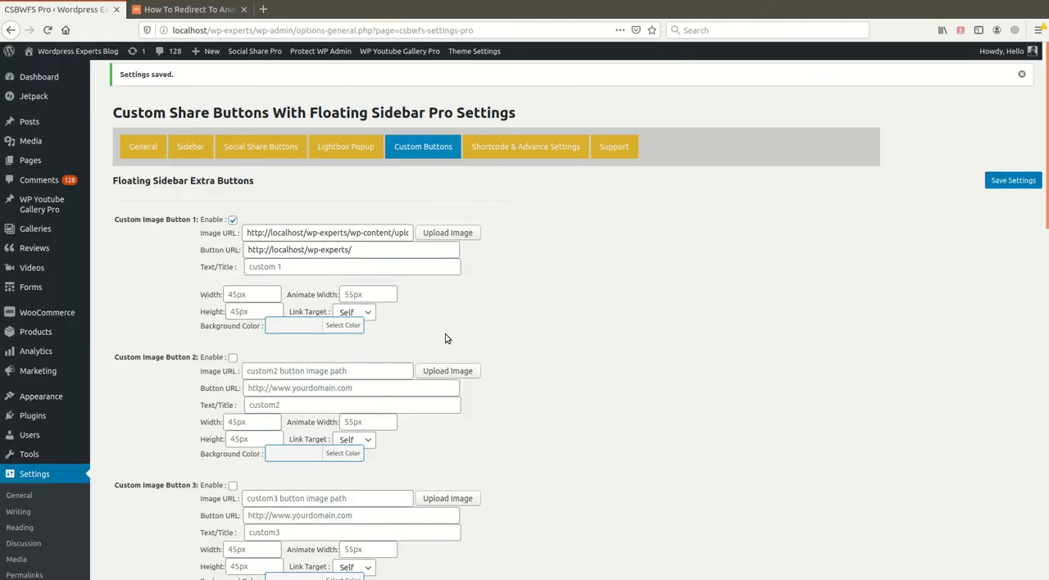
click(375, 250)
key(ctrl+a)
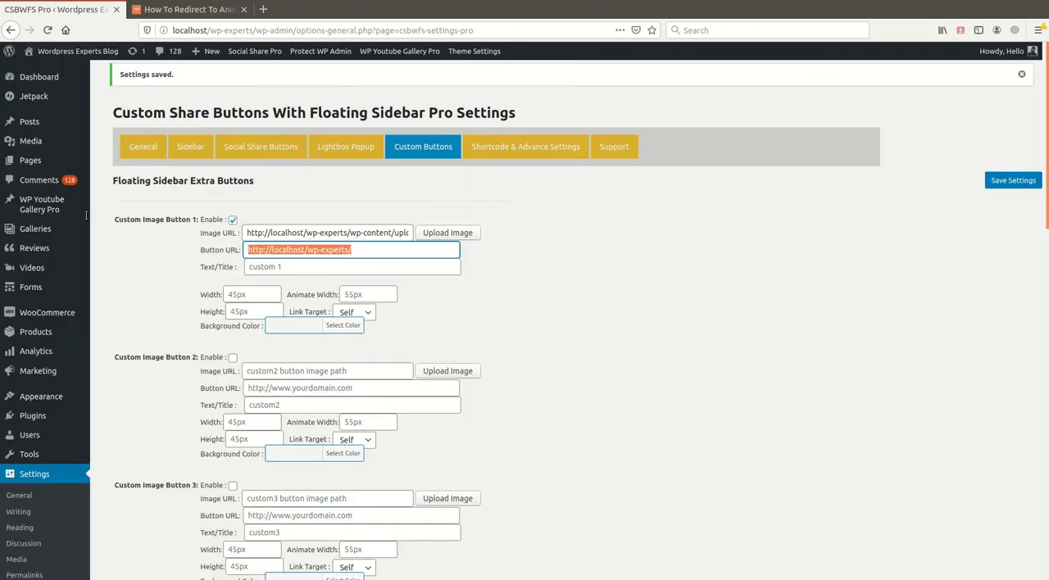
key(BackSpace)
click(300, 232)
key(ctrl+a)
key(BackSpace)
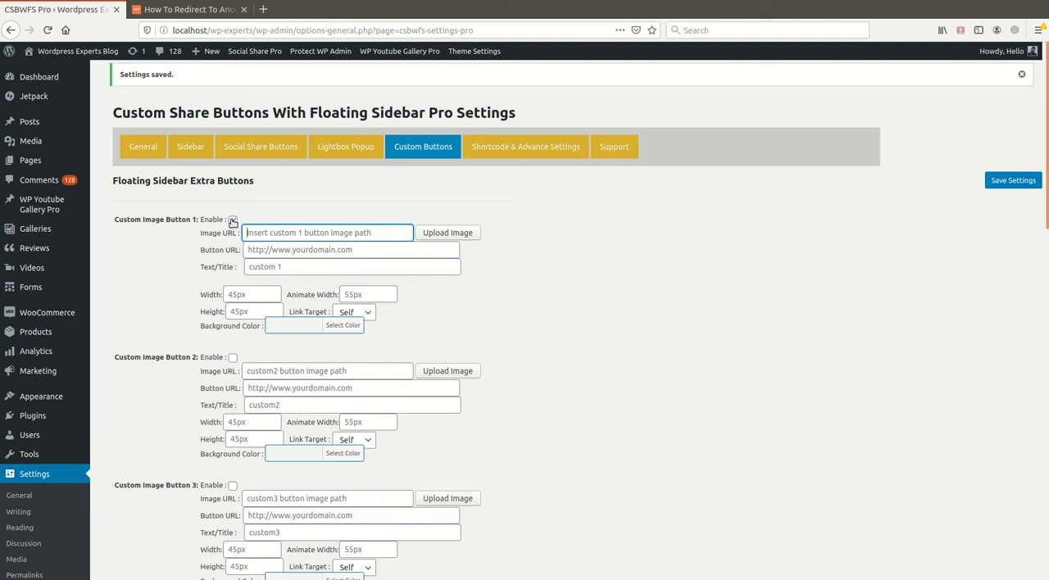
click(232, 222)
- Clear Custom Text Button 1's Background Color and save the settings
scroll(221, 409, down, 10)
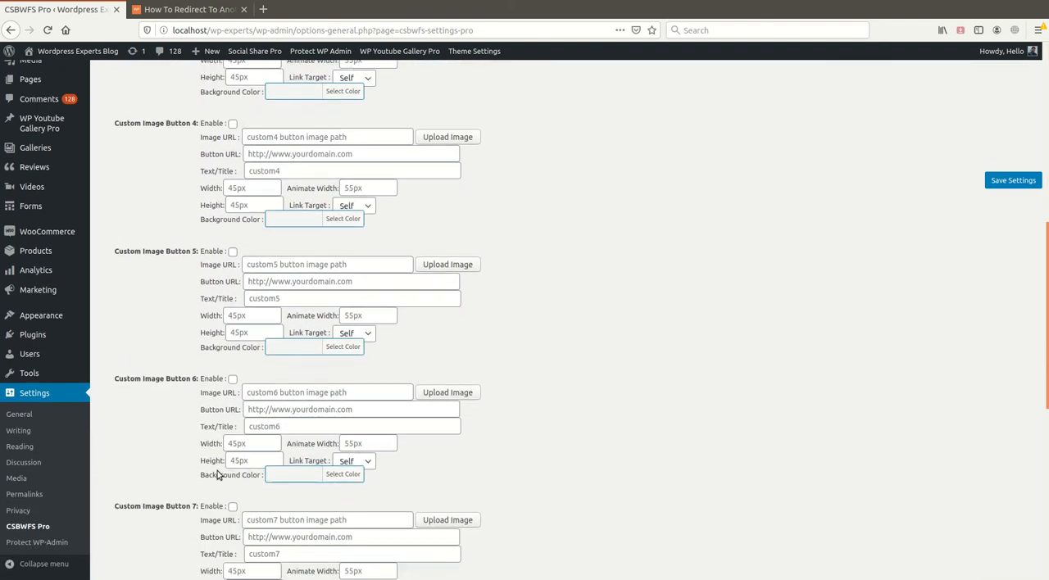
scroll(218, 476, down, 10)
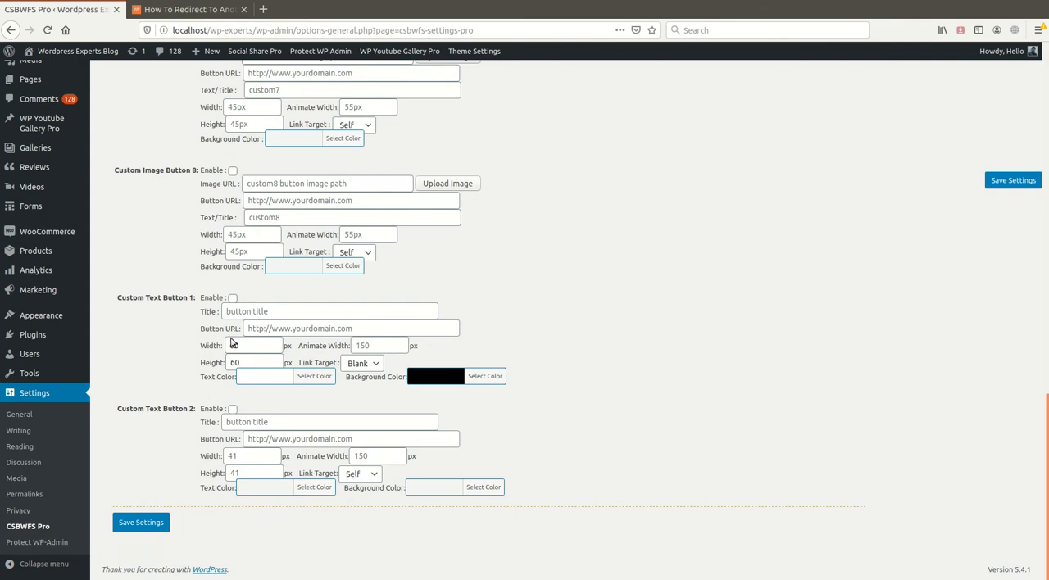
click(284, 313)
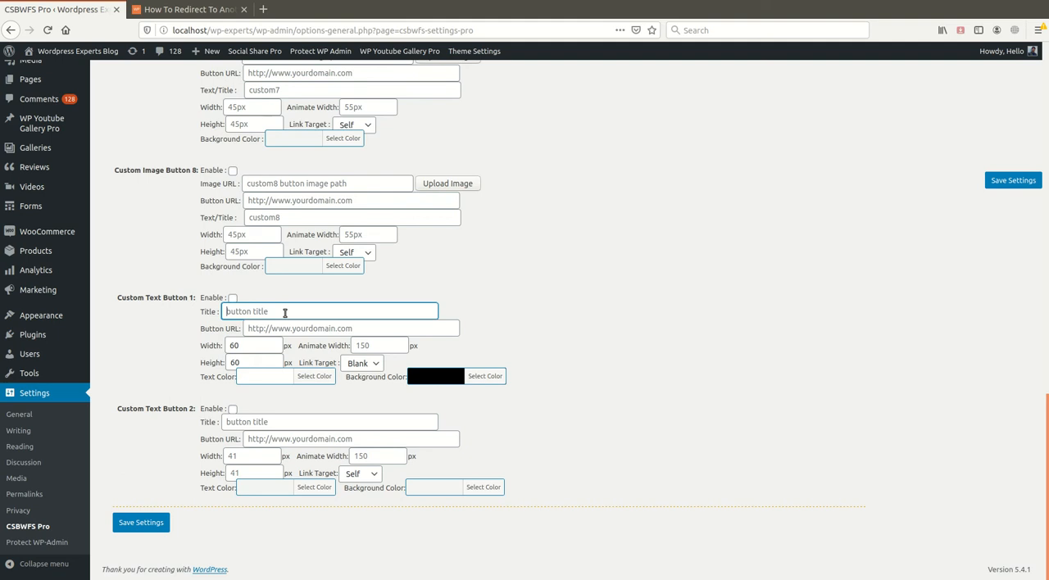
click(485, 379)
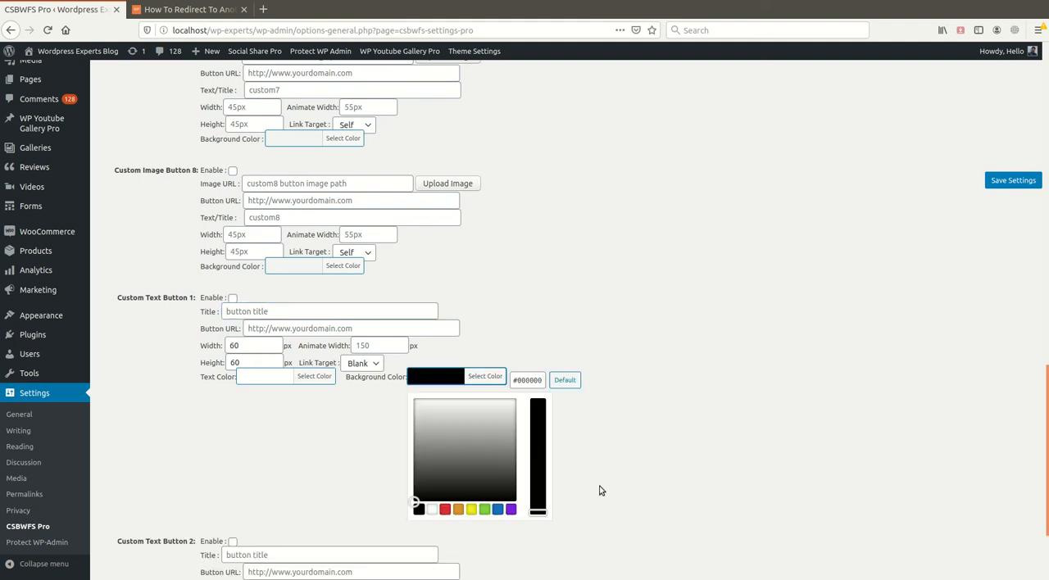
triple_click(542, 380)
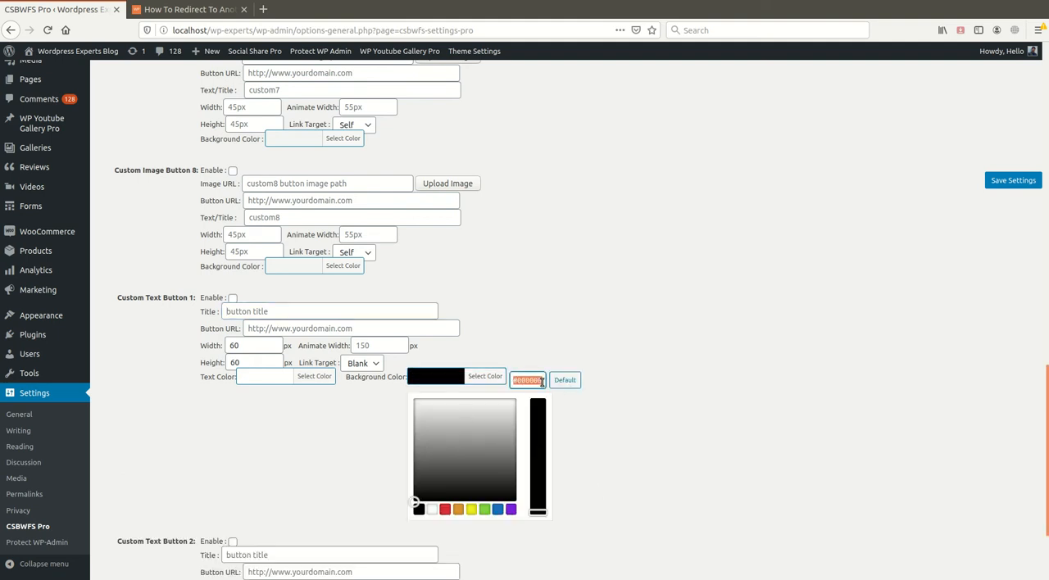
key(BackSpace)
click(700, 409)
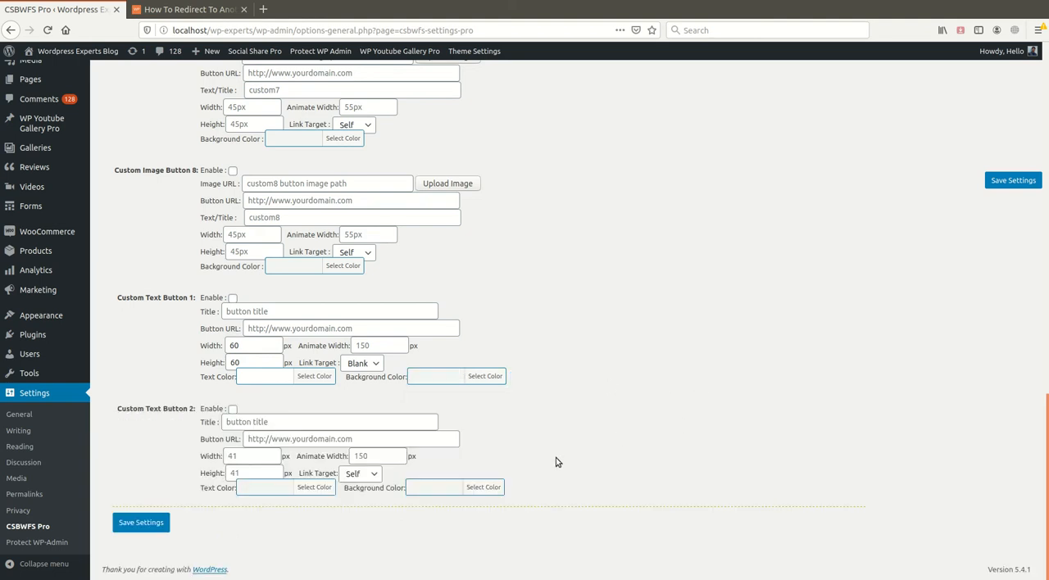
scroll(600, 392, up, 15)
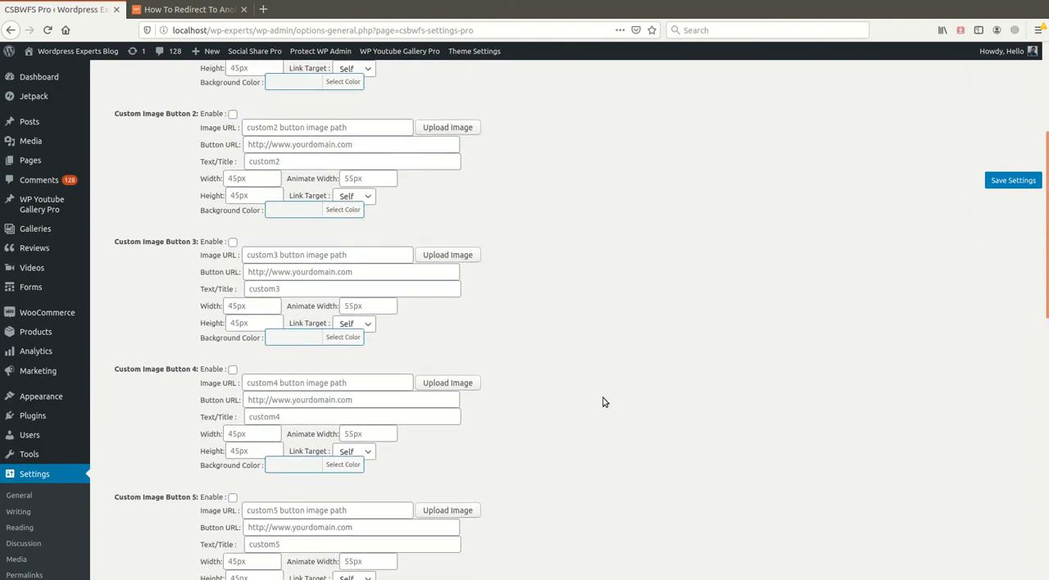
scroll(602, 402, up, 5)
click(1013, 182)
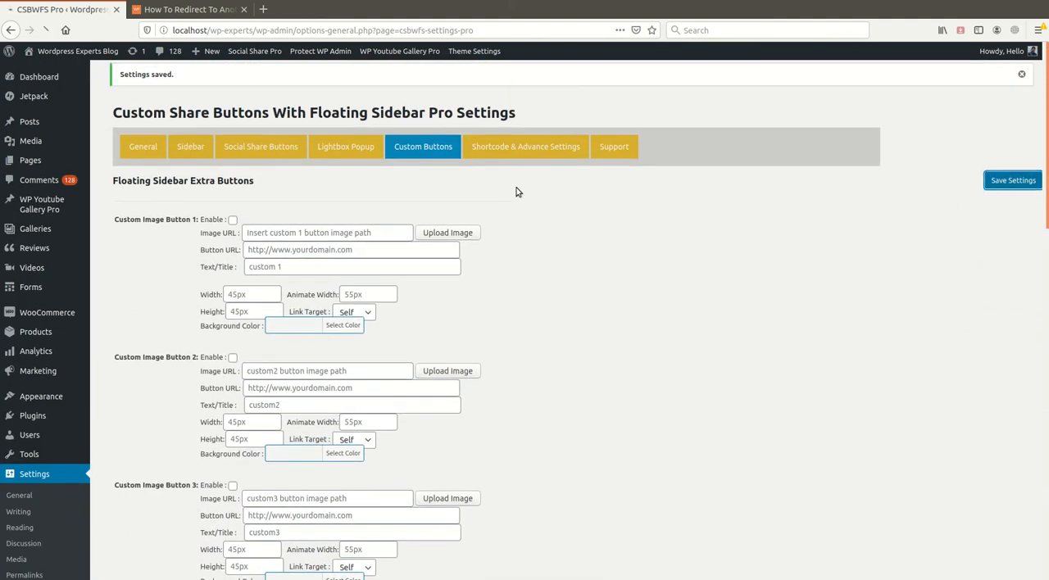
- Open the Shortcode & Advance Settings and select the csbwfs_buttons shortcode
click(523, 152)
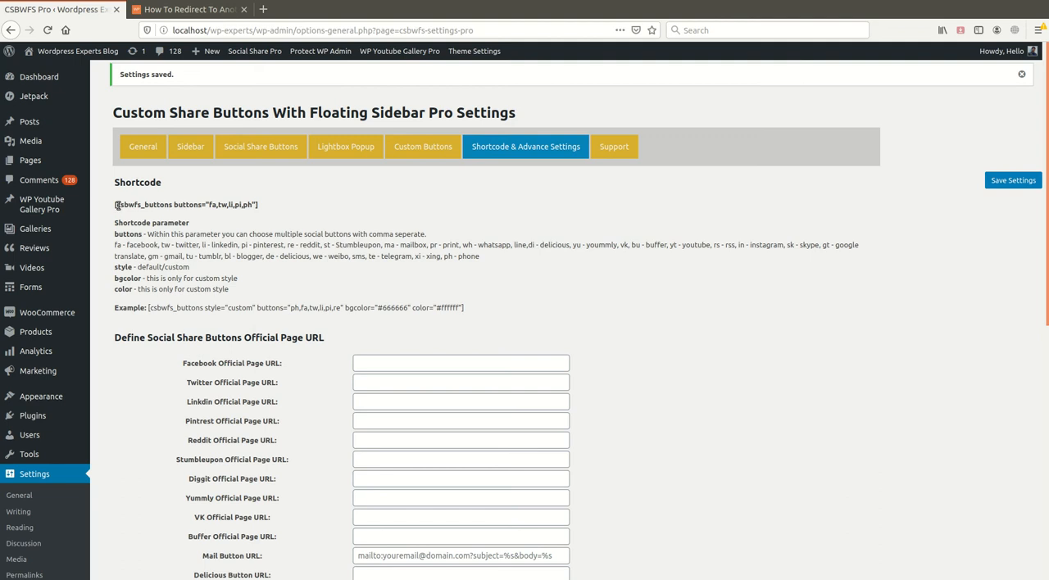
drag(115, 205, 305, 208)
click(311, 210)
triple_click(193, 207)
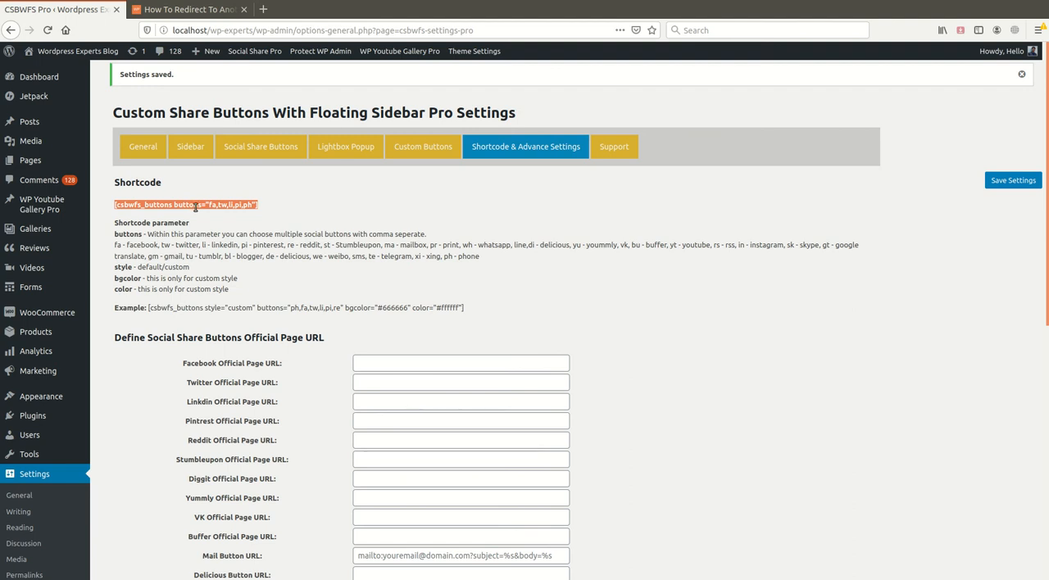
- In the Sidebar settings, choose the page post type under Hide Sidebar On and save the settings
click(192, 147)
scroll(242, 388, down, 5)
scroll(271, 353, up, 3)
scroll(316, 279, down, 3)
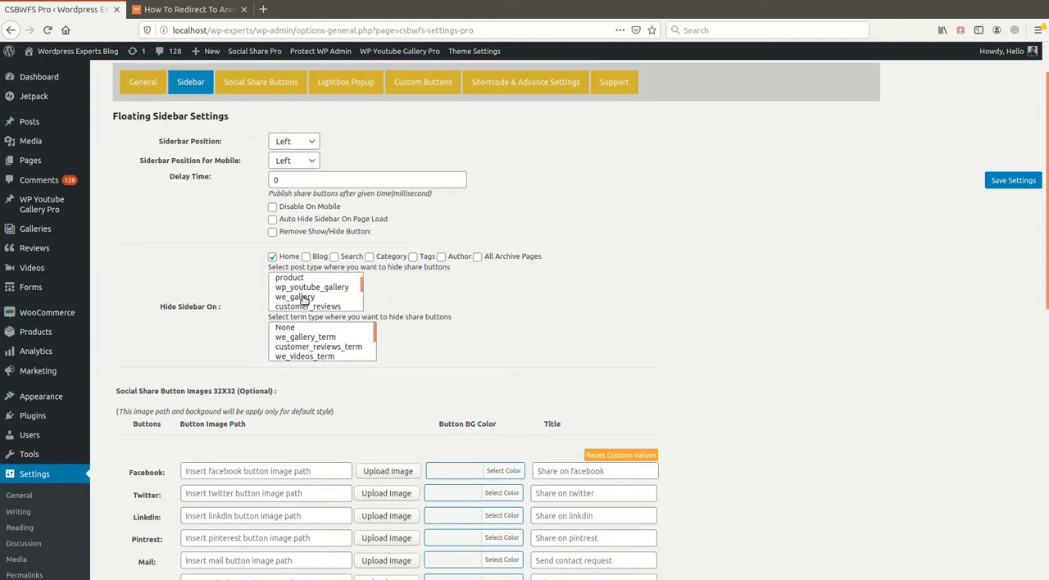
scroll(303, 301, down, 1)
click(305, 246)
scroll(574, 341, up, 3)
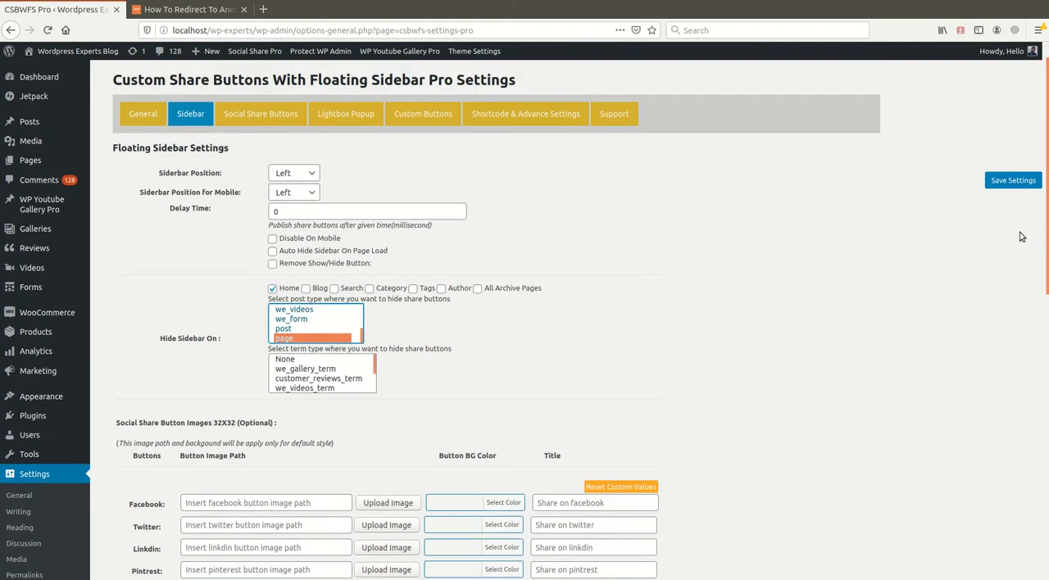
click(1014, 181)
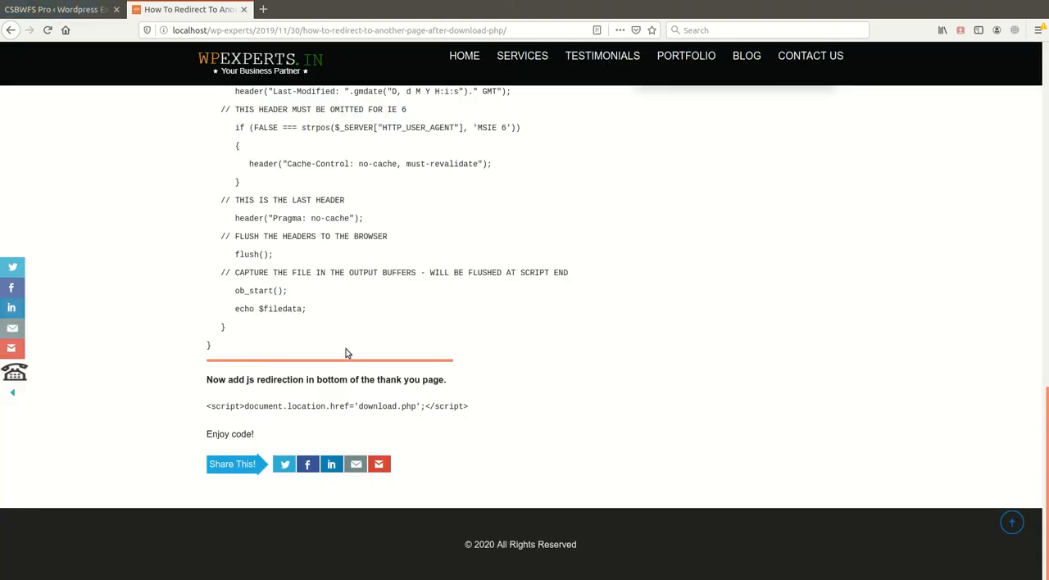
- Look at the blog post, return to the Sidebar settings, choose post as the post type to hide the sidebar on, and save
scroll(352, 340, up, 2)
click(57, 9)
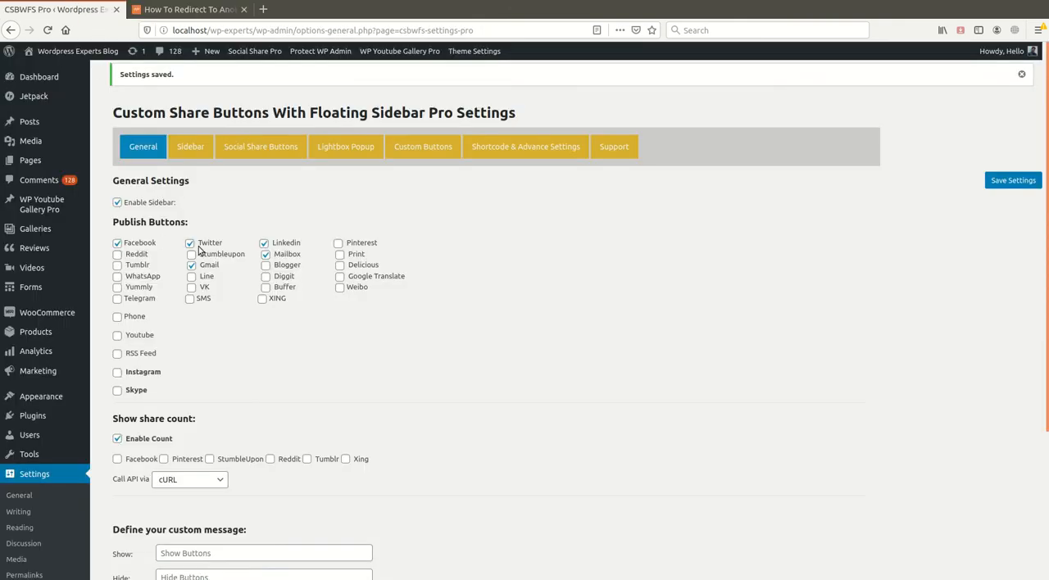
click(195, 153)
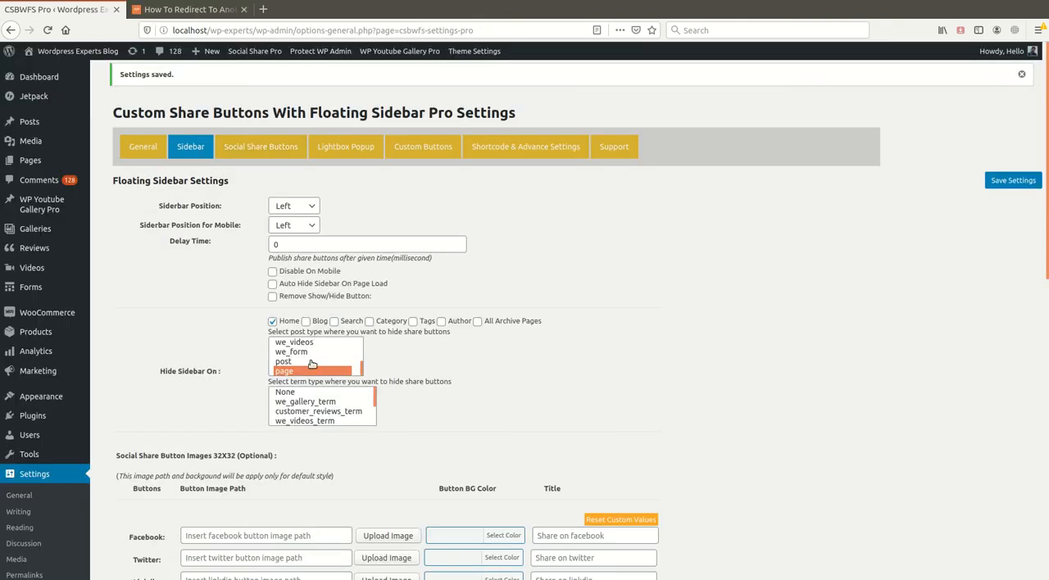
click(1013, 180)
- Reload the blog post and examine its floating sidebar area and the Share This bar below the content
click(194, 9)
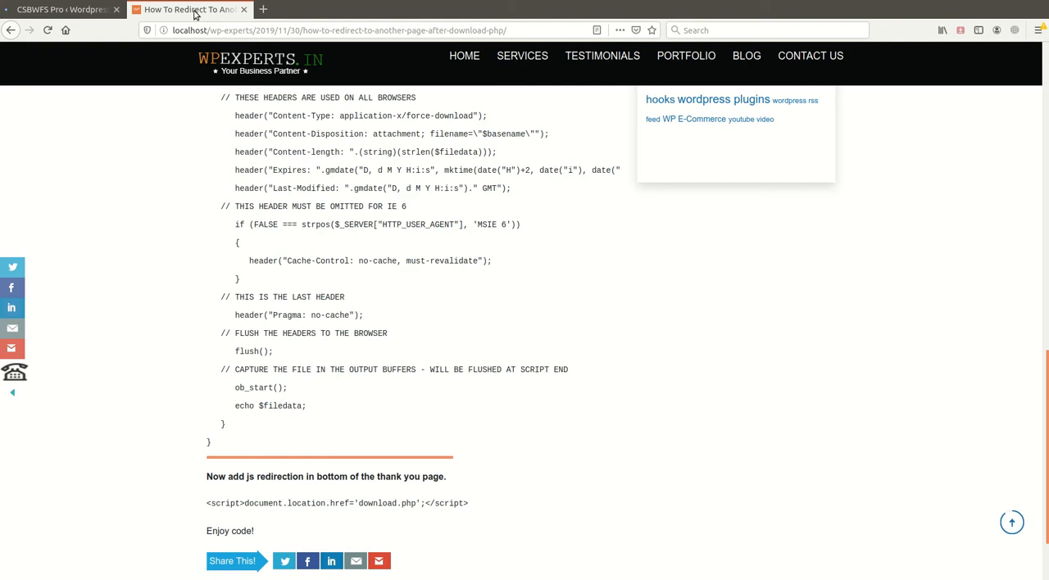
key(F5)
scroll(332, 441, up, 15)
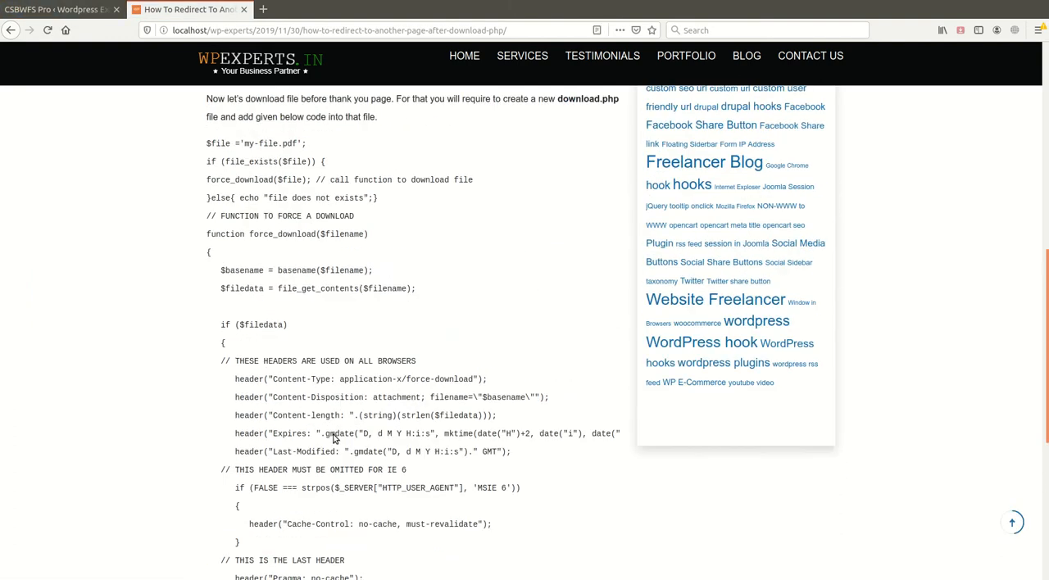
scroll(334, 435, down, 15)
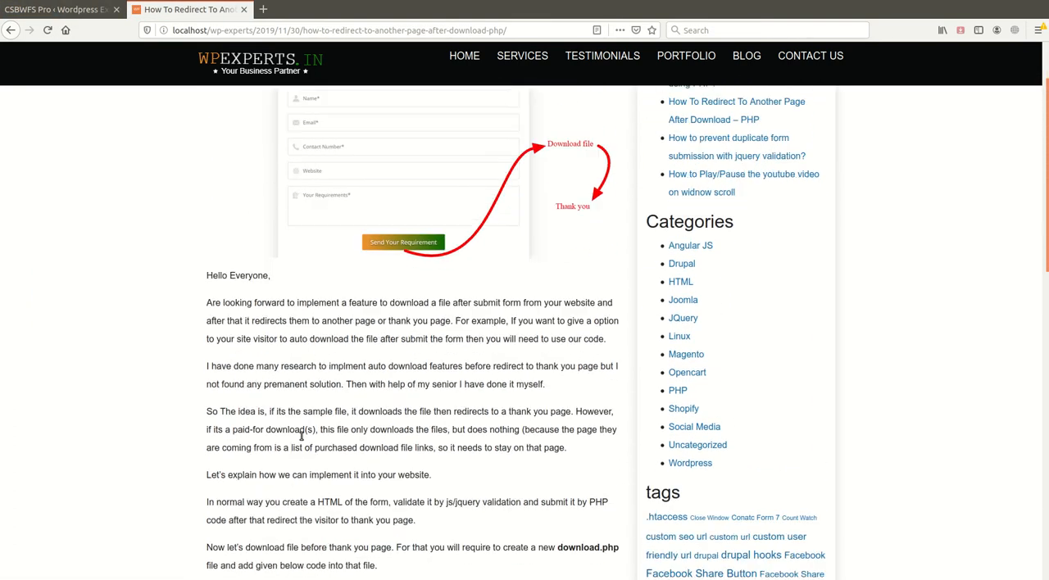
scroll(300, 440, down, 3)
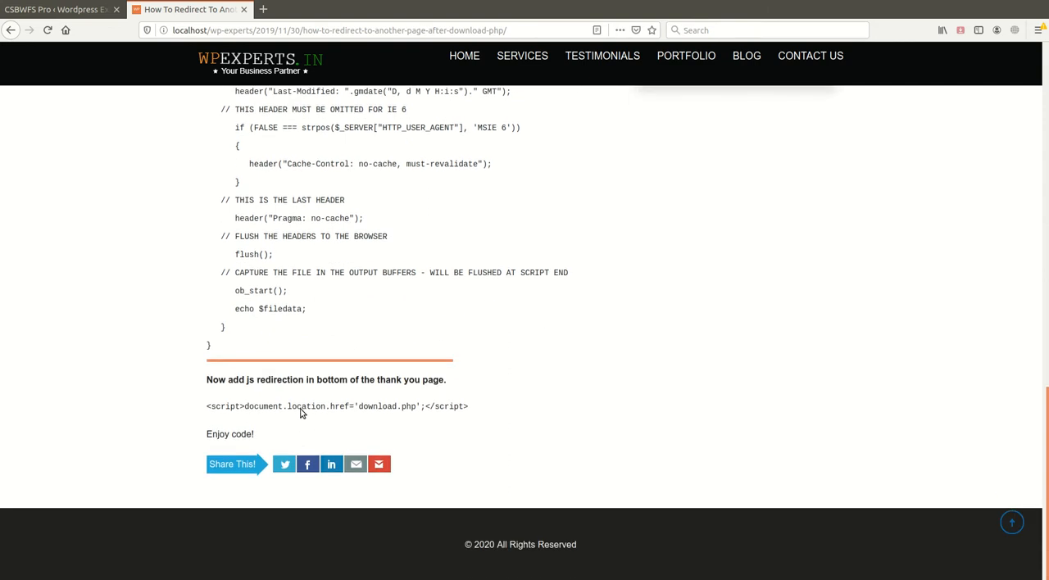
scroll(178, 393, up, 12)
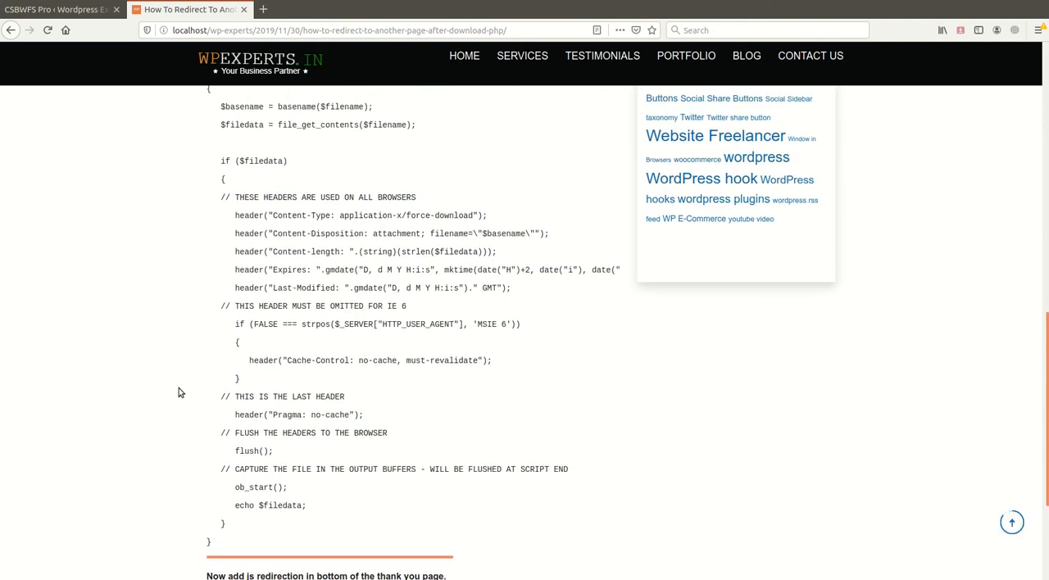
scroll(137, 343, up, 9)
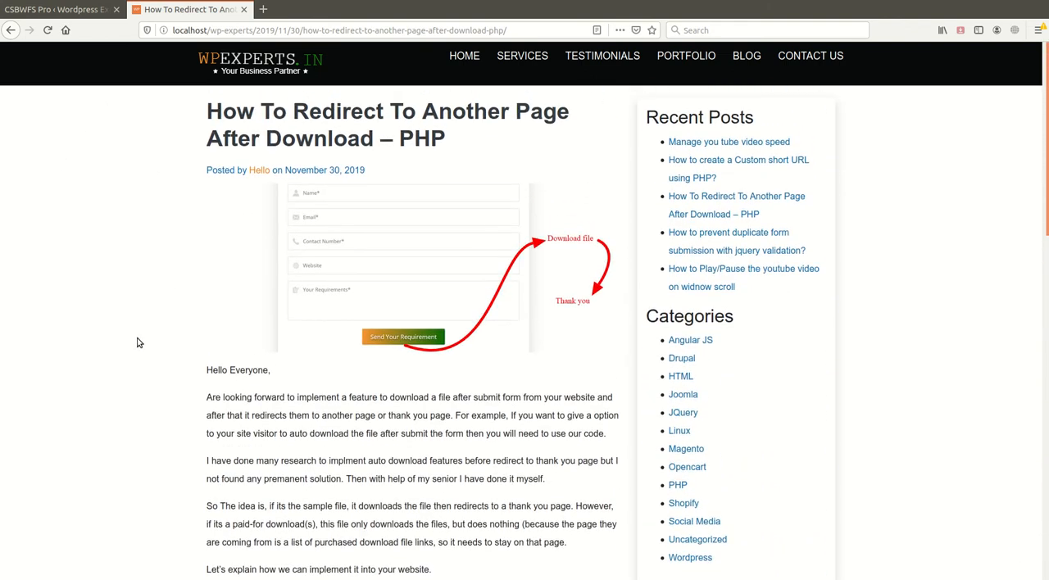
scroll(159, 399, down, 11)
scroll(166, 414, down, 10)
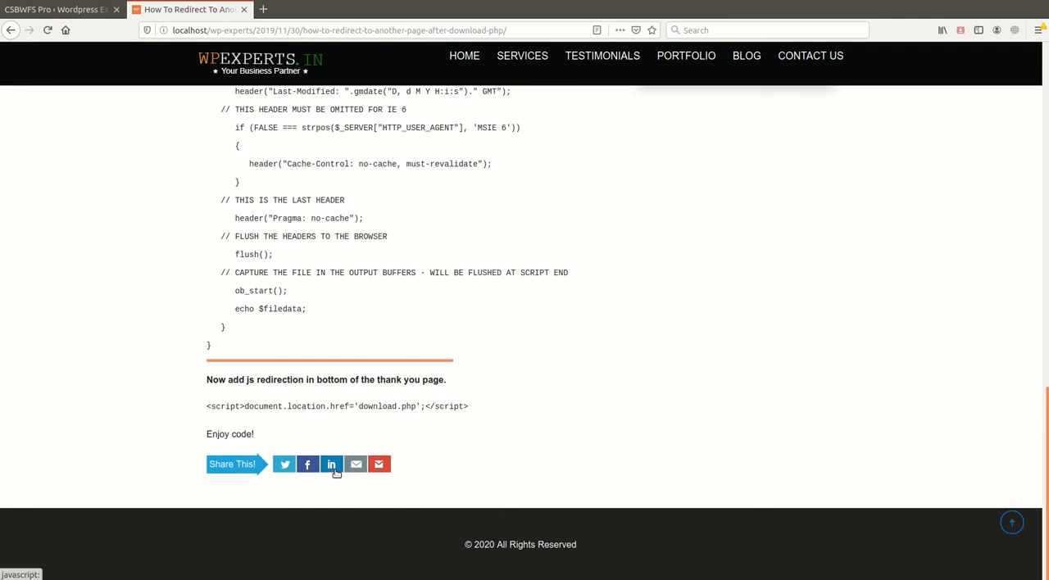
- Copy the shortcode [csbwfs_buttons buttons="fa,tw,li,pi,ph"] from the Shortcode & Advance Settings
click(81, 17)
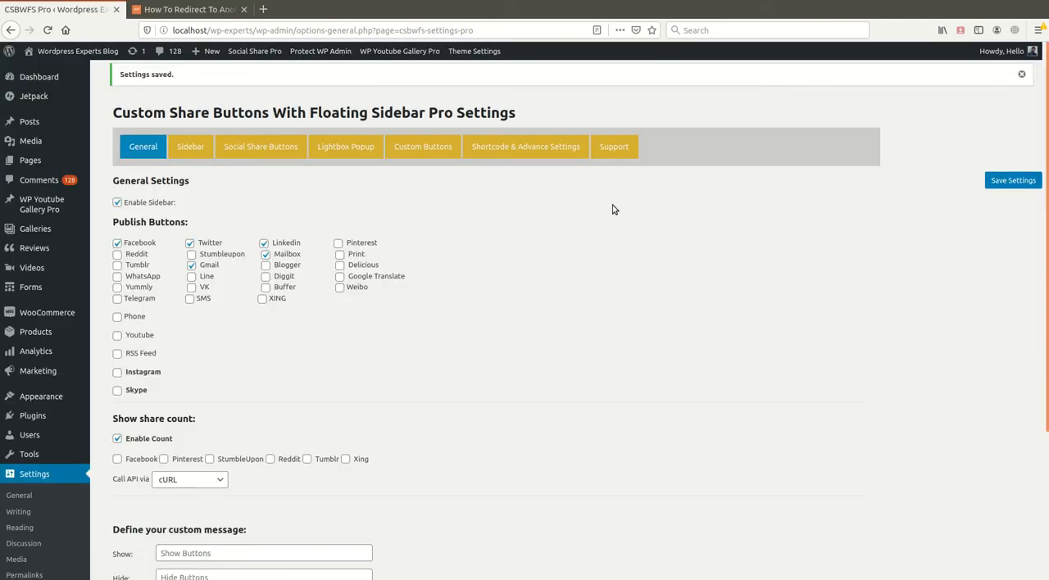
click(541, 151)
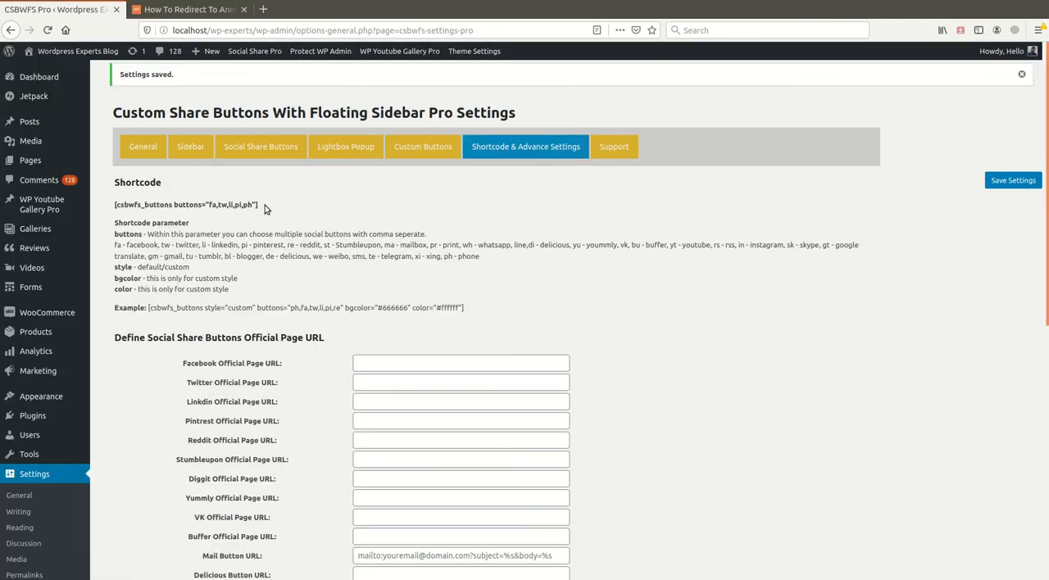
drag(265, 205, 123, 204)
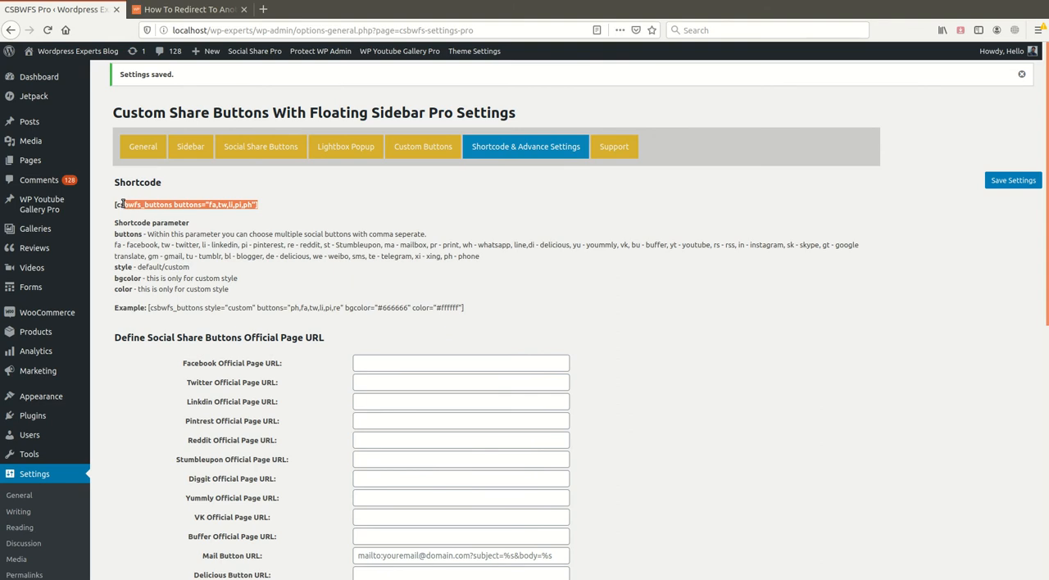
- Look at the blog post again and review the post type chosen under Hide Sidebar On in the Sidebar settings
click(179, 9)
scroll(477, 214, up, 2)
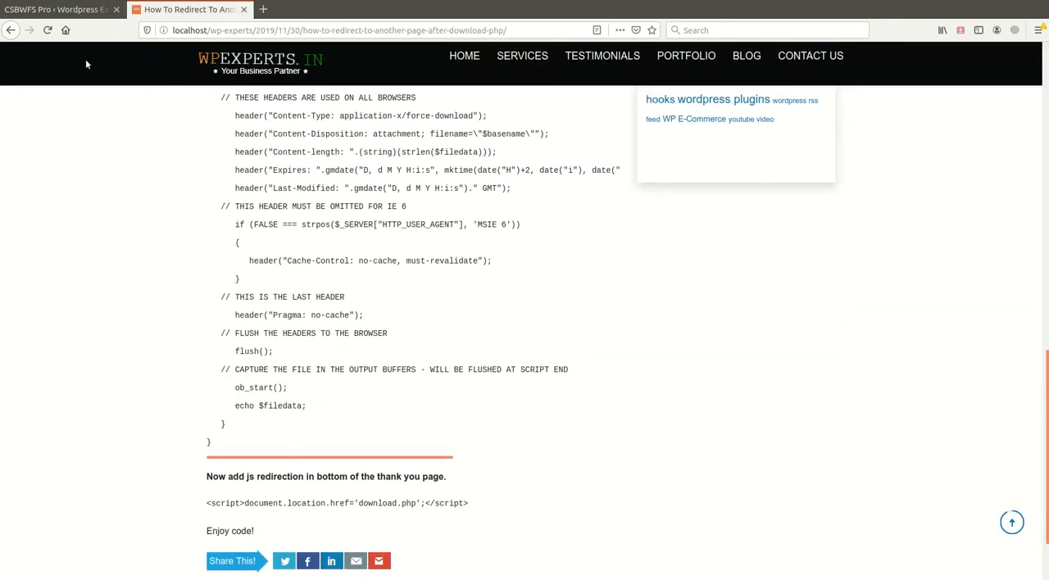
click(49, 9)
click(143, 146)
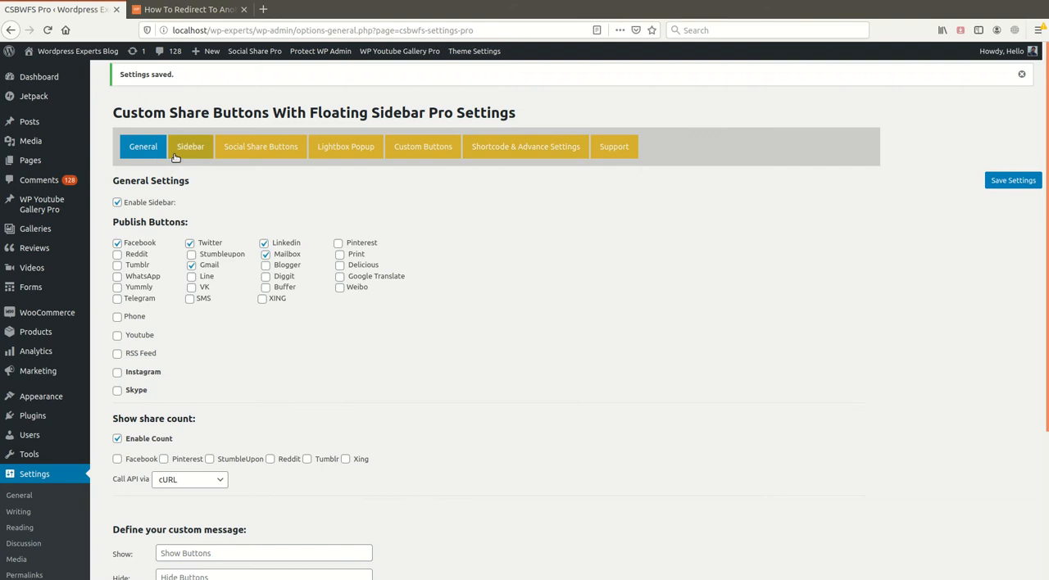
click(190, 147)
scroll(435, 390, down, 1)
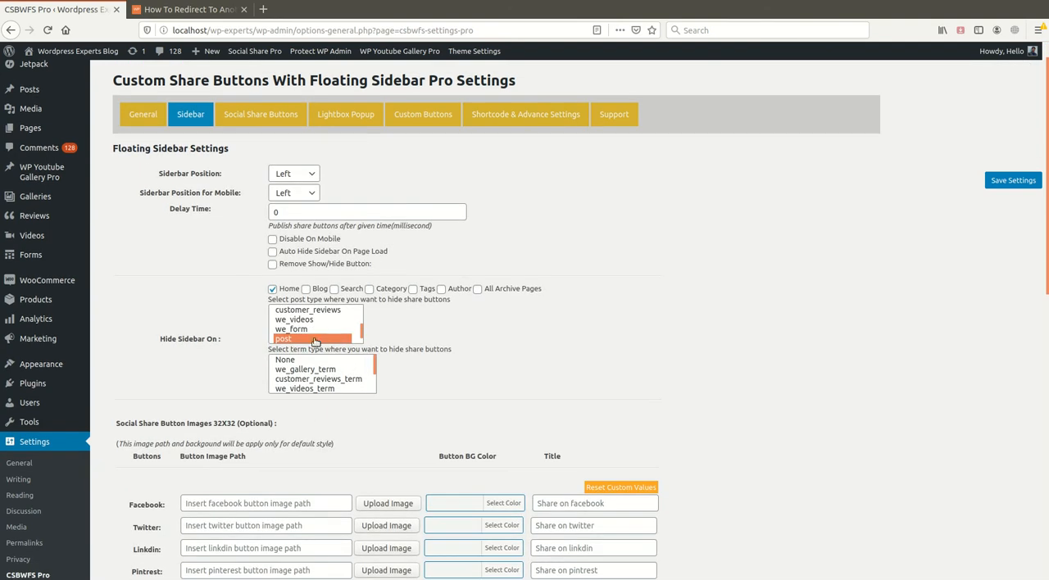
scroll(315, 342, down, 1)
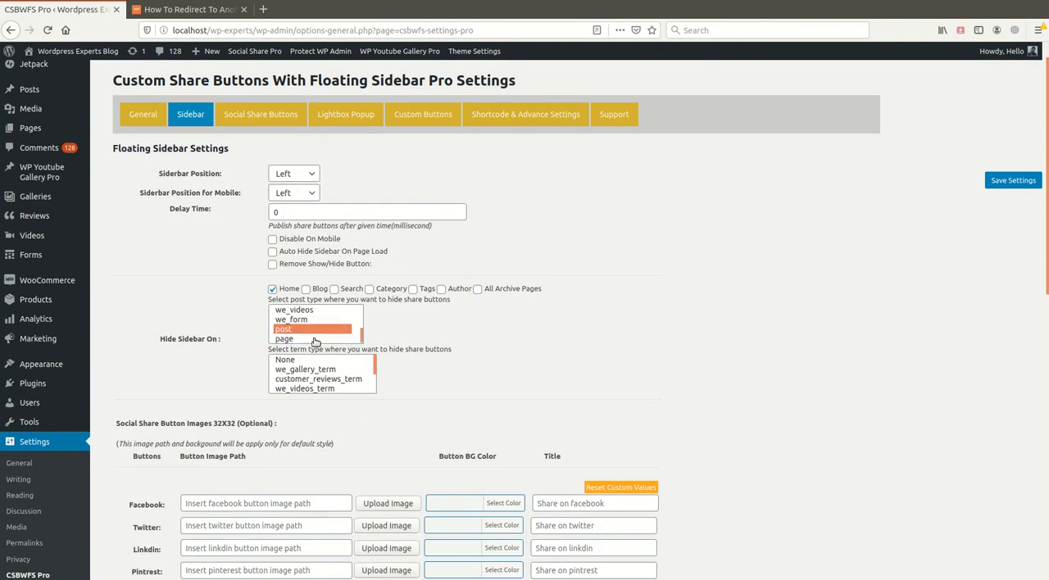
- Open the site's Testimonials and Services pages and check them for the floating sidebar
click(188, 9)
scroll(458, 77, up, 2)
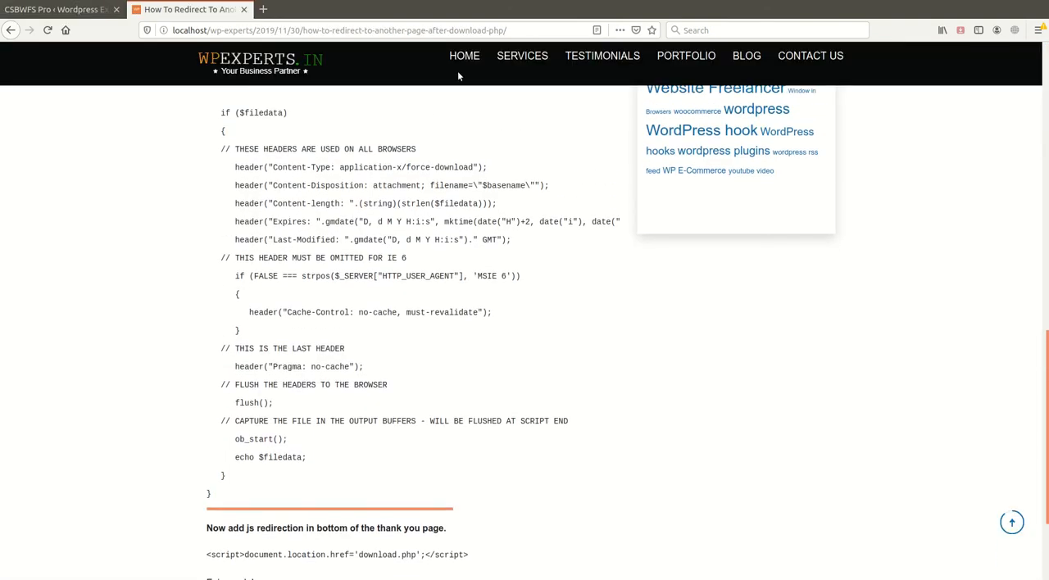
click(598, 57)
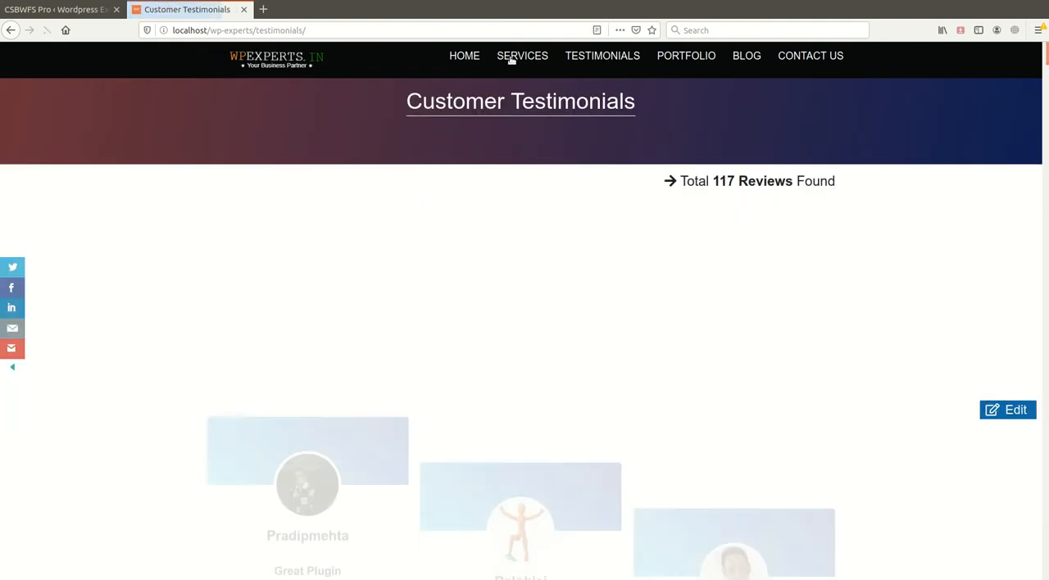
click(515, 57)
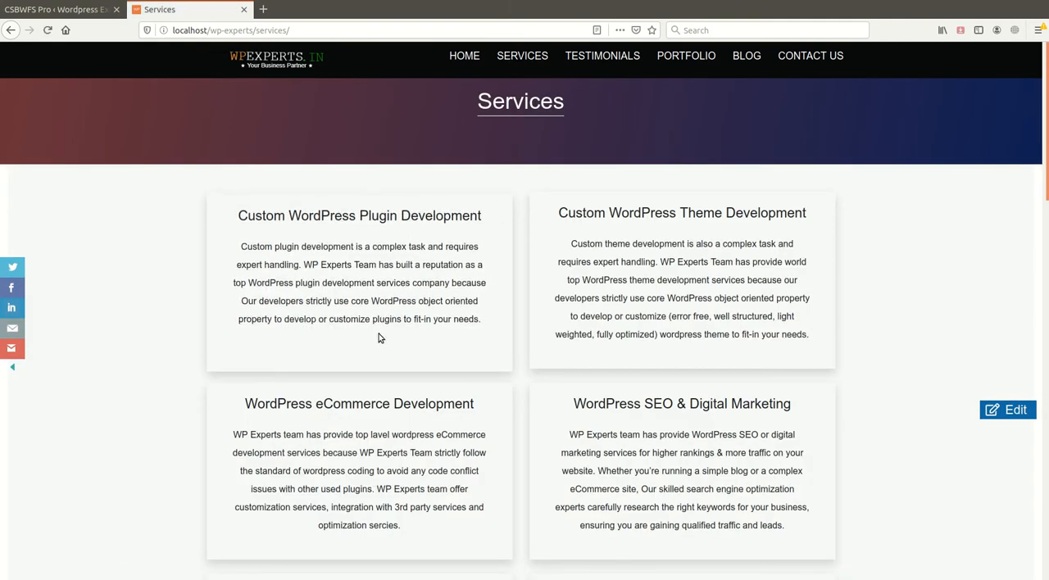
- Open the Services page for editing and insert [csbwfs_buttons buttons="fa,tw,li,pi,ph"] on a new line above its content
click(1014, 412)
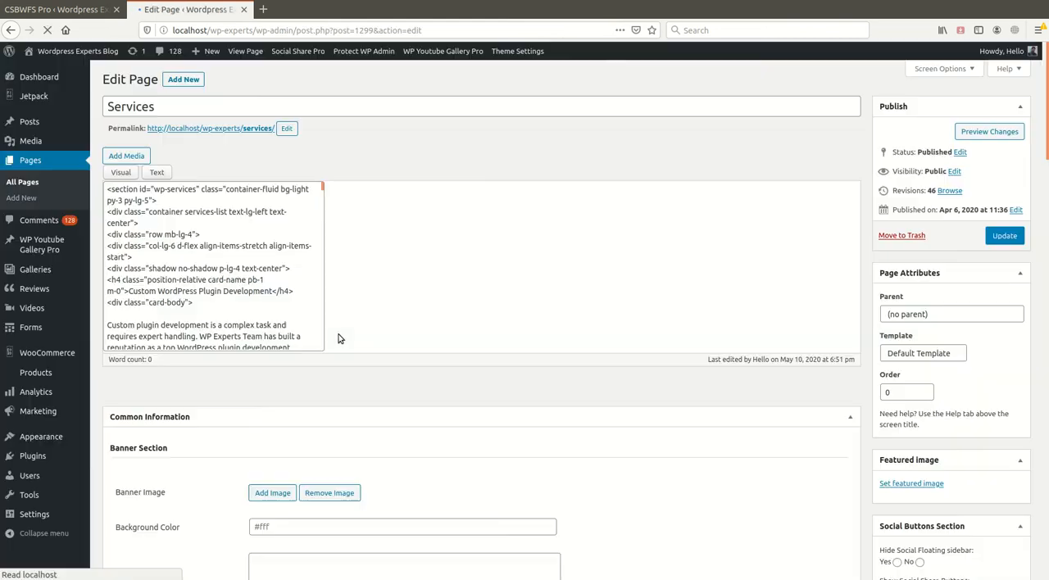
click(111, 199)
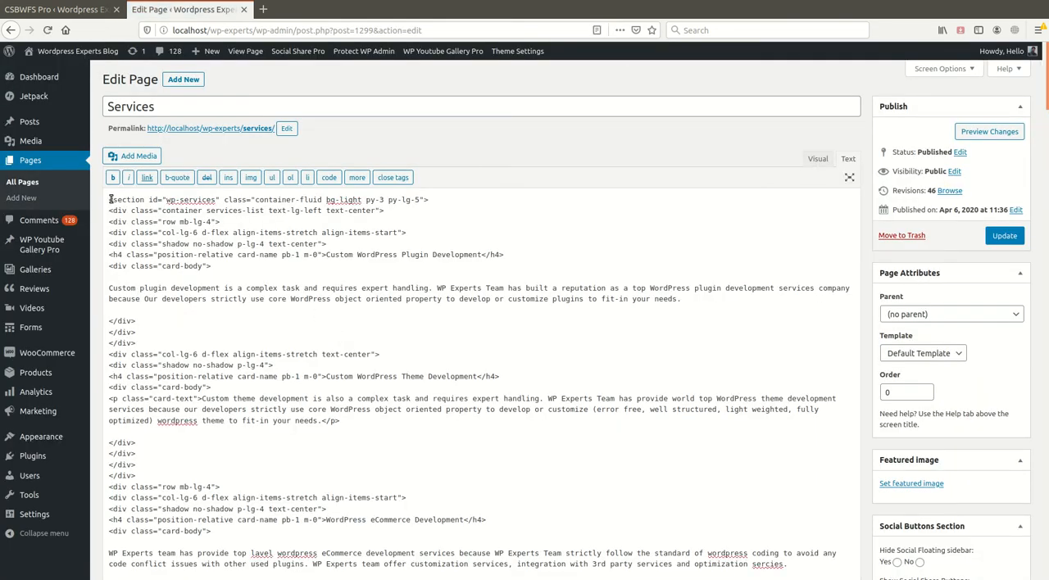
key(Return)
text([csbwfs_buttons buttons="fa,tw,li,pi,ph"])
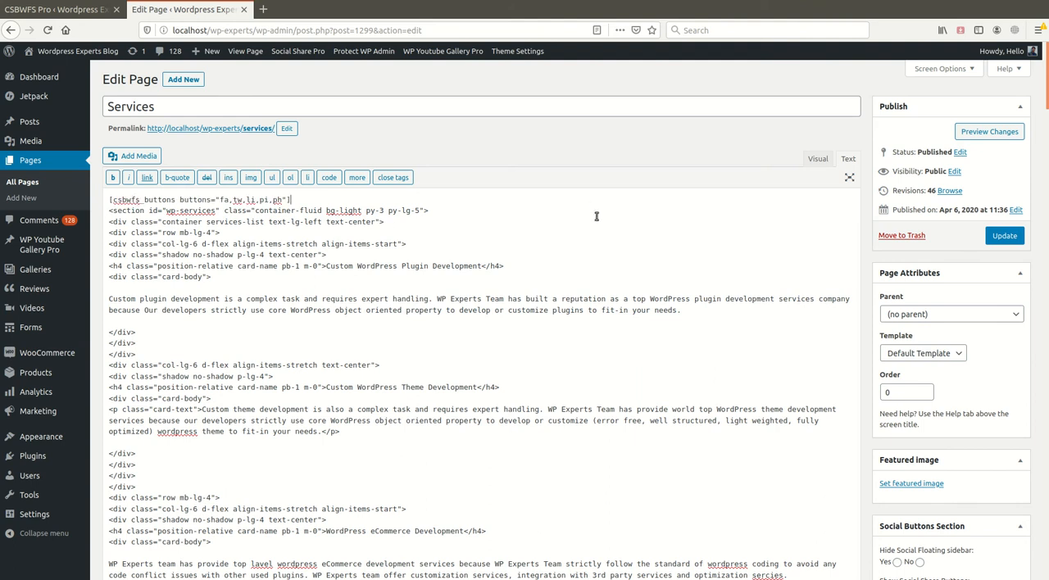
- Undo the shortcode insertion above the Services page content
key(Return)
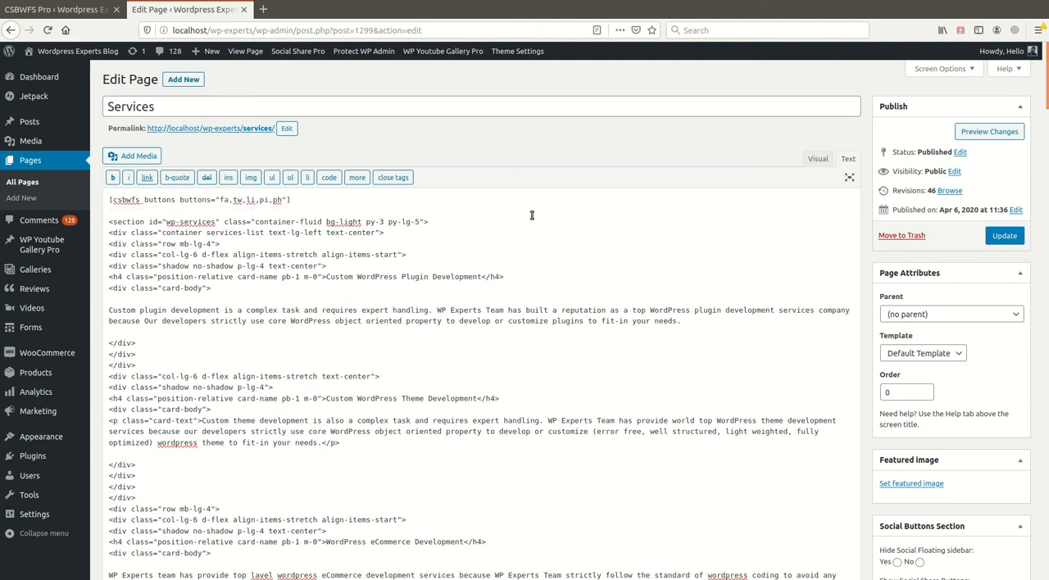
key(ctrl+z)
key(ctrl+z)
key(ctrl+z)
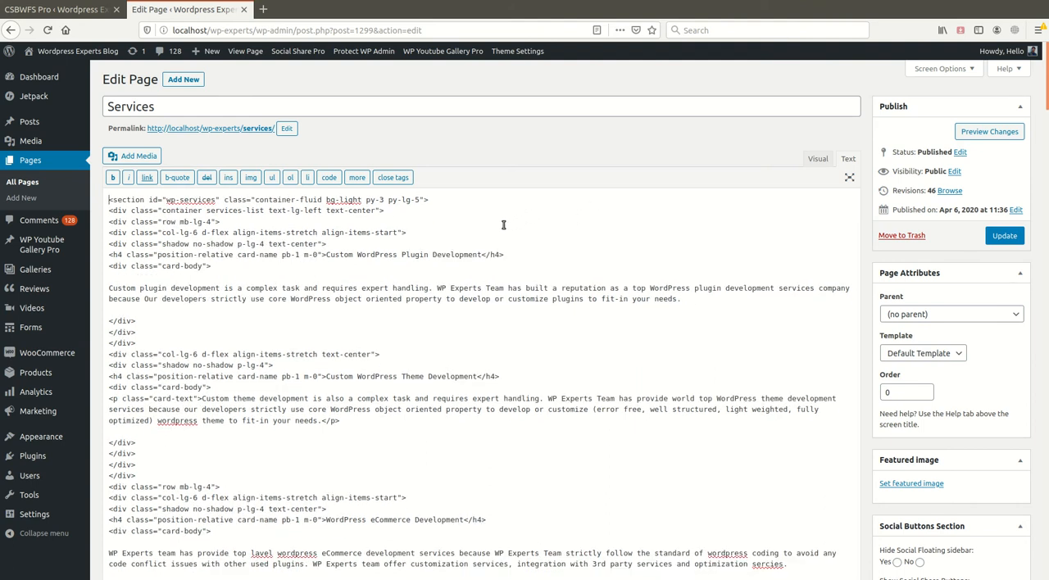
- Insert [csbwfs_buttons buttons="fa,tw,li,pi,ph"] on a new line below the services-list container div, update the page and view it on the site
key(Return)
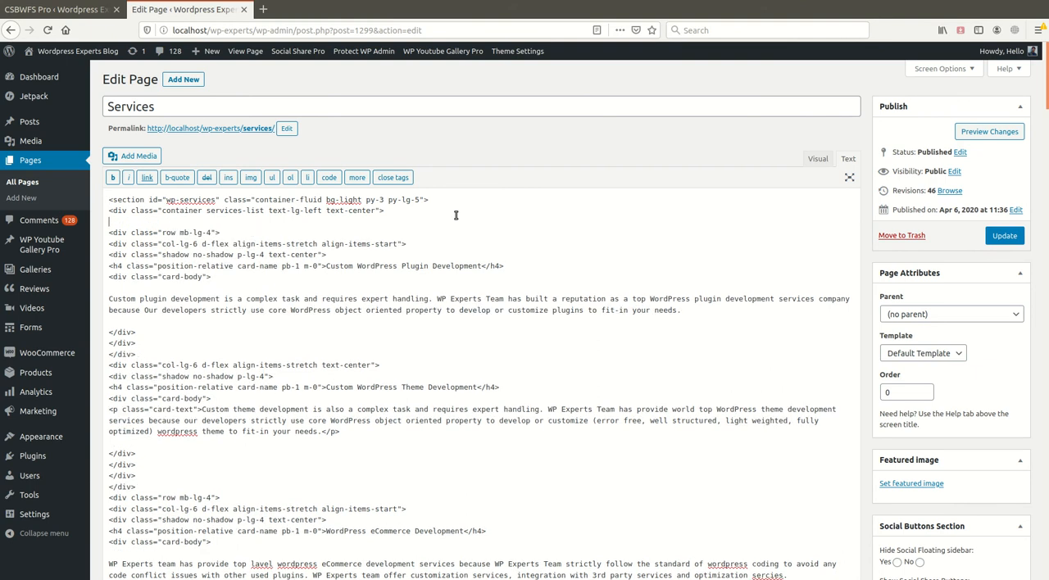
text([csbwfs_buttons buttons="fa,tw,li,pi,ph"])
click(1004, 235)
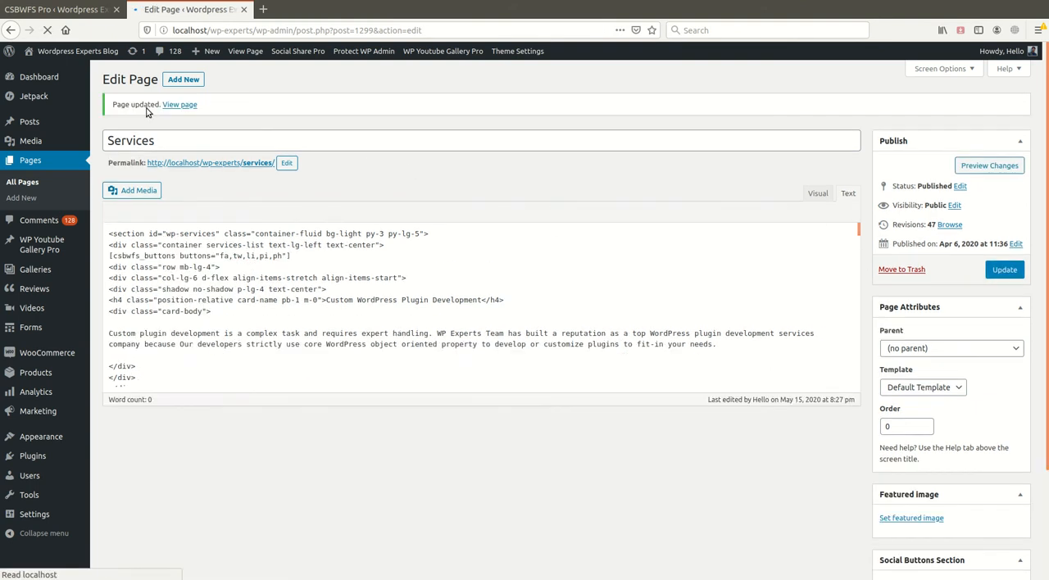
middle_click(181, 105)
click(311, 9)
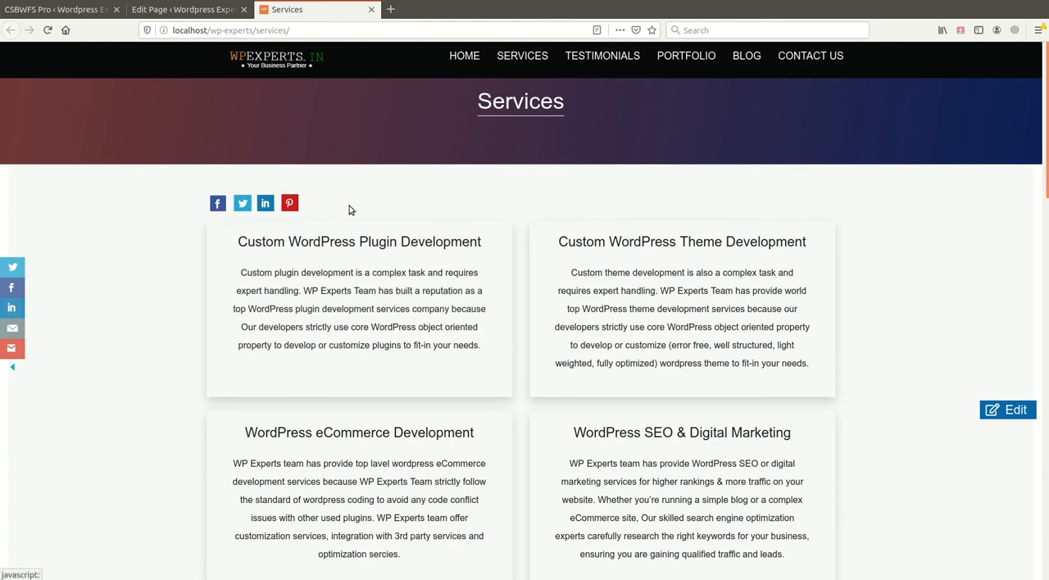
- Change the post type under Hide Sidebar On to page in the plugin's Sidebar settings and save
click(62, 10)
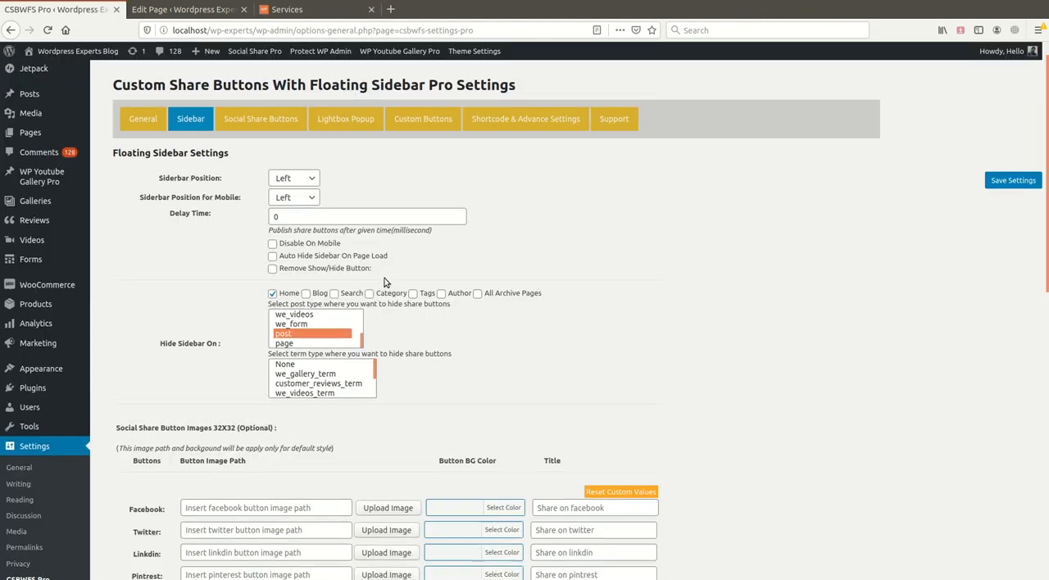
scroll(385, 282, up, 1)
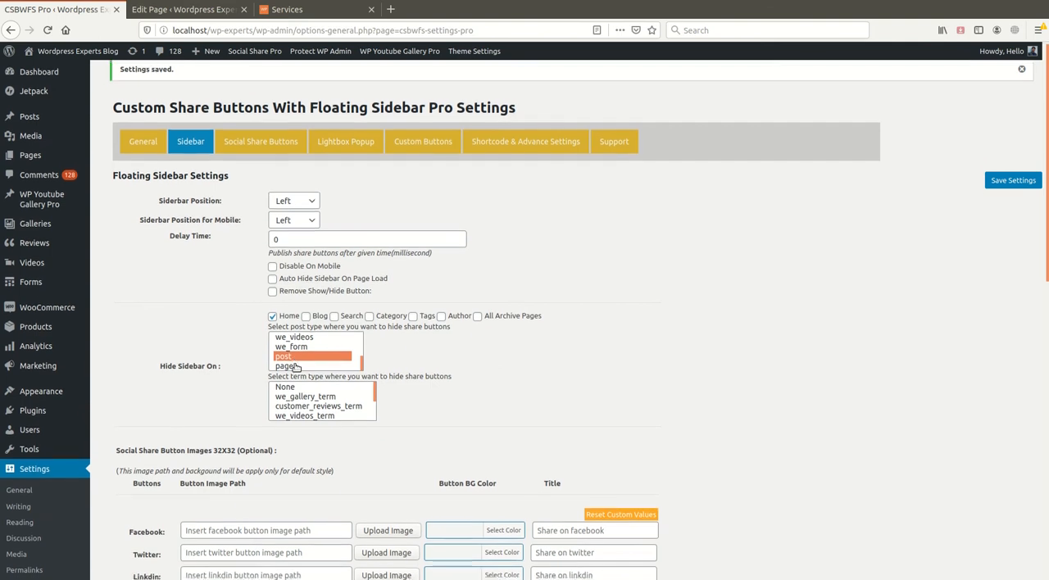
scroll(295, 367, down, 1)
click(303, 340)
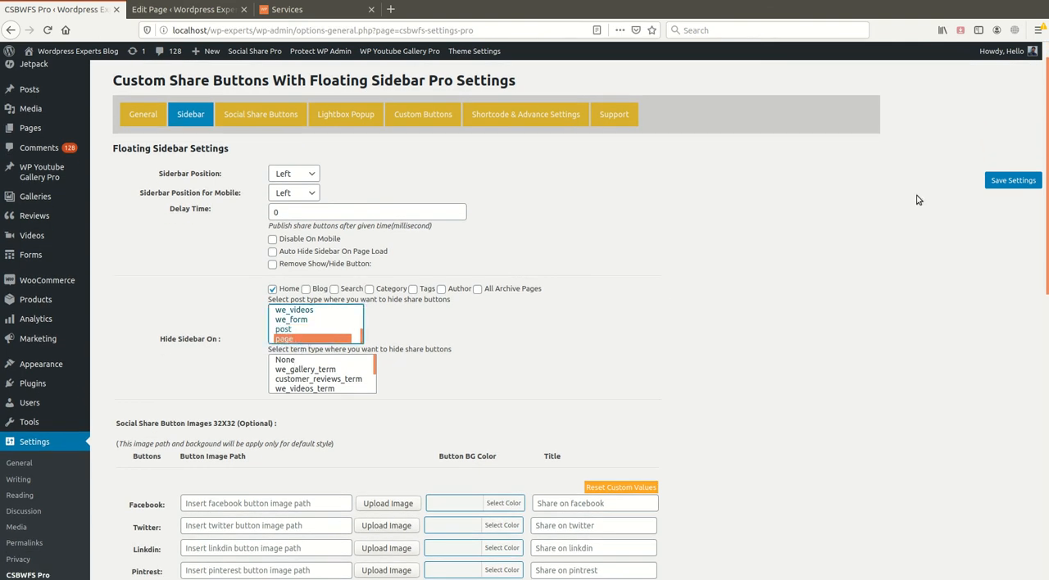
click(1016, 181)
- Check the Services page on the site for the floating sidebar and the shortcode buttons
click(287, 9)
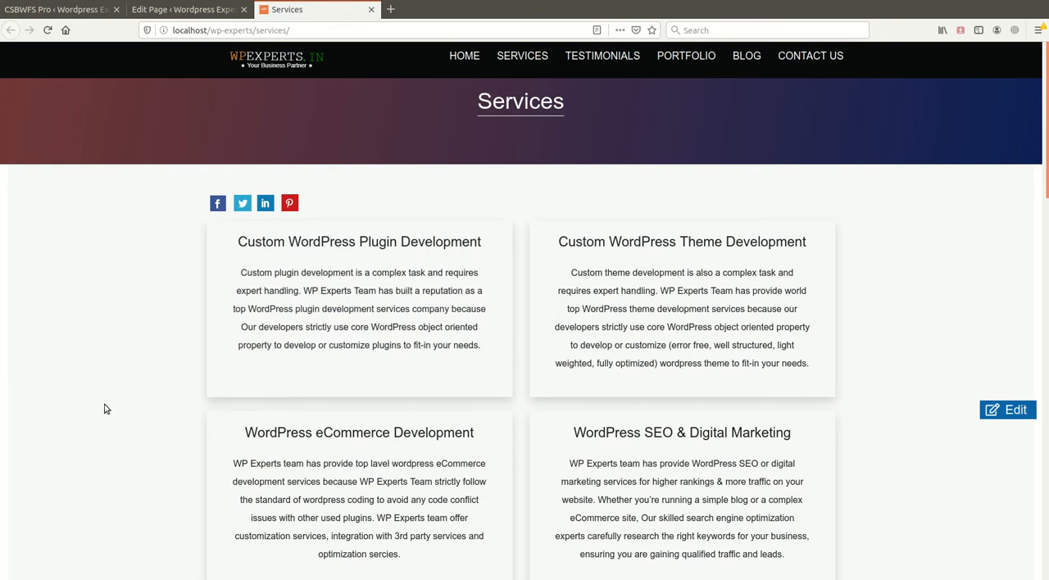
scroll(144, 435, down, 6)
scroll(143, 434, up, 6)
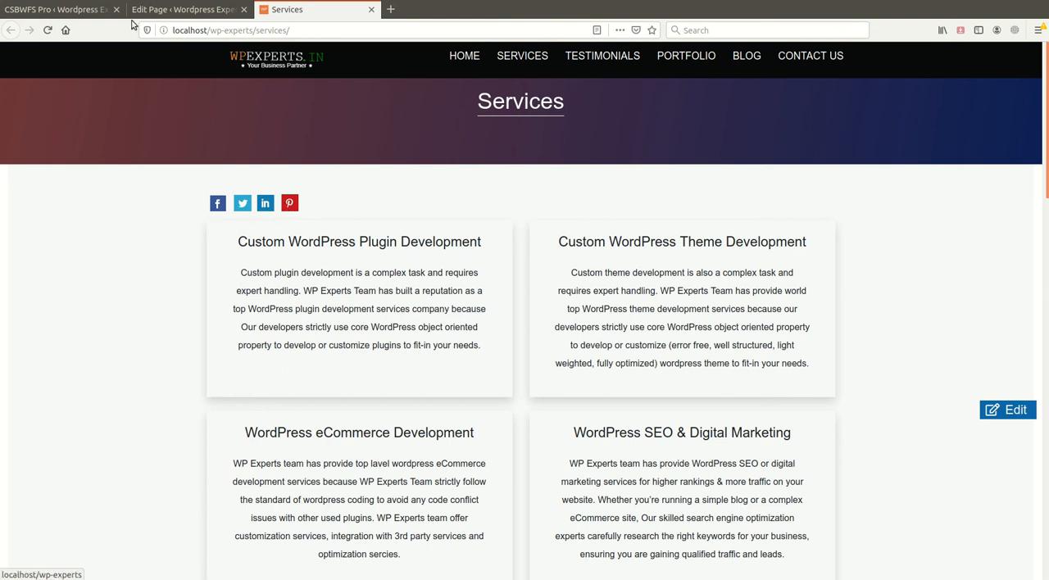
- Clear Home and select None as the post type under Hide Sidebar On in the Sidebar settings, and save
click(58, 10)
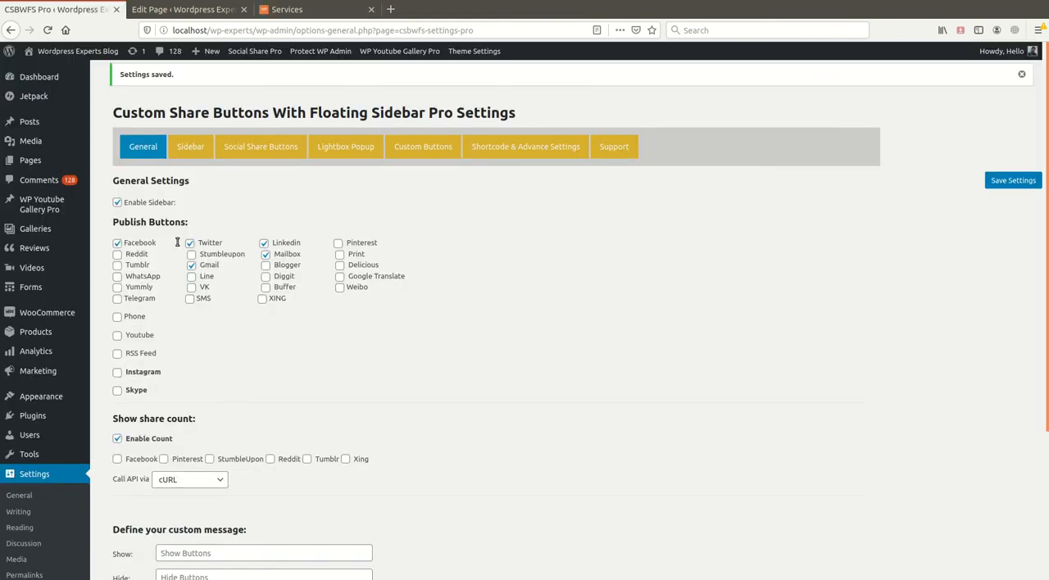
click(190, 150)
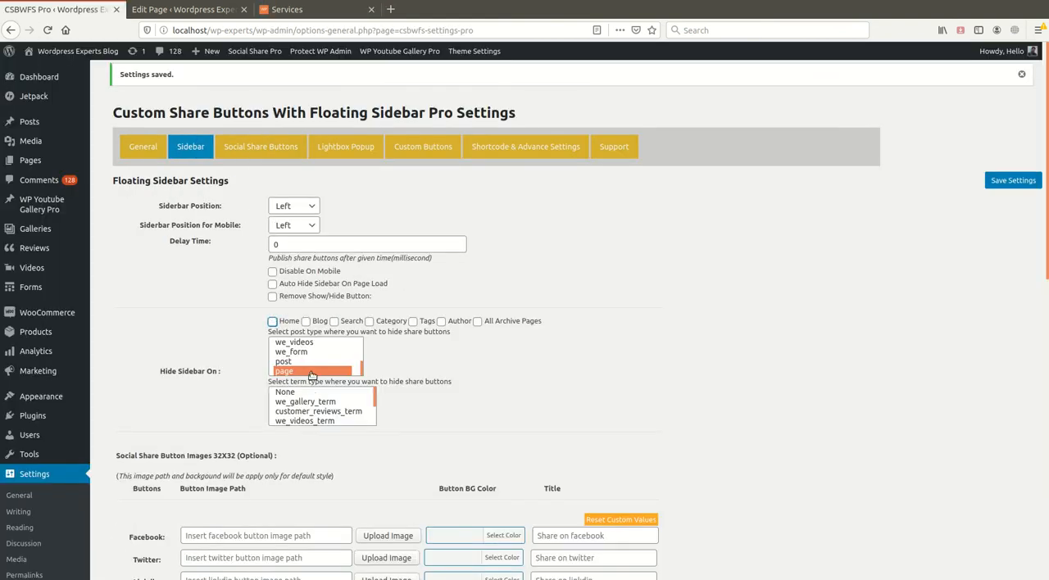
scroll(311, 360, up, 3)
click(295, 341)
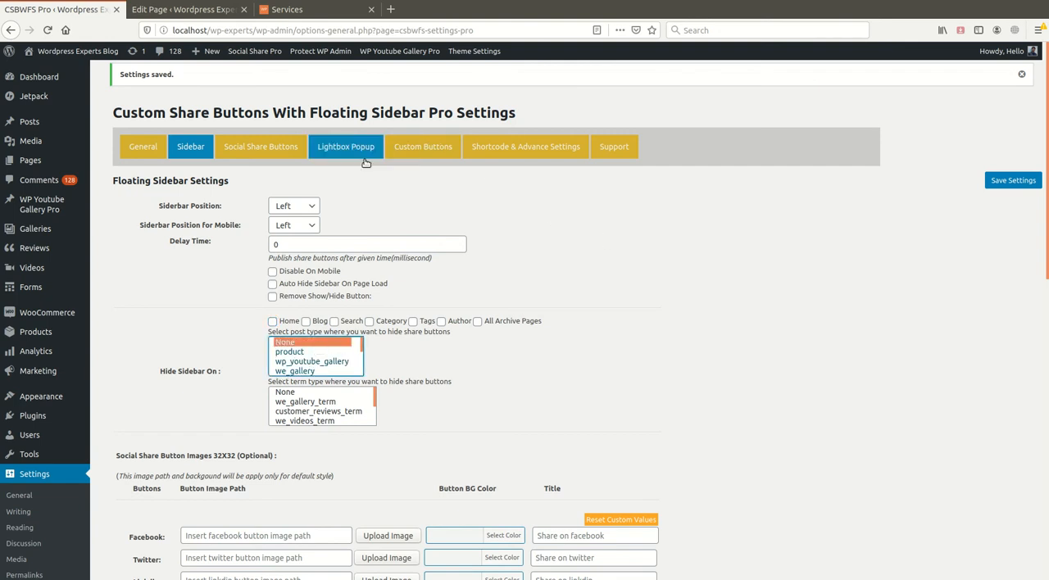
click(1026, 182)
- Review the shortcode parameters, official page URL fields and custom-style shortcode example in the Shortcode & Advance Settings
click(499, 156)
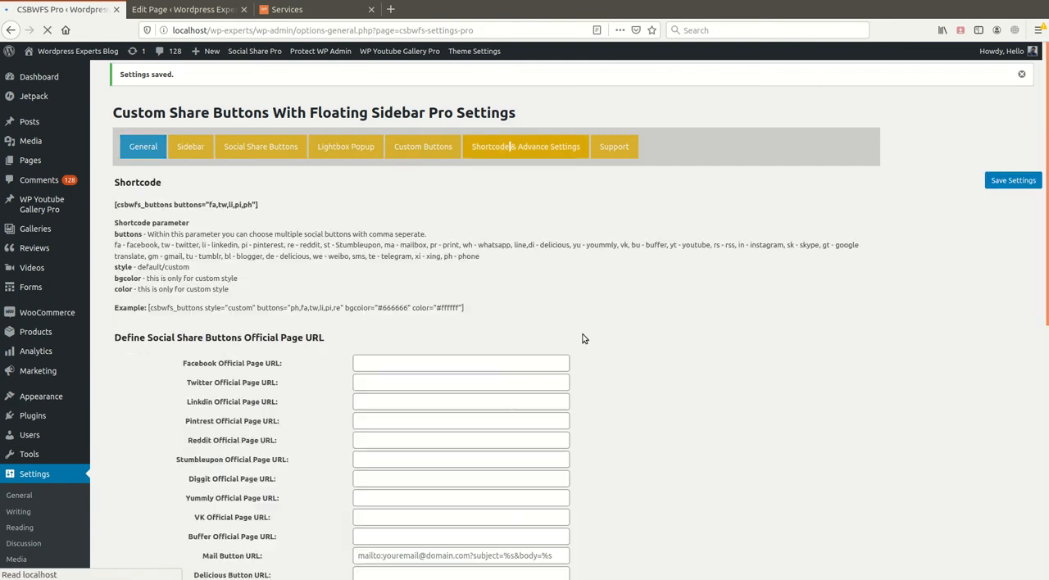
scroll(275, 374, down, 4)
scroll(288, 400, up, 2)
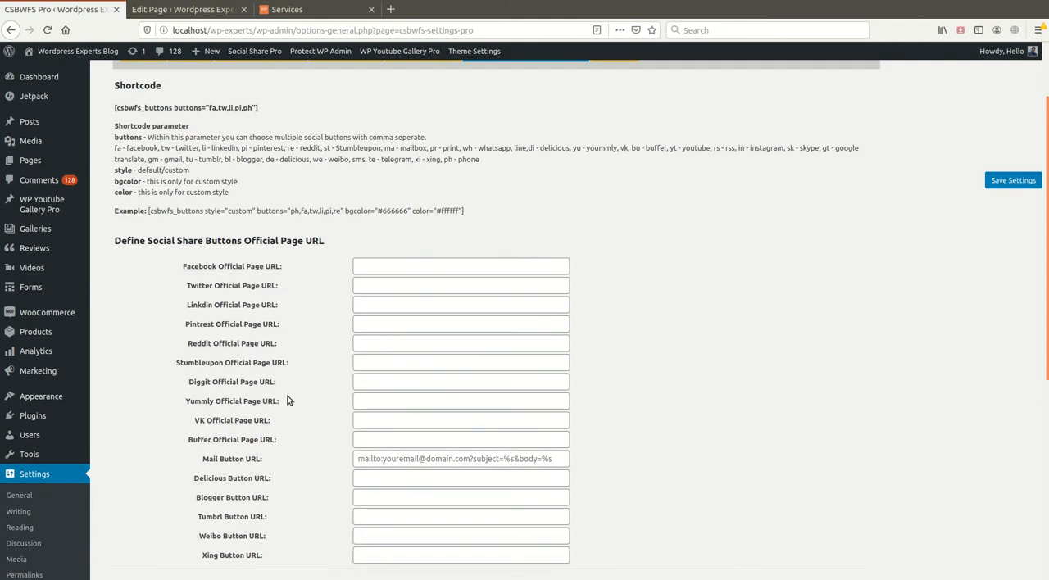
scroll(287, 400, up, 2)
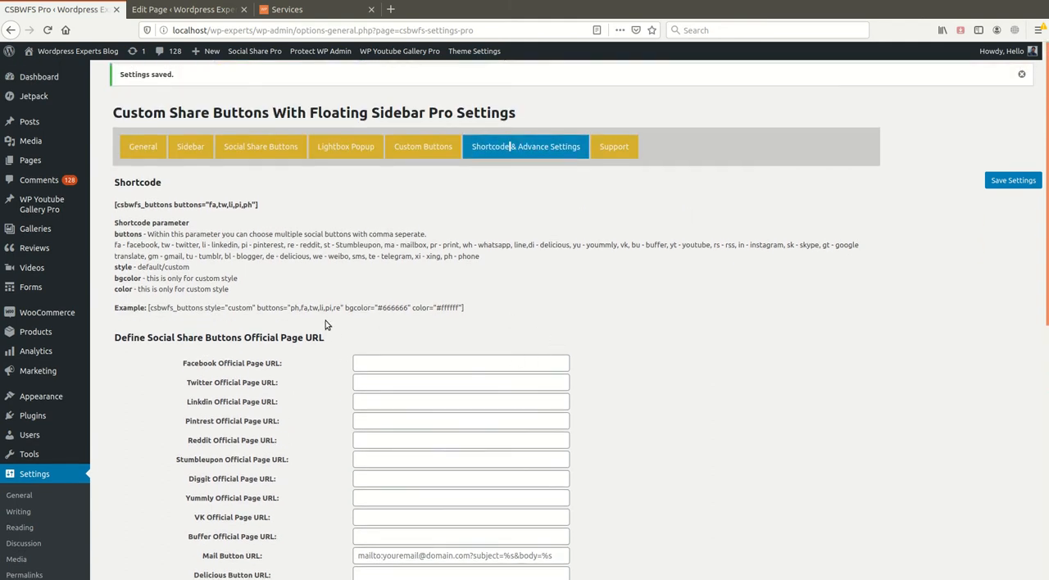
triple_click(416, 309)
click(417, 308)
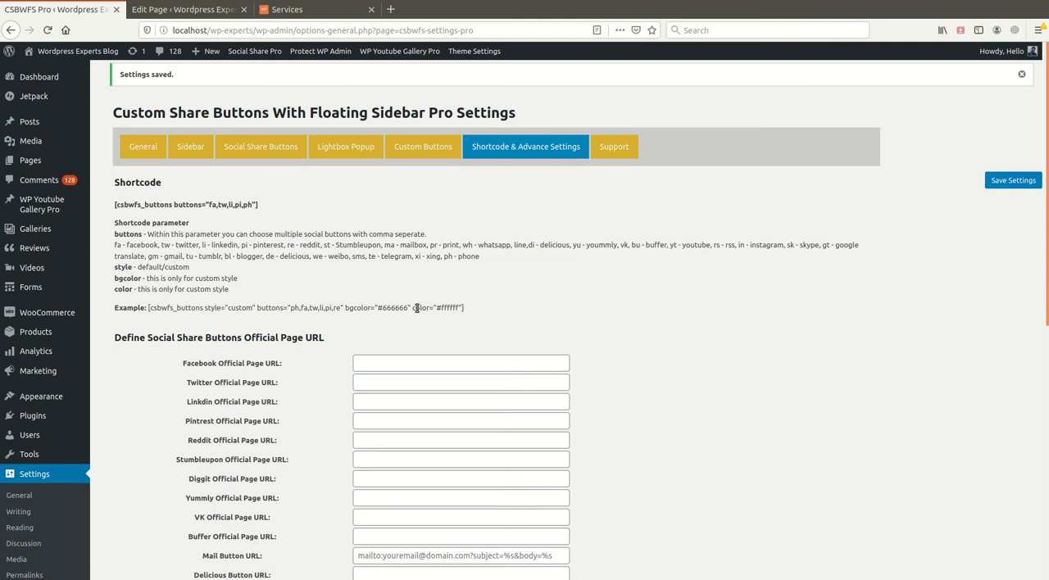
- Bring up the Official Page URL fields and open a new browser tab for finding the social page address
scroll(417, 332, down, 1)
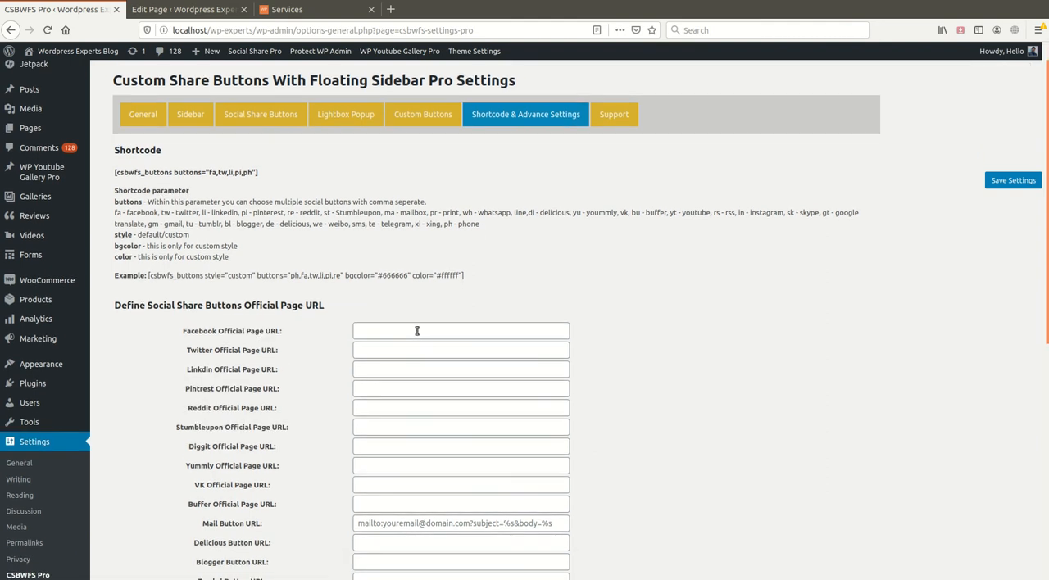
scroll(416, 331, down, 1)
click(430, 302)
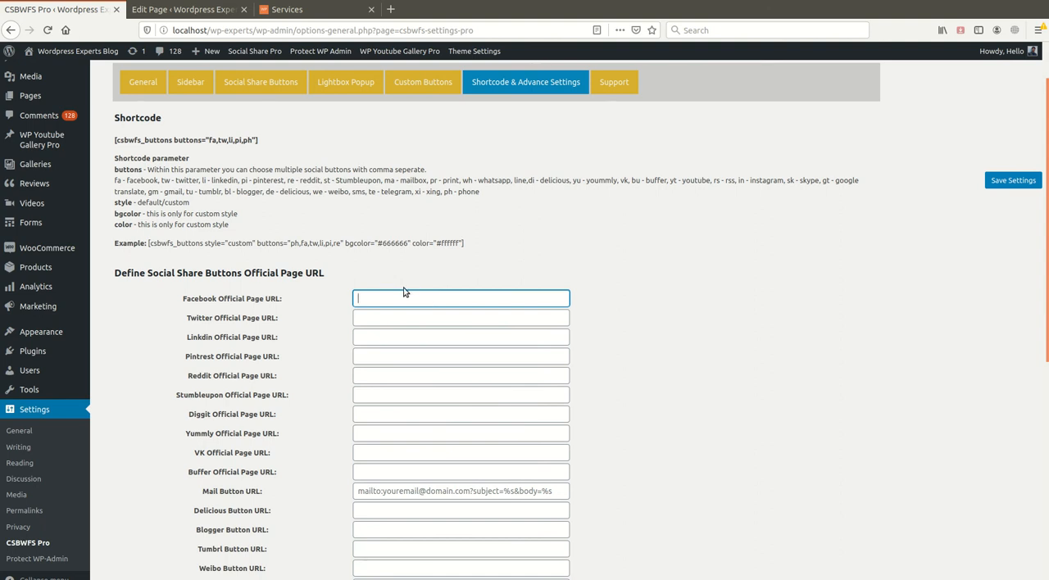
click(297, 9)
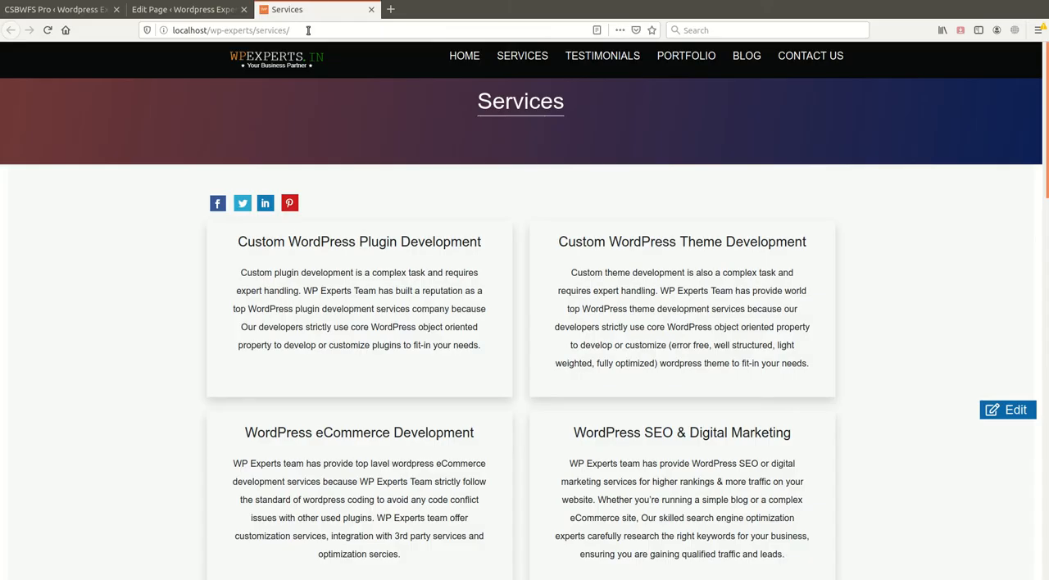
click(390, 9)
text(w)
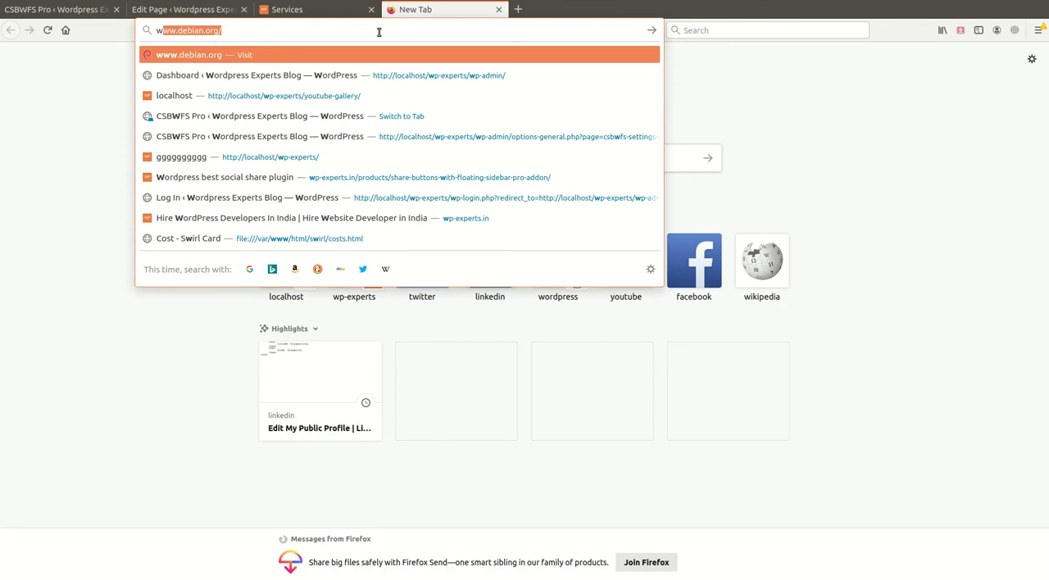
text(p-)
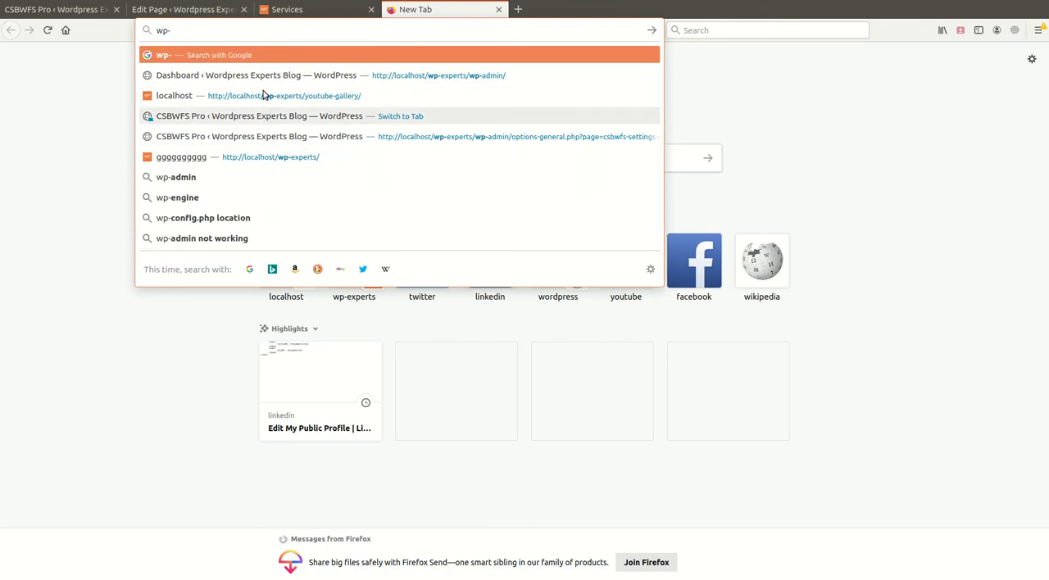
text(experts)
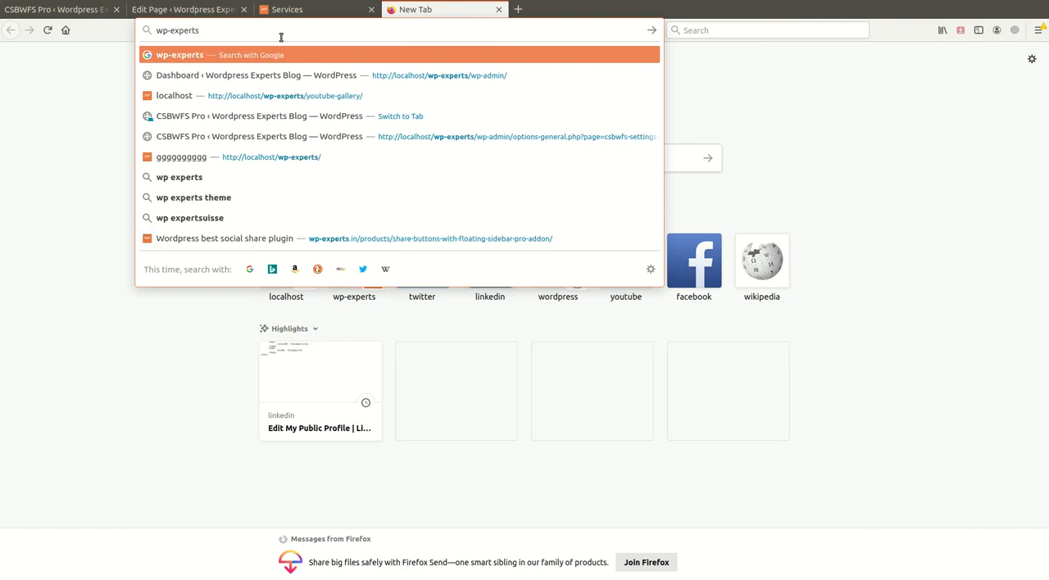
key(ctrl+a)
text(lo)
key(BackSpace)
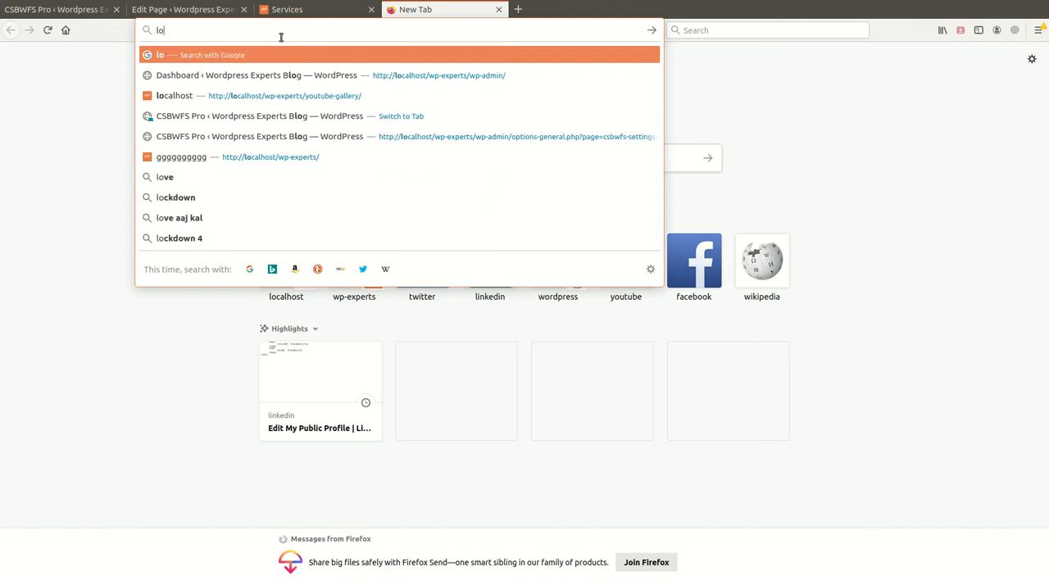
key(BackSpace)
key(BackSpace)
text(tw)
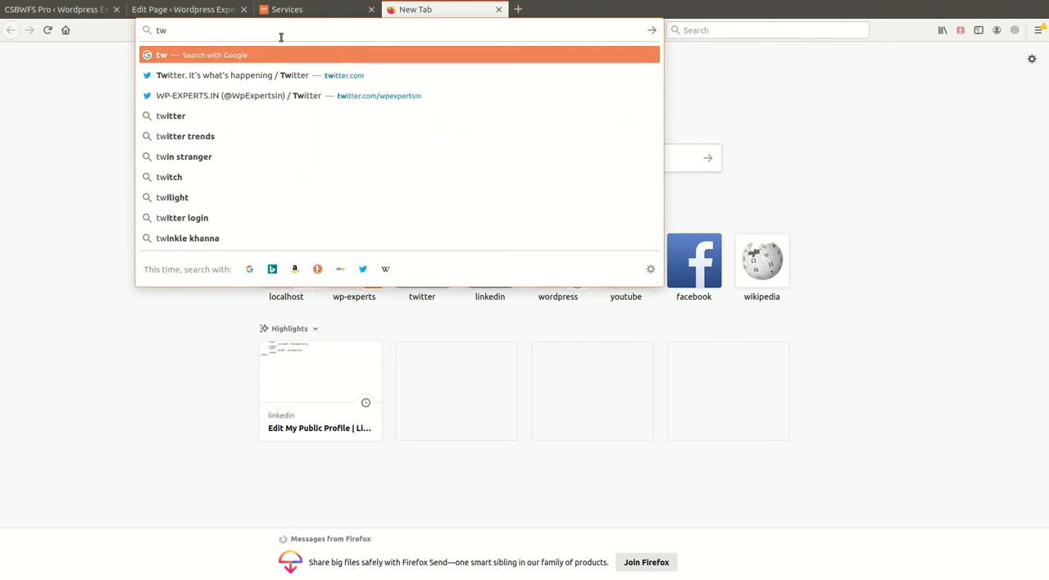
key(Down)
key(Down)
key(Return)
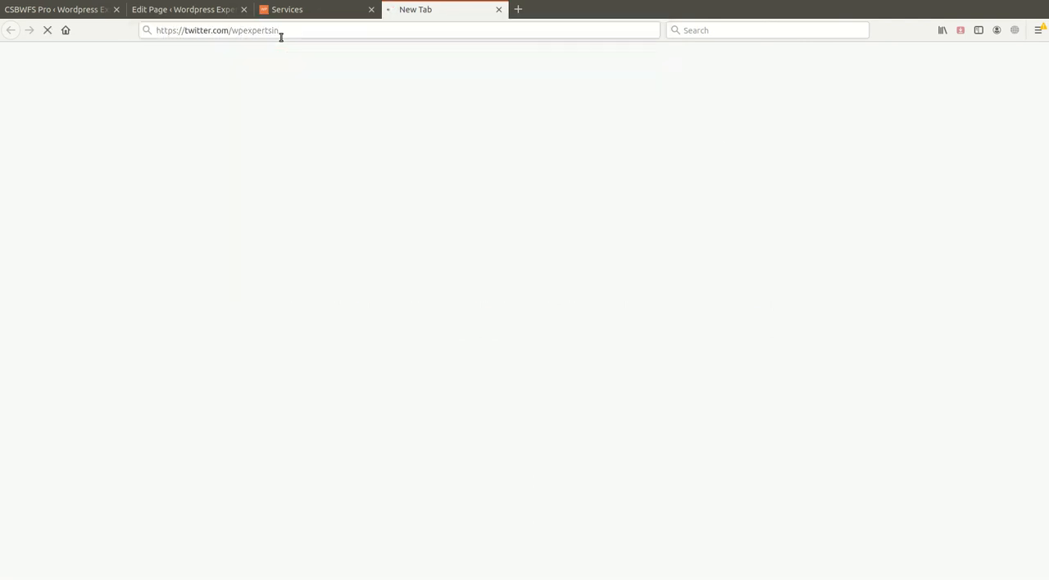
click(282, 36)
key(ctrl+c)
click(82, 14)
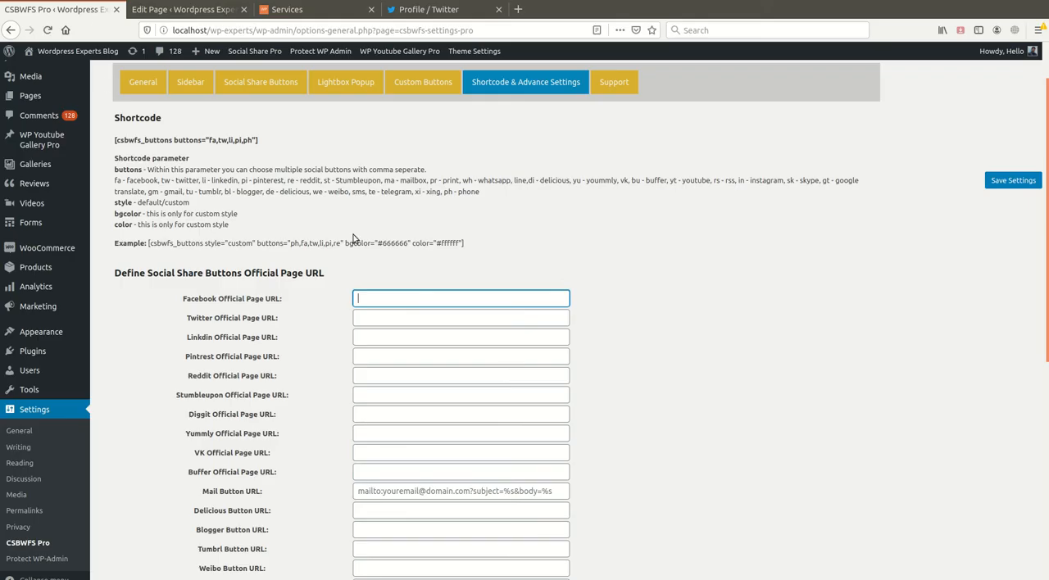
click(145, 88)
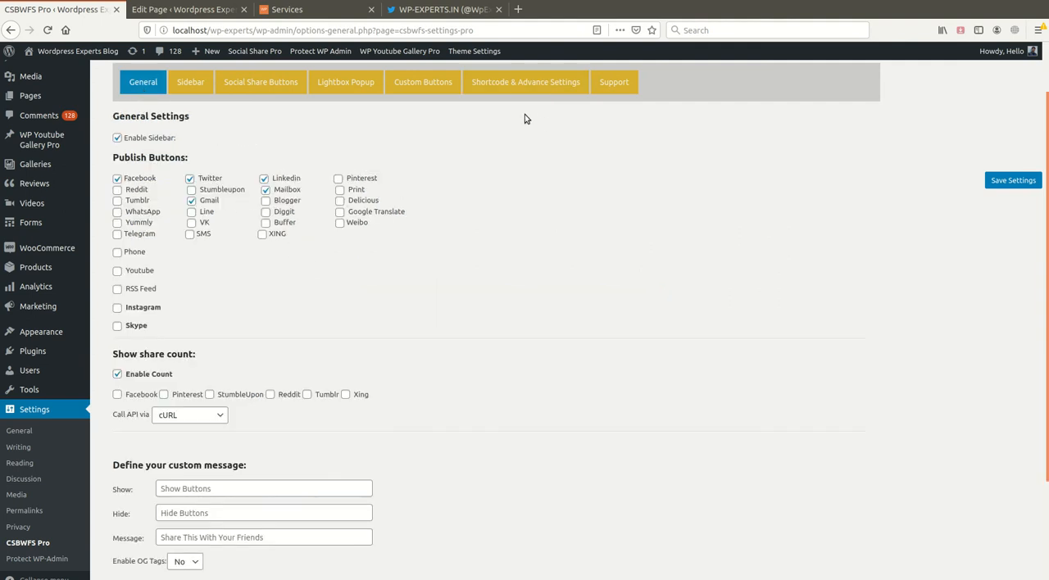
click(526, 81)
scroll(389, 302, down, 2)
click(383, 255)
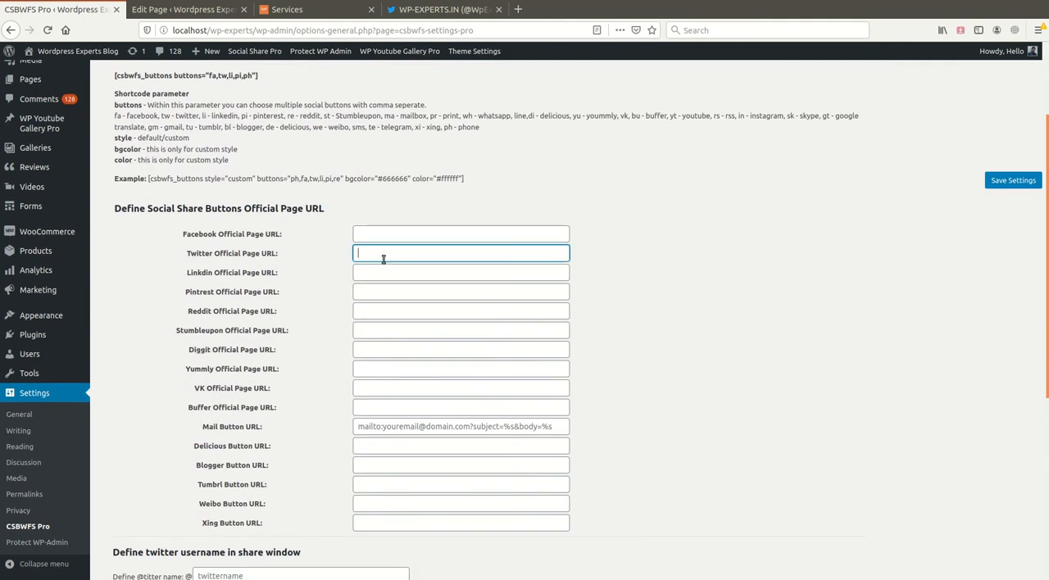
key(ctrl+v)
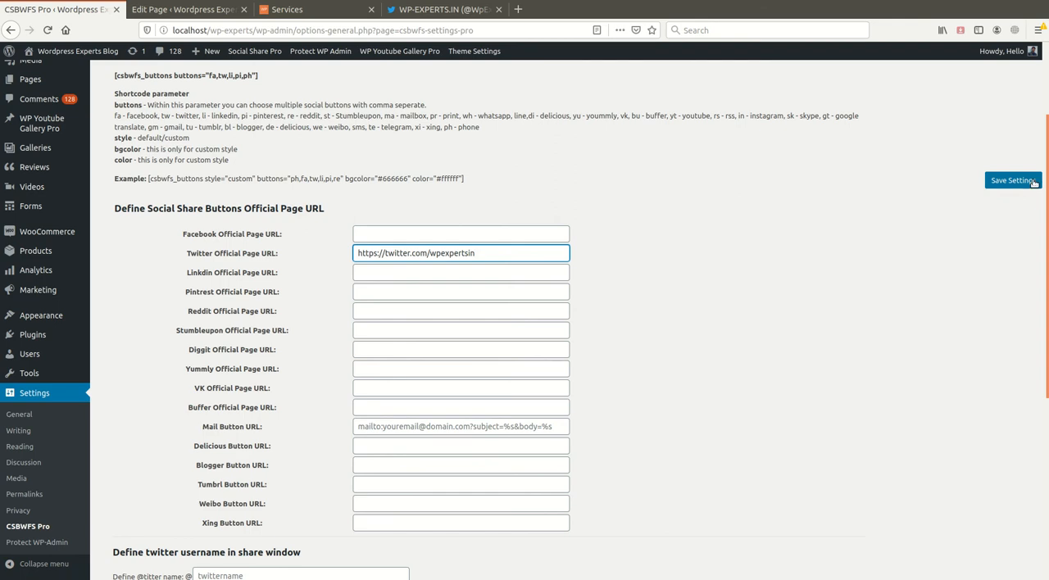
click(298, 12)
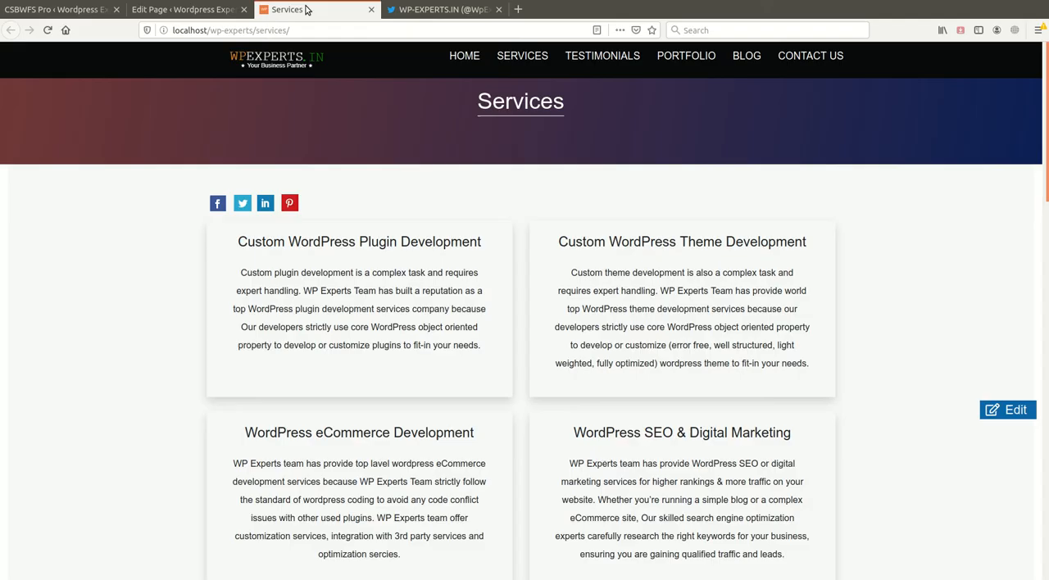
click(48, 30)
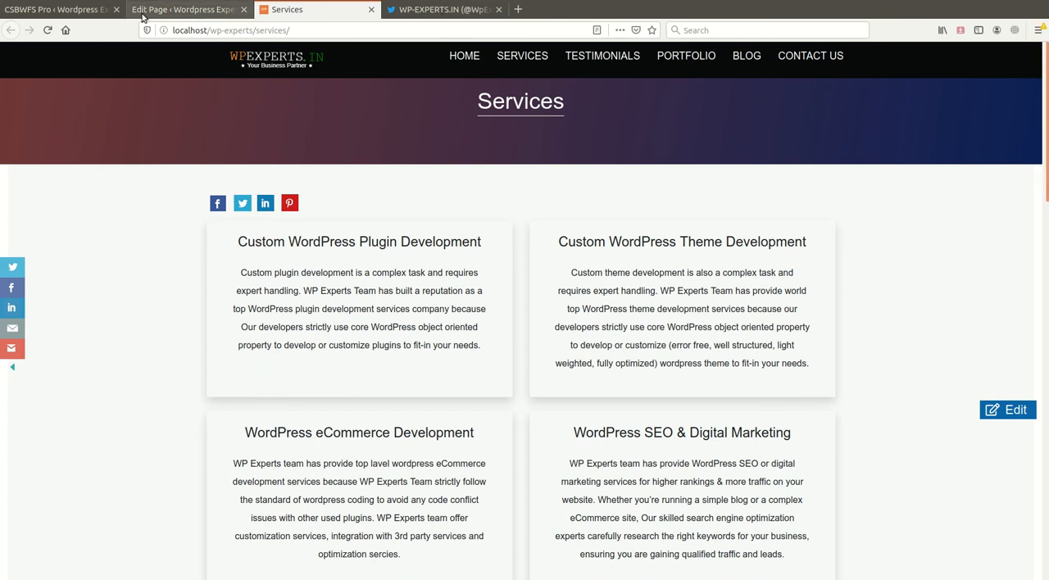
click(74, 10)
click(1013, 181)
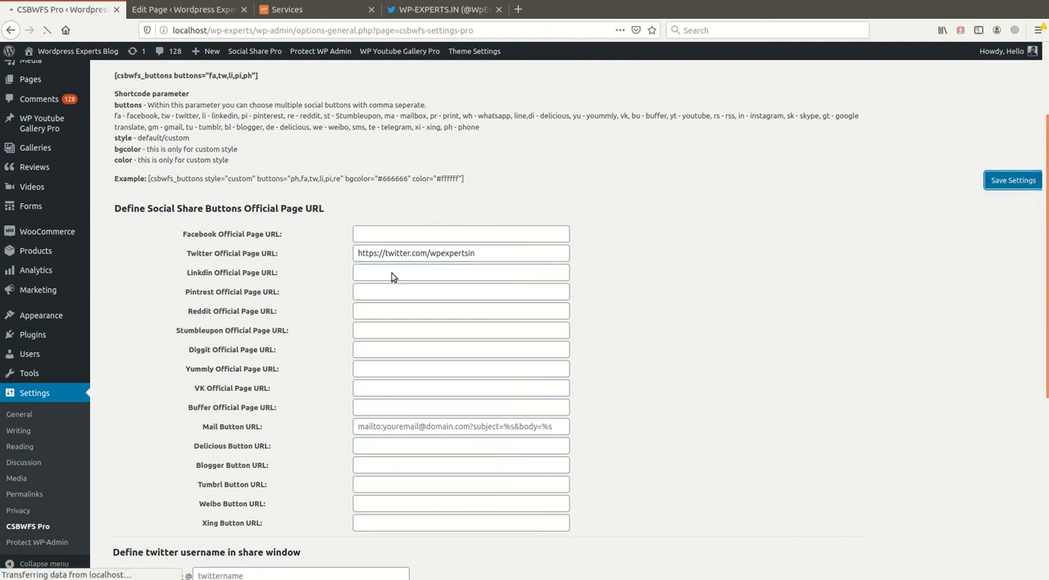
- Reload the Services page, test the sidebar's Twitter button, and close the extra Twitter tab
click(287, 9)
key(F5)
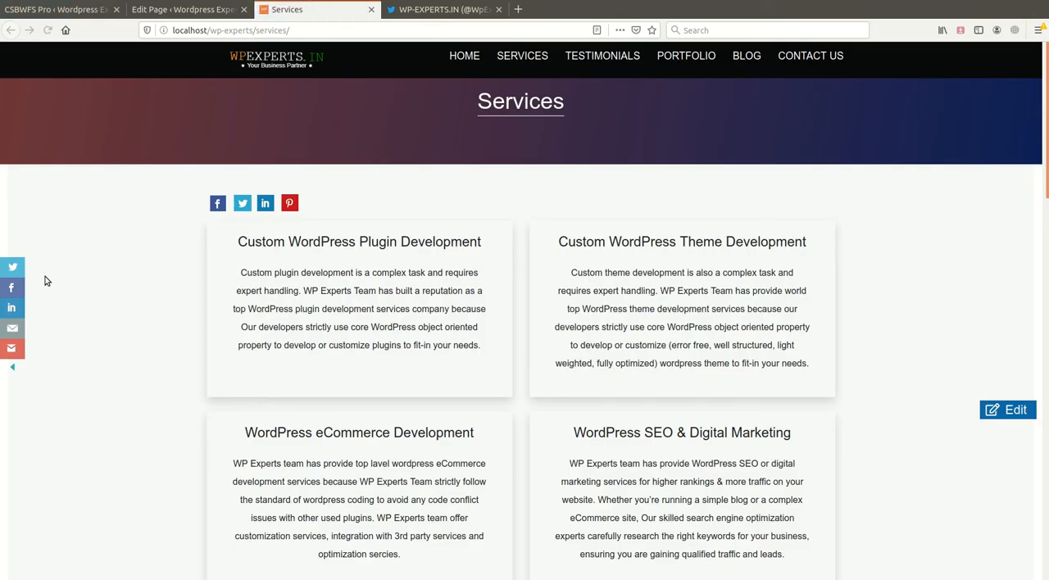
click(14, 287)
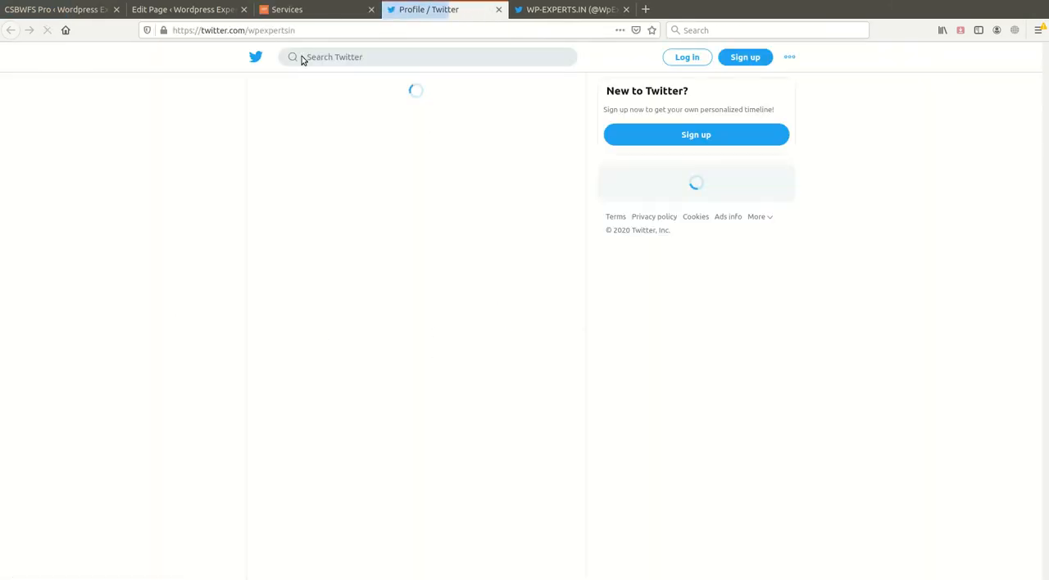
click(499, 9)
- Define the Twitter username for the share window as wpexpertsin in the Shortcode & Advance Settings and save
click(58, 9)
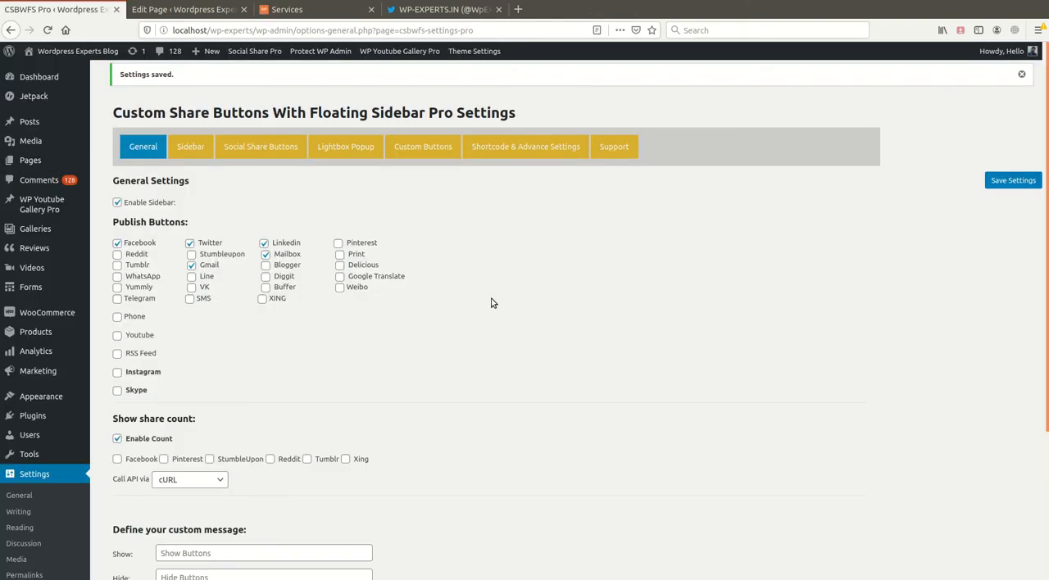
click(516, 157)
scroll(499, 344, down, 2)
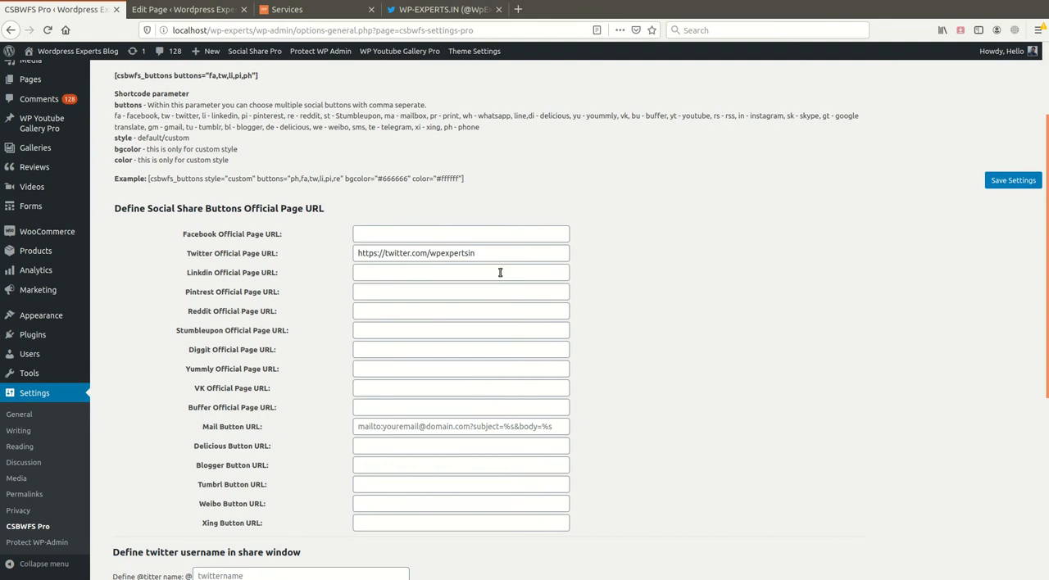
triple_click(505, 256)
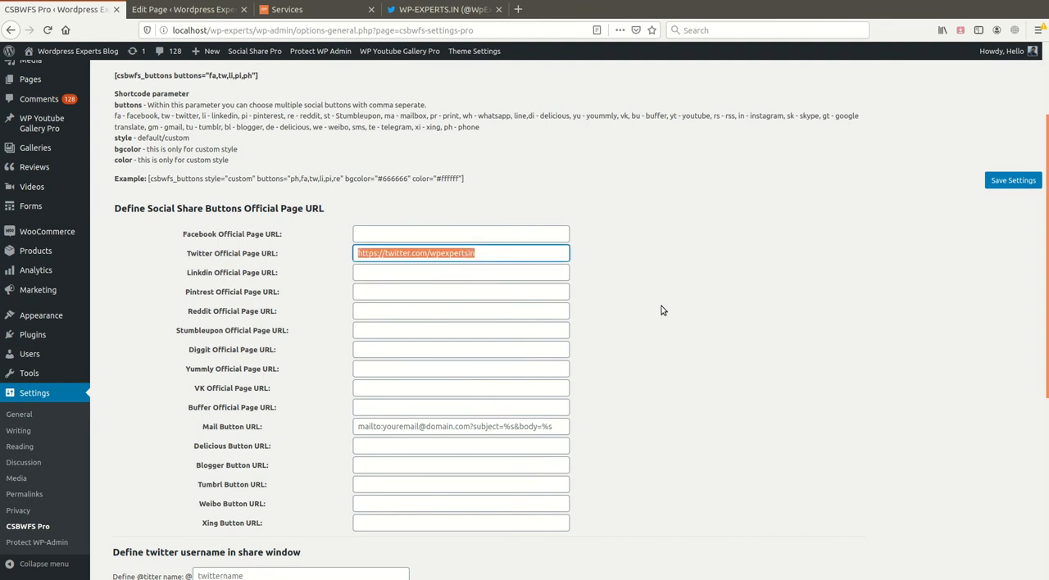
scroll(652, 324, down, 2)
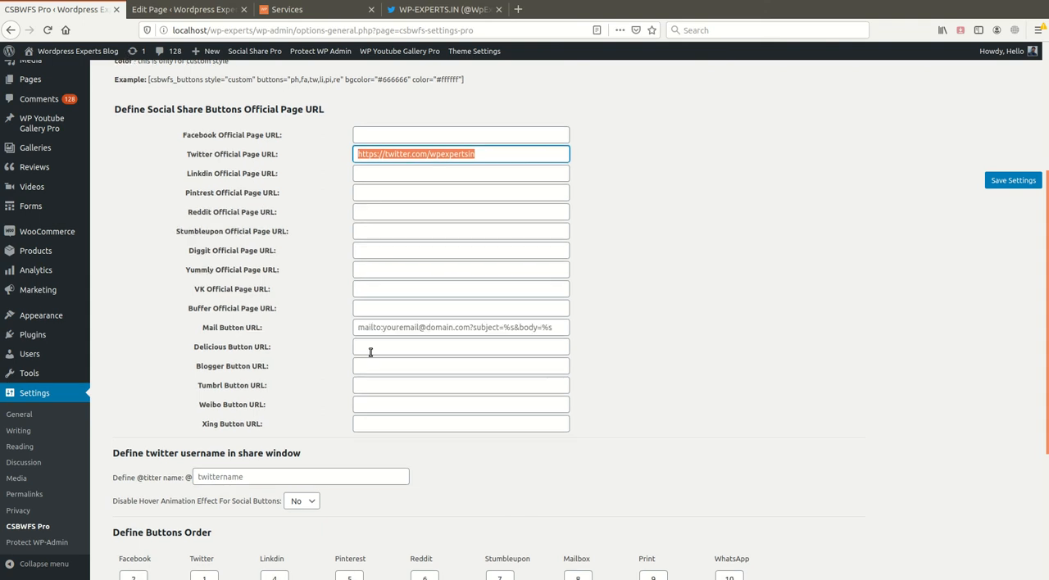
scroll(365, 357, down, 3)
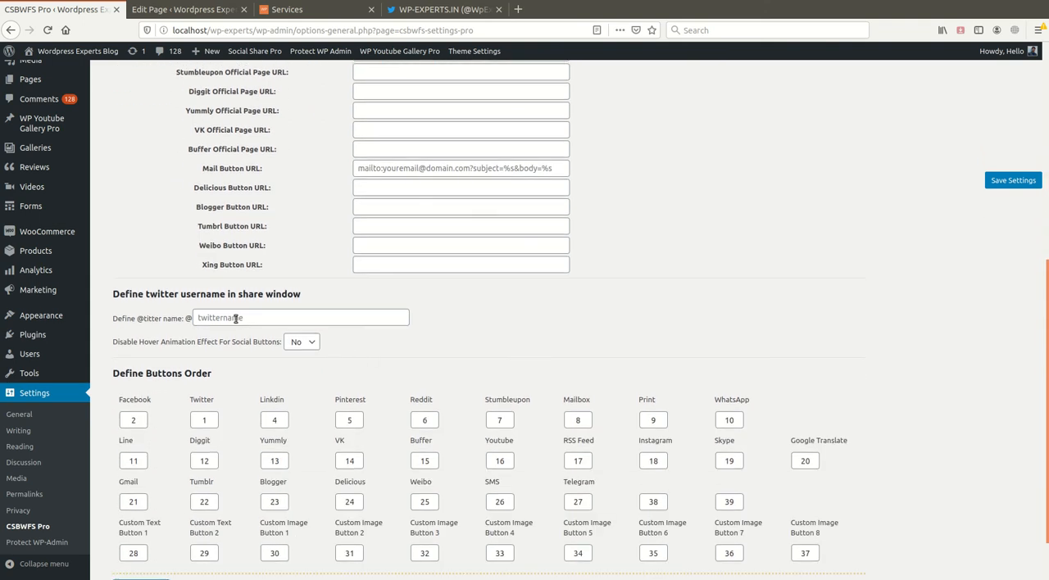
click(238, 318)
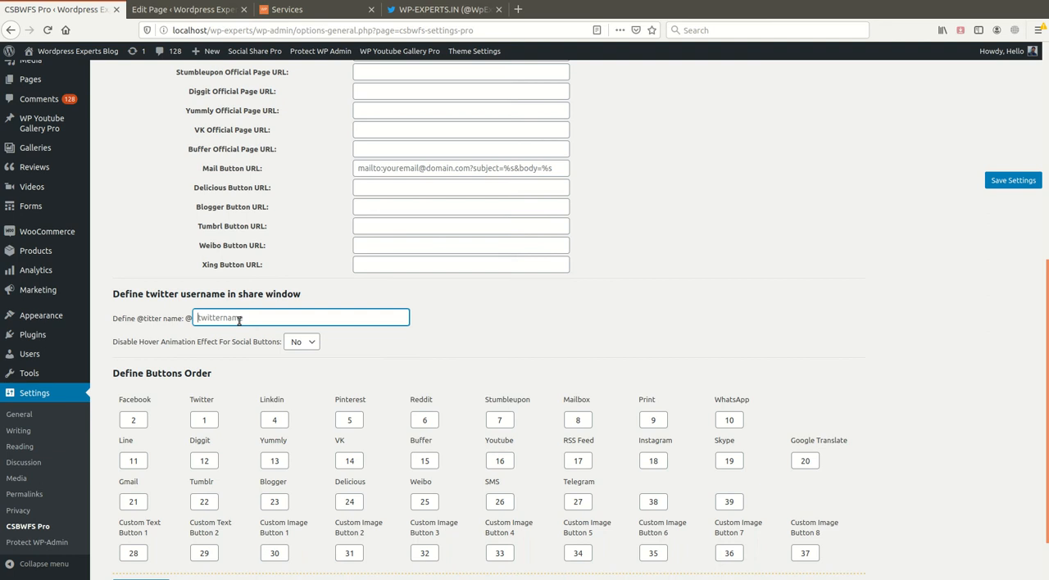
text(Wpexpertsin)
click(1013, 181)
- Close the Edit Page tab and test the sidebar's Twitter button on the Services page
click(185, 9)
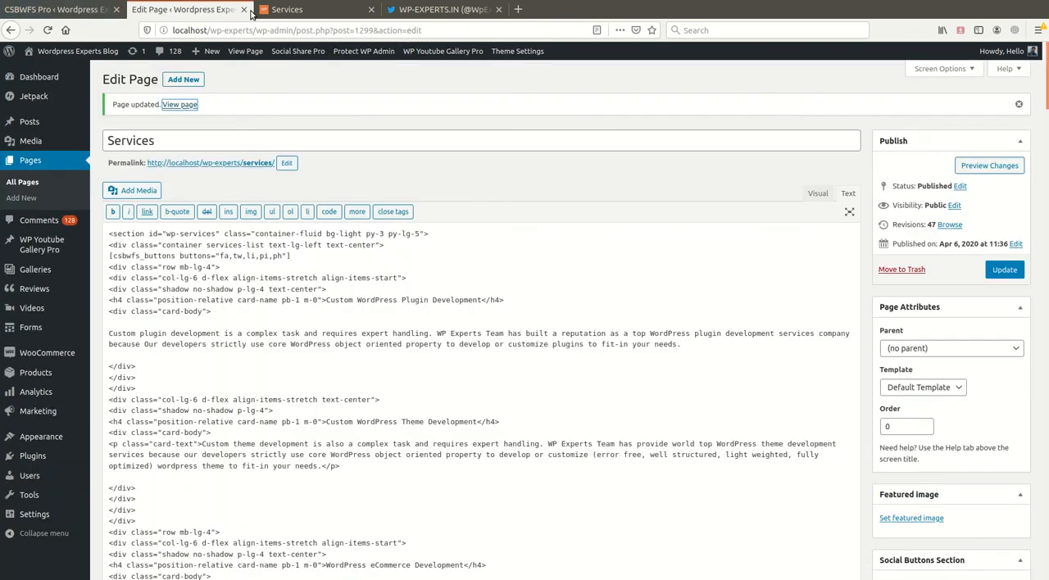
click(243, 9)
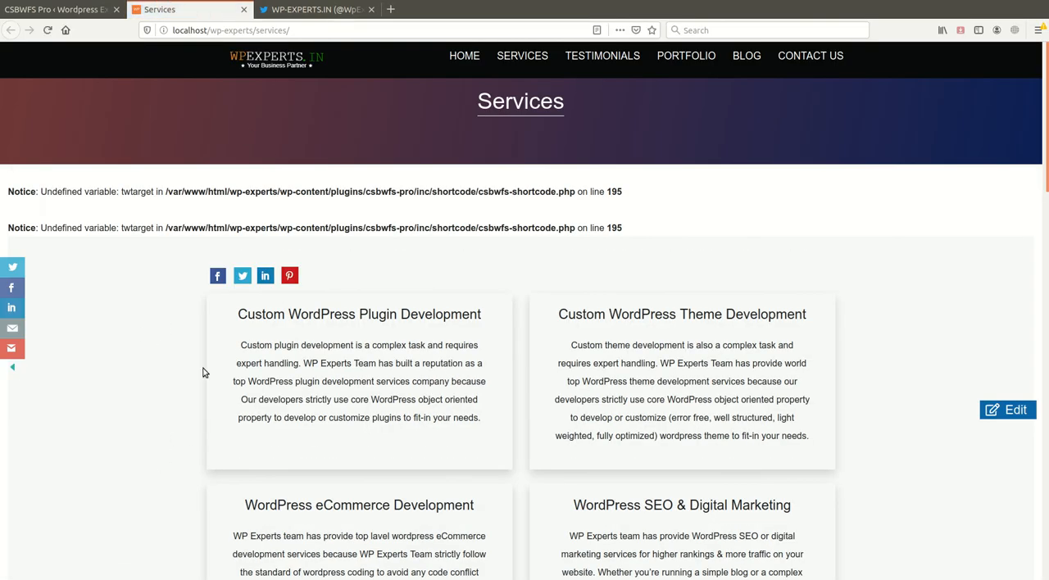
scroll(156, 369, down, 4)
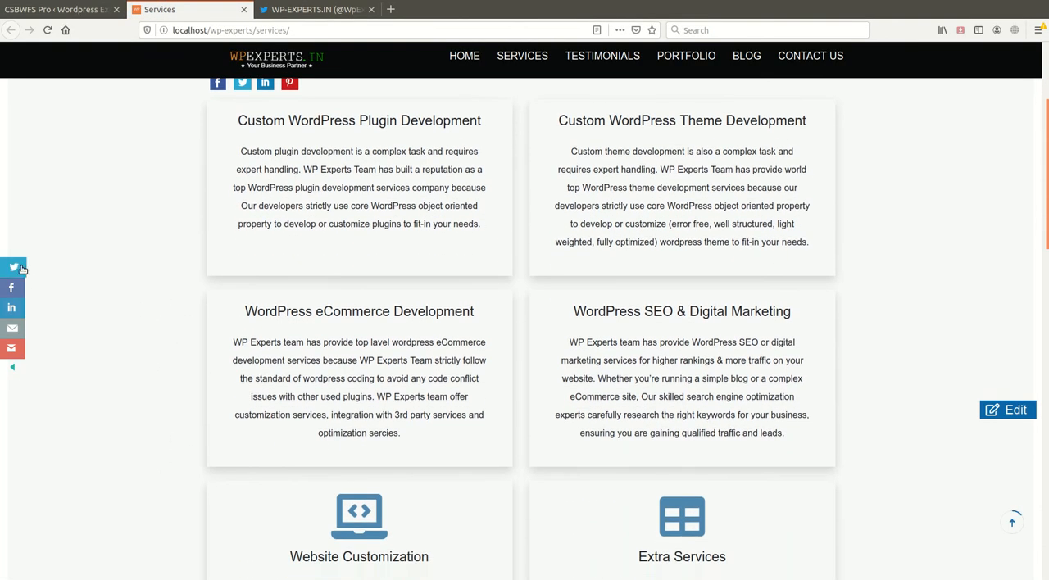
click(12, 267)
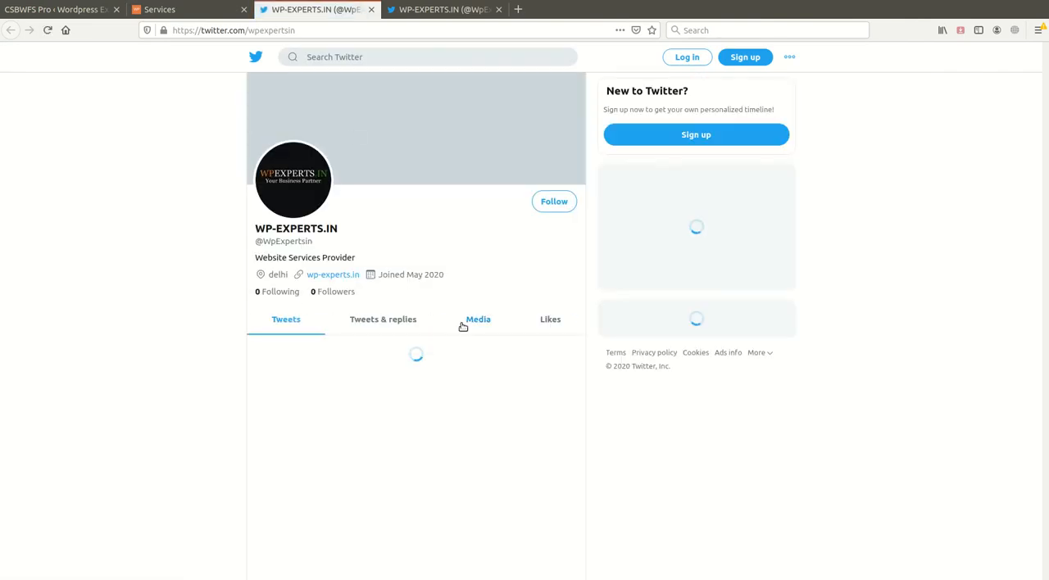
- Clear the Twitter Official Page URL in the Shortcode & Advance Settings and save
click(104, 9)
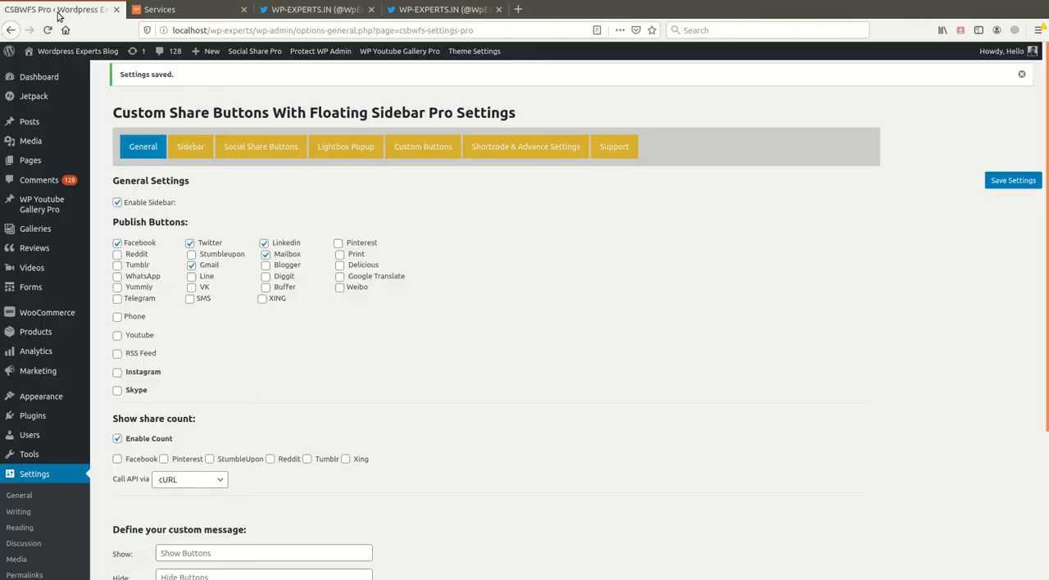
click(491, 149)
drag(496, 385, 307, 369)
key(BackSpace)
scroll(339, 501, down, 2)
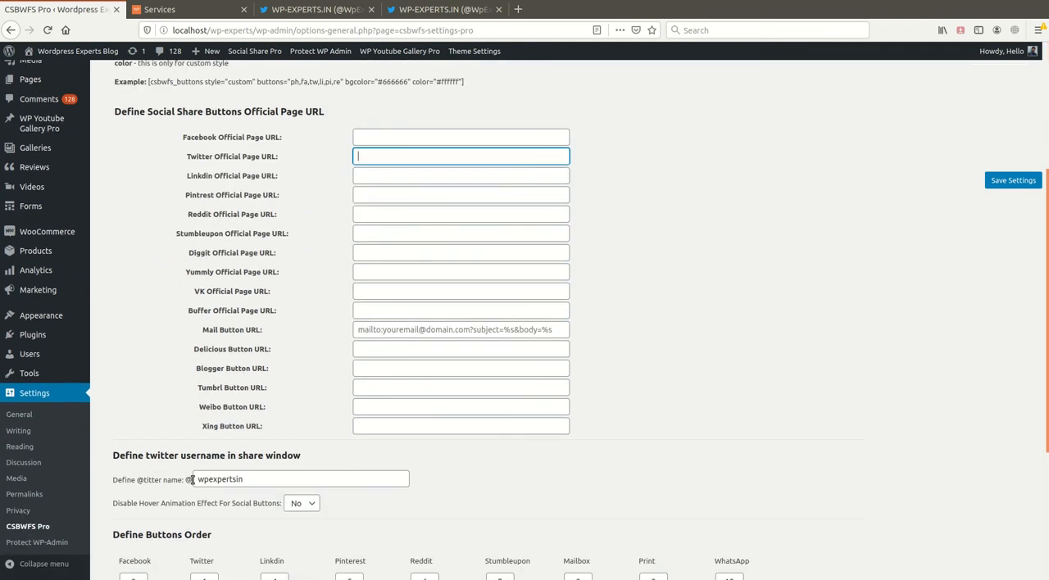
scroll(339, 502, down, 3)
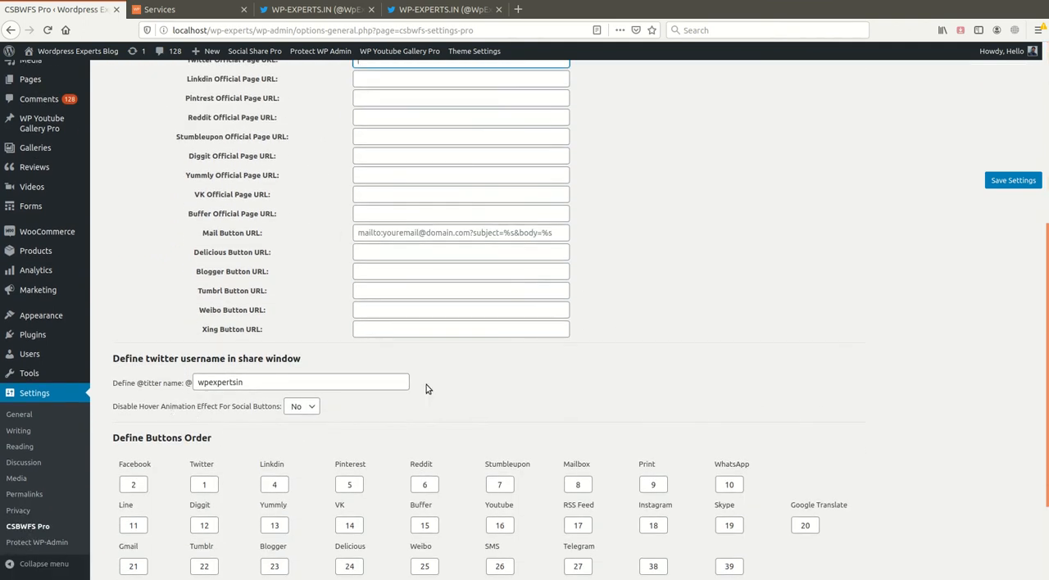
click(1013, 180)
- Check the share buttons on the Services page, then return to the plugin settings
click(247, 11)
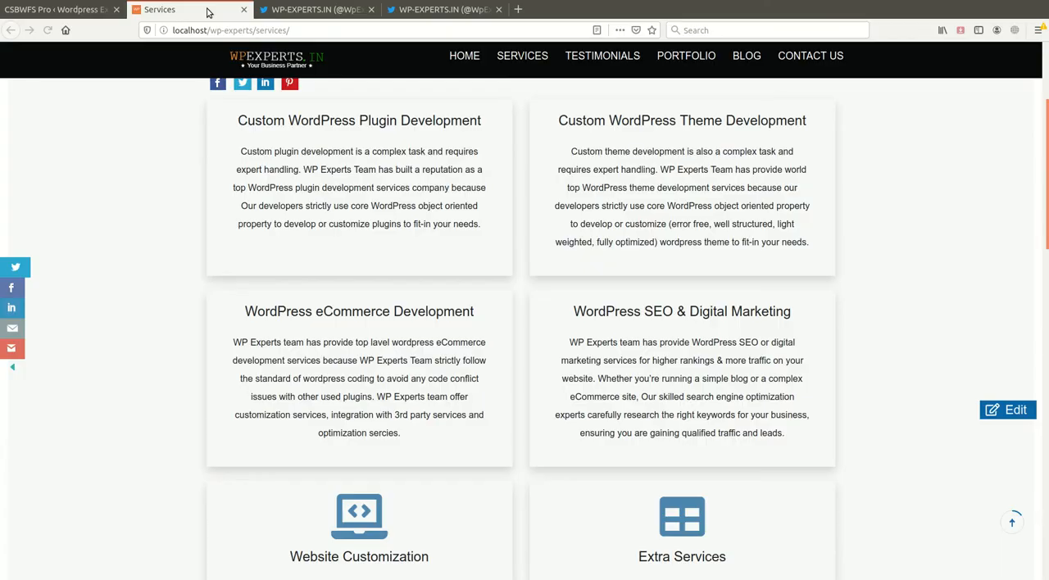
click(74, 12)
click(205, 11)
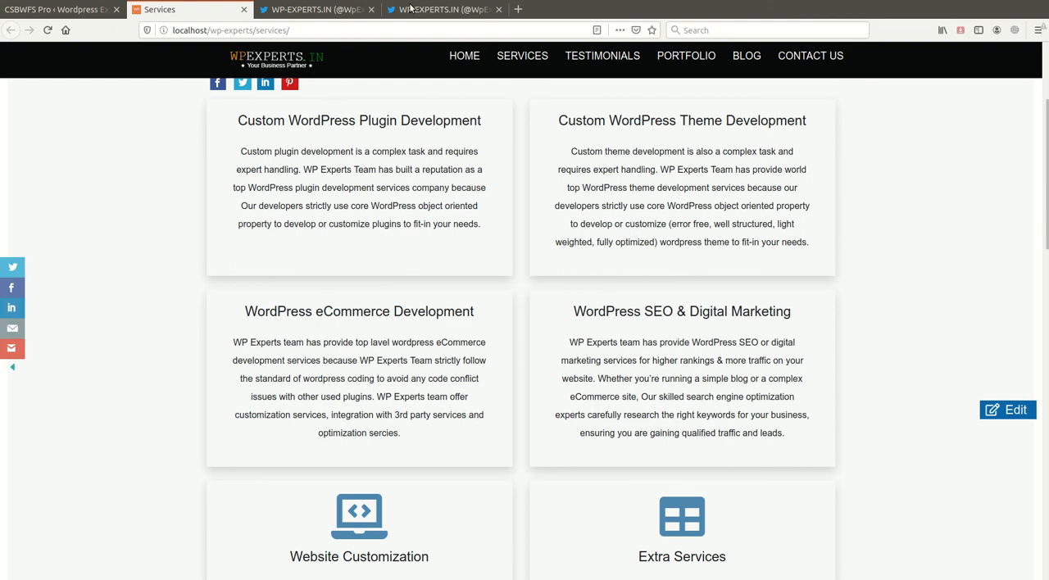
click(58, 9)
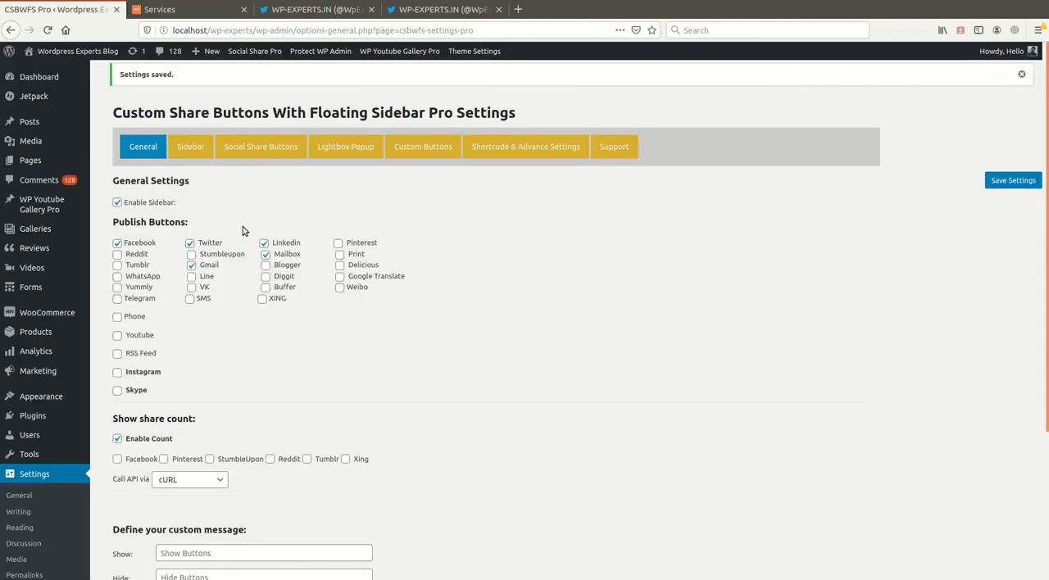
- Clear the Twitter username for the share window in the Shortcode & Advance Settings
click(515, 147)
scroll(468, 395, down, 5)
scroll(311, 418, down, 1)
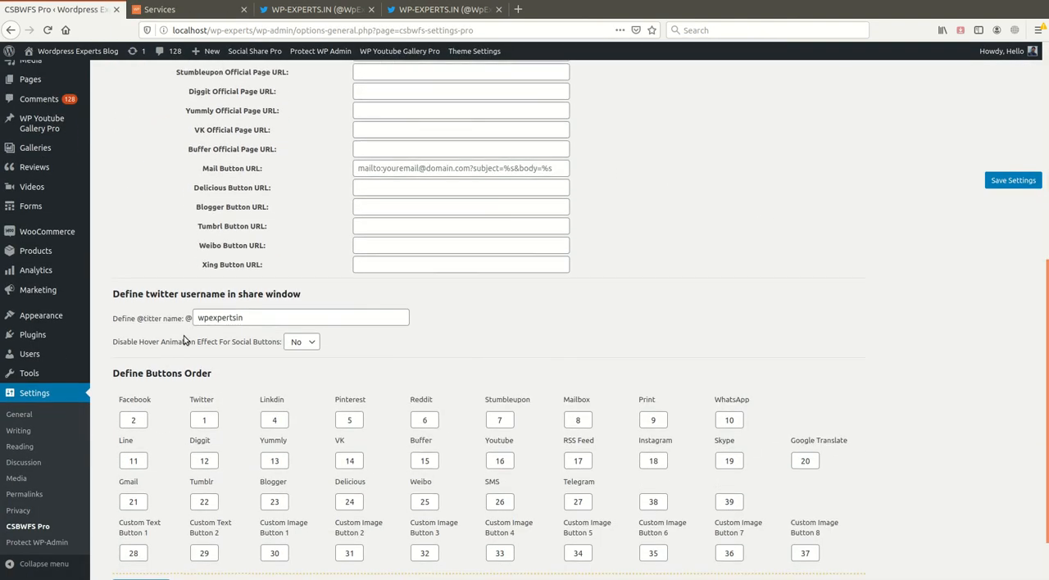
double_click(268, 320)
key(BackSpace)
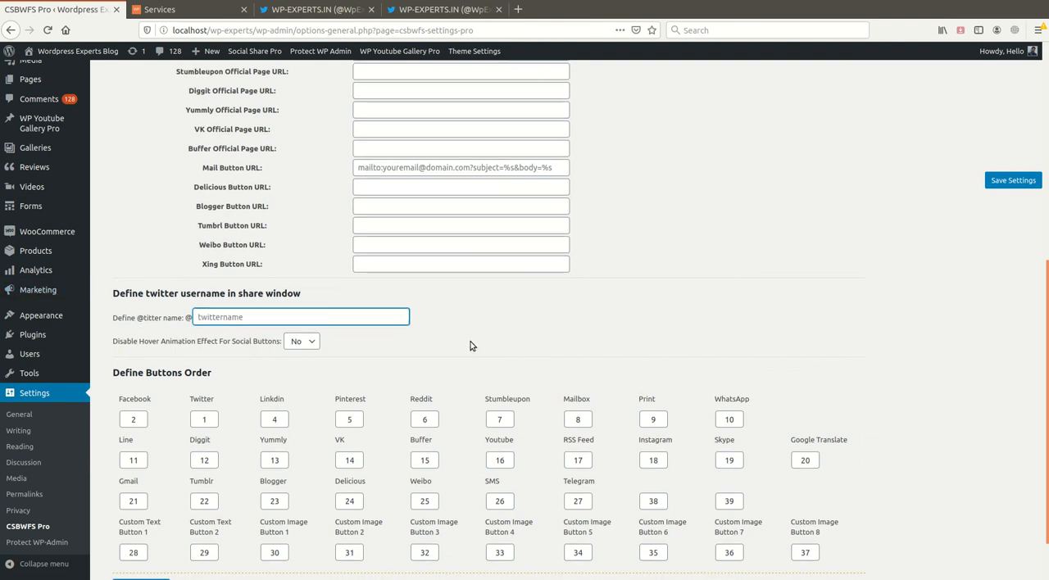
scroll(459, 312, down, 2)
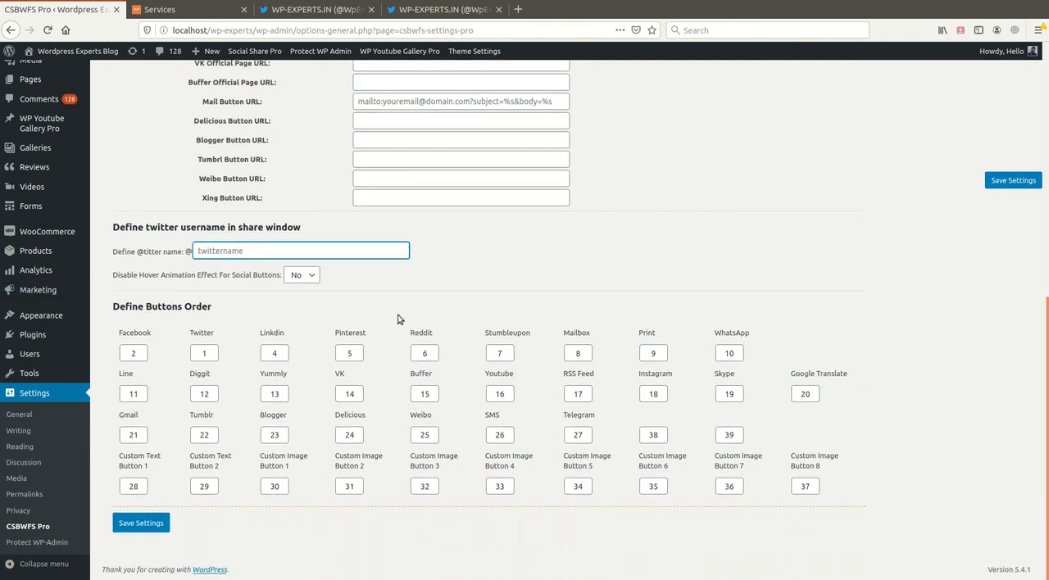
- Set the buttons order to 1 for Facebook and 2 for Twitter, and save the settings
click(319, 9)
click(194, 9)
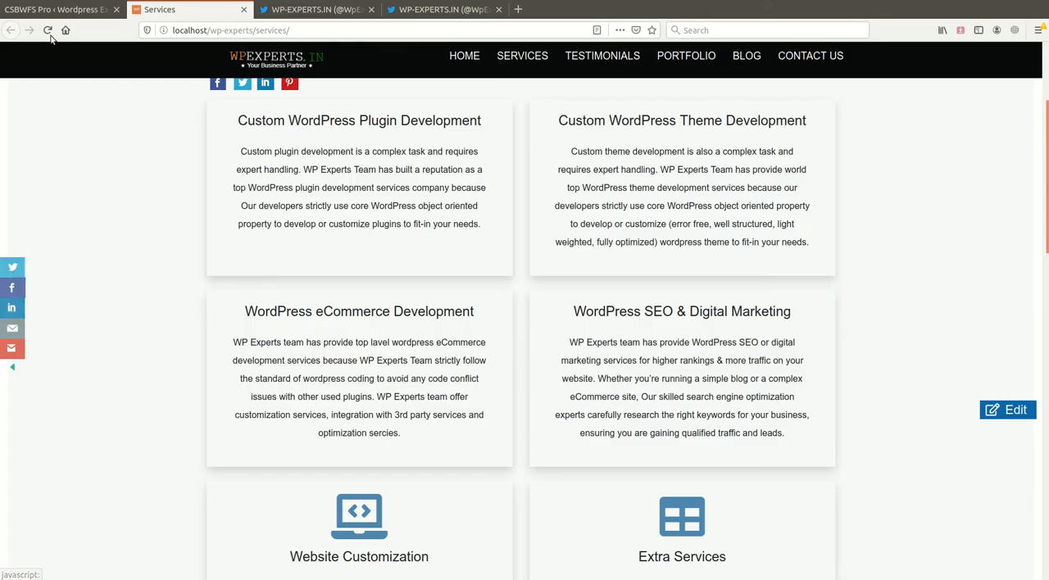
click(51, 9)
click(145, 352)
drag(147, 352, 110, 354)
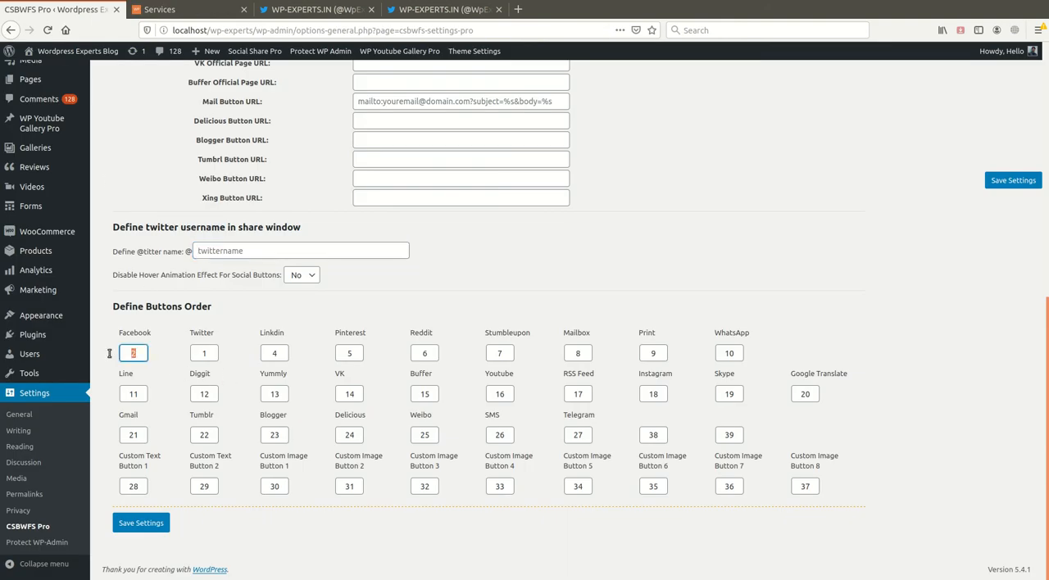
text(1)
drag(214, 355, 161, 355)
text(2)
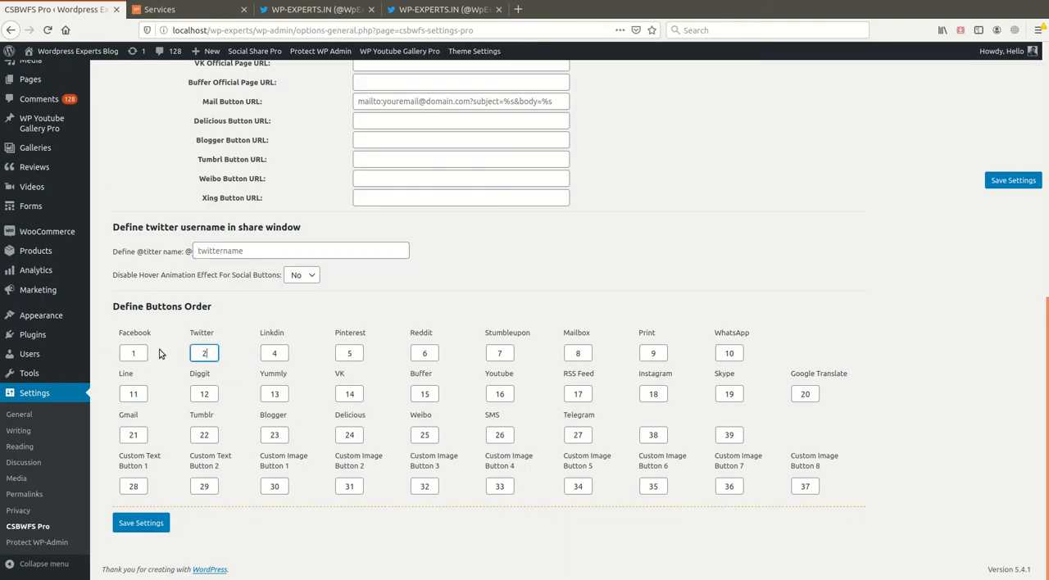
click(141, 523)
- Reload the Services page to check the sidebar's button order, and return to the plugin settings
click(176, 9)
key(F5)
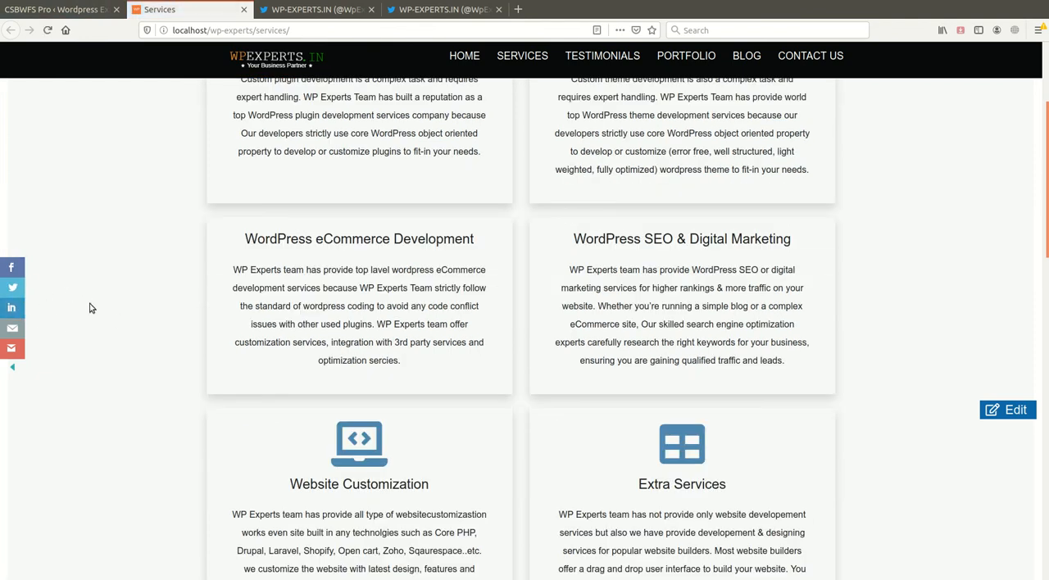
click(66, 12)
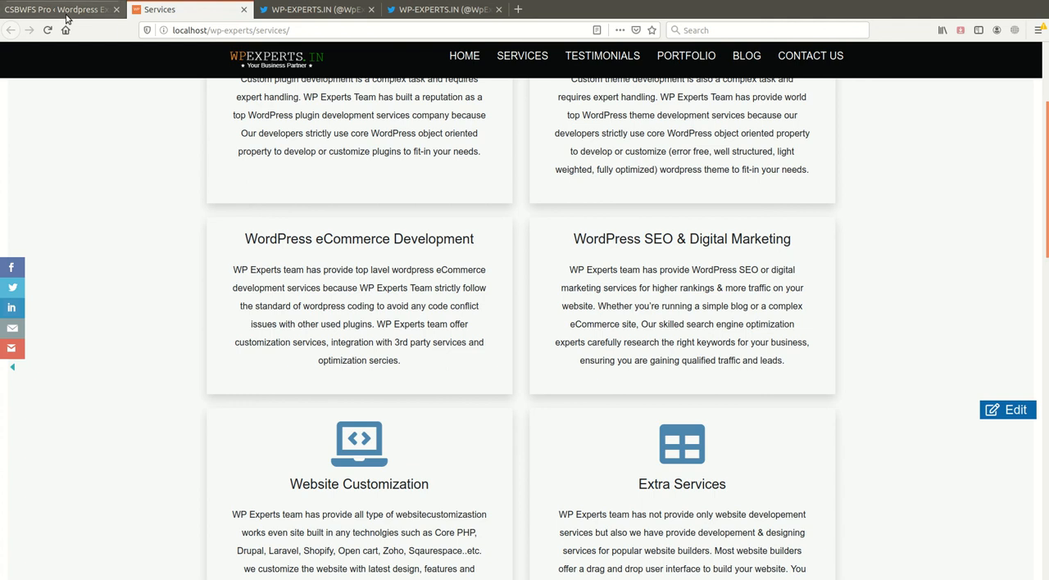
- Review the Shortcode & Advance, Custom Buttons, Lightbox Popup, Social Share Buttons and Sidebar settings
click(525, 147)
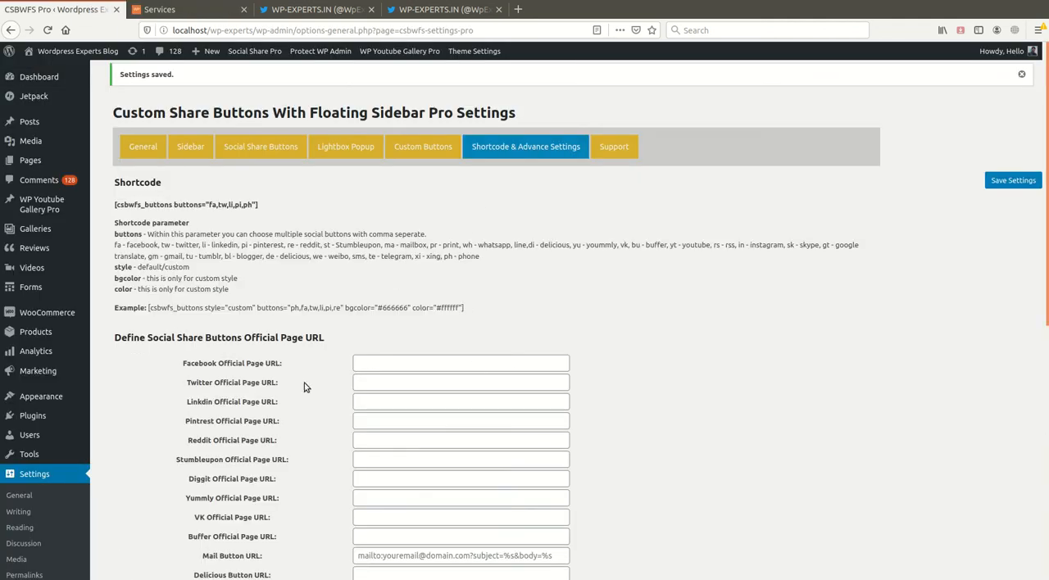
scroll(307, 388, down, 10)
scroll(642, 429, up, 10)
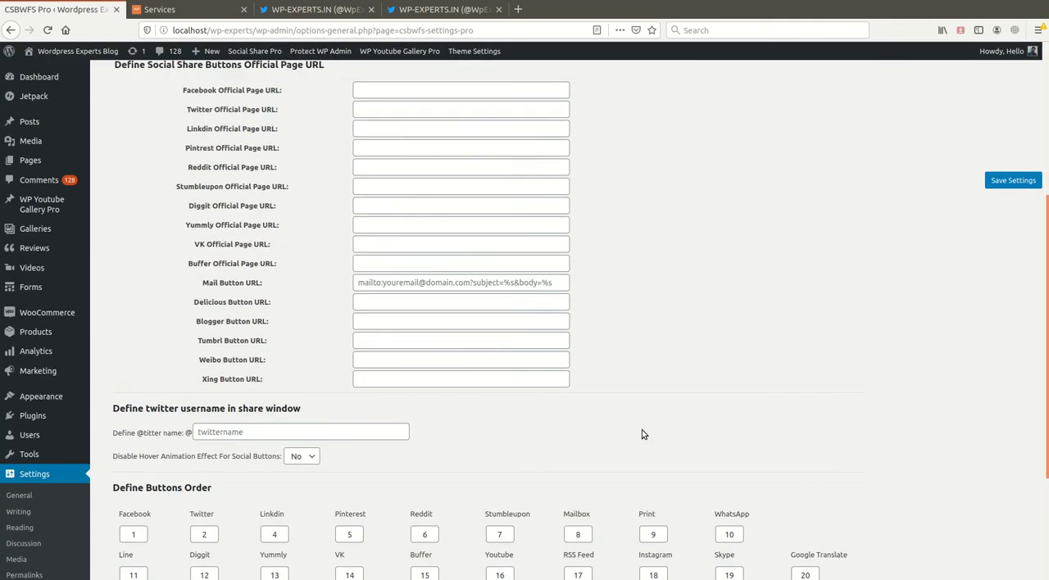
click(417, 146)
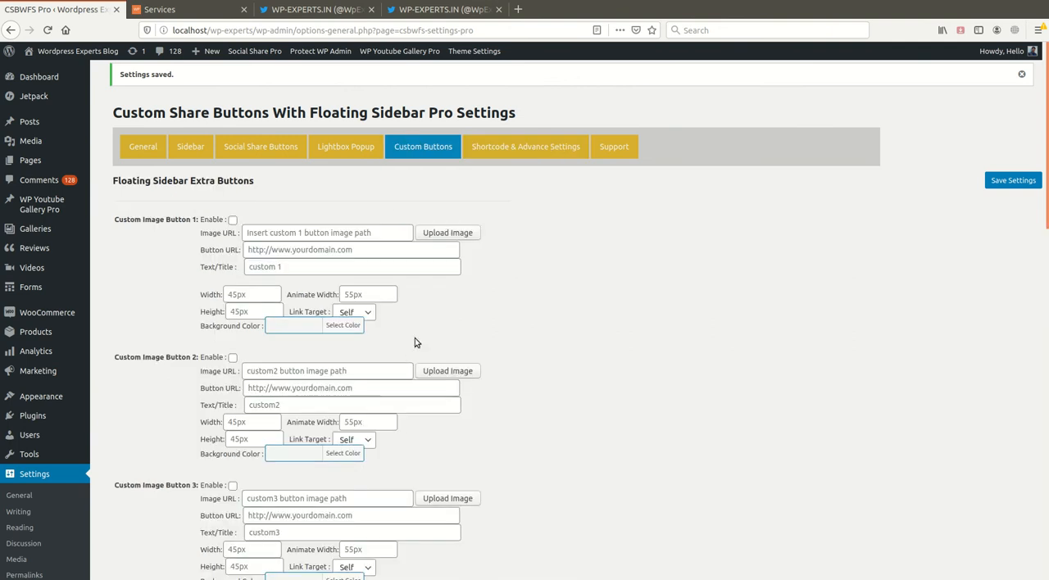
scroll(464, 443, down, 15)
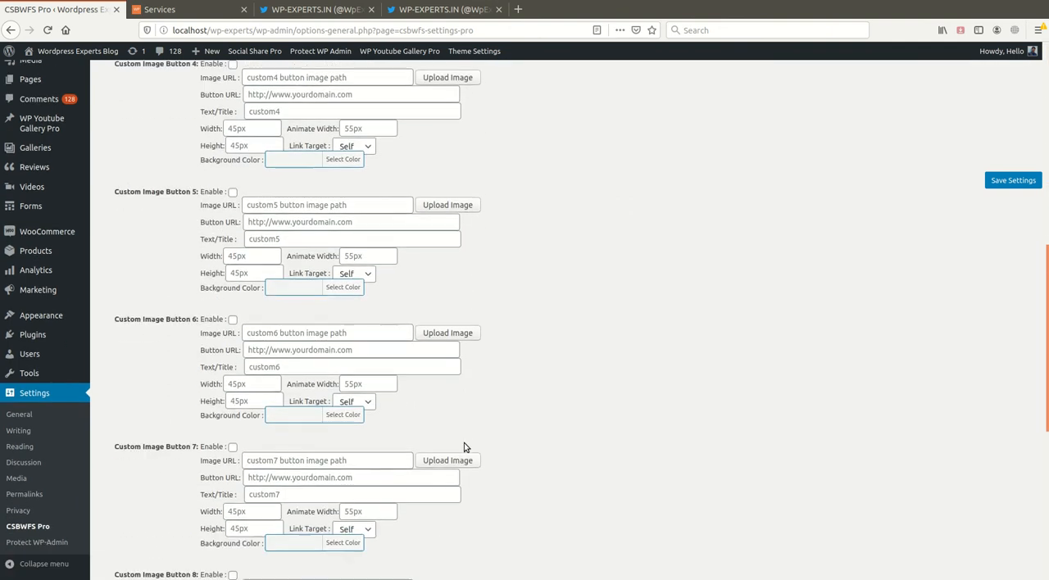
scroll(374, 265, up, 15)
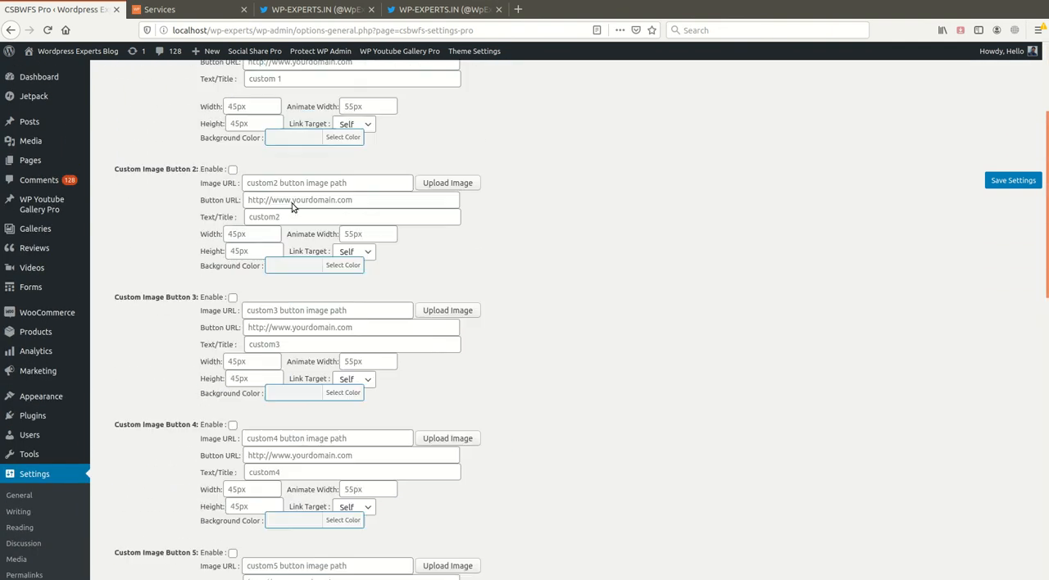
click(331, 146)
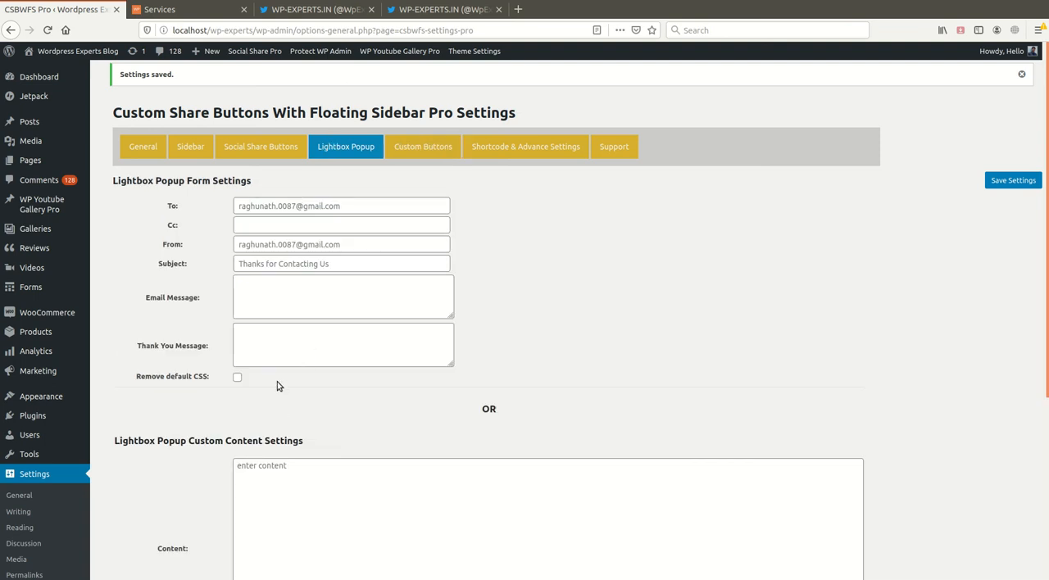
click(259, 153)
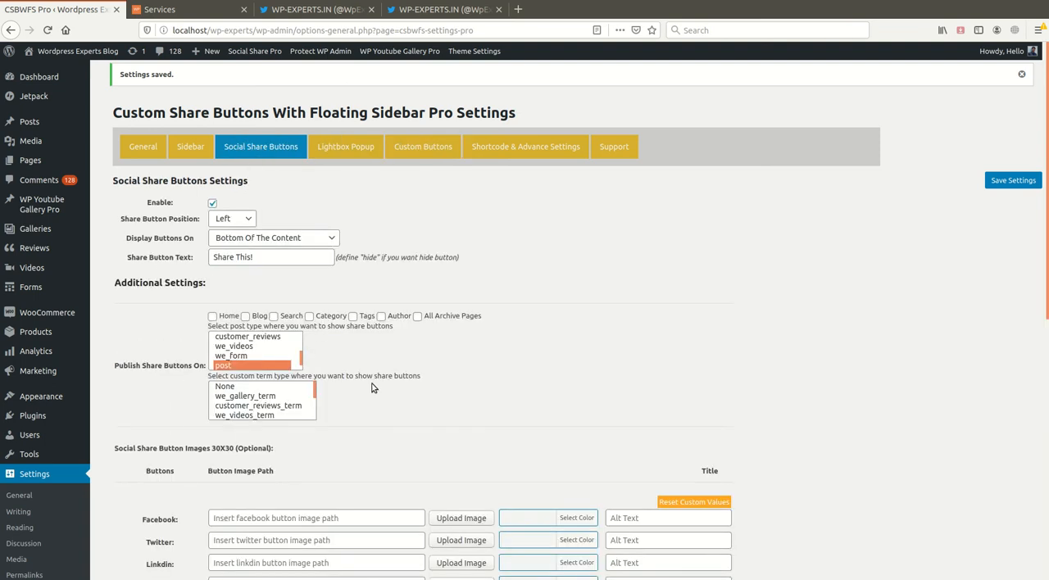
click(190, 146)
- Set the button style to Custom Style in the General settings
click(146, 147)
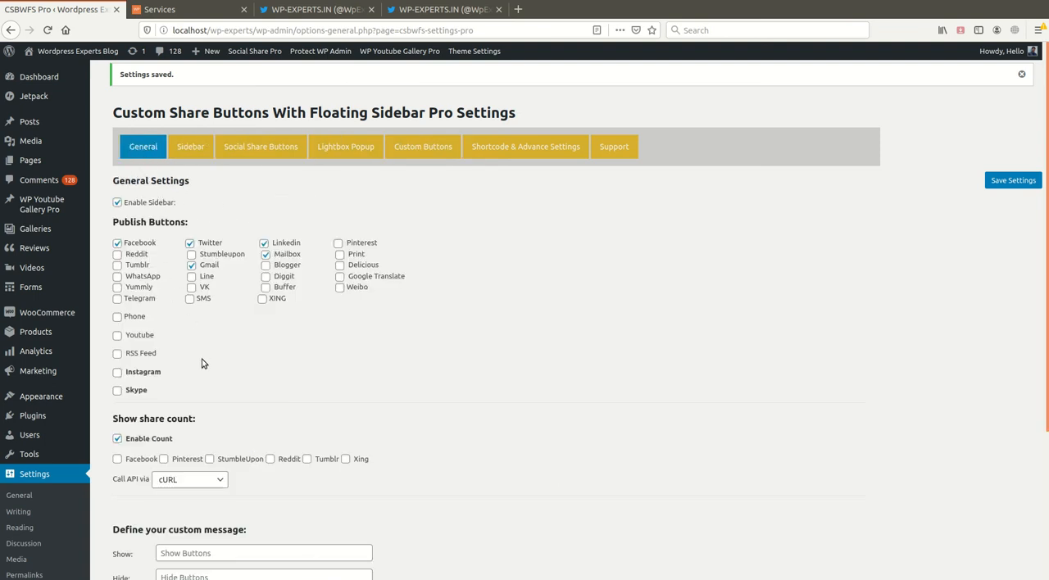
scroll(205, 364, down, 5)
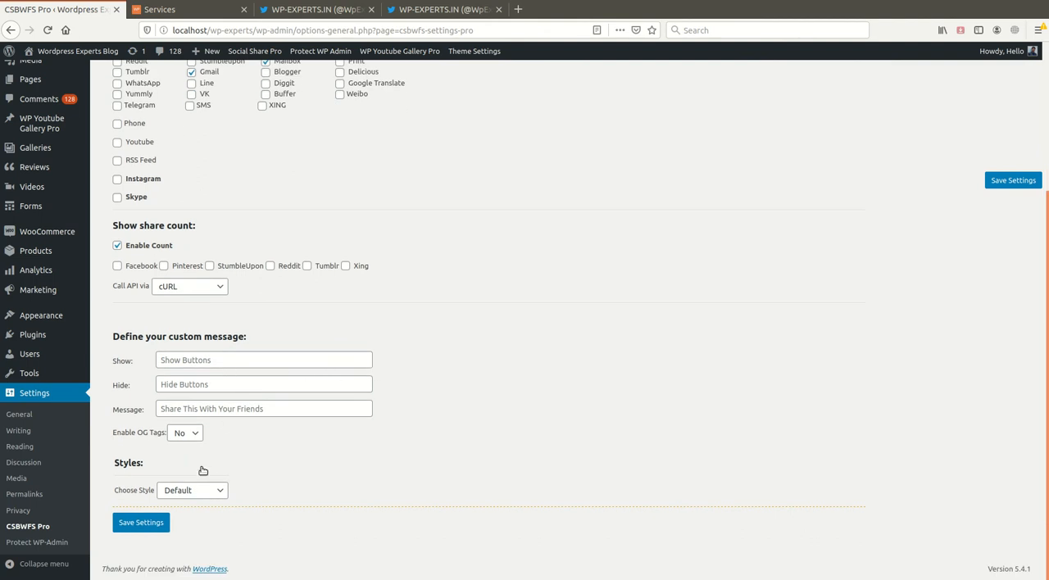
click(211, 491)
click(201, 525)
scroll(416, 454, down, 3)
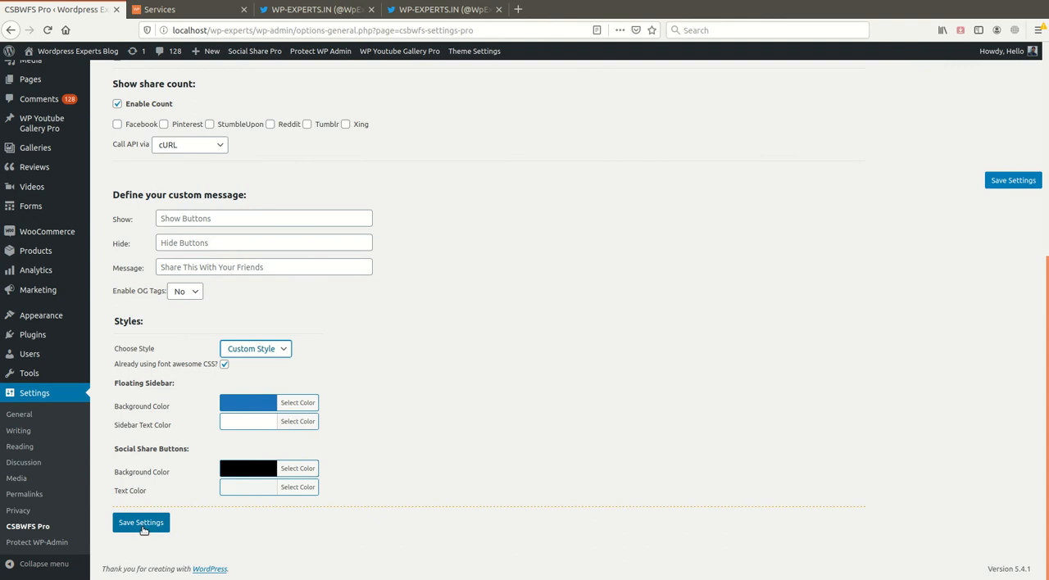
- Inspect the background colour choices for the floating sidebar and social share buttons, and save the settings
click(298, 407)
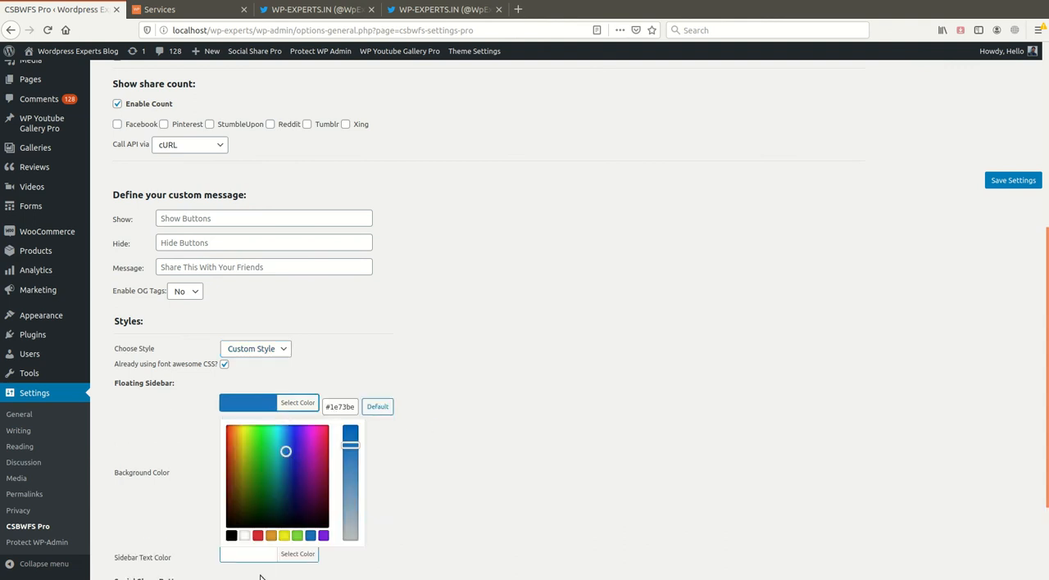
click(493, 457)
click(299, 469)
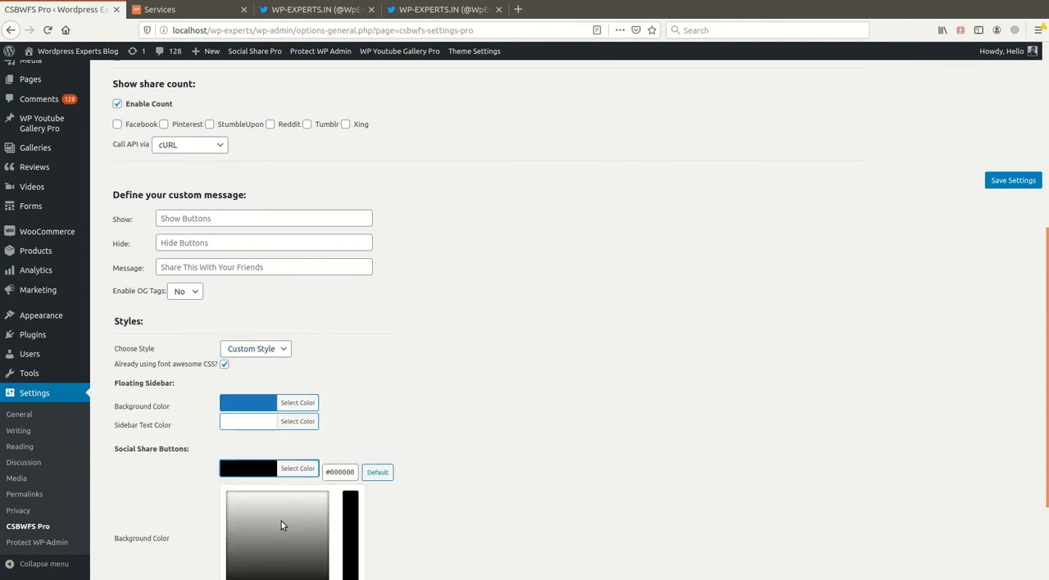
scroll(487, 529, down, 3)
click(485, 428)
scroll(472, 447, up, 3)
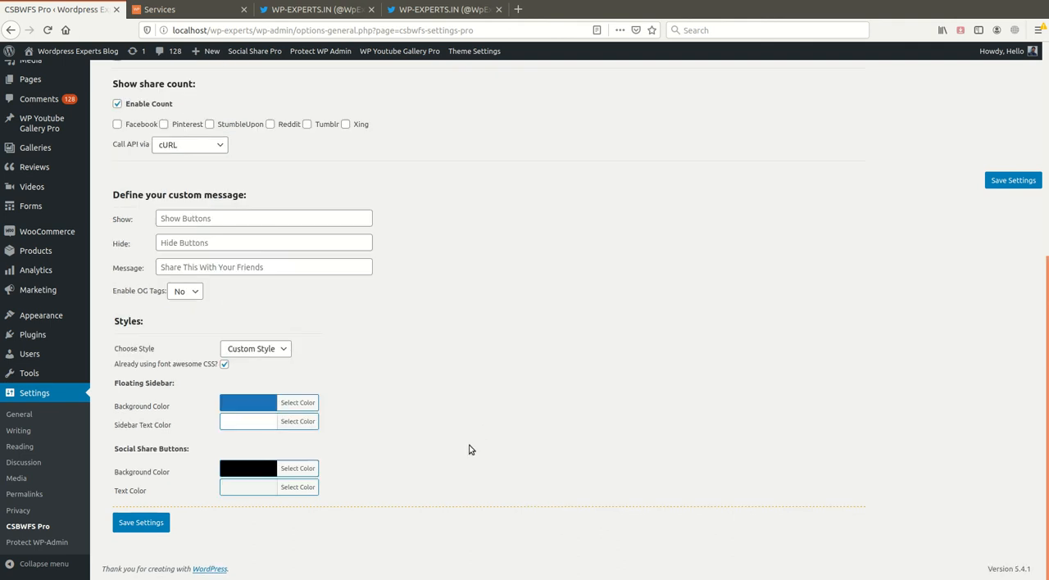
click(141, 522)
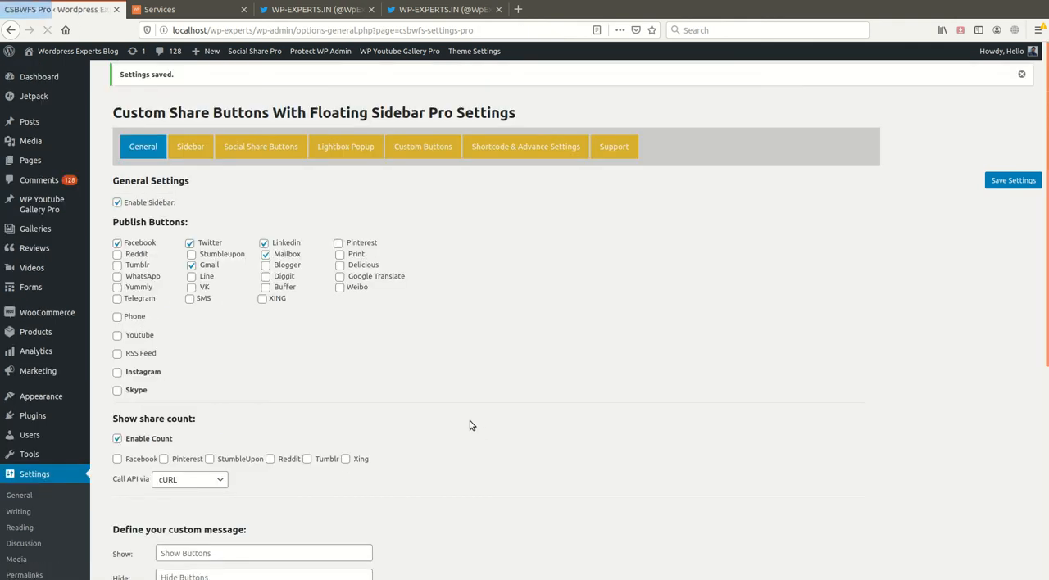
- Reload the Services page and examine the custom-styled floating sidebar along the page
scroll(470, 420, down, 2)
click(193, 9)
key(F5)
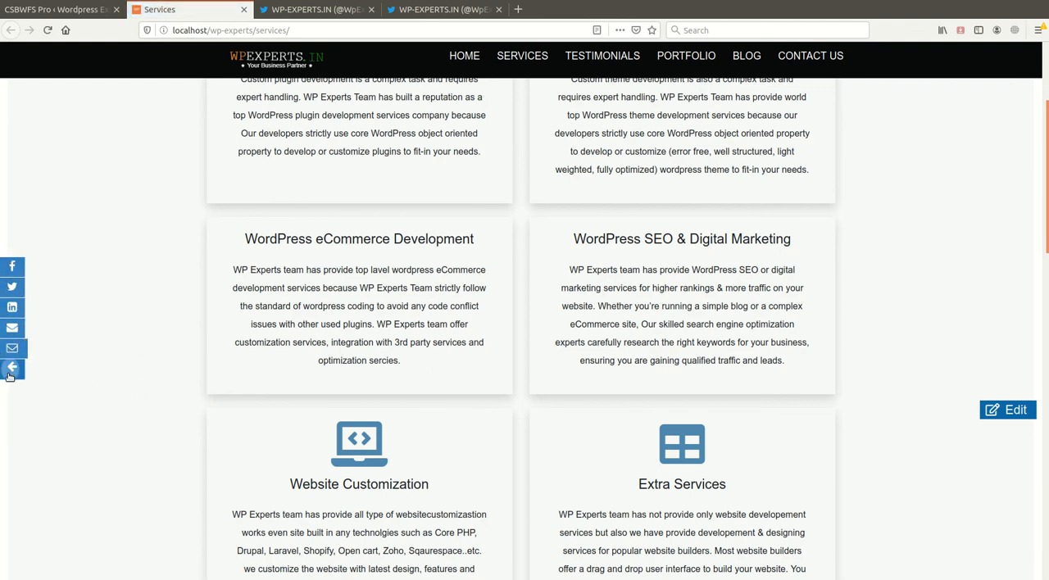
scroll(11, 402, down, 2)
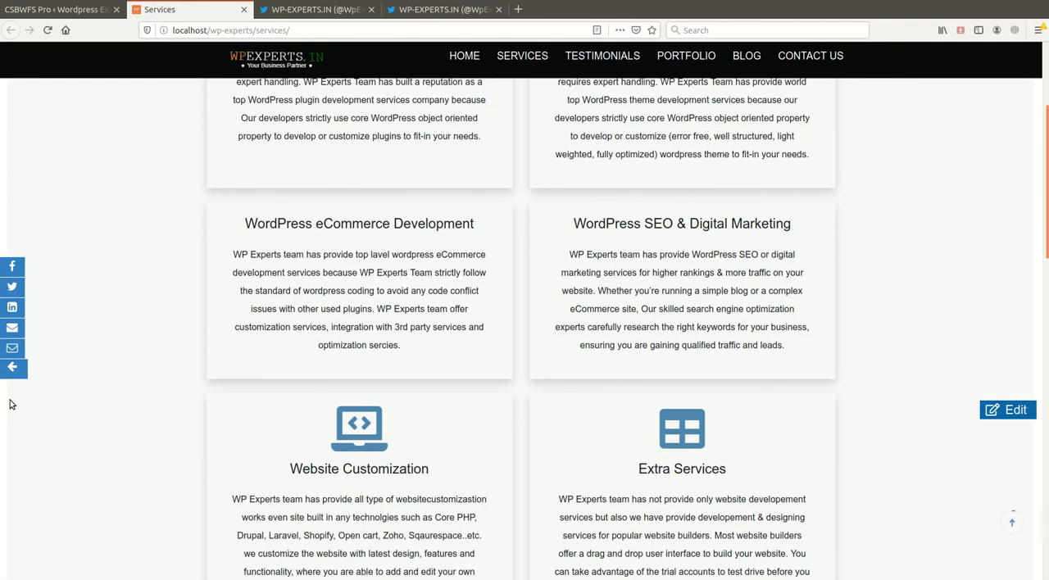
scroll(81, 405, down, 10)
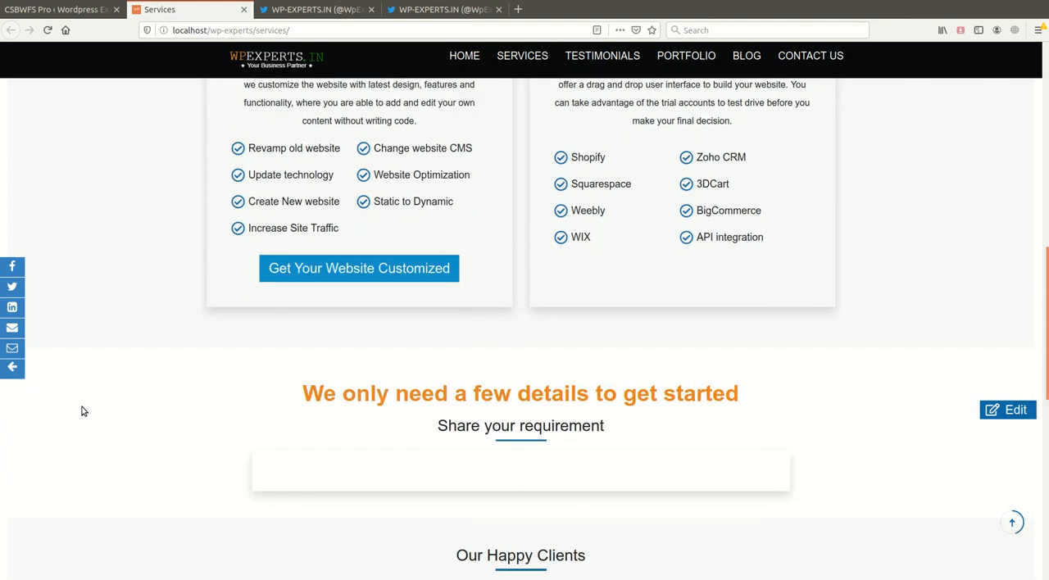
scroll(82, 410, up, 12)
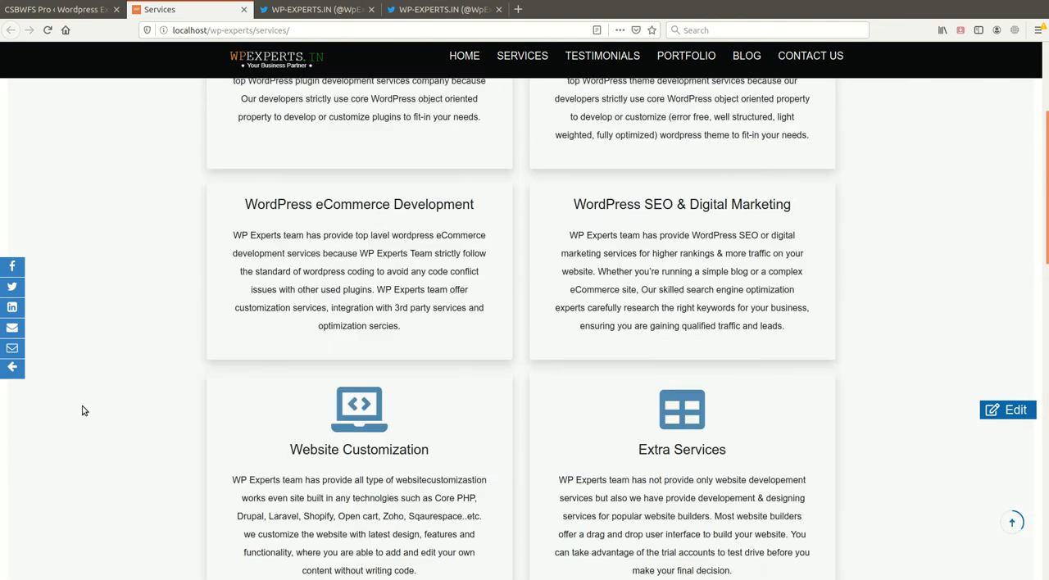
- Open the blog post "How To Redirect To Another Page After Download – PHP" and examine the share buttons below its content
click(744, 61)
scroll(432, 378, down, 2)
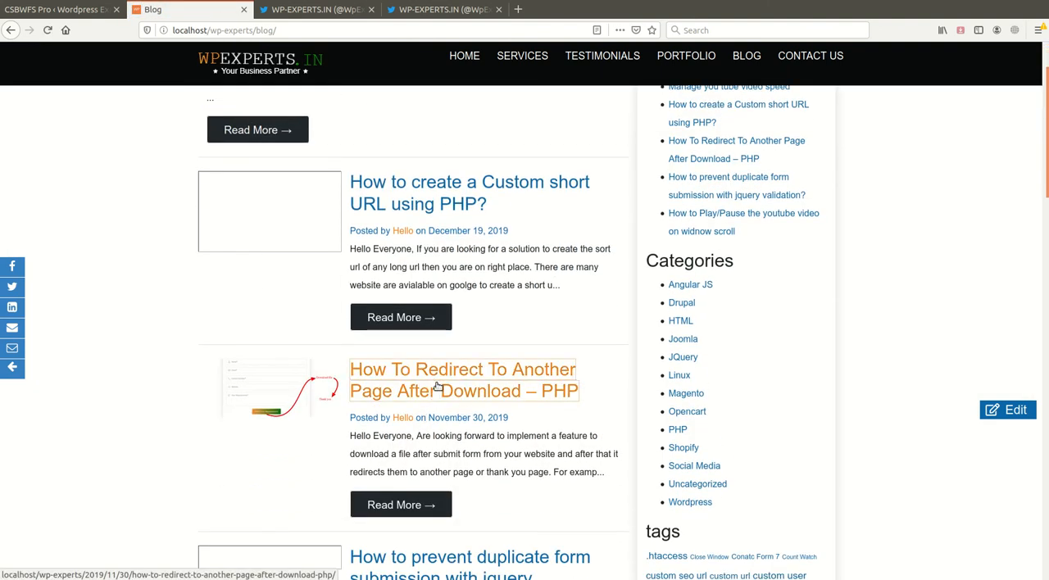
click(438, 386)
scroll(295, 389, down, 2)
scroll(276, 402, down, 12)
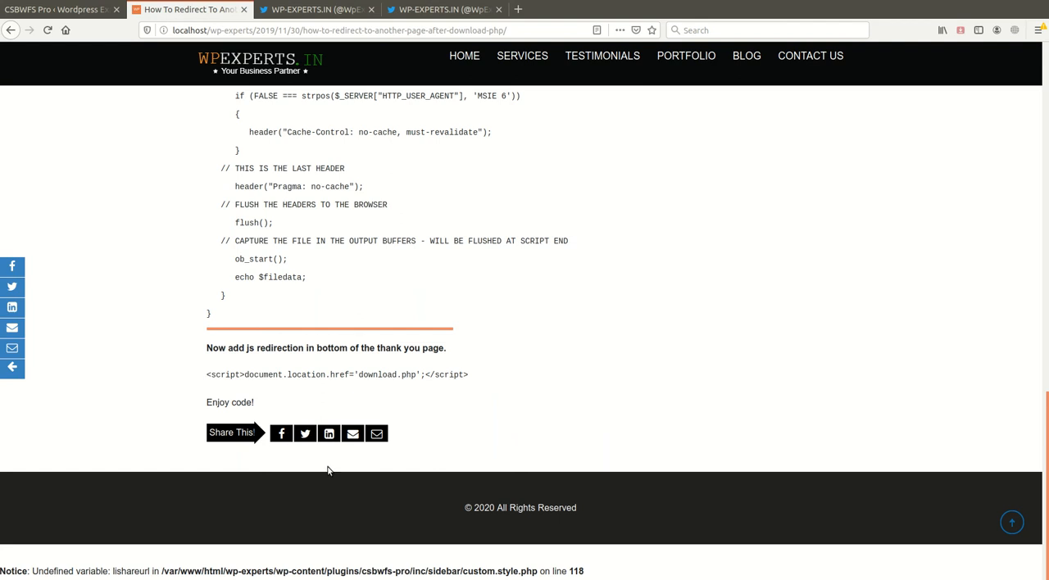
scroll(316, 463, up, 2)
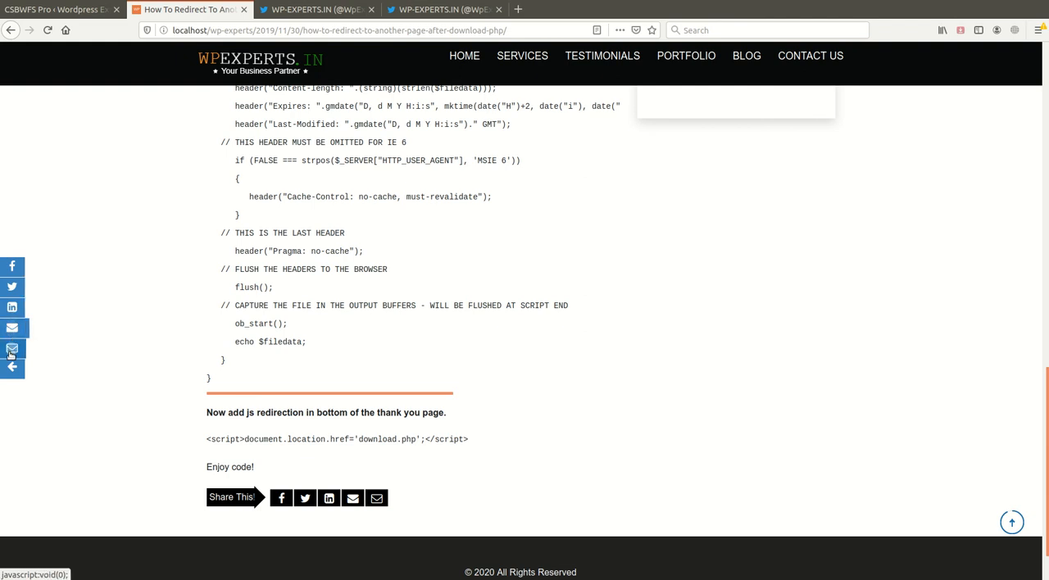
- Disable the share count in the plugin's General settings and save
click(56, 10)
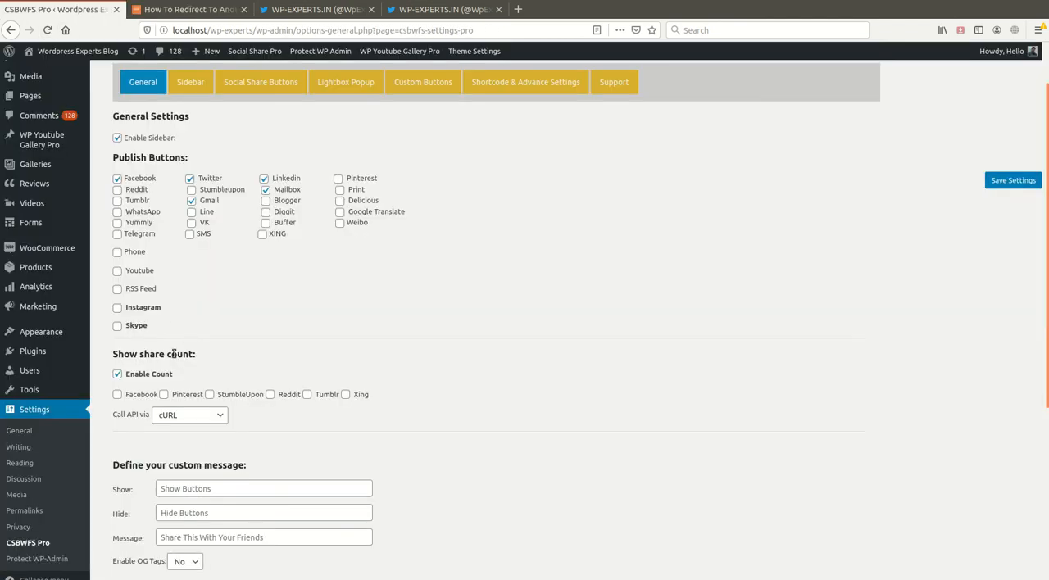
click(118, 375)
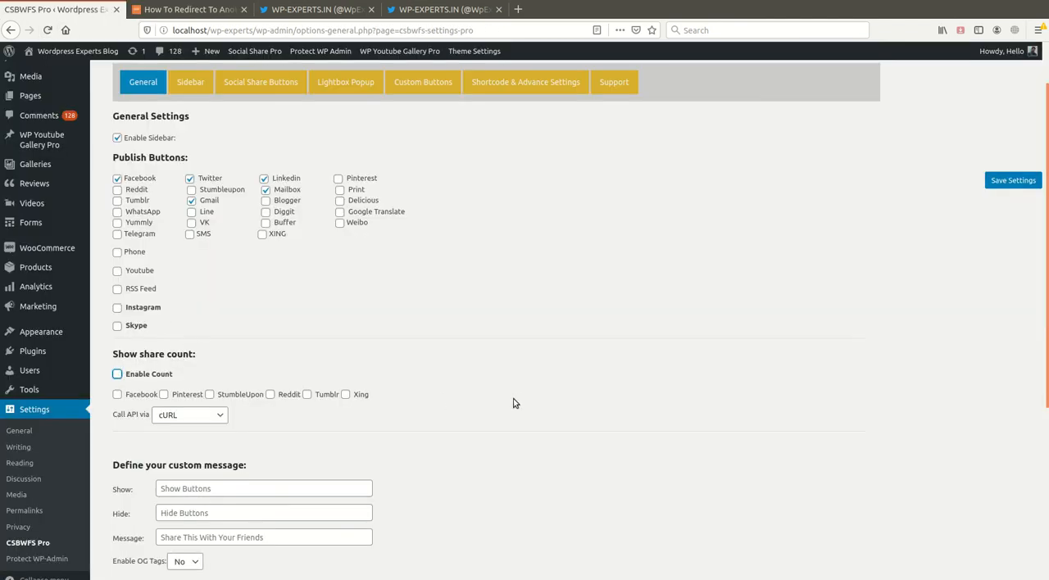
click(1013, 181)
click(189, 156)
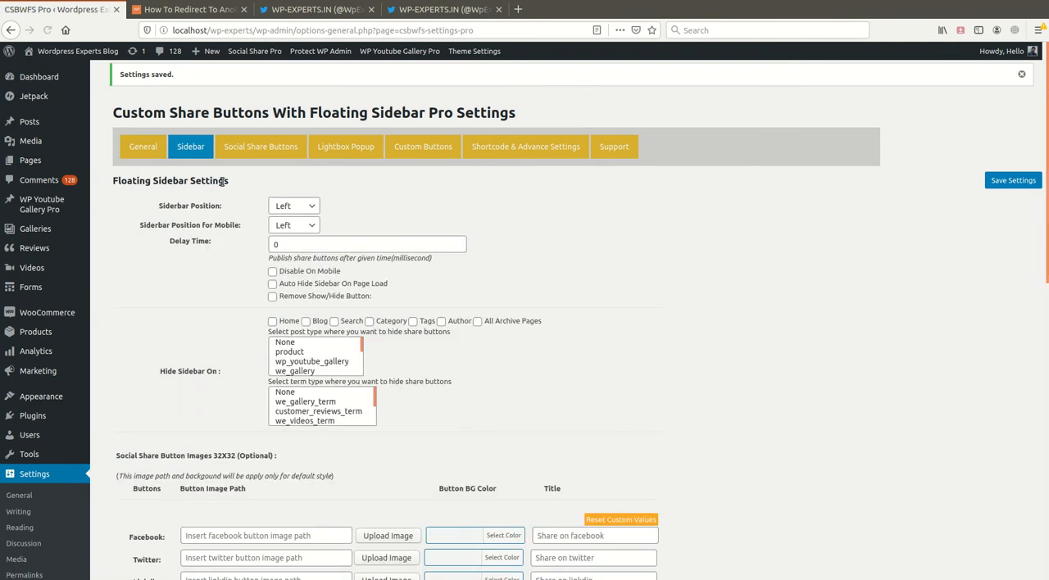
- Set the Social Share Buttons background colour to blue #1e73be in the General settings' custom style
click(148, 148)
scroll(235, 354, down, 5)
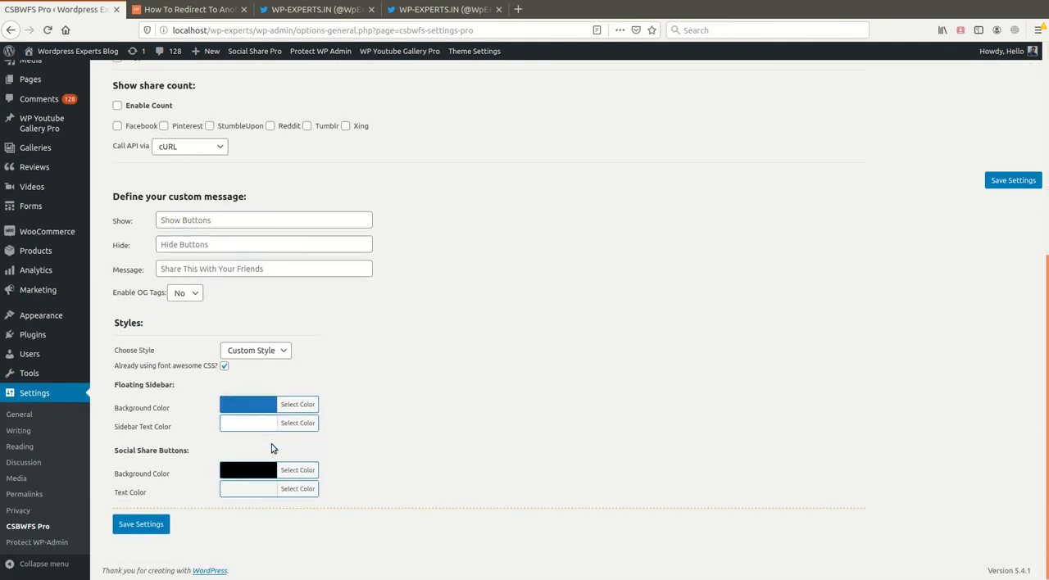
click(307, 469)
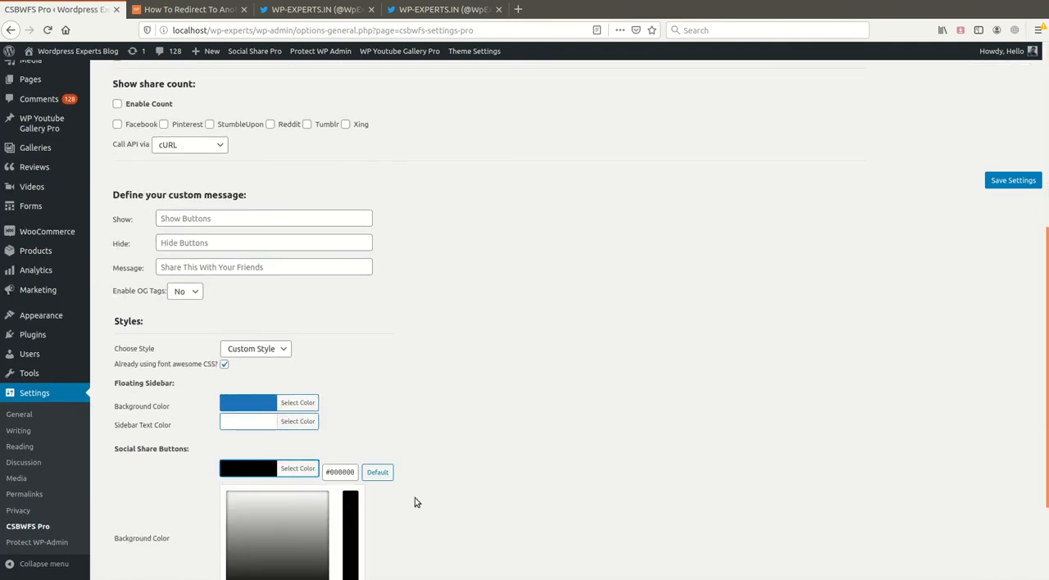
scroll(476, 485, down, 3)
click(311, 469)
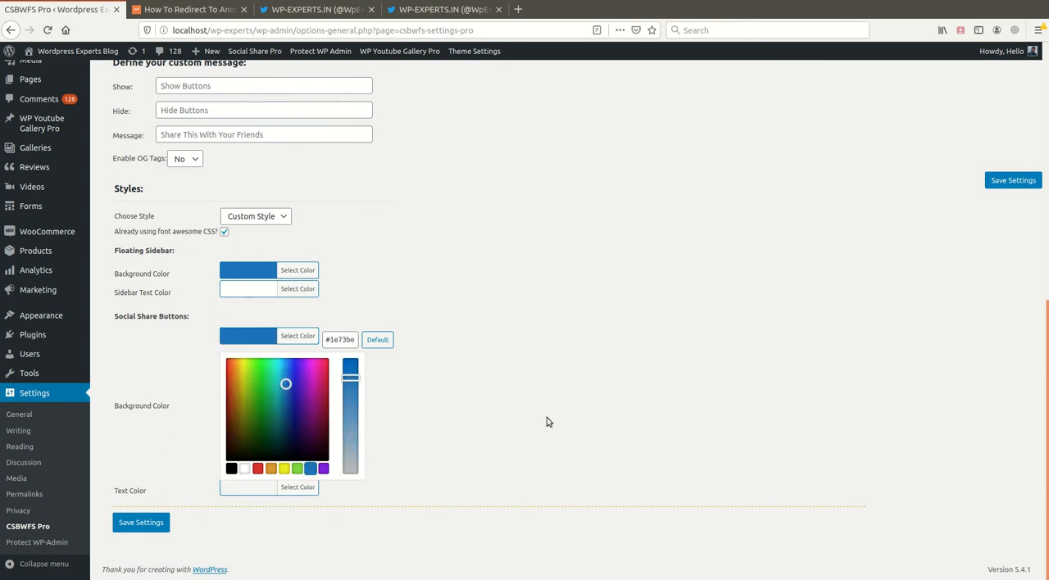
click(553, 419)
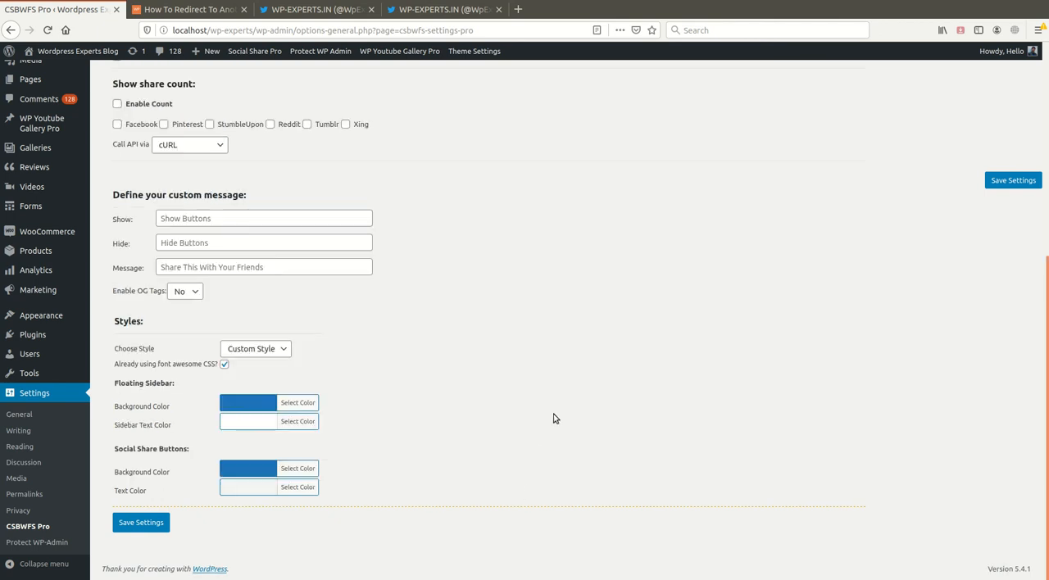
- Set the Social Share Buttons text colour to white and save the General settings
click(303, 488)
scroll(482, 508, down, 3)
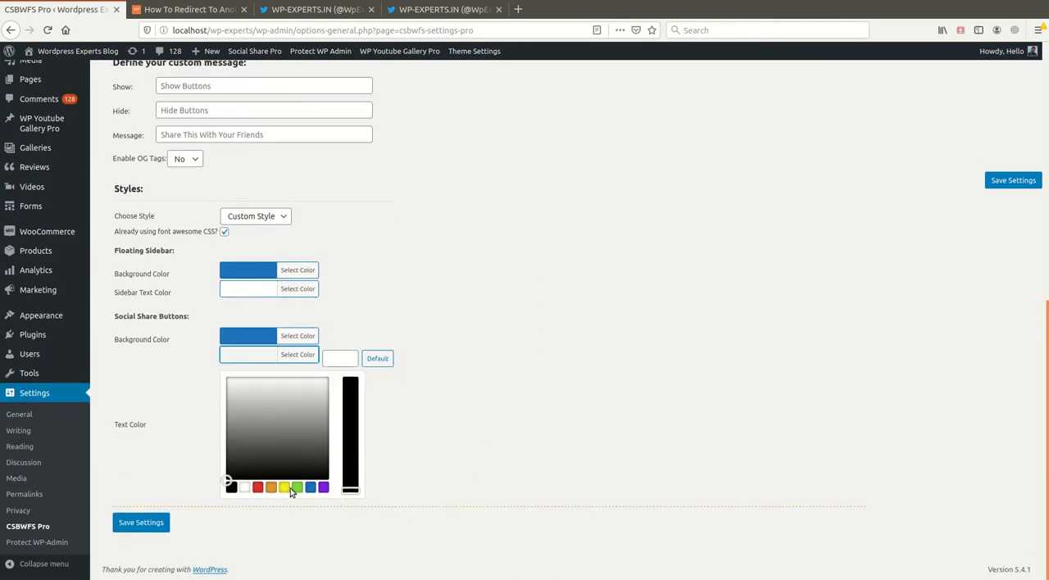
click(246, 488)
click(644, 415)
click(1034, 184)
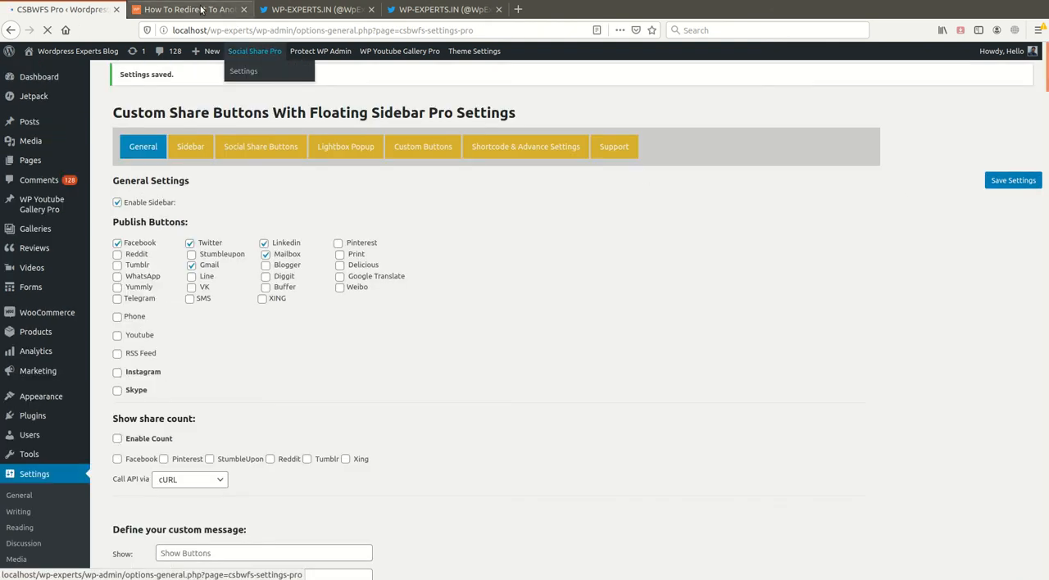
- Reload the blog post "How To Redirect To Another Page After Download – PHP" and examine the restyled share buttons below its content
click(188, 9)
click(48, 30)
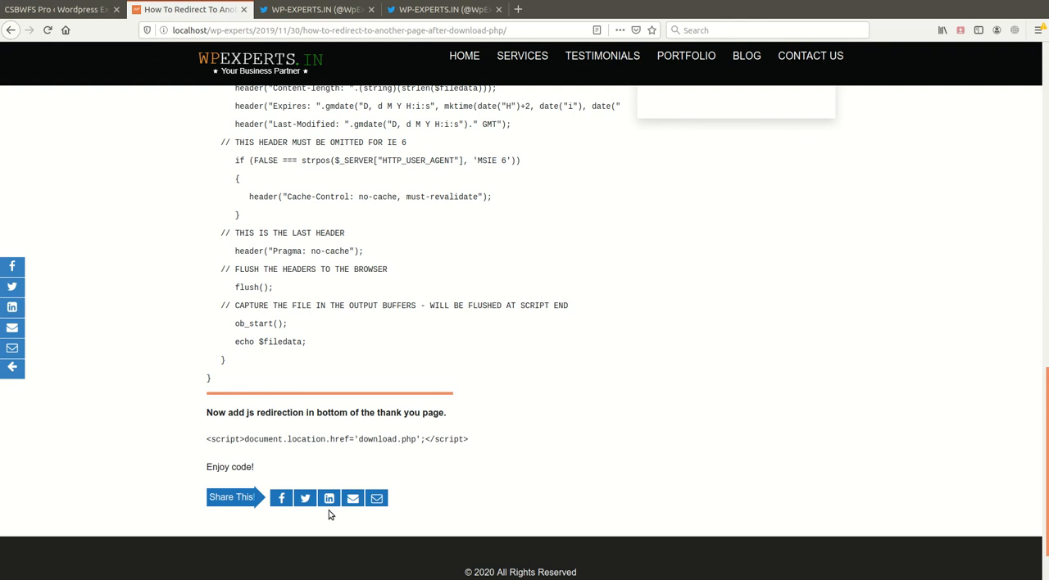
scroll(123, 189, up, 1)
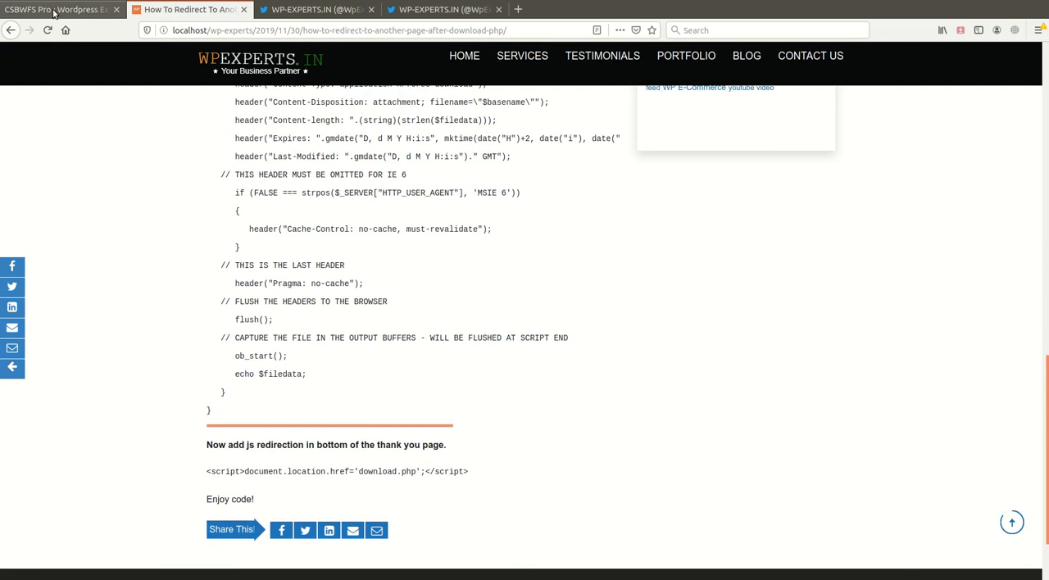
- Return to the plugin's General settings and switch the style to Default and back to Custom Style
click(54, 12)
scroll(490, 428, down, 2)
scroll(523, 411, up, 2)
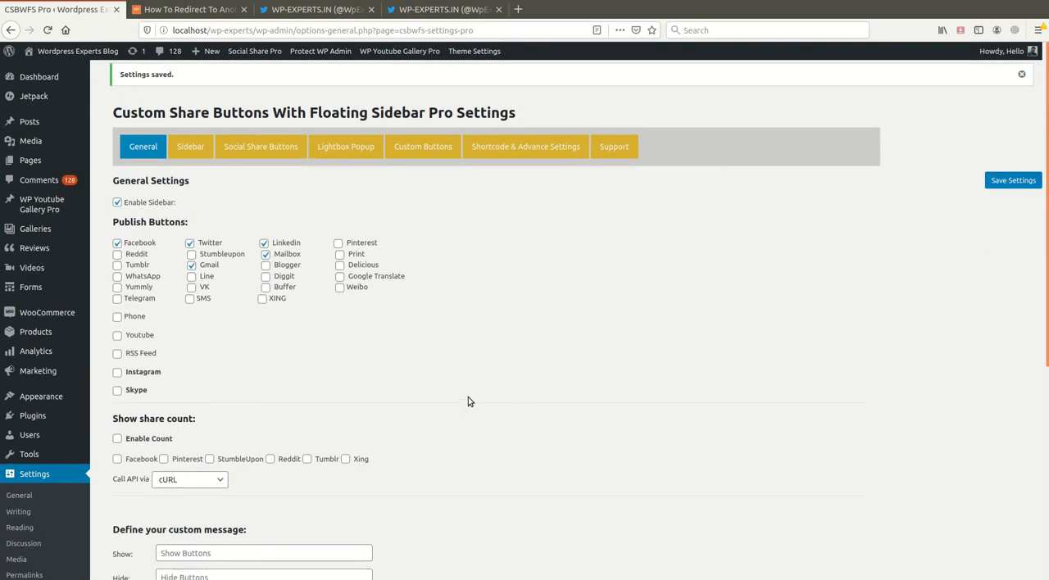
scroll(459, 401, down, 2)
scroll(445, 406, up, 1)
scroll(386, 428, down, 5)
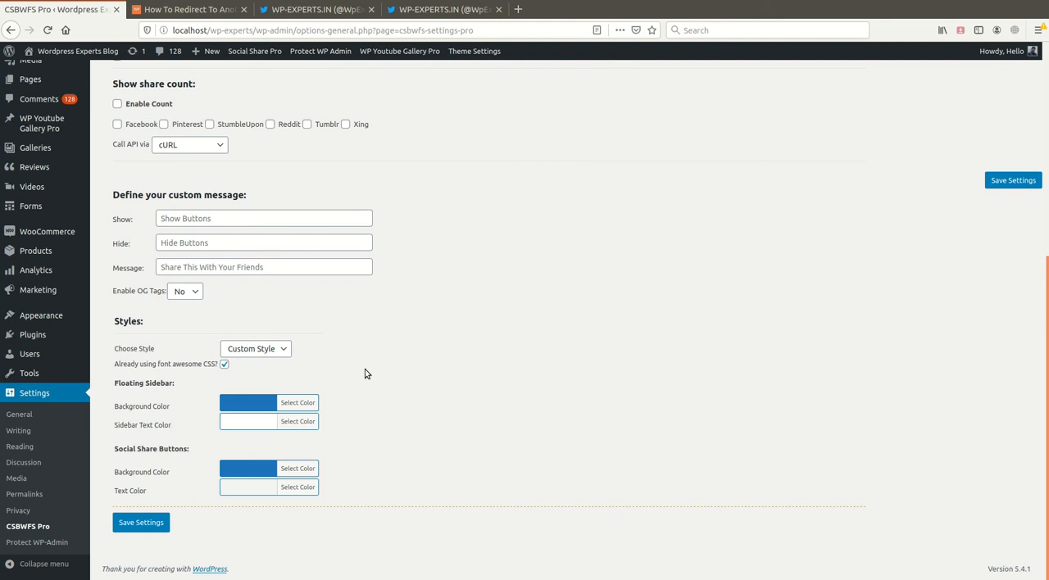
click(270, 368)
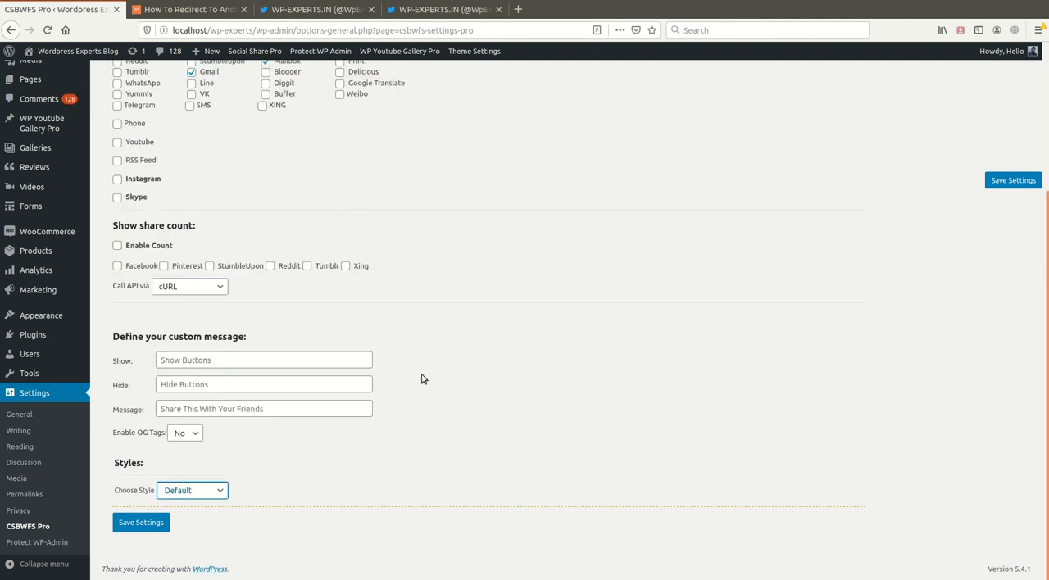
click(184, 490)
click(198, 526)
scroll(506, 445, down, 3)
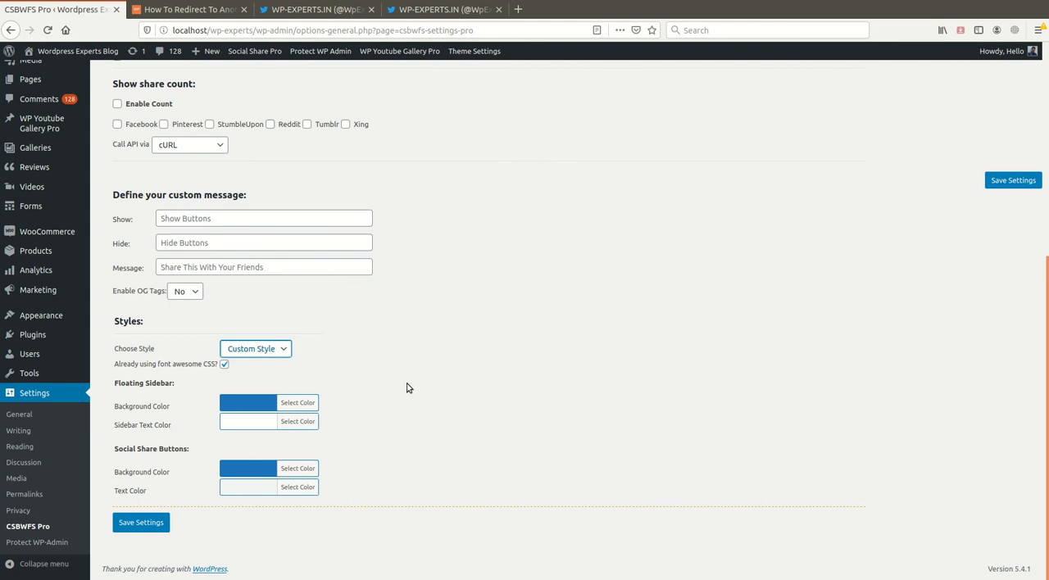
- Examine the floating sidebar settings, including the button image, background colour and title options, and return to the General settings
scroll(408, 388, up, 5)
click(190, 147)
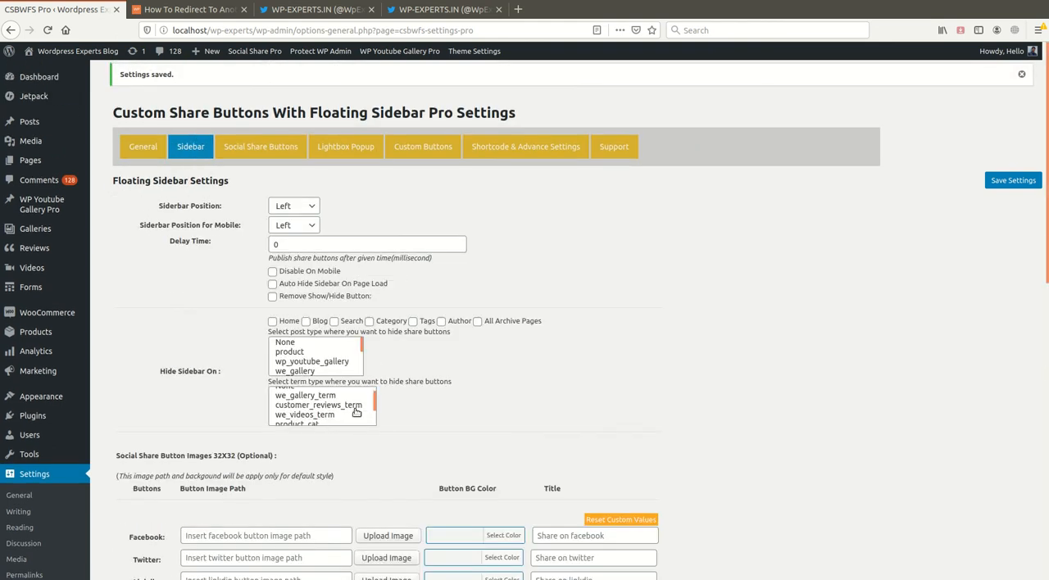
scroll(355, 413, down, 2)
scroll(332, 424, down, 3)
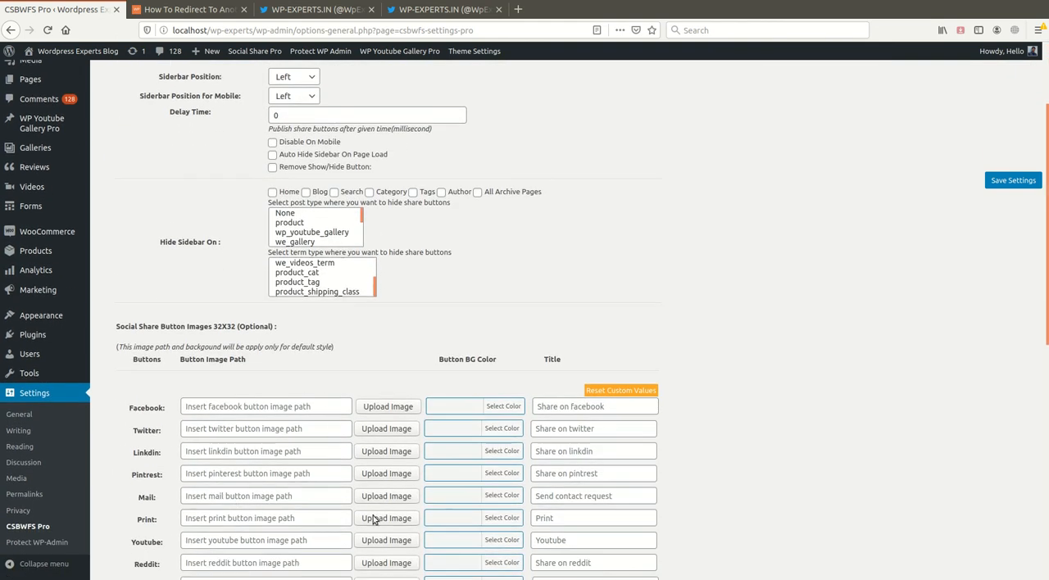
scroll(393, 443, up, 3)
click(142, 153)
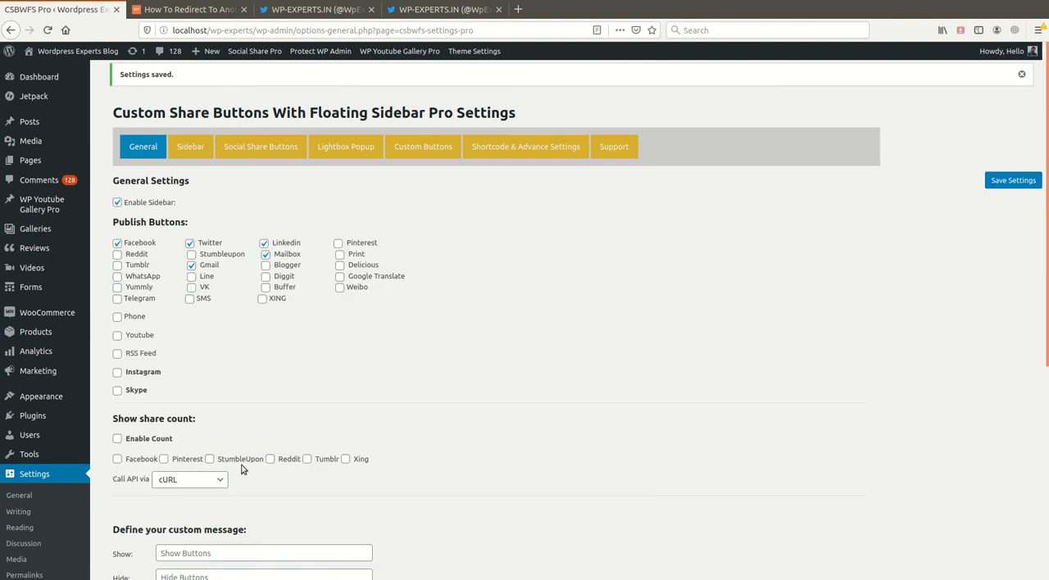
- Save the General settings with Custom Style selected
scroll(263, 486, down, 5)
scroll(358, 468, down, 2)
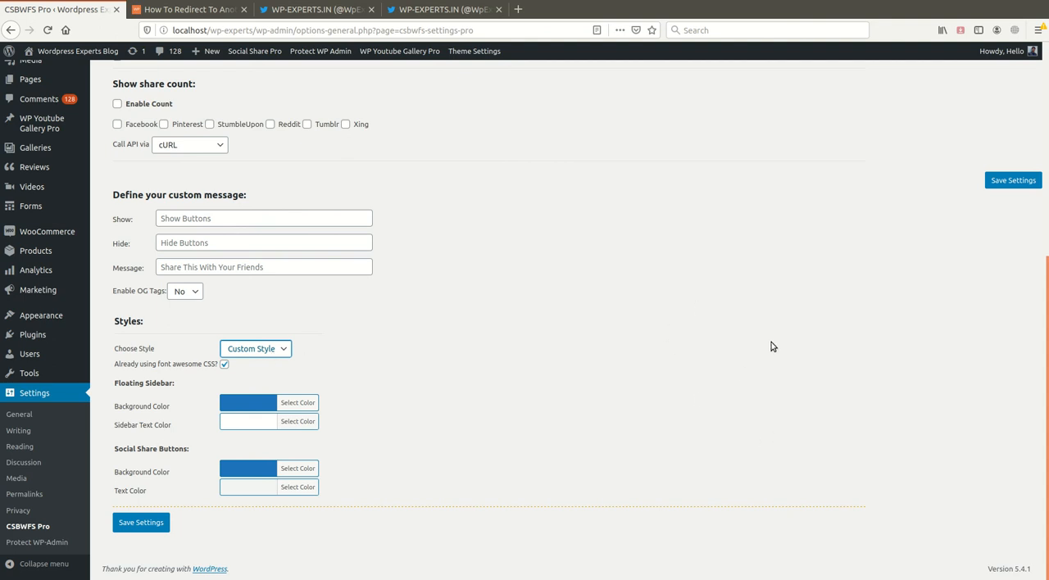
click(1013, 181)
- Close the blog post's browser tab and go back to the plugin settings page
click(188, 9)
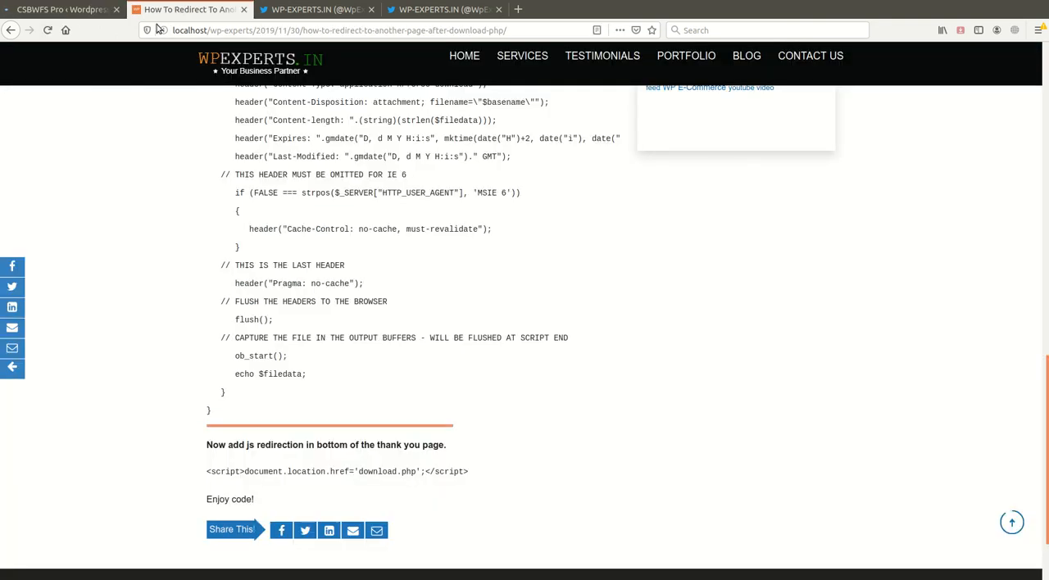
click(45, 9)
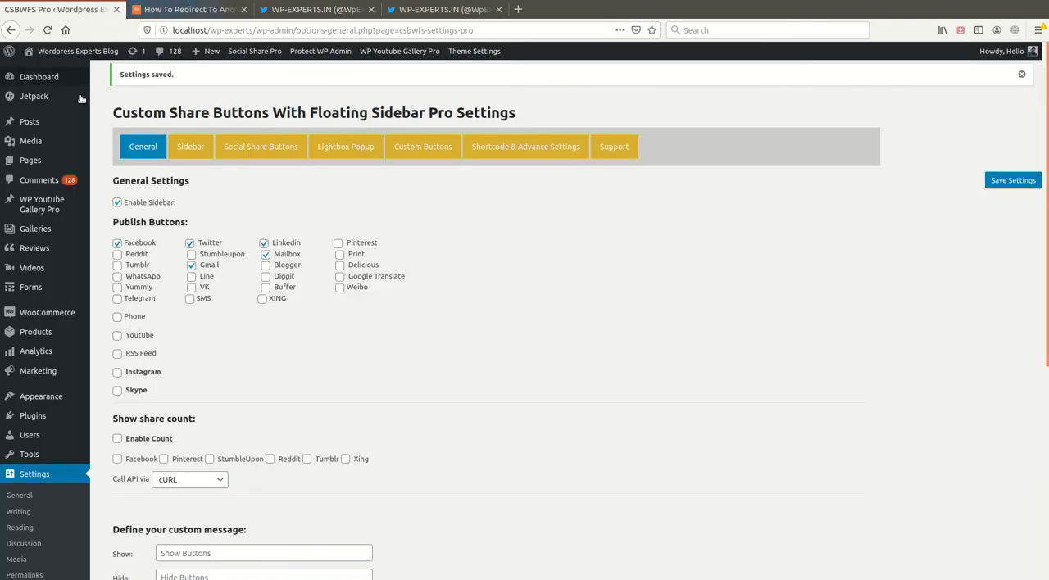
click(217, 10)
click(243, 9)
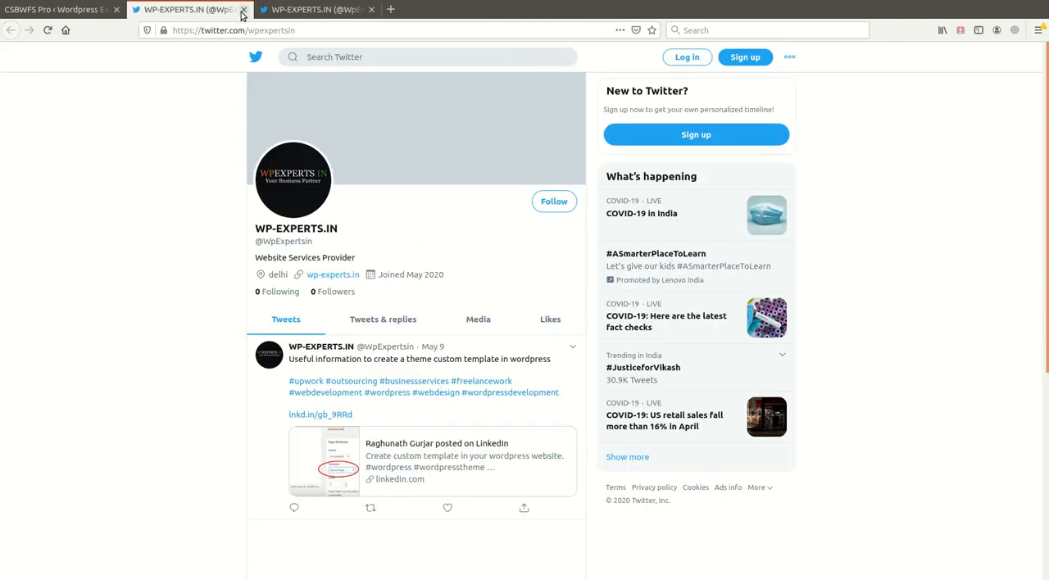
click(54, 9)
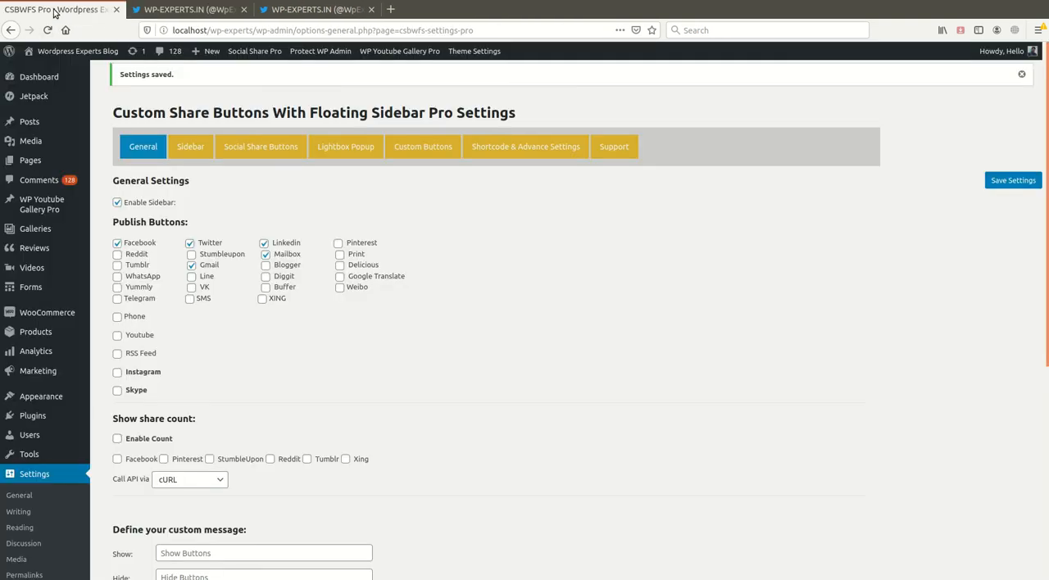
- Set the share count's API call method to Default option and save the General settings
scroll(316, 437, down, 2)
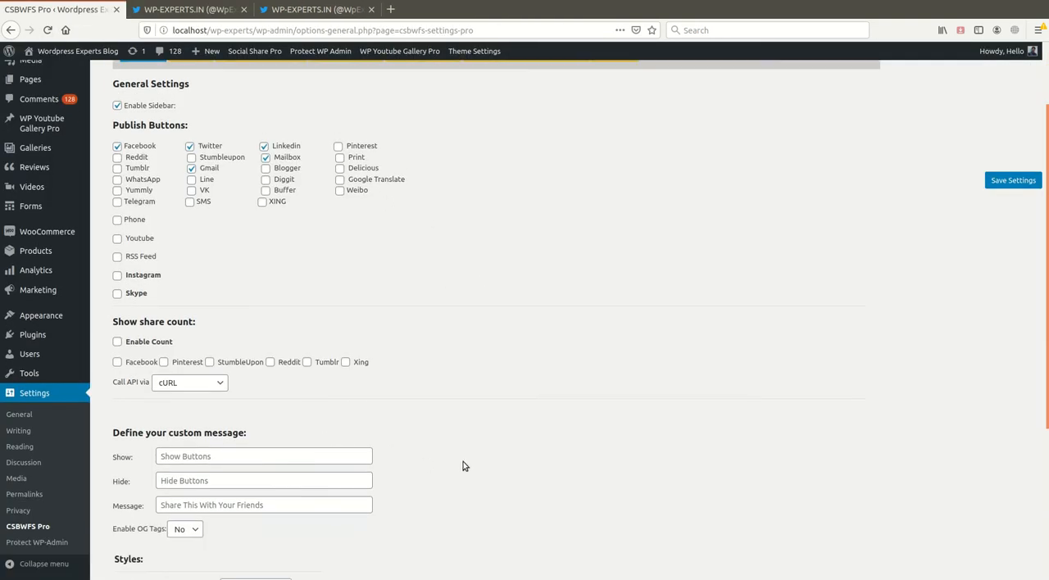
scroll(437, 392, down, 6)
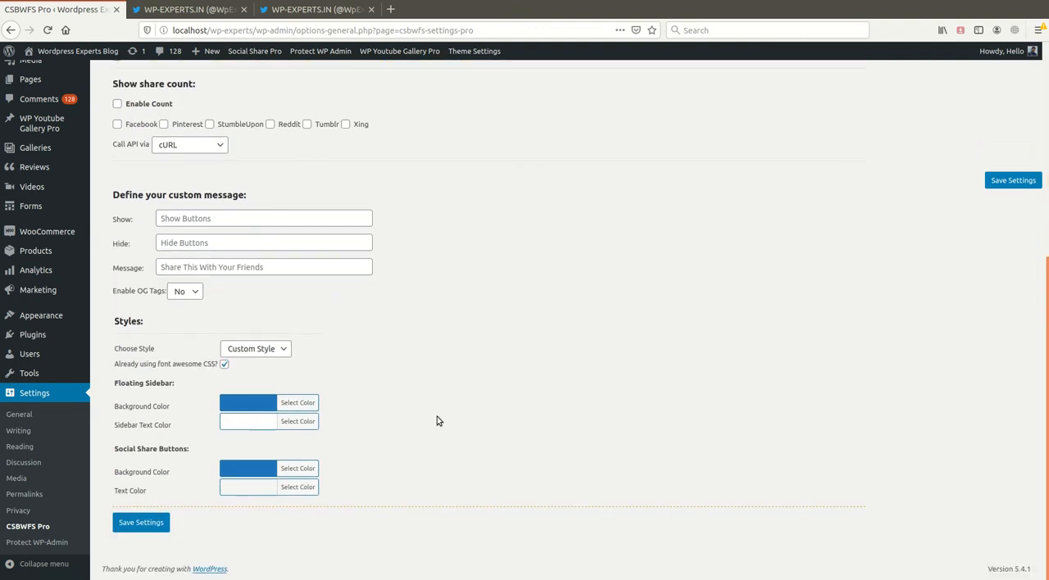
scroll(436, 353, up, 8)
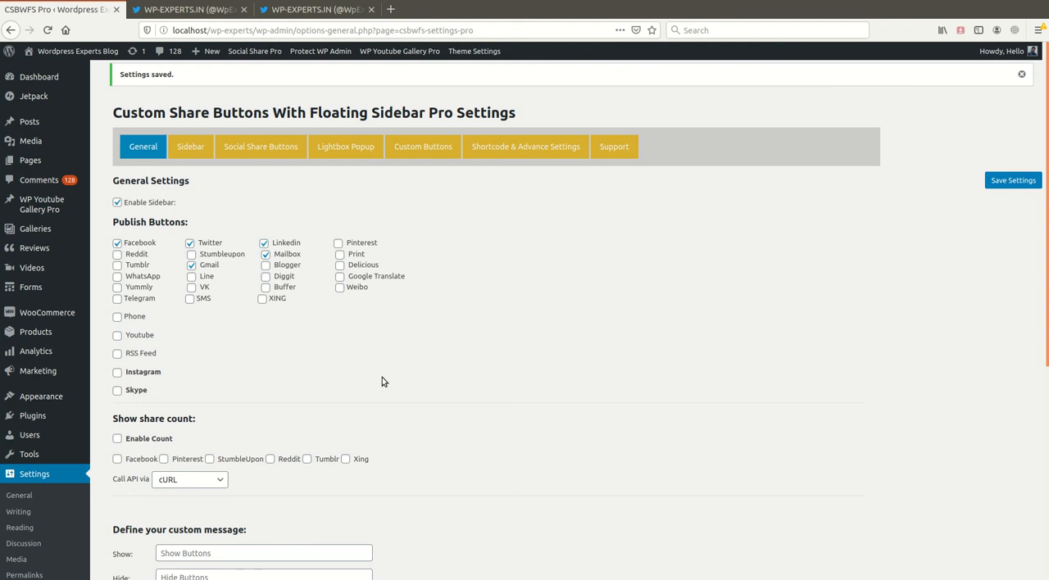
scroll(398, 445, down, 5)
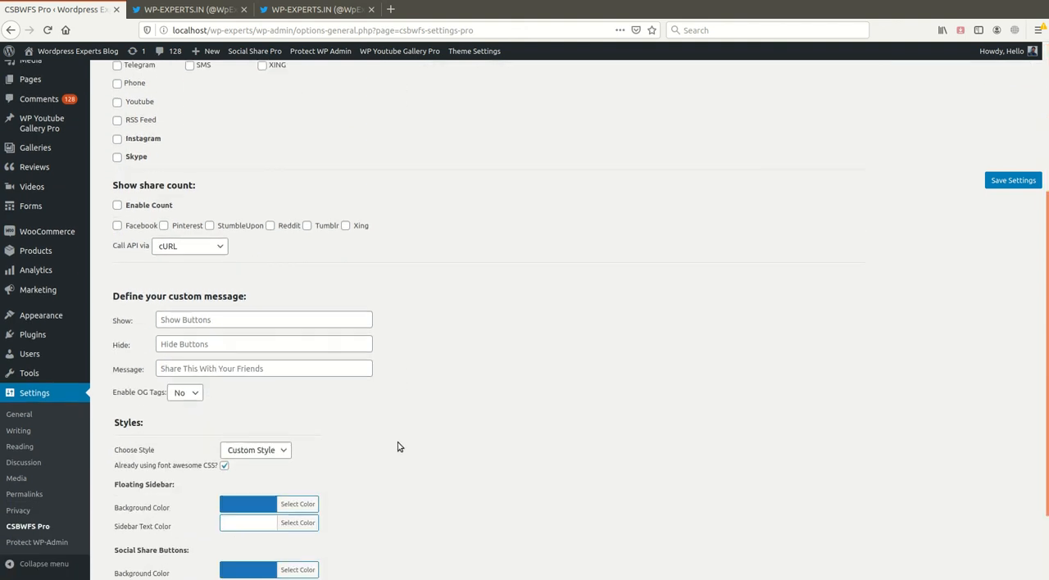
scroll(396, 456, up, 3)
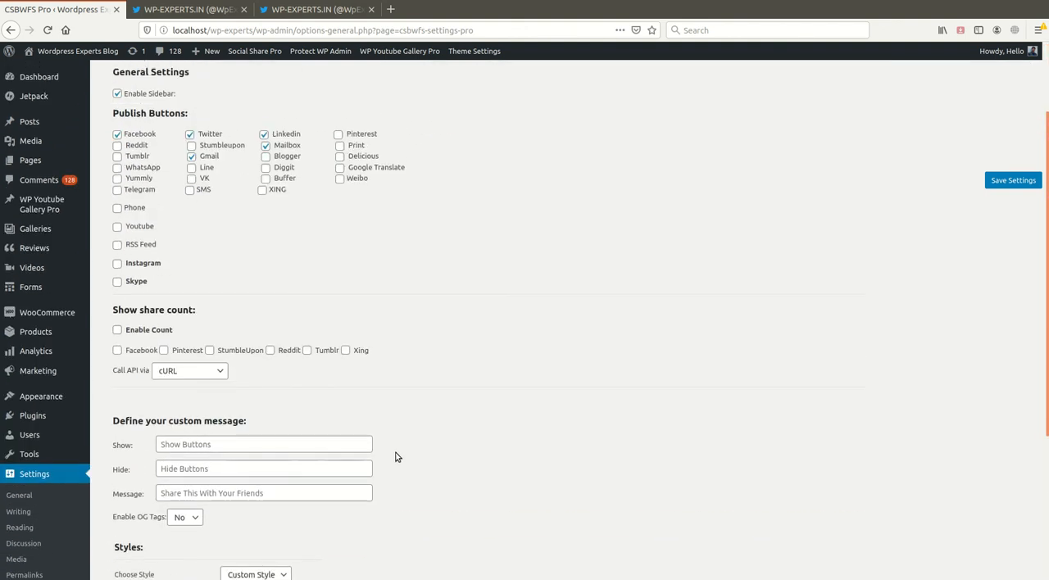
click(170, 373)
click(180, 391)
scroll(443, 418, down, 4)
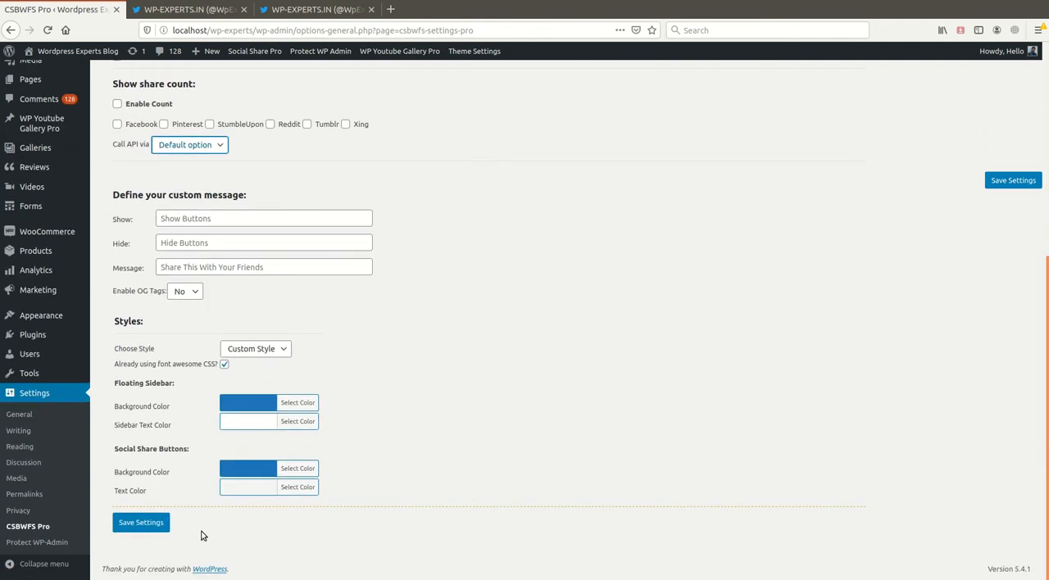
click(143, 524)
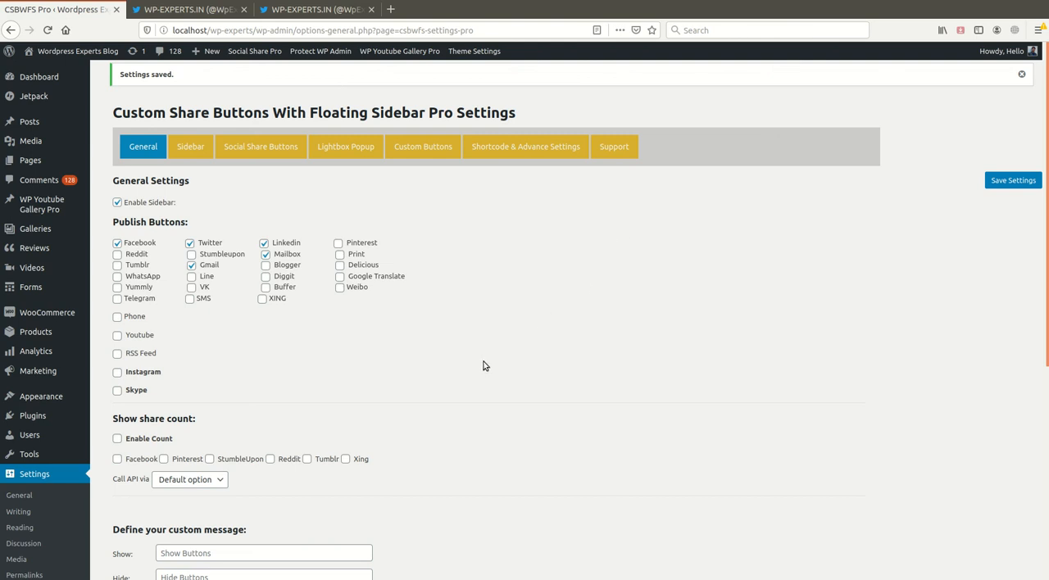
scroll(403, 382, down, 2)
scroll(405, 408, down, 5)
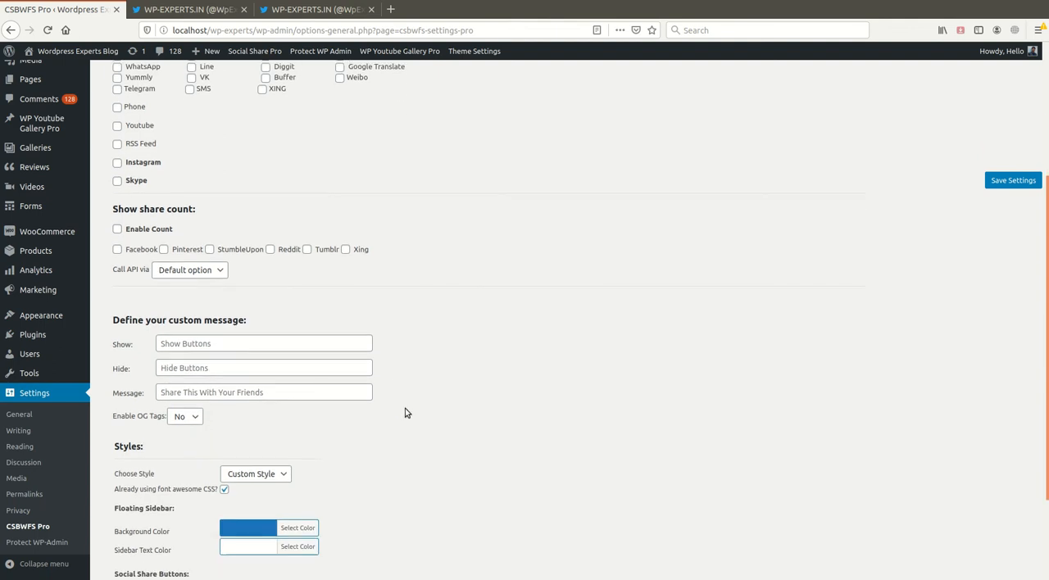
scroll(406, 412, up, 6)
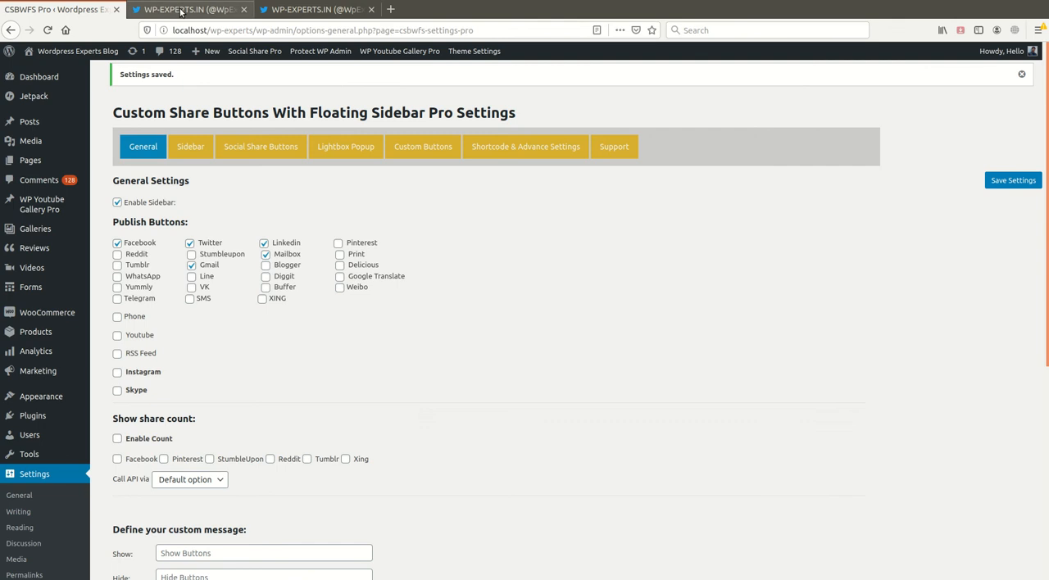
click(181, 11)
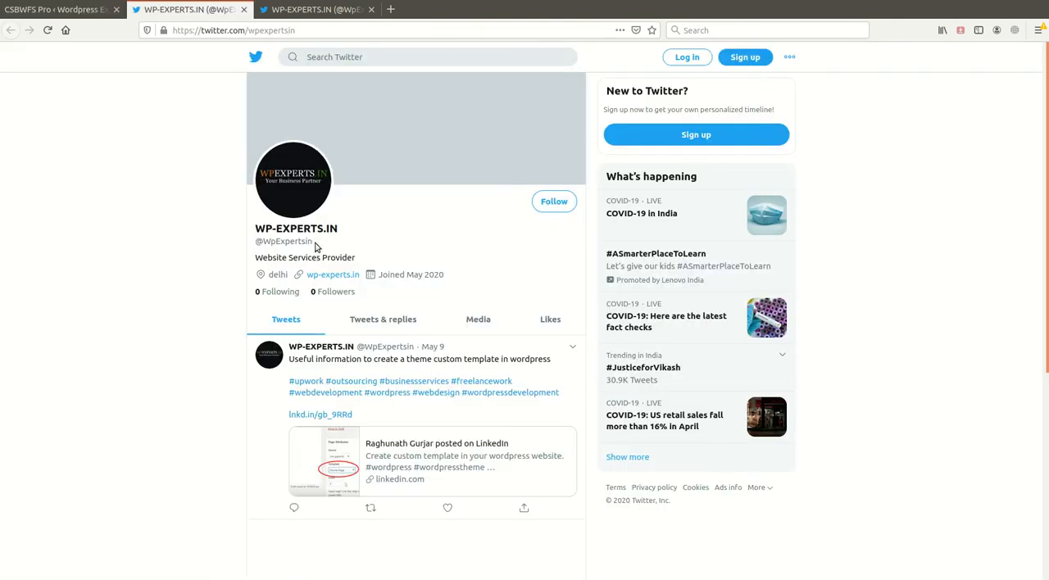
click(206, 30)
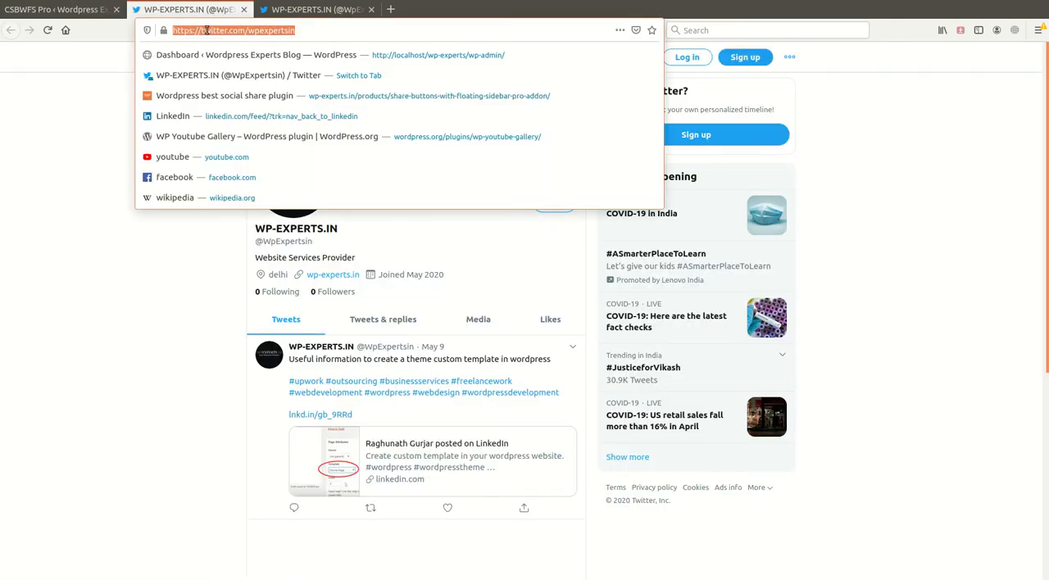
text(www.w)
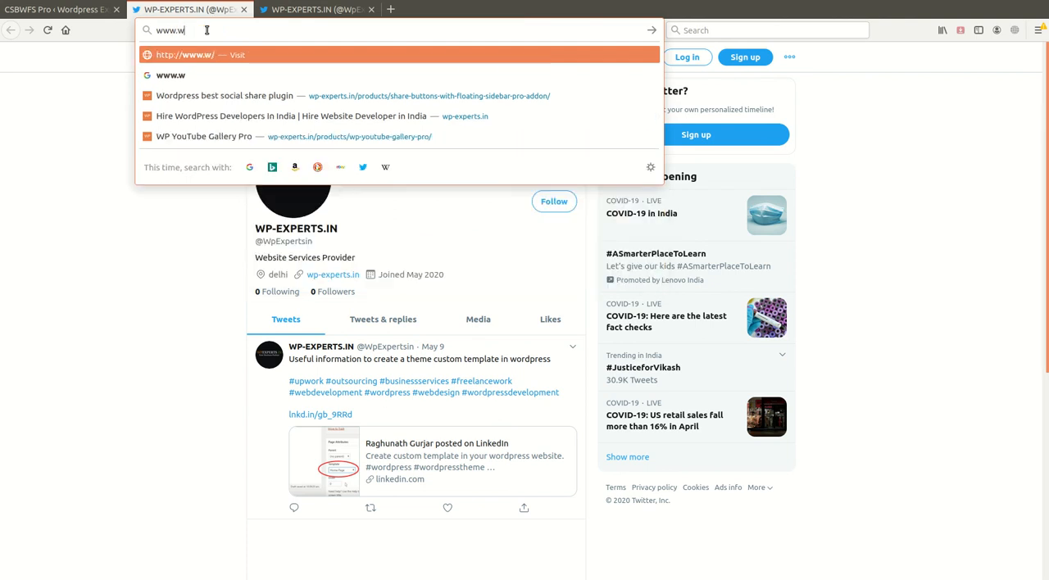
text(p-exper)
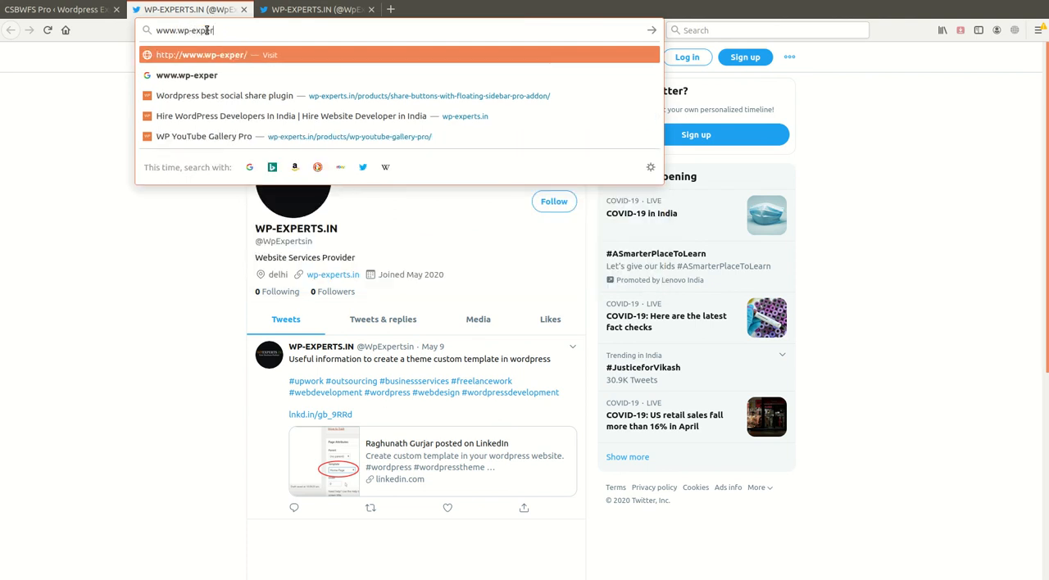
text(ts.in)
key(Return)
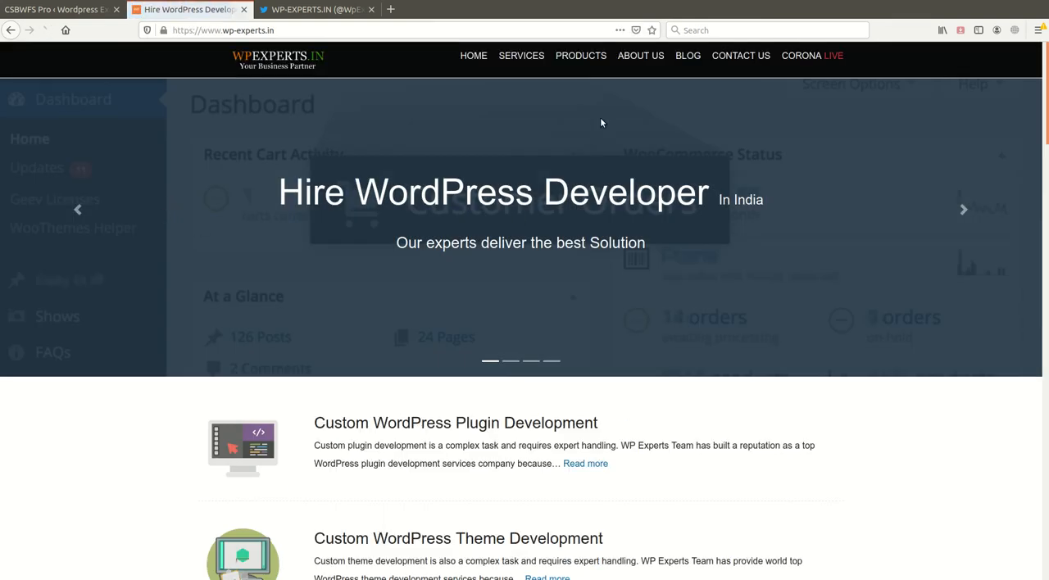
- Open the Share Buttons With Floating Sidebar Pro Addon product page and examine its add-on plans, features and video section
mouse_move(581, 58)
click(599, 79)
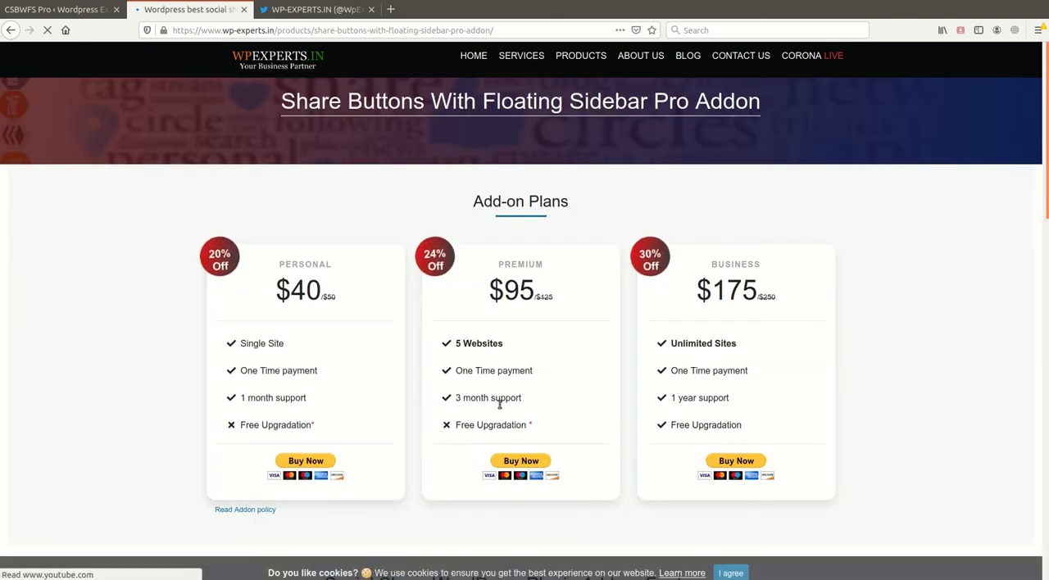
scroll(468, 440, down, 3)
scroll(463, 435, up, 2)
scroll(463, 434, up, 2)
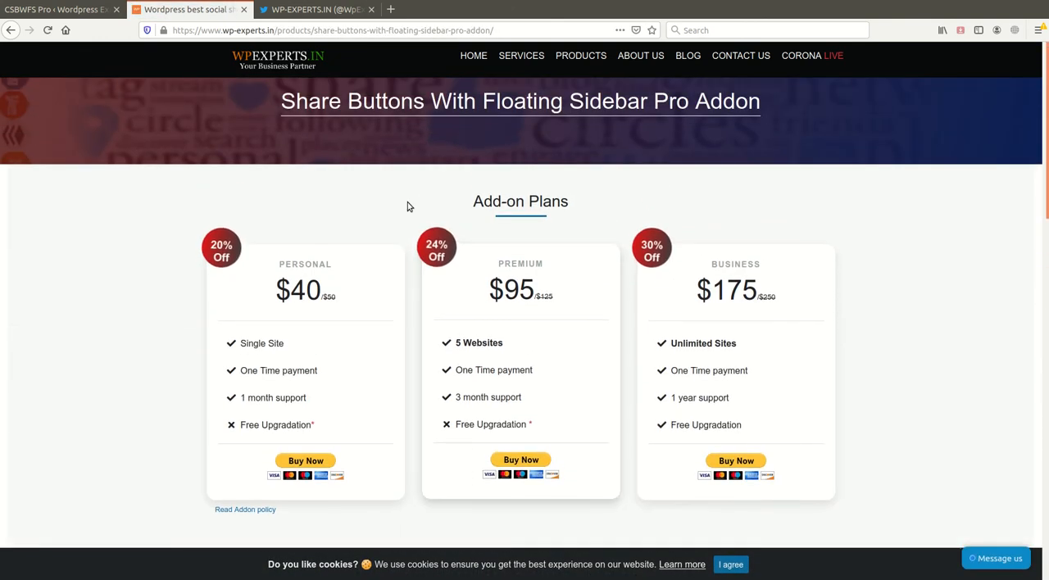
scroll(334, 438, down, 7)
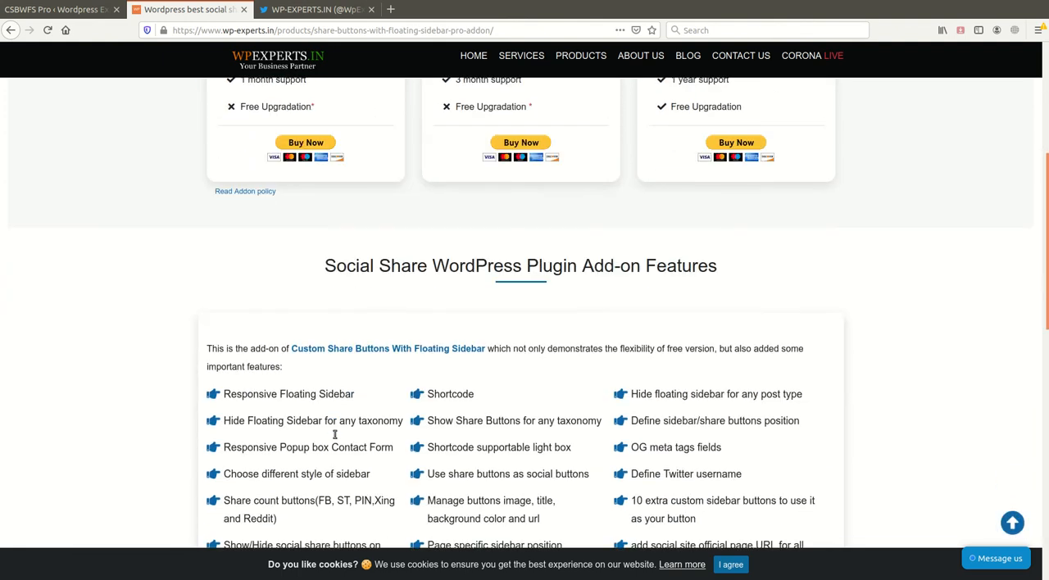
scroll(334, 438, down, 4)
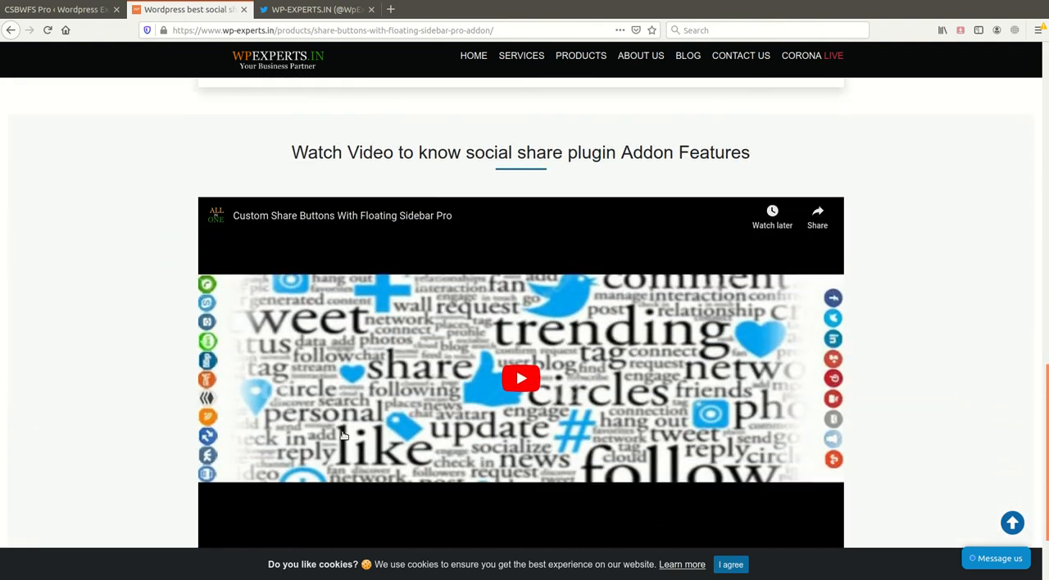
scroll(369, 440, up, 4)
scroll(370, 439, up, 7)
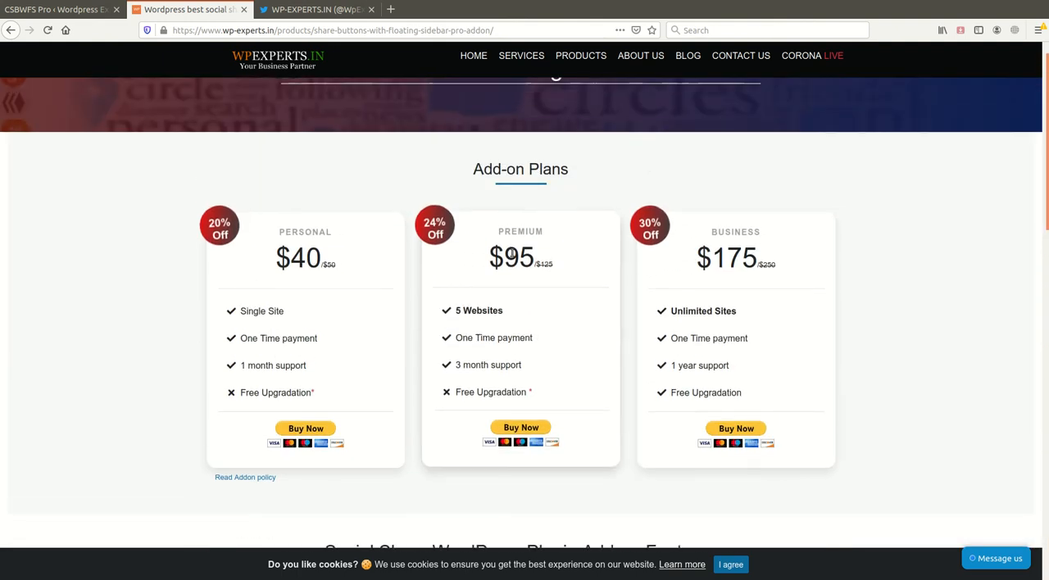
- Return to the Custom Share Buttons With Floating Sidebar Pro settings page, review the General settings and save them
scroll(422, 352, up, 1)
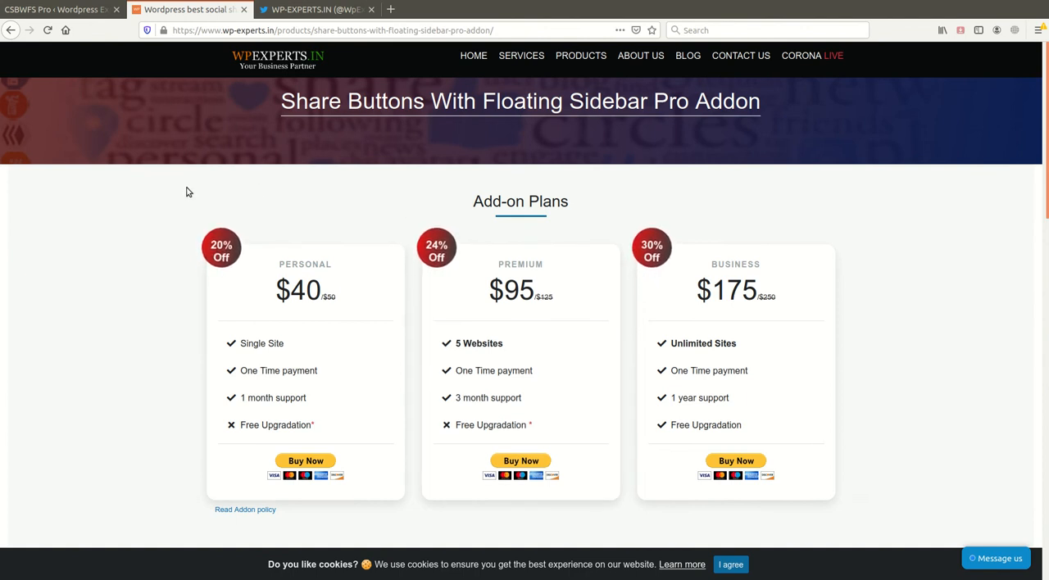
click(57, 9)
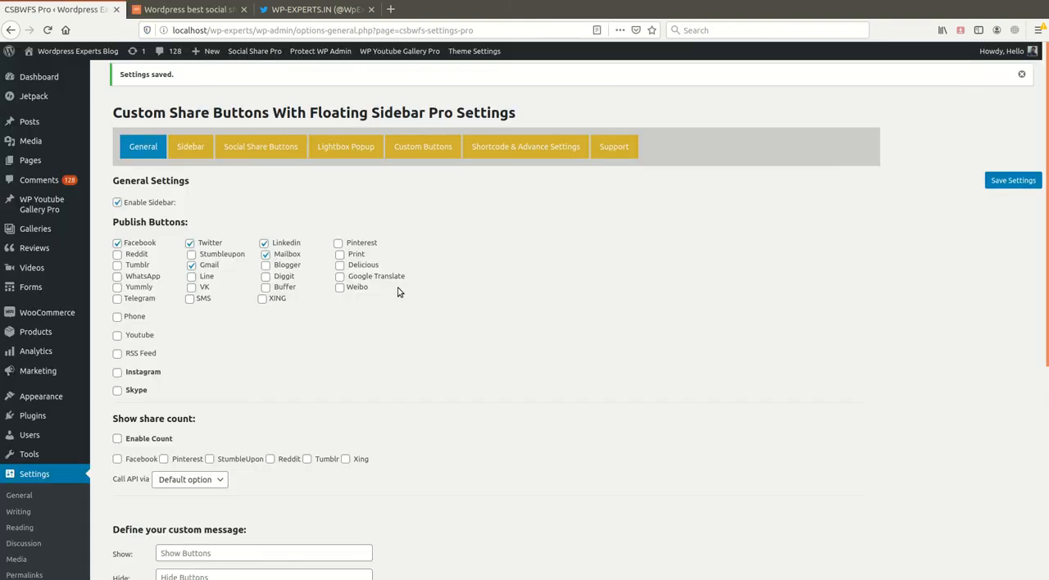
scroll(513, 369, down, 3)
scroll(453, 373, down, 5)
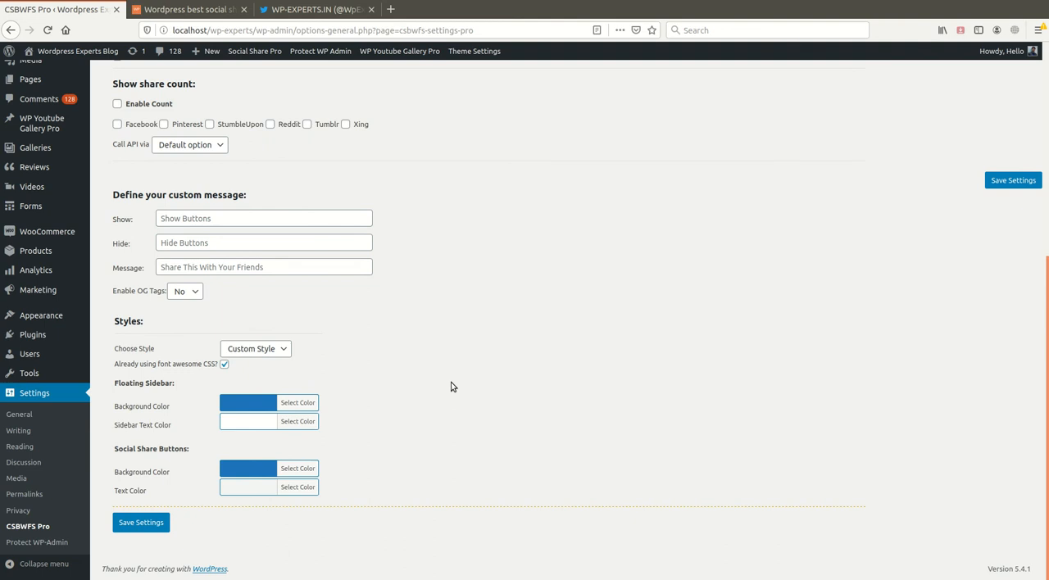
scroll(451, 387, up, 8)
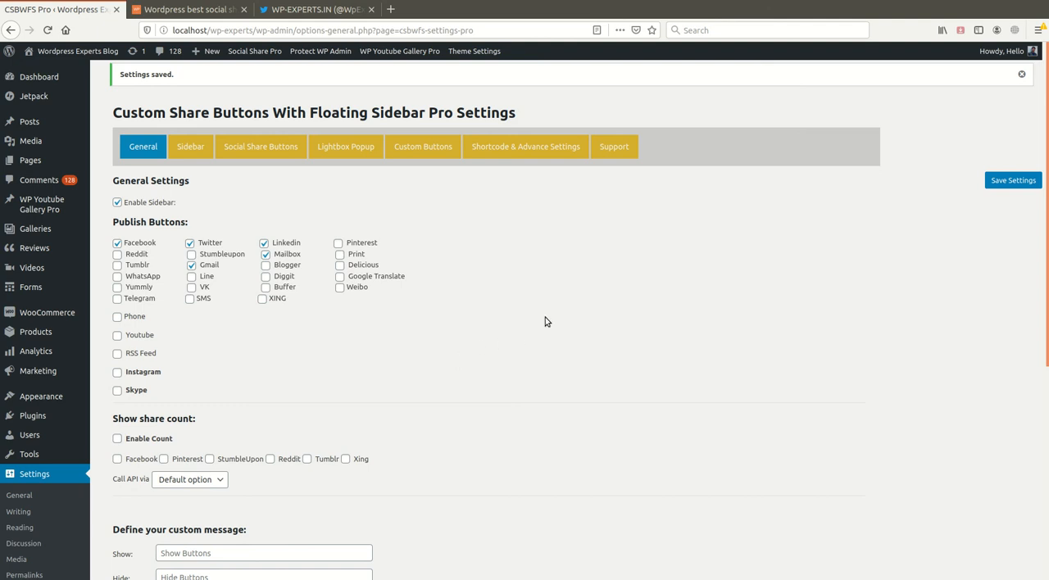
scroll(443, 463, down, 5)
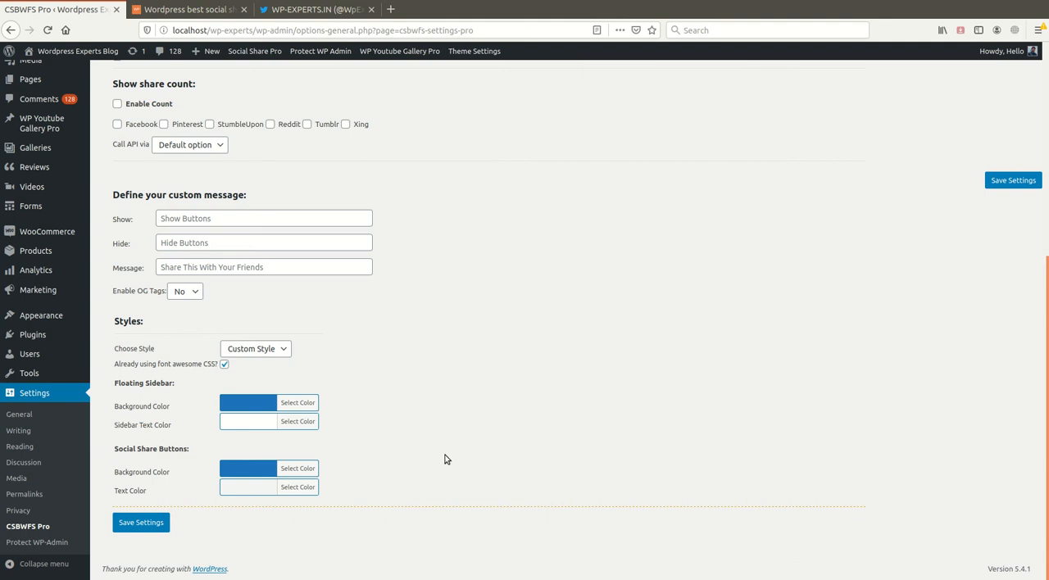
click(131, 523)
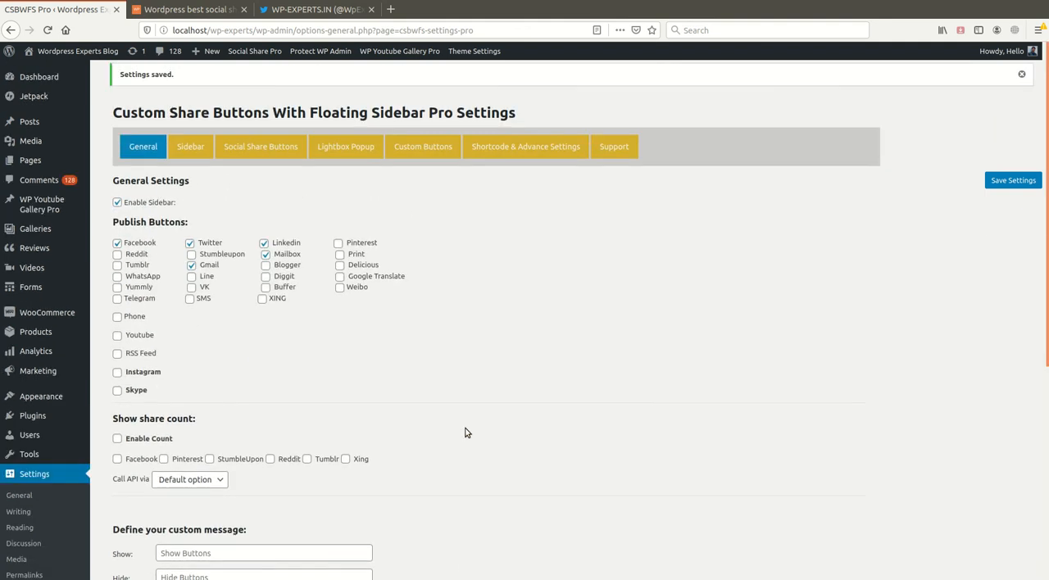